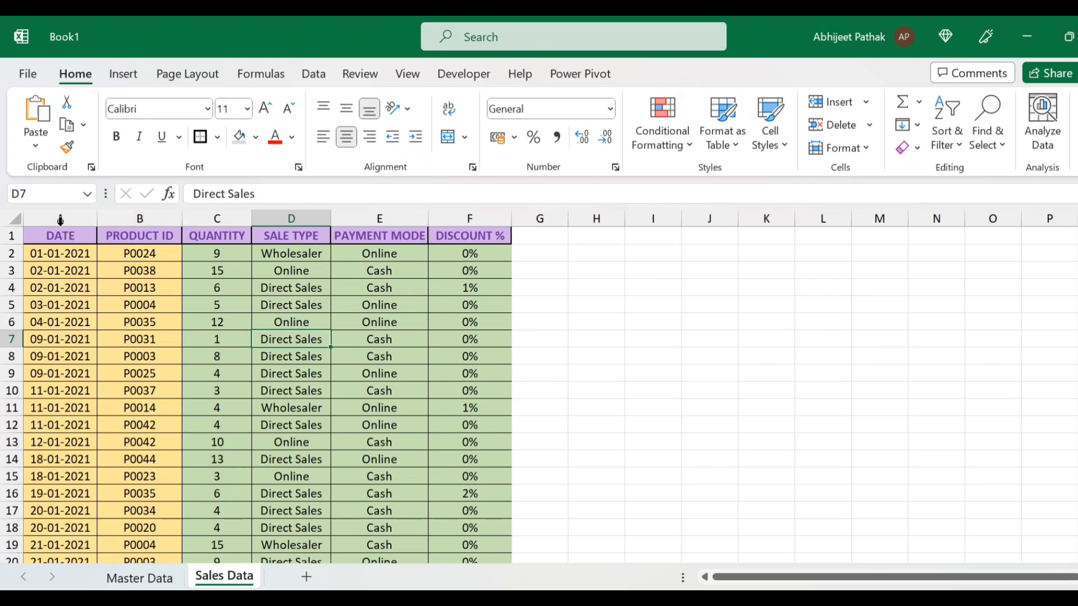
Step: Look over the sales table in columns A to F, comparing product IDs and sale types in the first rows
drag(60, 218, 455, 273)
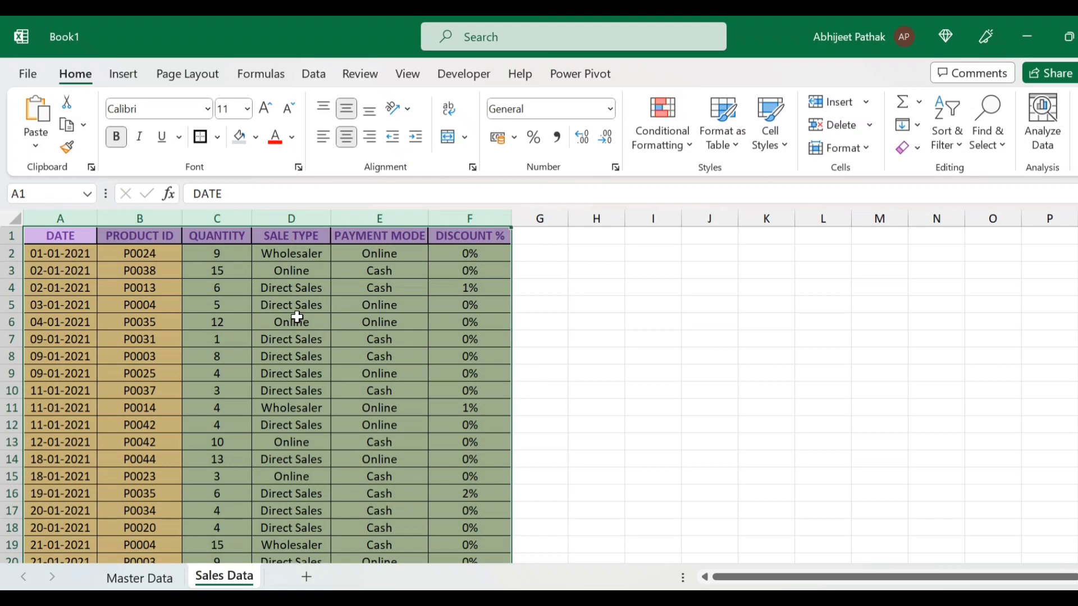
click(291, 238)
click(294, 256)
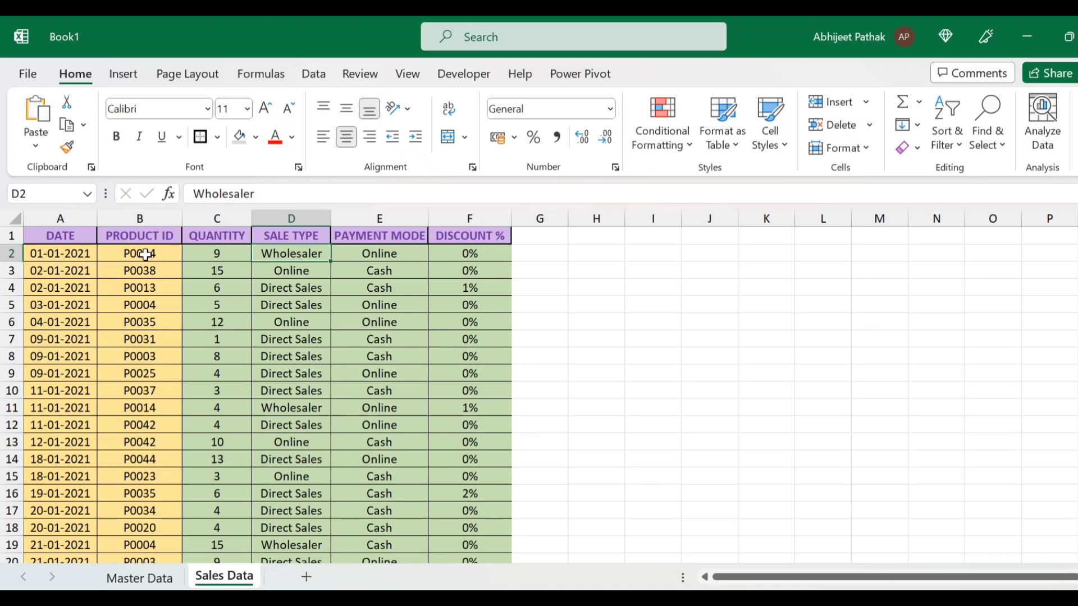
click(145, 254)
click(294, 253)
click(174, 273)
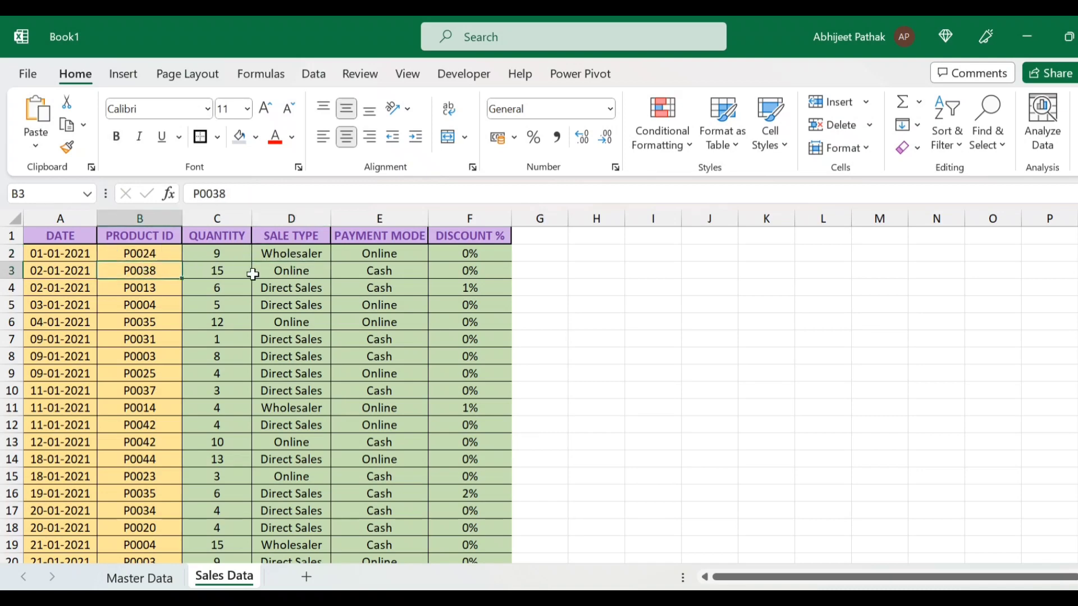
click(308, 273)
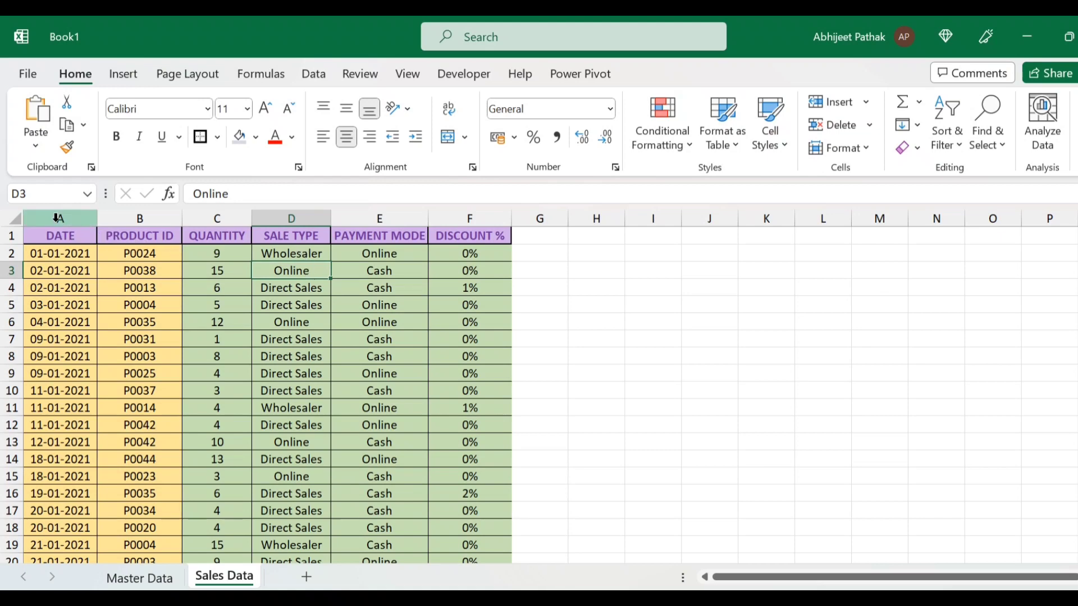
drag(58, 220, 460, 259)
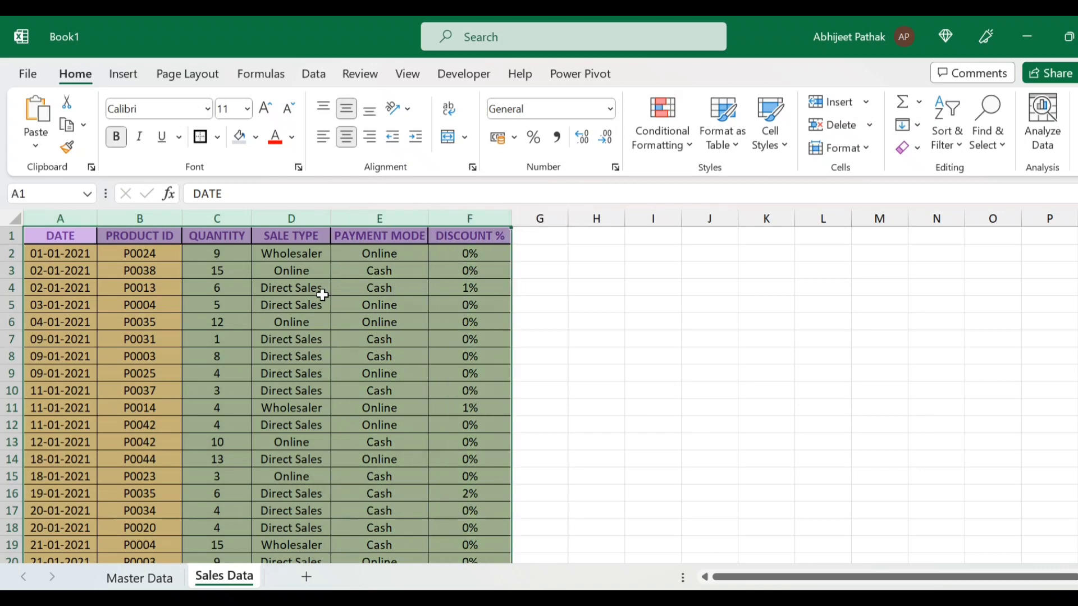
click(121, 261)
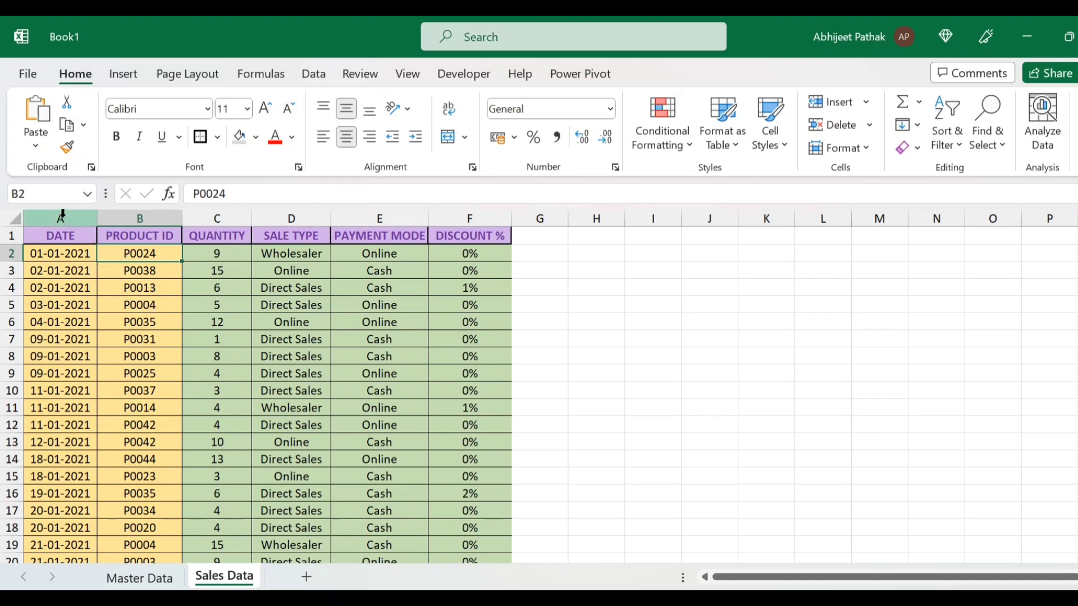
drag(63, 213, 505, 253)
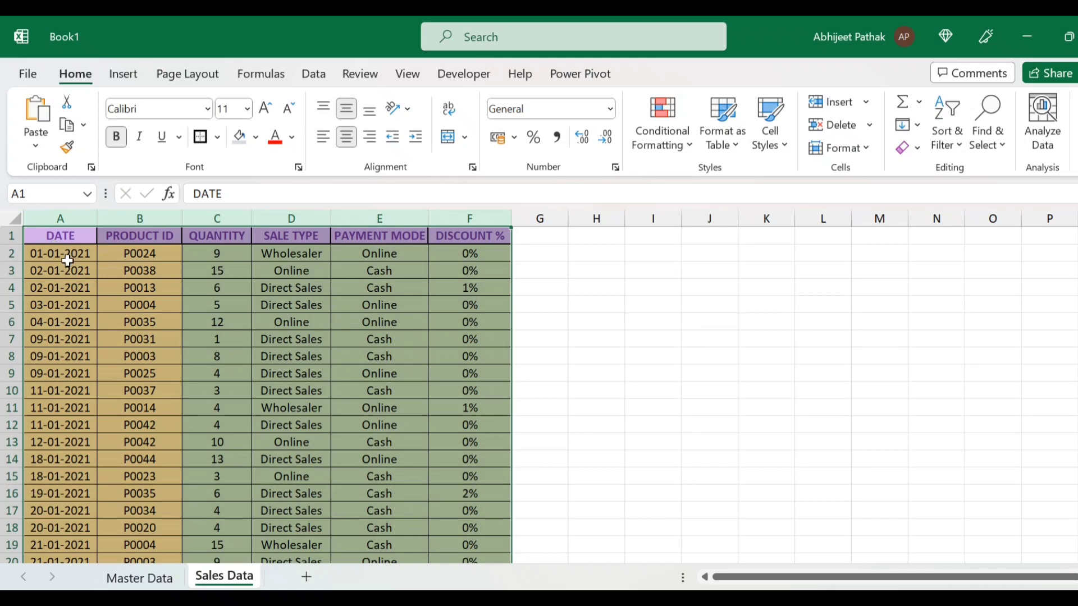
click(138, 269)
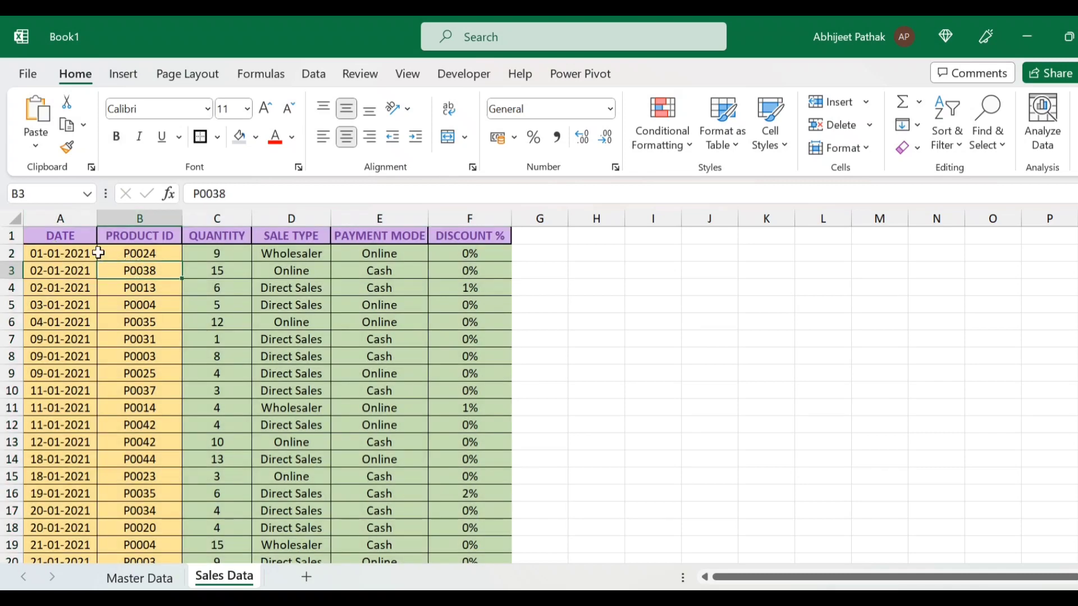
Step: Review each column of the Sales Data sheet in turn, from DATE through DISCOUNT %, including sample sale type, payment mode and discount entries
click(71, 219)
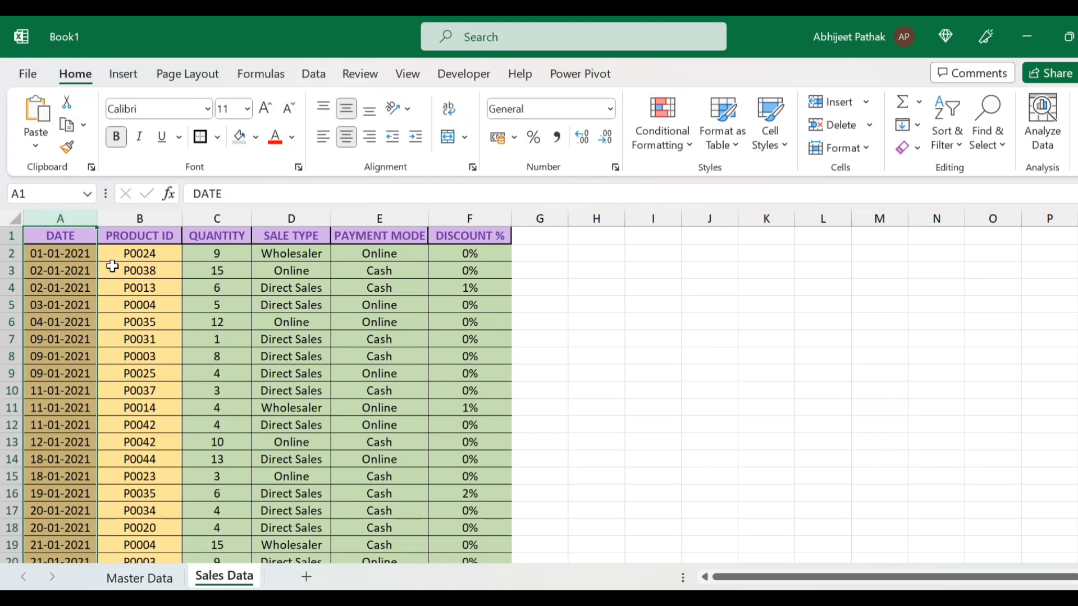
click(157, 253)
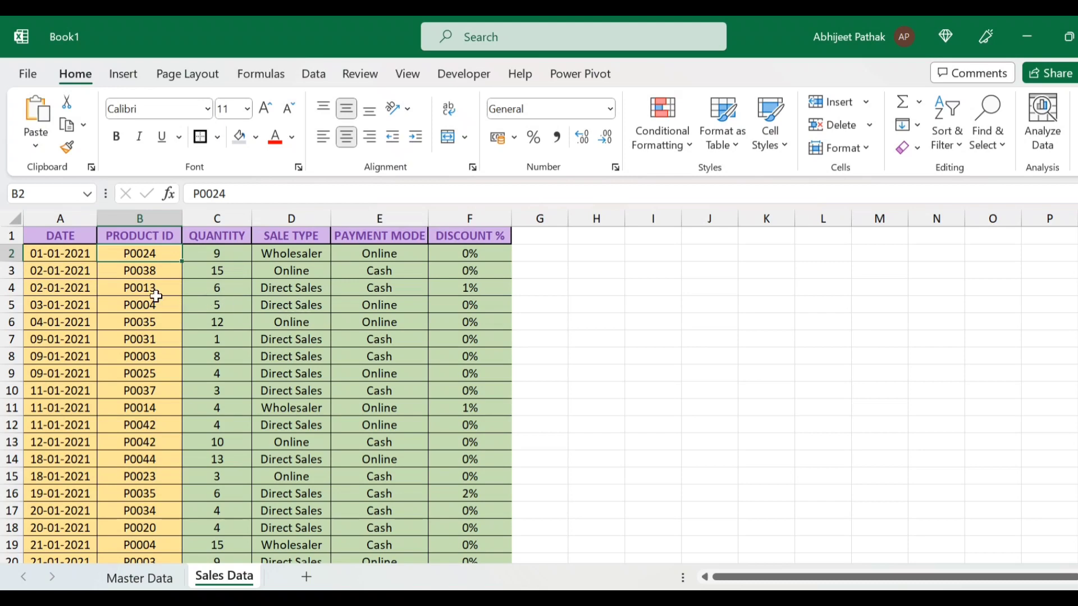
click(76, 255)
click(68, 217)
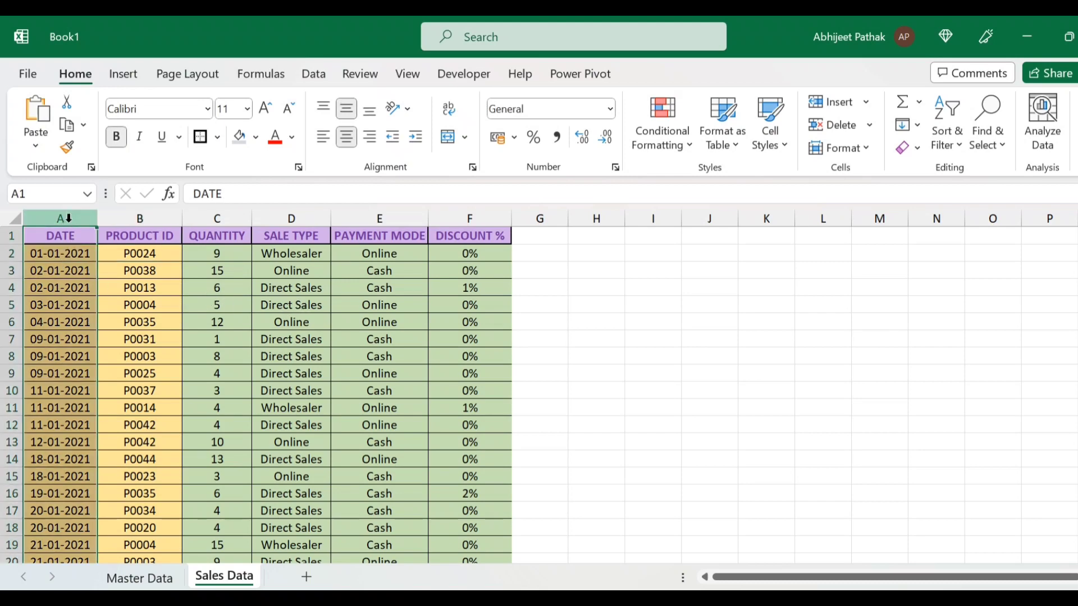
click(140, 218)
click(216, 219)
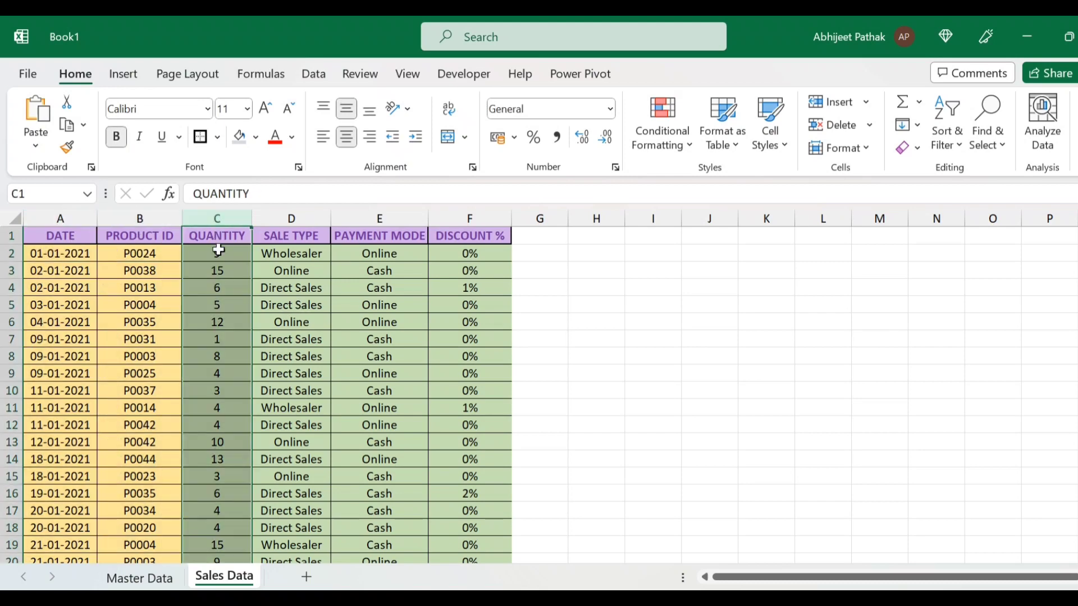
click(292, 220)
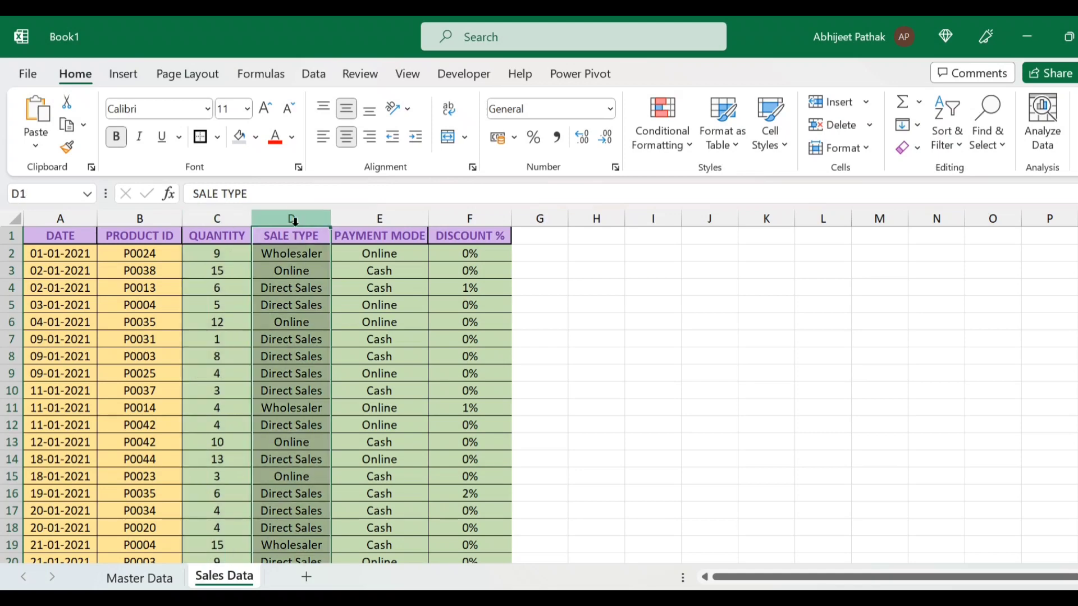
click(294, 254)
click(299, 272)
click(298, 293)
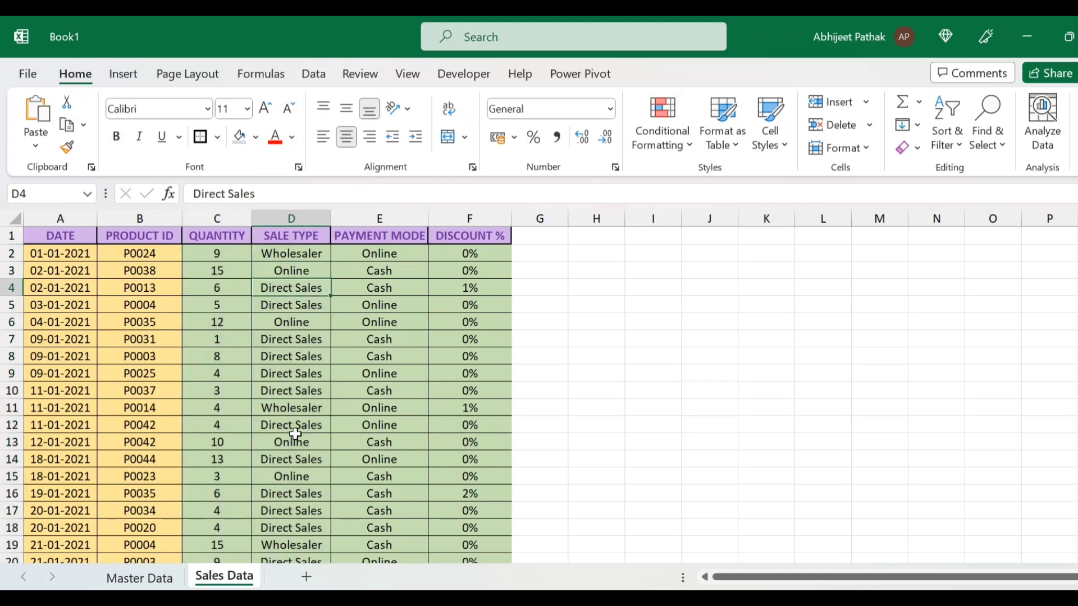
click(392, 219)
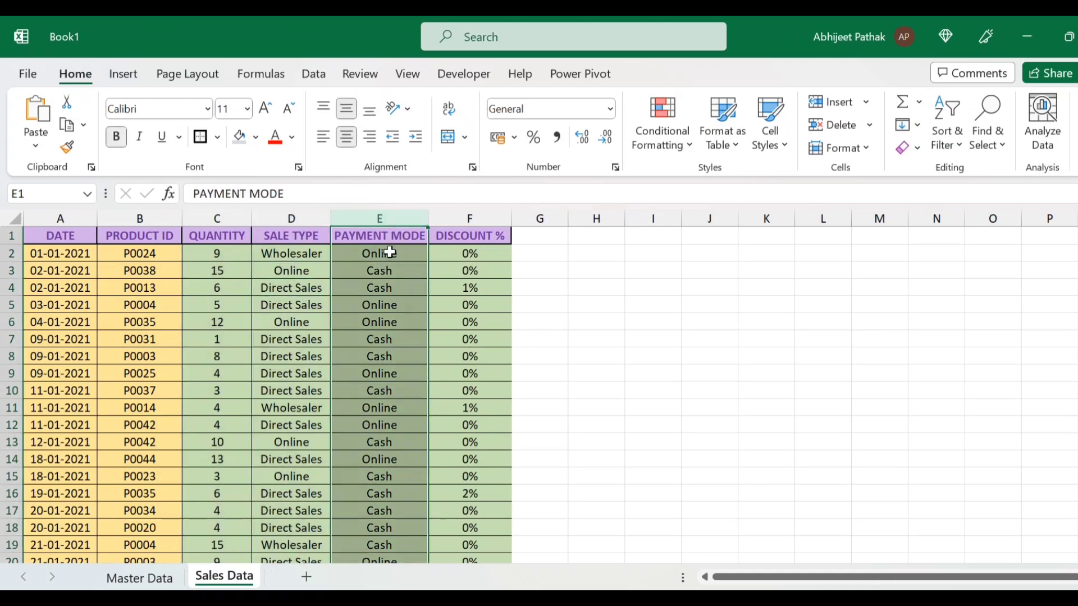
click(385, 273)
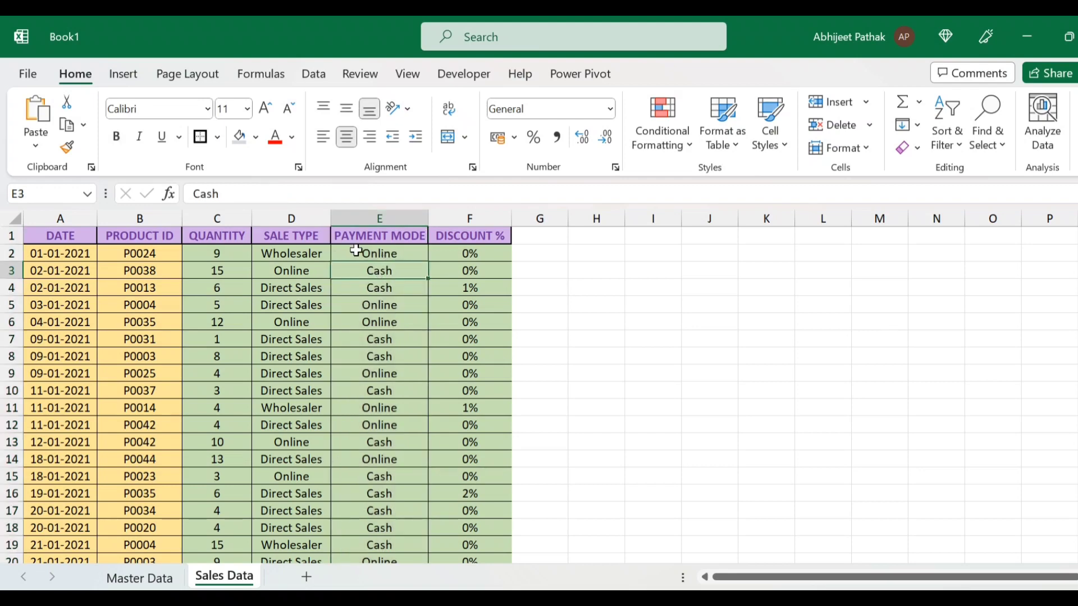
click(470, 219)
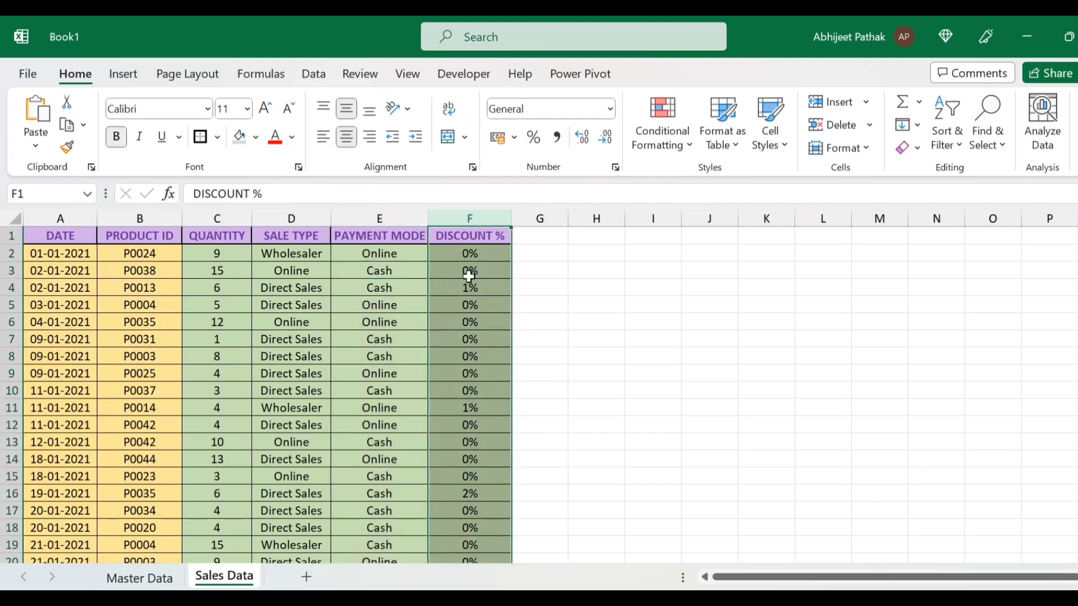
click(150, 259)
click(493, 253)
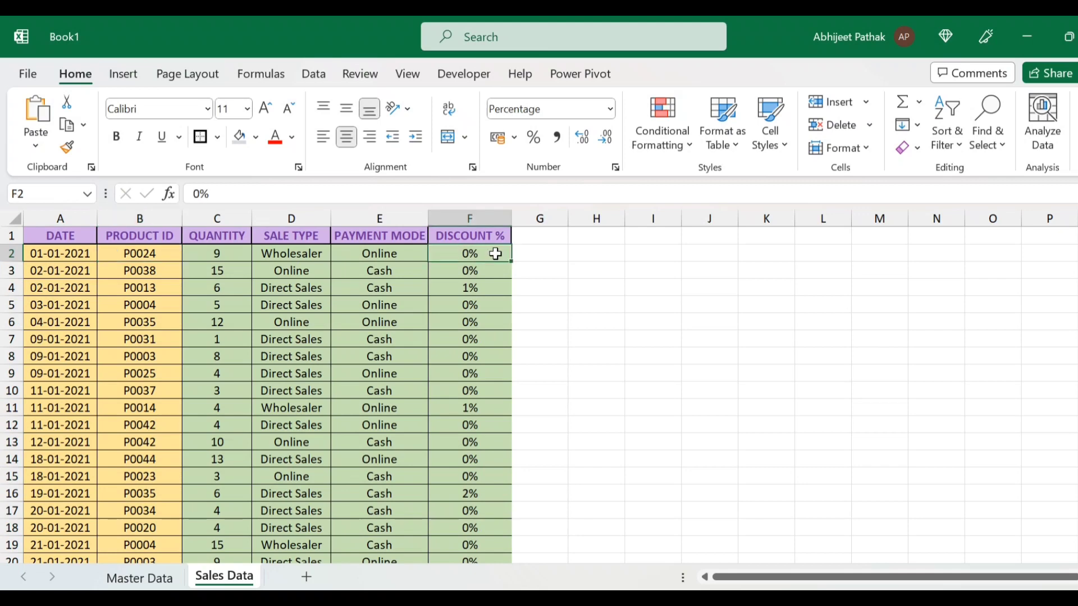
click(484, 287)
click(488, 307)
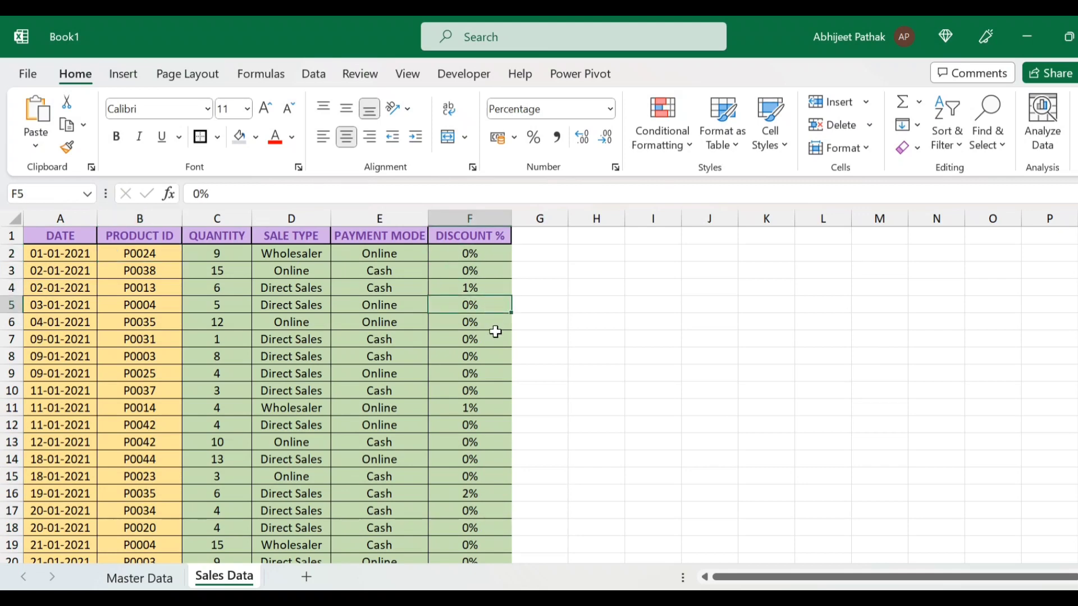
click(493, 340)
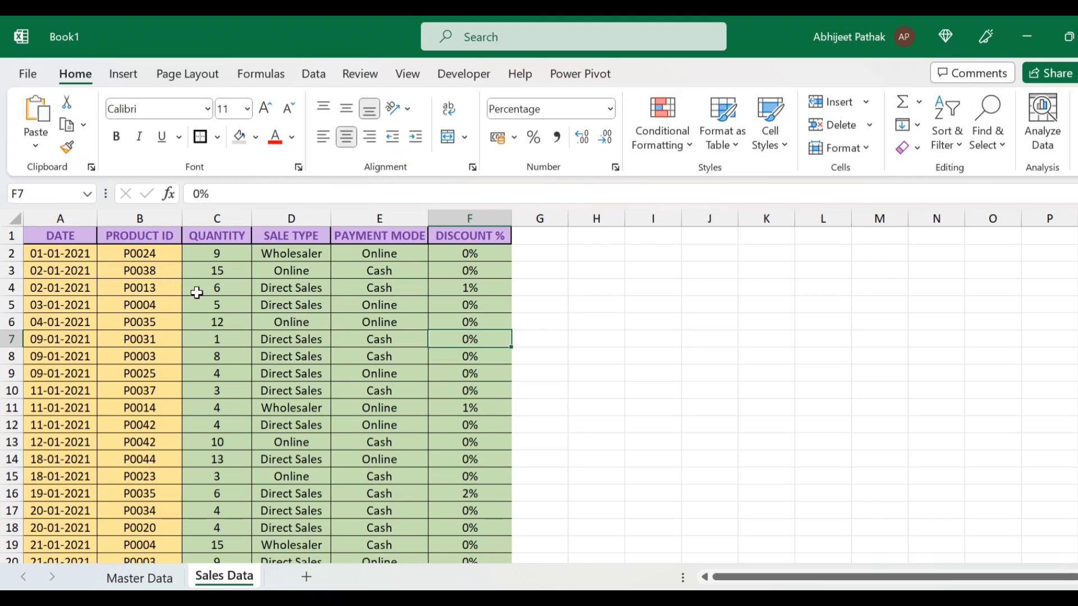
Step: Examine the sales quantities and product IDs, and the matching product ID, buying price and selling price columns on the Master Data sheet
click(213, 220)
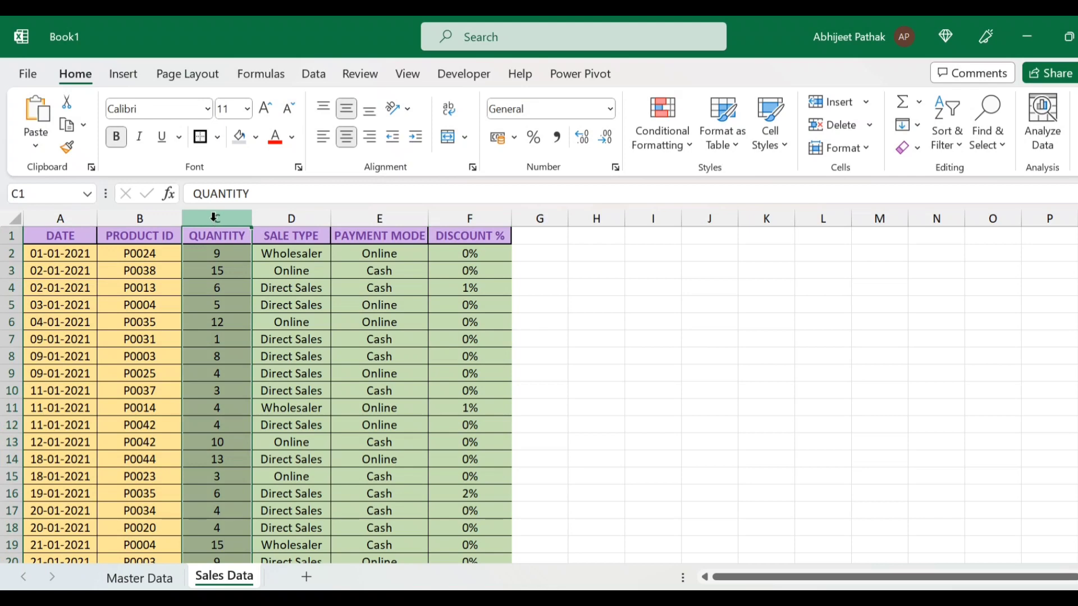
click(217, 254)
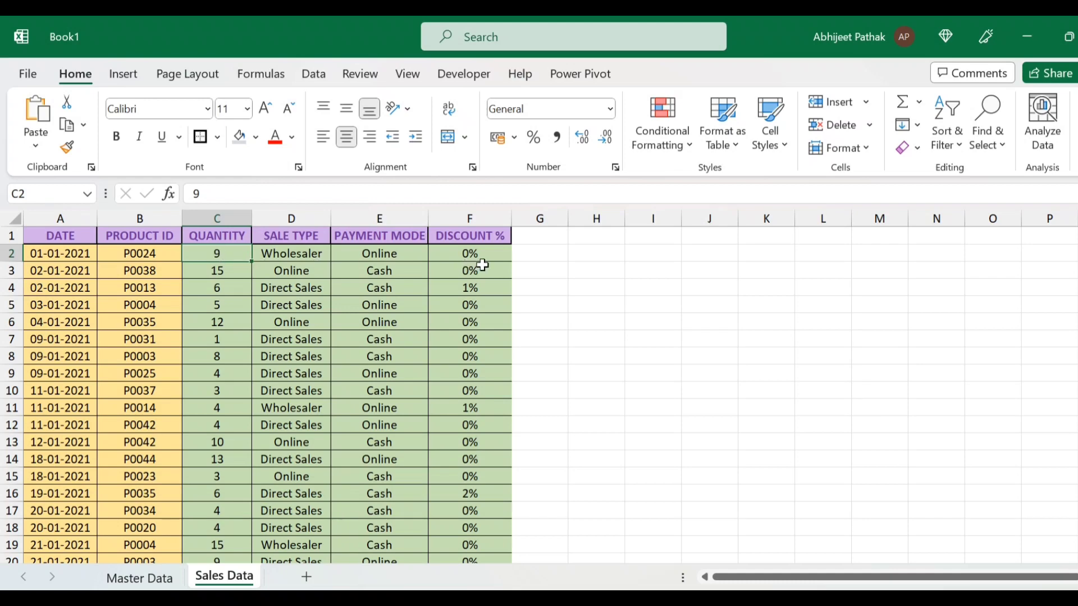
click(148, 258)
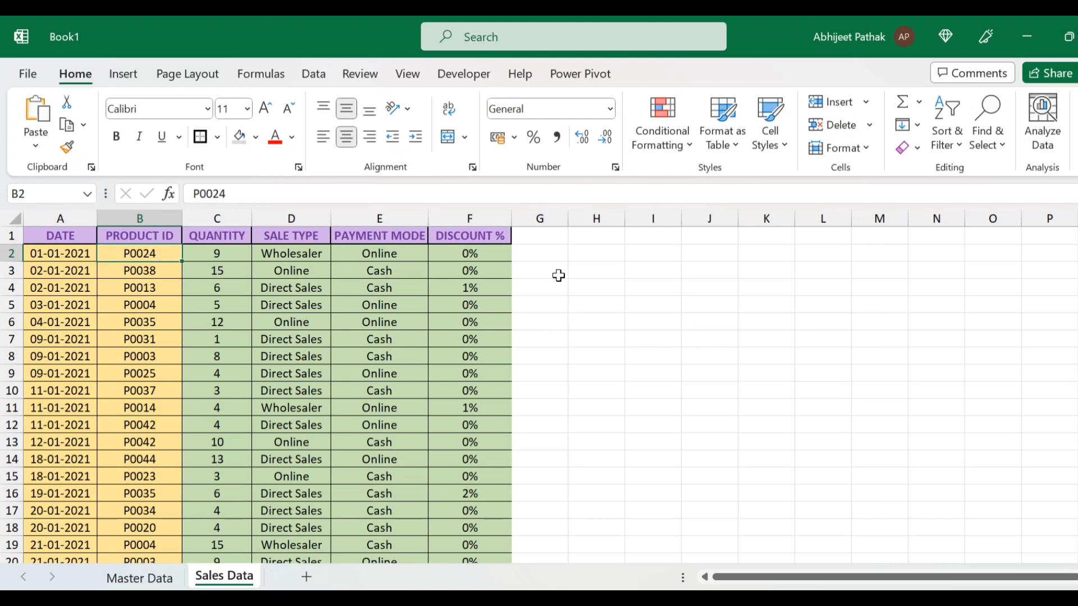
click(225, 257)
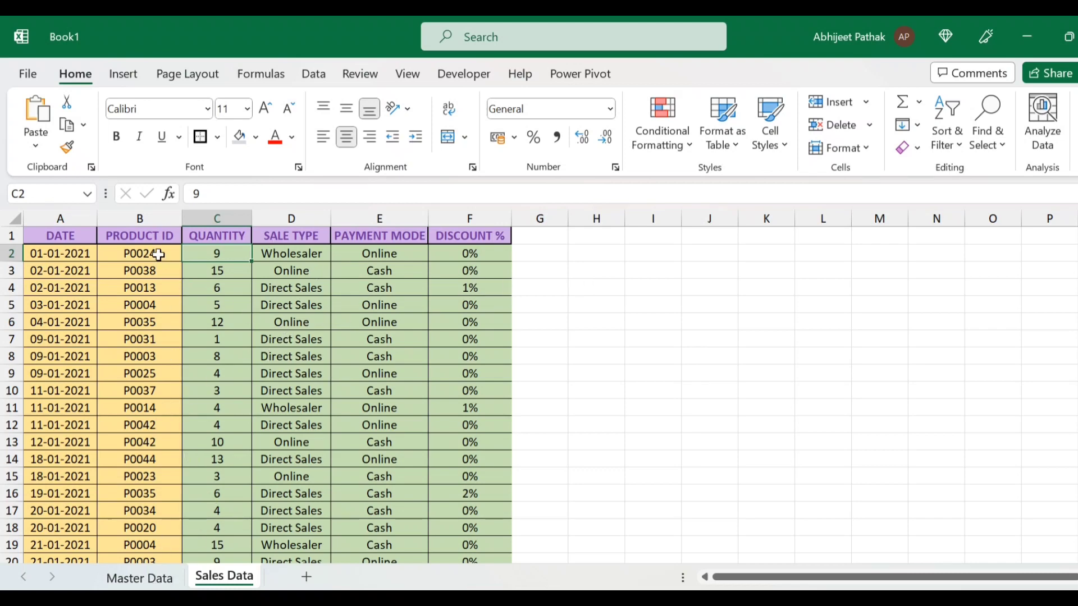
drag(158, 254, 147, 460)
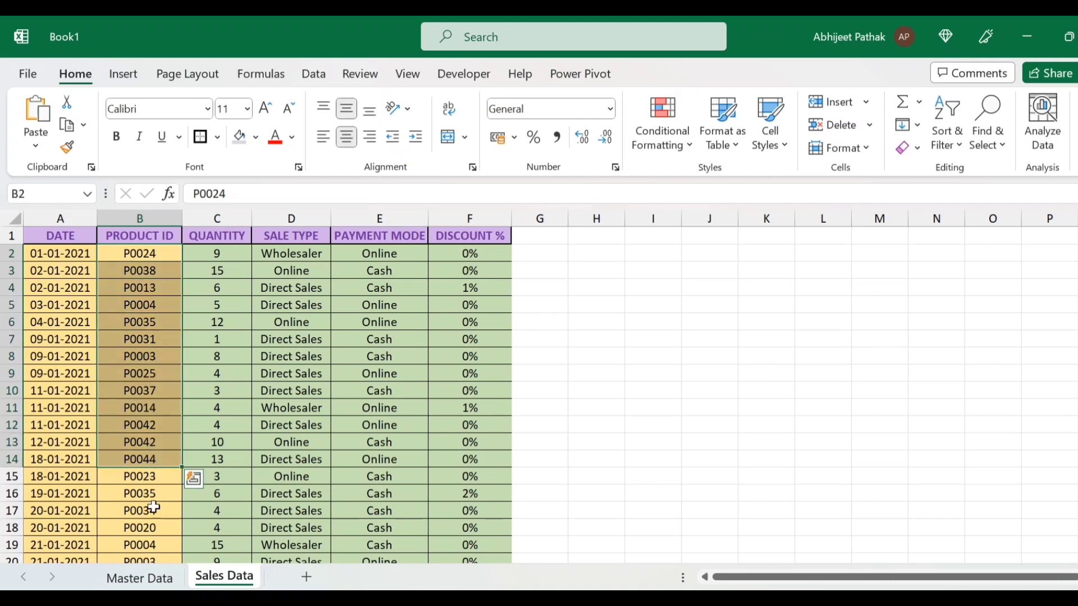
click(145, 581)
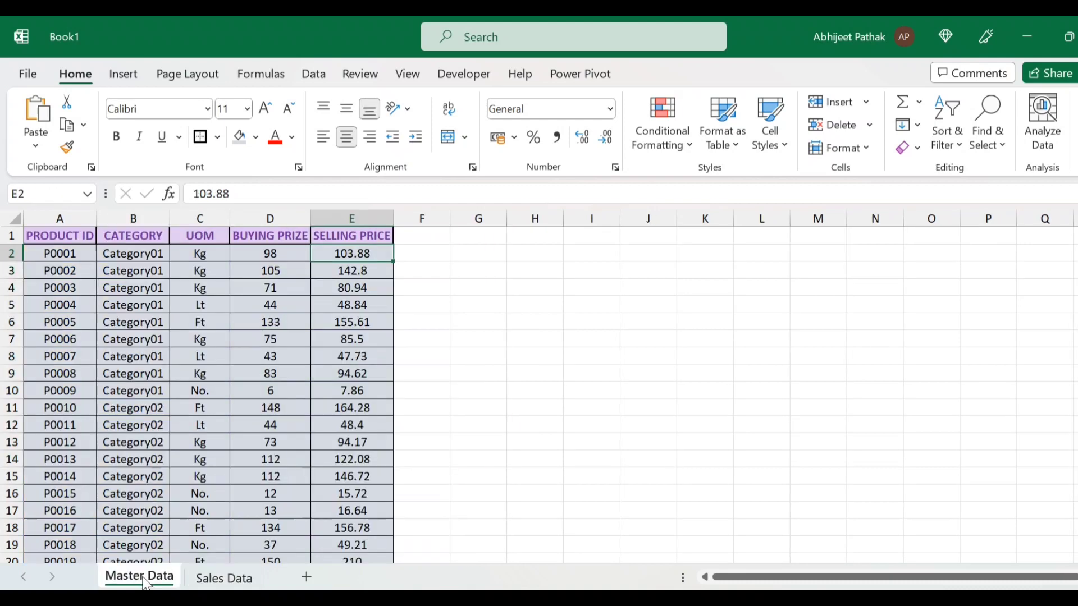
click(67, 218)
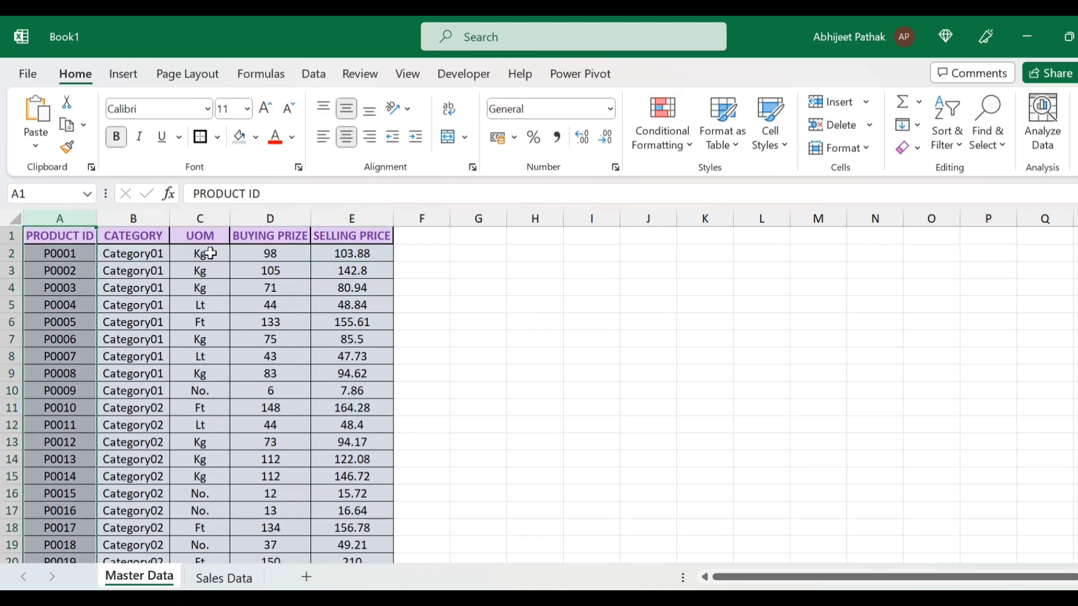
click(81, 255)
click(275, 260)
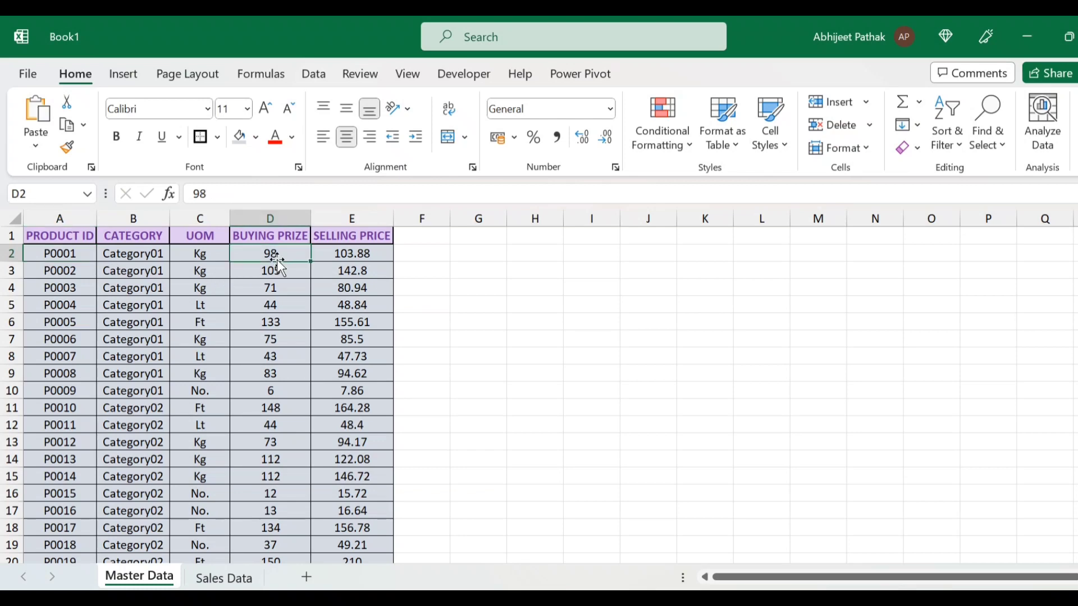
click(362, 257)
Step: Add the header "Buying Price" in cell G1 of the Sales Data sheet
click(224, 579)
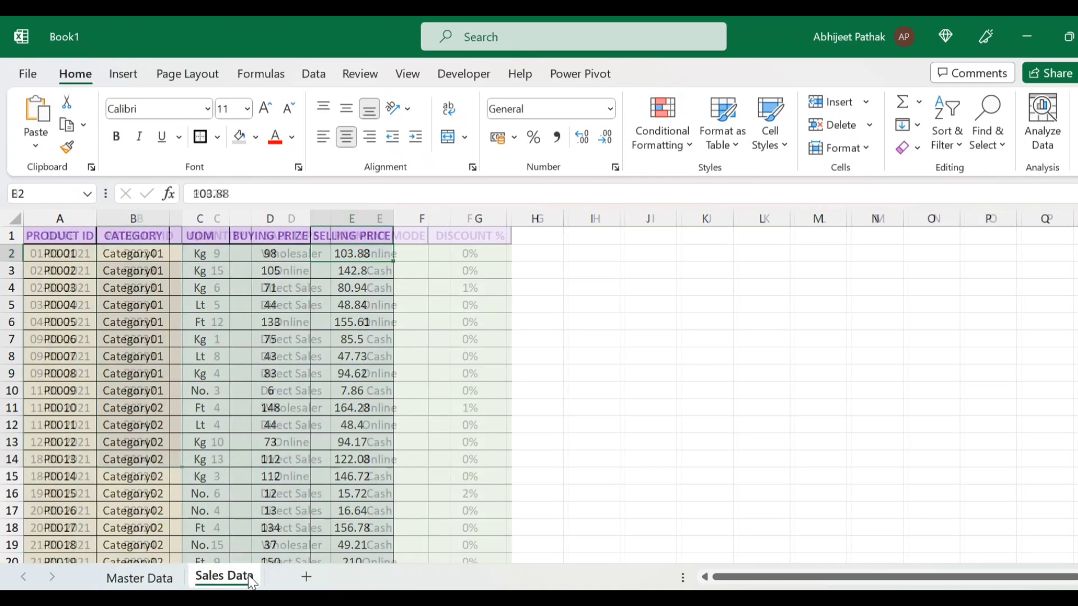
click(543, 236)
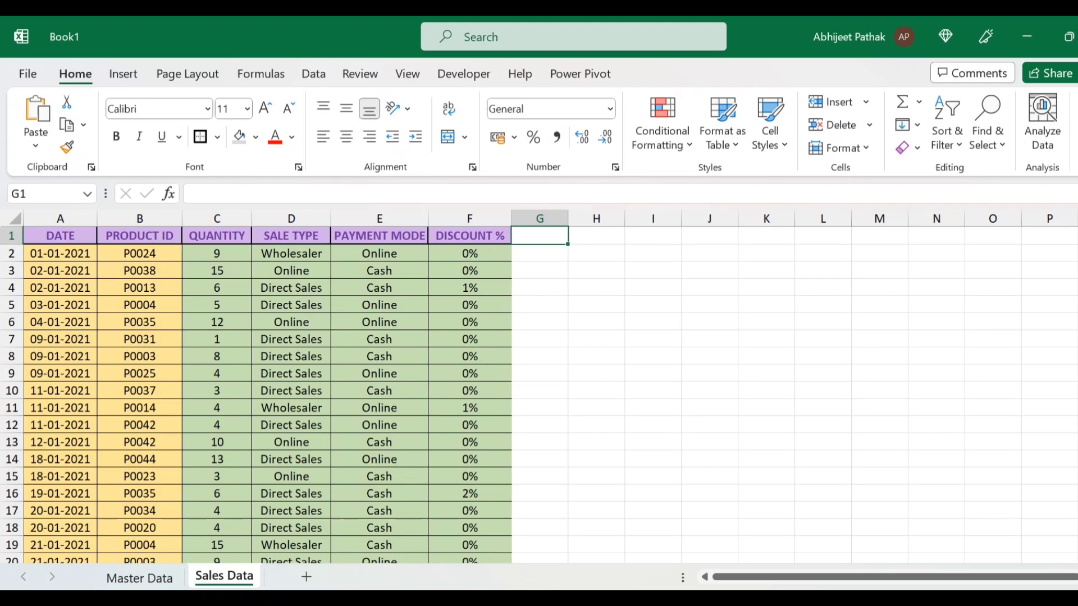
text(=)
key(BackSpace)
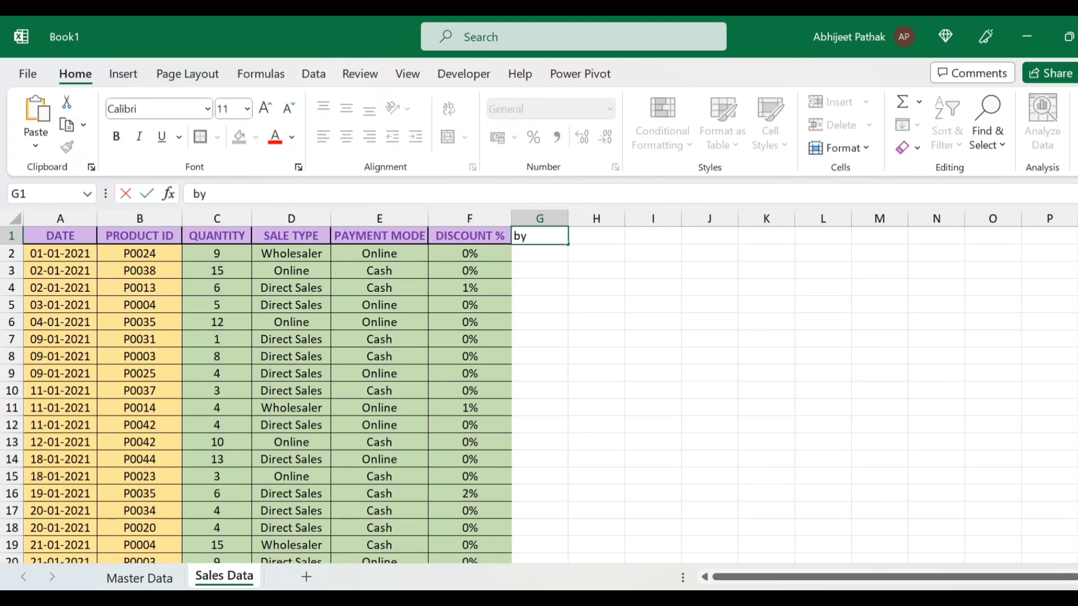
key(BackSpace)
key(BackSpace)
text(By)
key(BackSpace)
text(uying Price)
key(Tab)
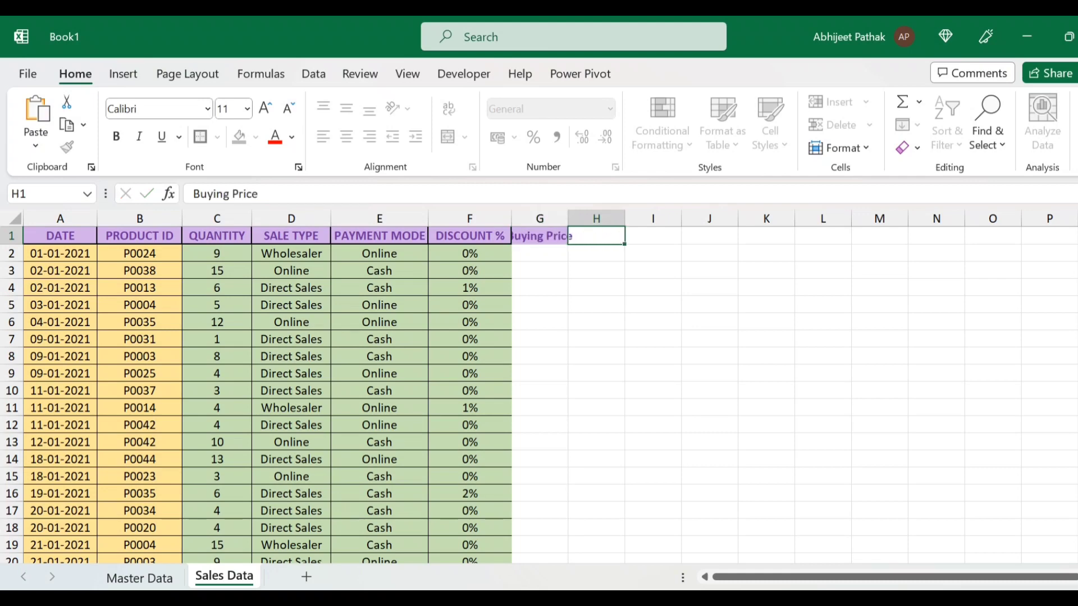
Step: Add the header "Selling Price" in H1 and auto-fit the widths of columns G and H
text(Sellin)
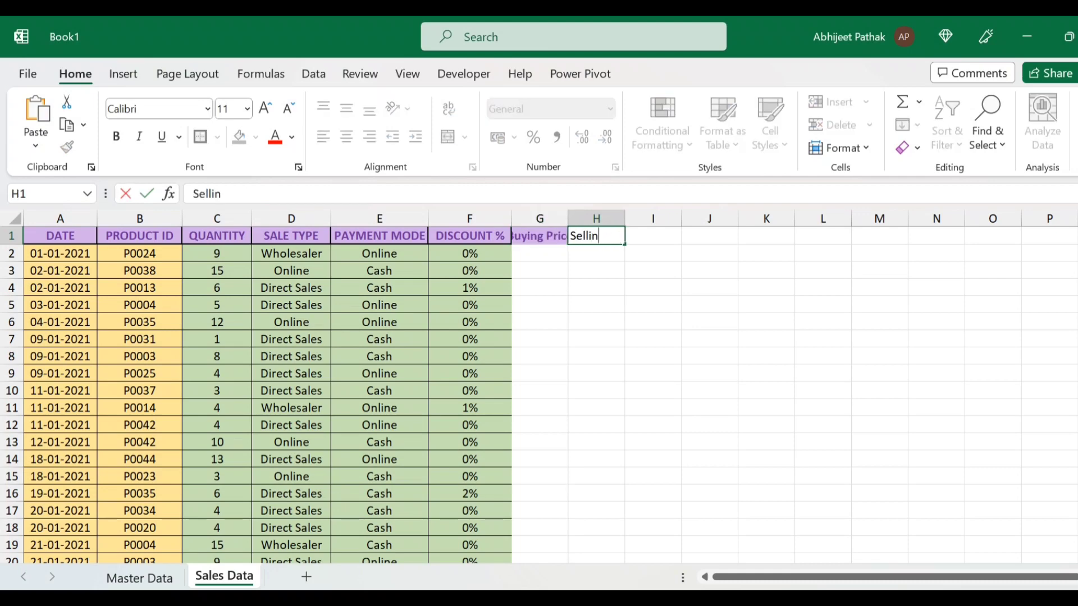
text(g Price)
key(Tab)
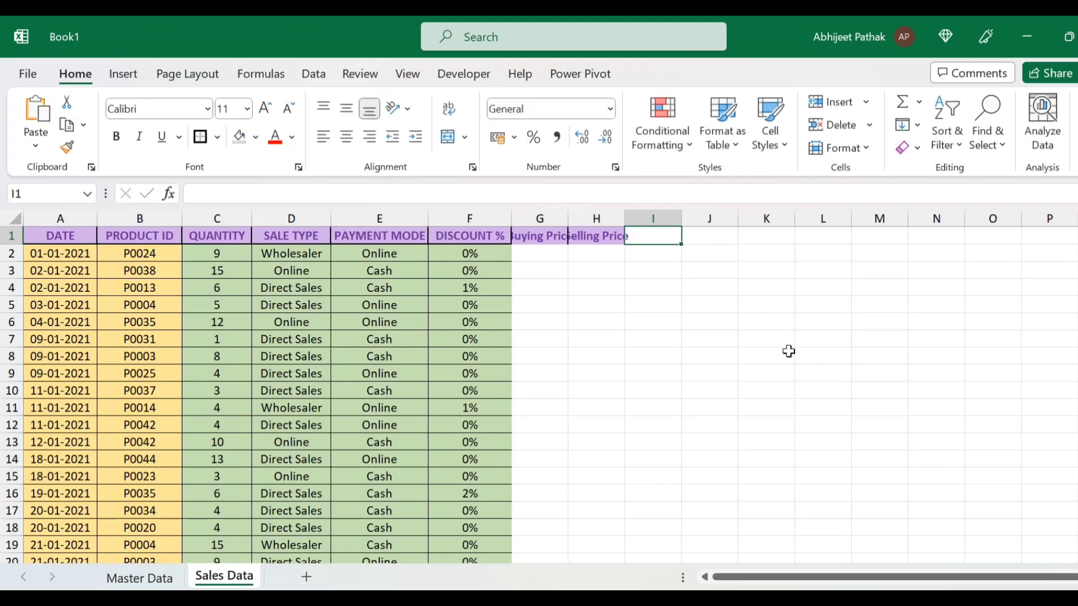
click(539, 219)
shift+click(594, 221)
double_click(626, 219)
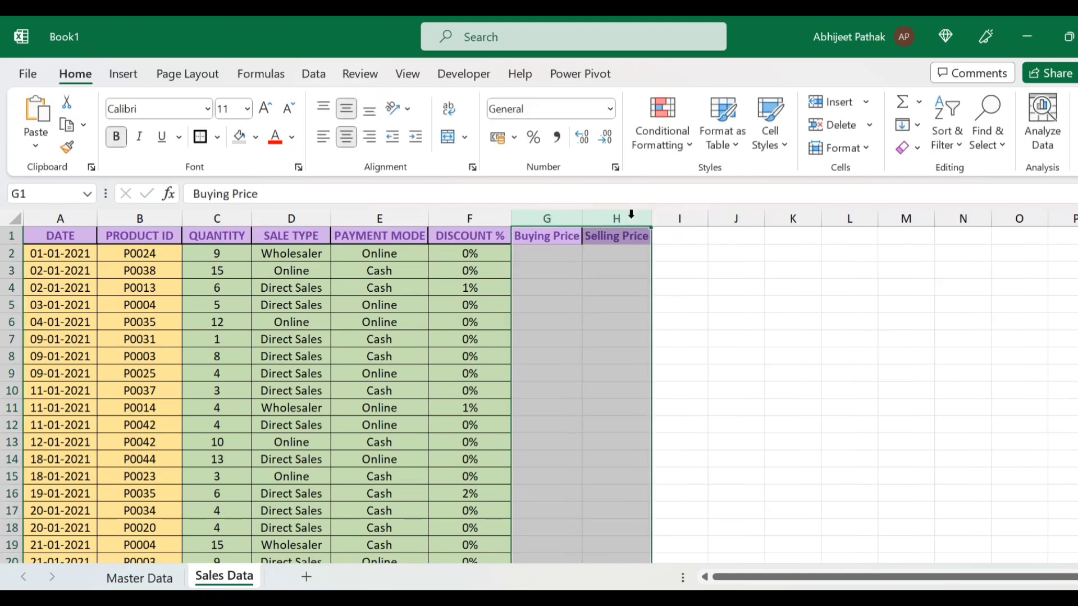
Step: Enter the array formula =VLOOKUP(B2,'Master Data'!$A$2:$E$46,{4,5},0) across G2:H2 of the Sales Data sheet
click(558, 255)
drag(582, 254, 597, 253)
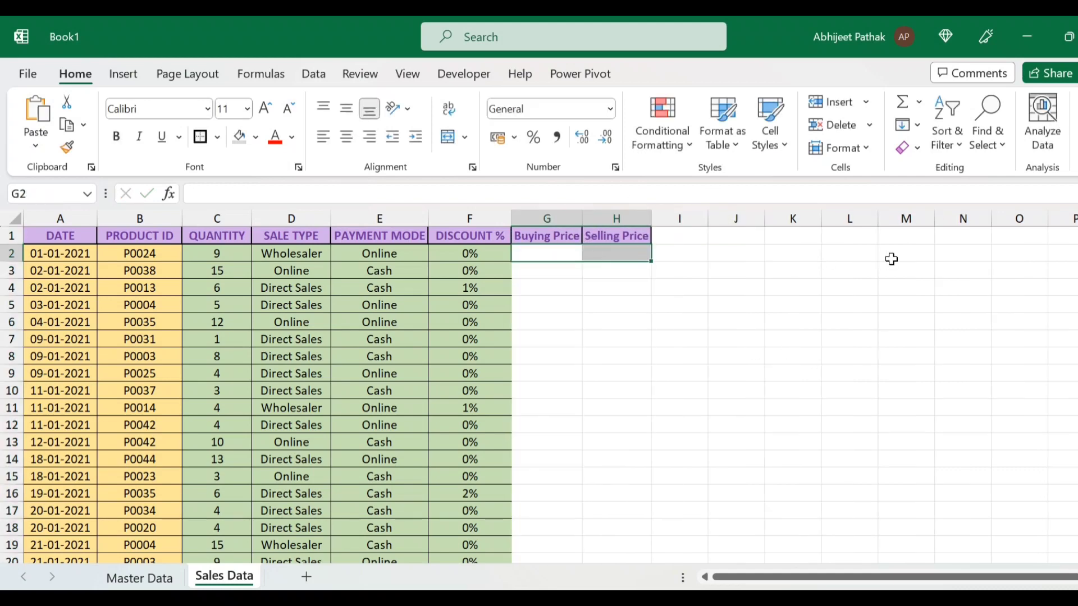
text(=vl)
key(Tab)
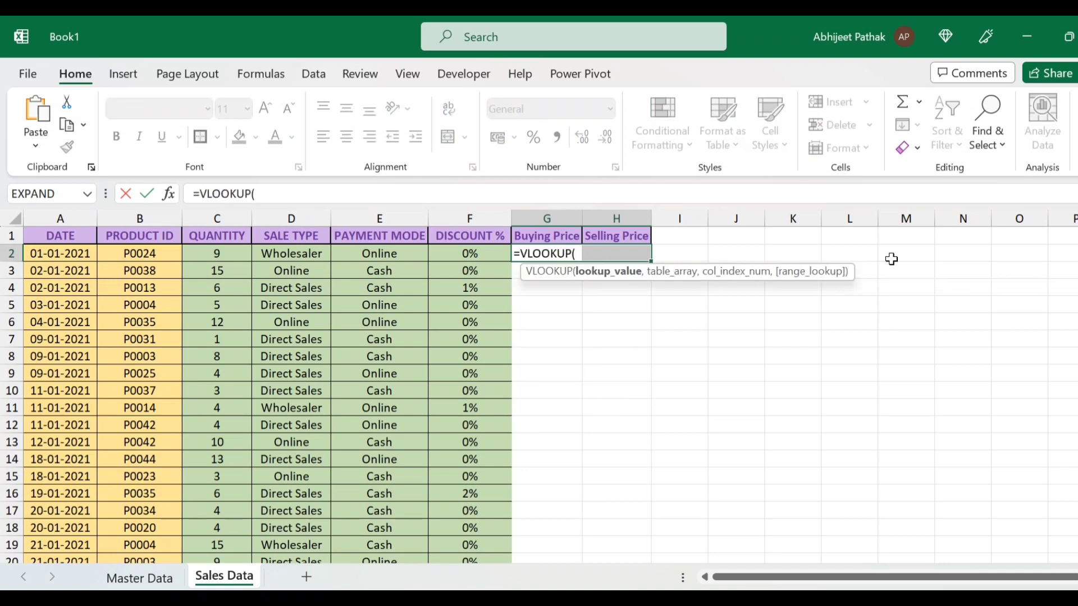
key(ctrl+Left)
key(Right)
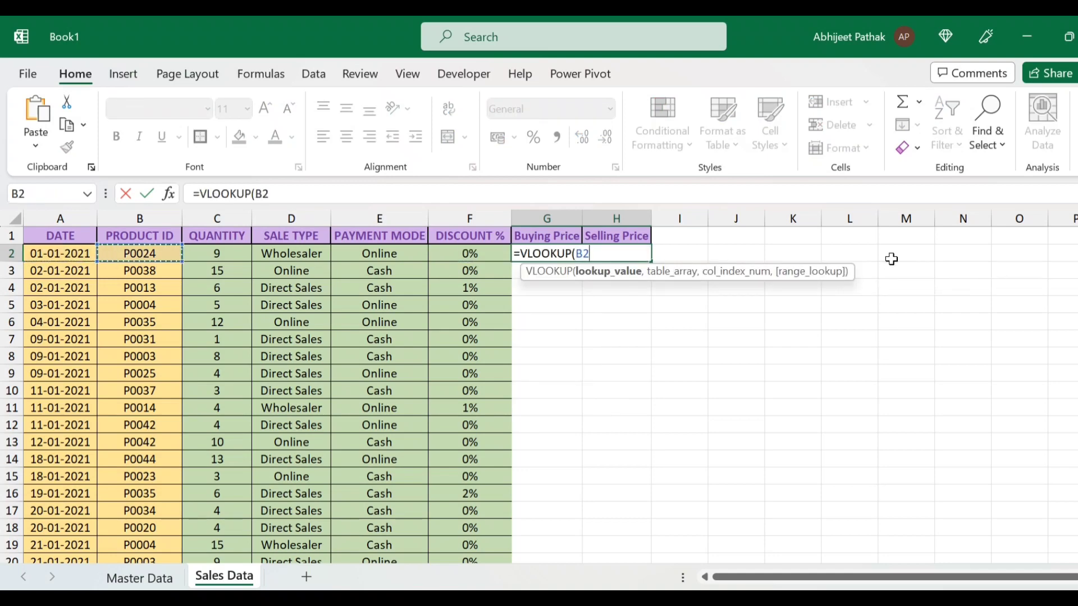
text(,)
click(139, 578)
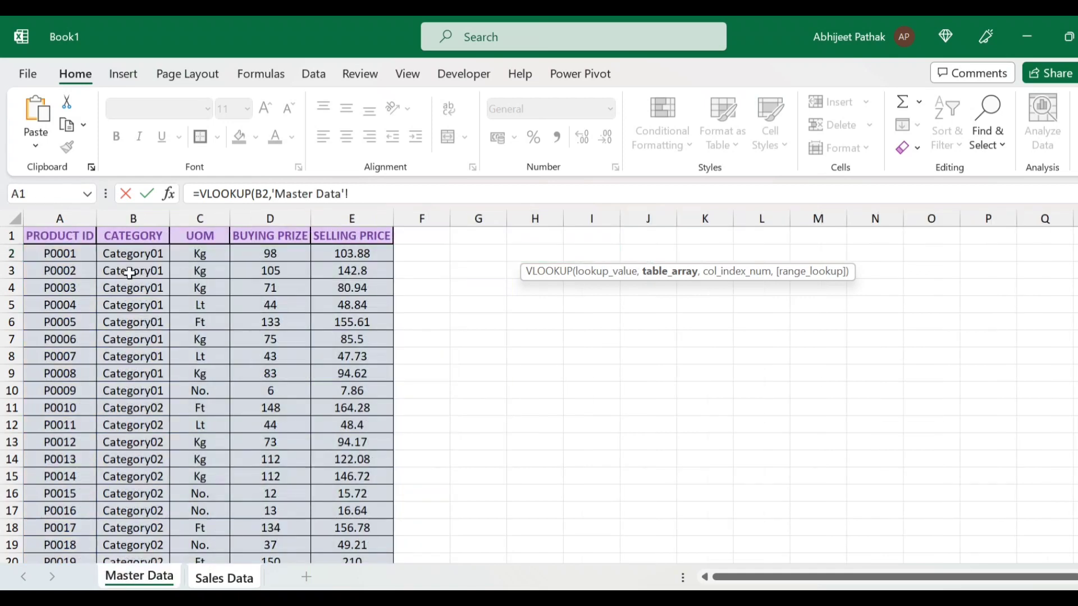
click(44, 253)
drag(79, 253, 377, 251)
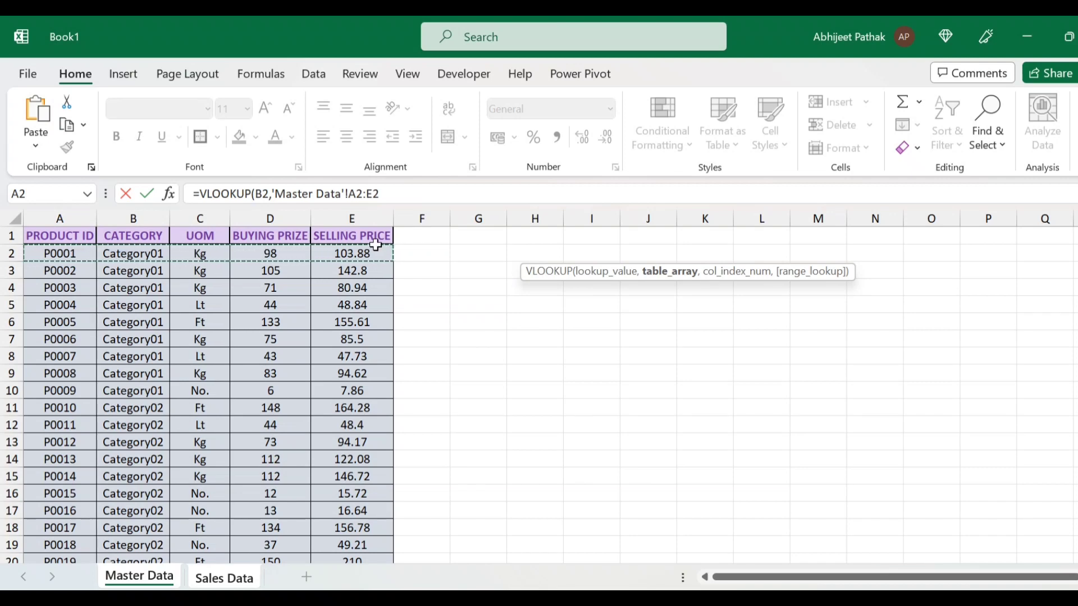
key(ctrl+shift+Down)
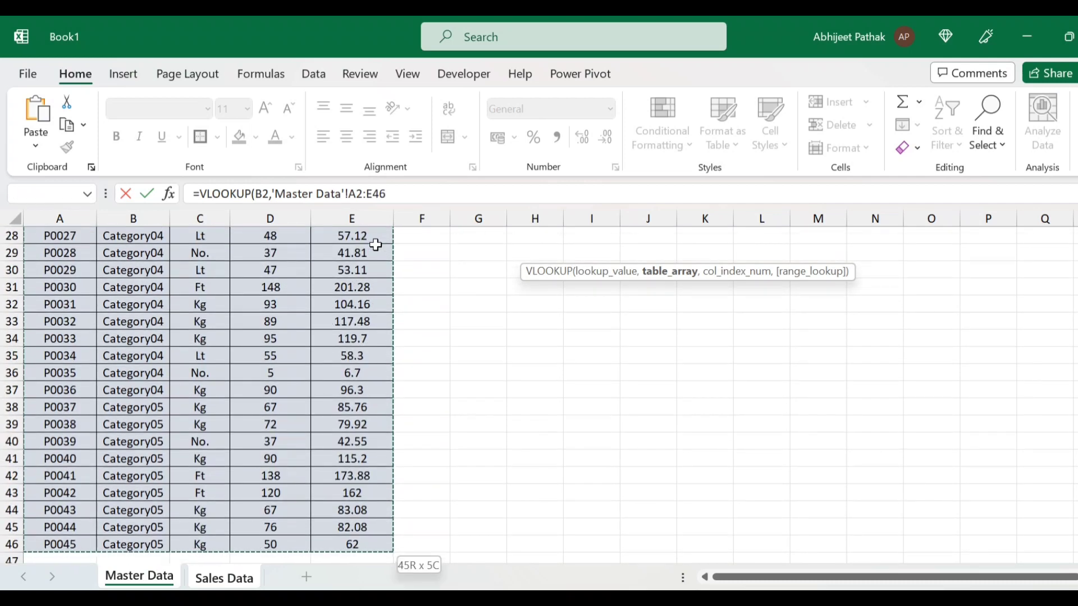
key(F4)
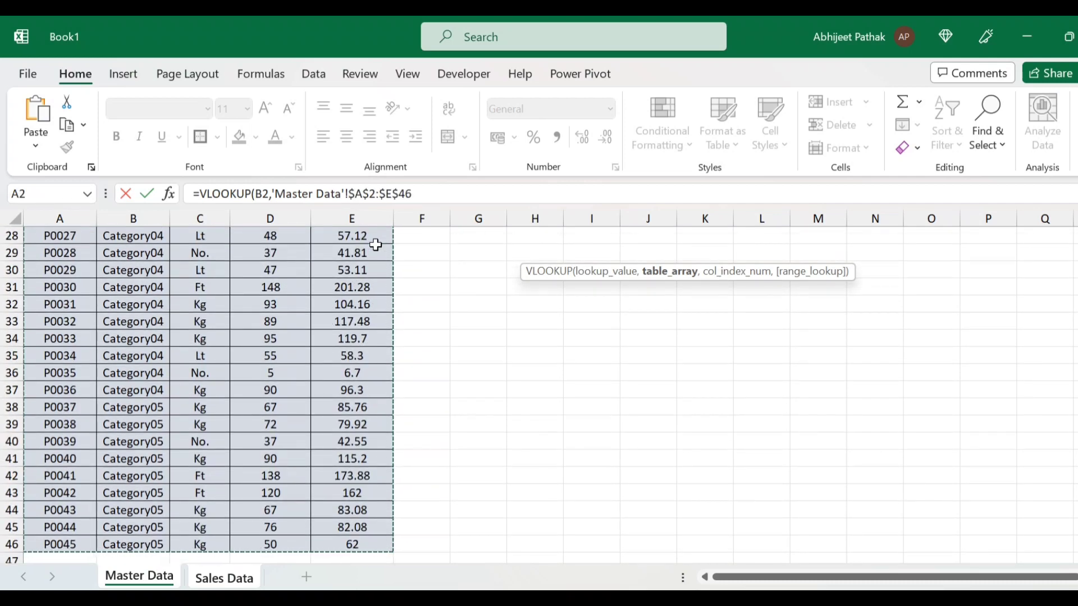
text(,{4,)
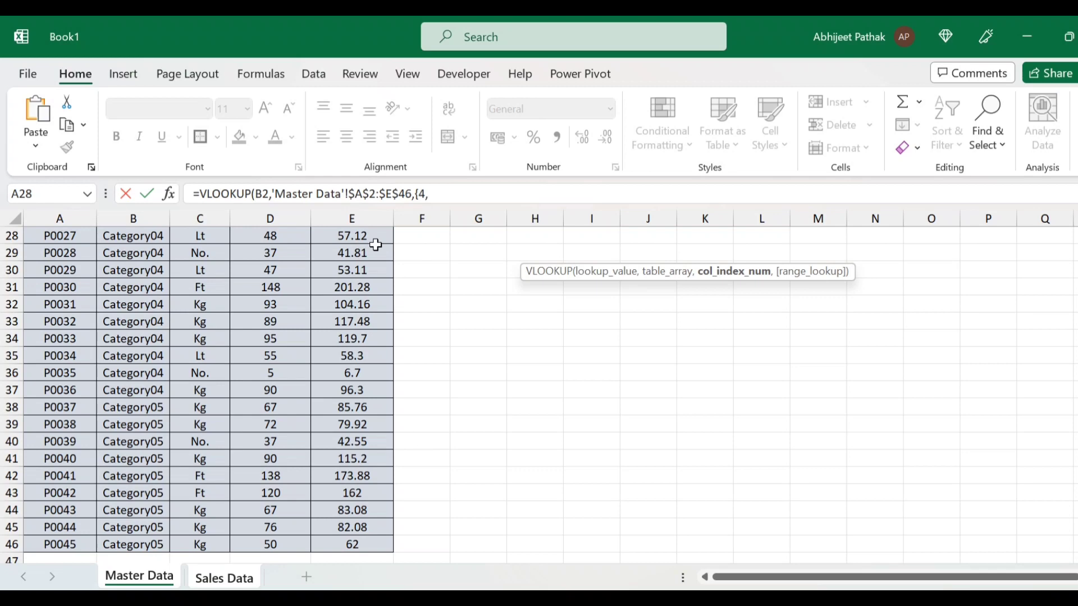
text(5},0))
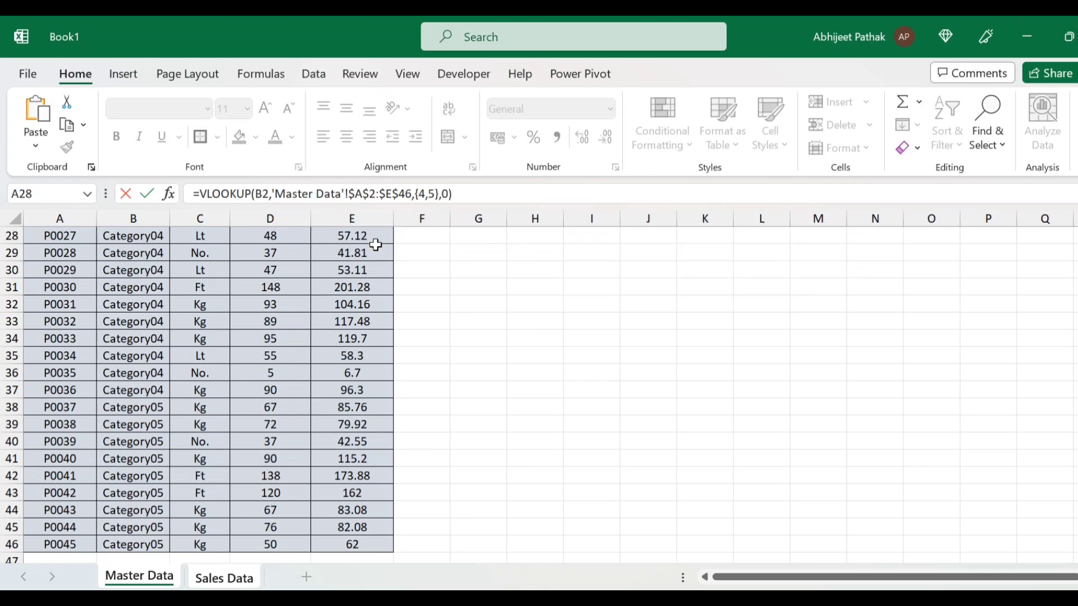
key(Return)
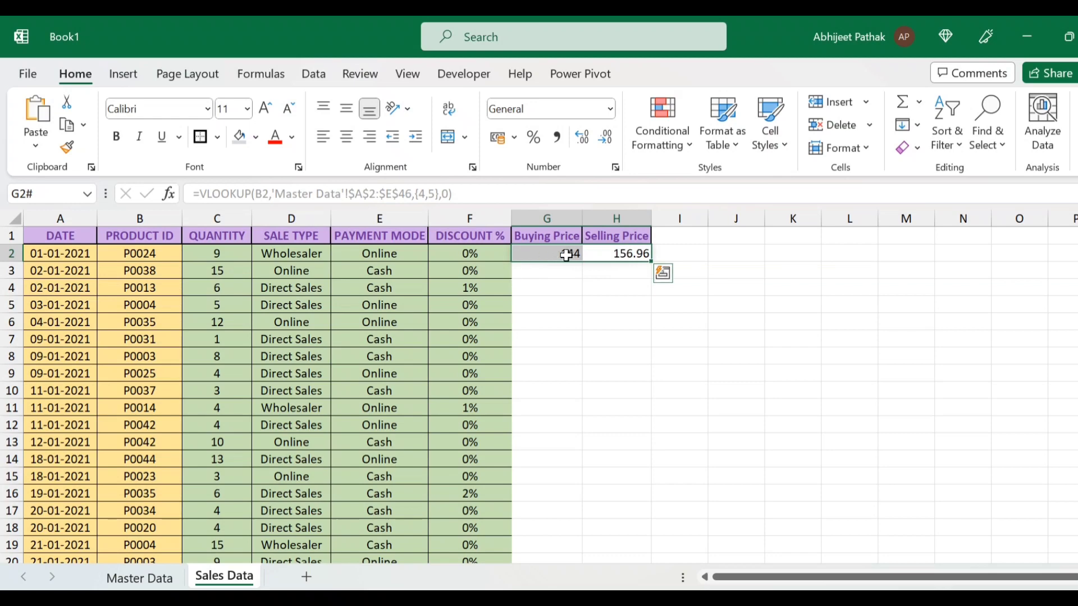
Step: Centre the looked-up prices in G2:H2 and fill them down to row 528
click(350, 140)
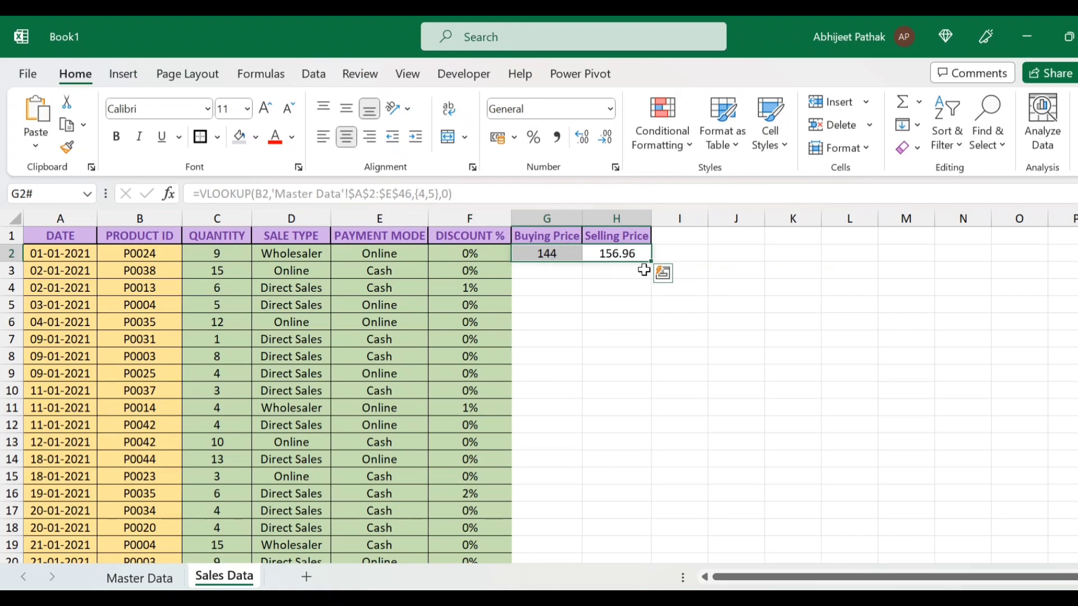
mouse_move(653, 264)
mouse_down()
mouse_move(640, 590)
mouse_move(657, 556)
mouse_move(655, 525)
mouse_up()
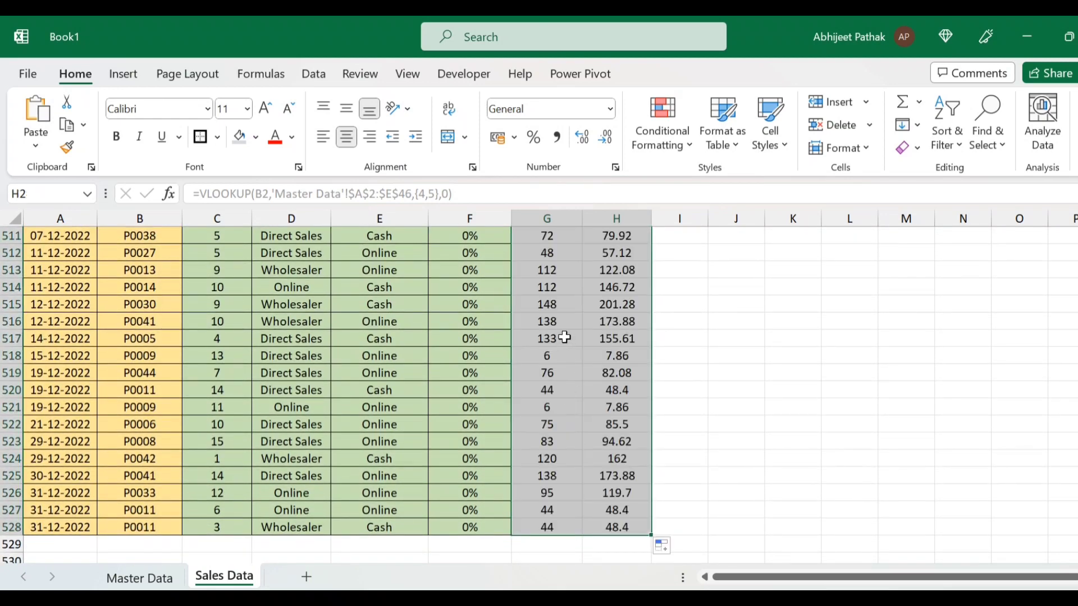
scroll(564, 336, up, 6)
scroll(563, 335, up, 3)
click(489, 303)
key(ctrl+Up)
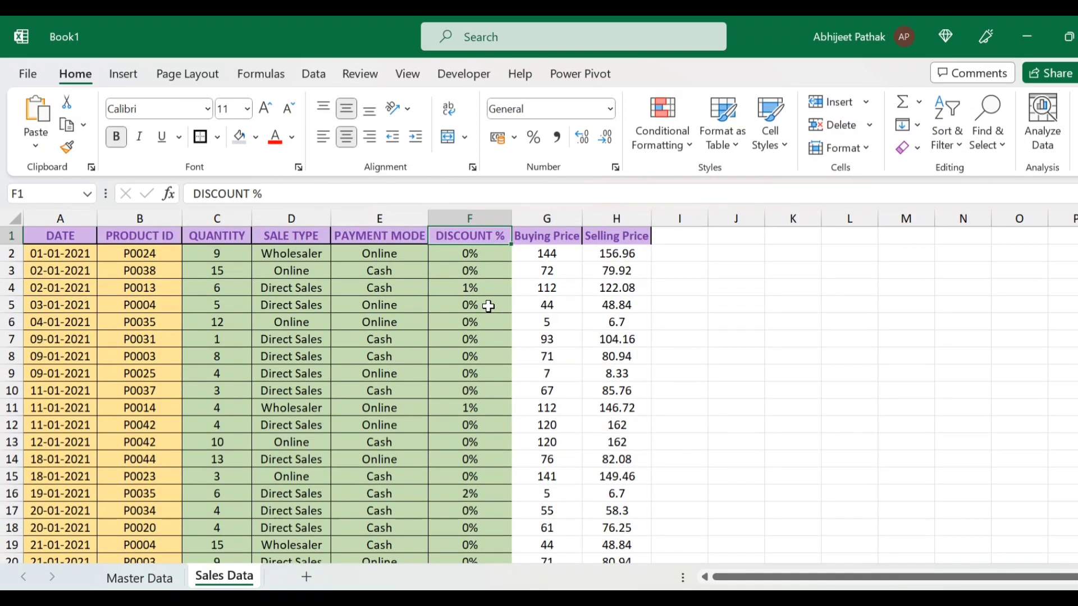
key(Left)
key(Left)
key(Left)
key(Left)
key(Left)
key(Right)
key(Right)
key(Right)
key(Right)
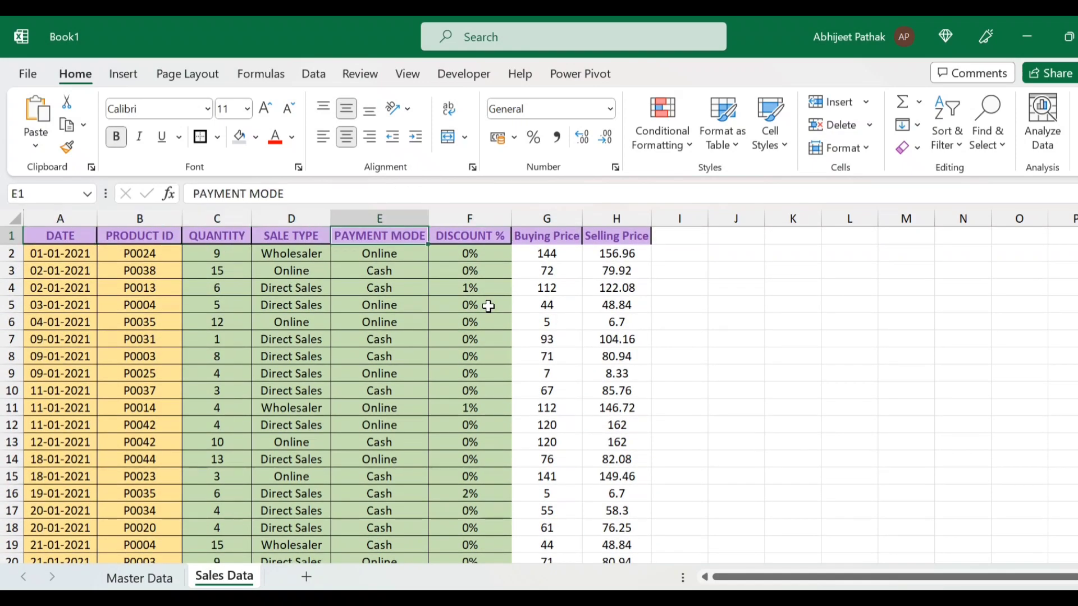
Step: Apply all borders to the whole sales table, A1:H528
key(ctrl+Left)
key(ctrl+shift+Right)
key(ctrl+shift+Down)
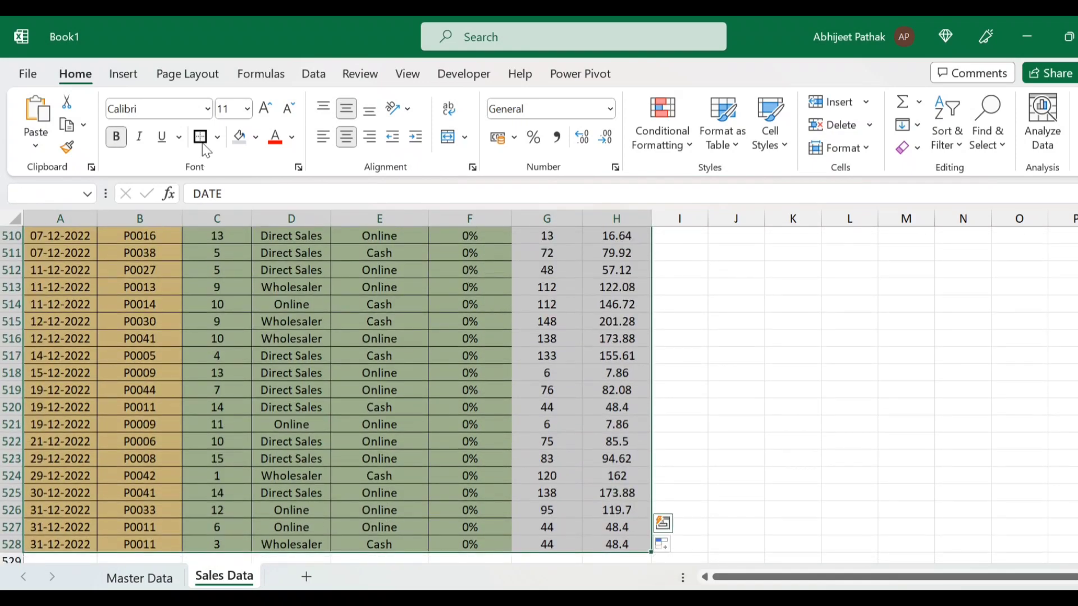
click(217, 136)
click(228, 320)
scroll(228, 320, up, 20)
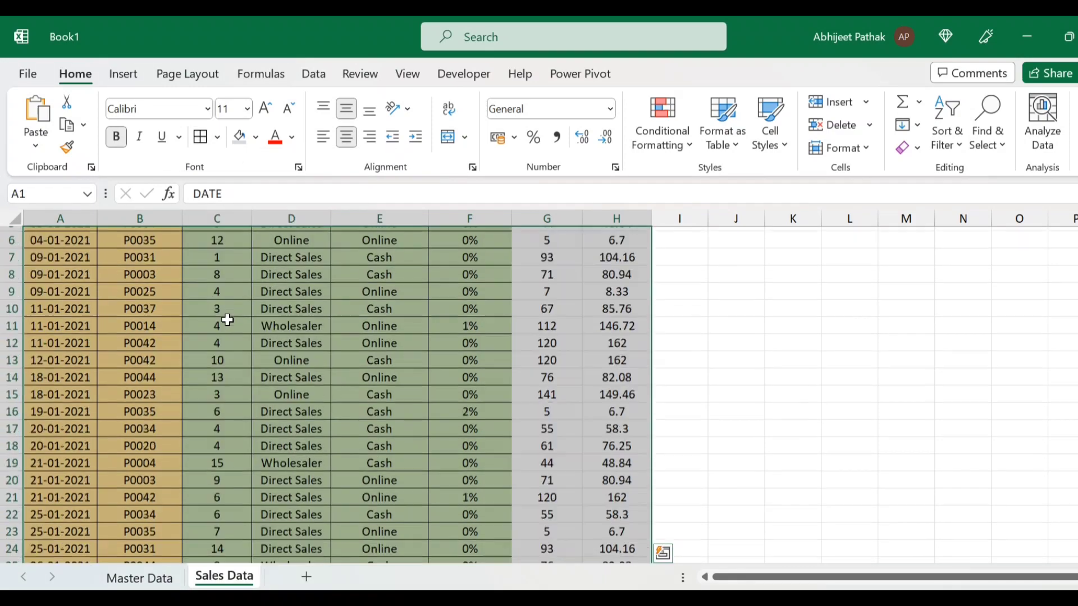
Step: Fill the sales data rows A2:H528, below the headers, with the lightest orange theme colour
click(83, 254)
key(ctrl+shift+Right)
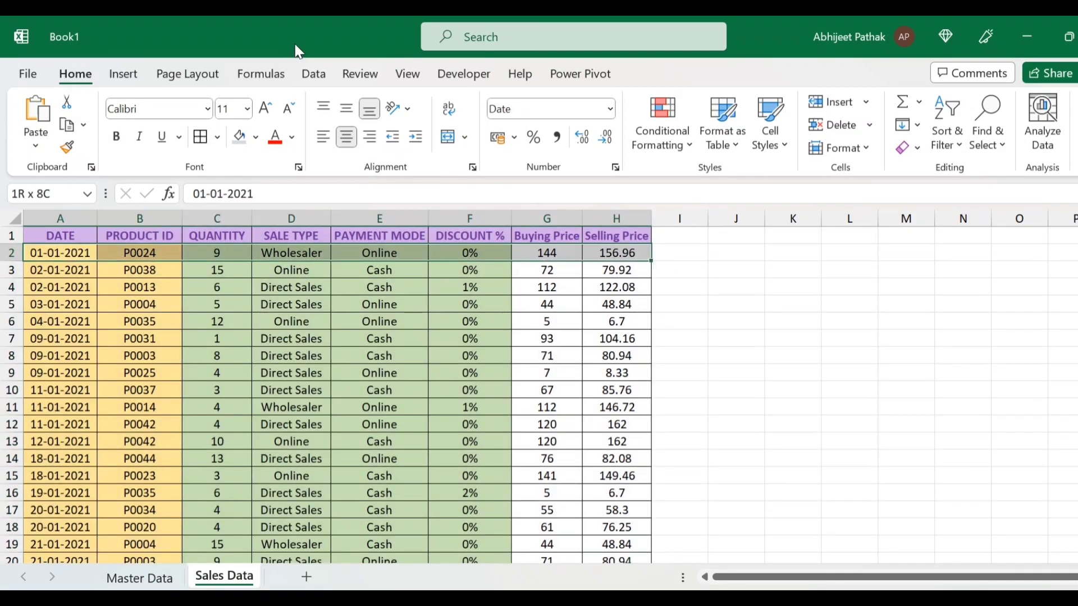
key(ctrl+shift+Down)
click(256, 136)
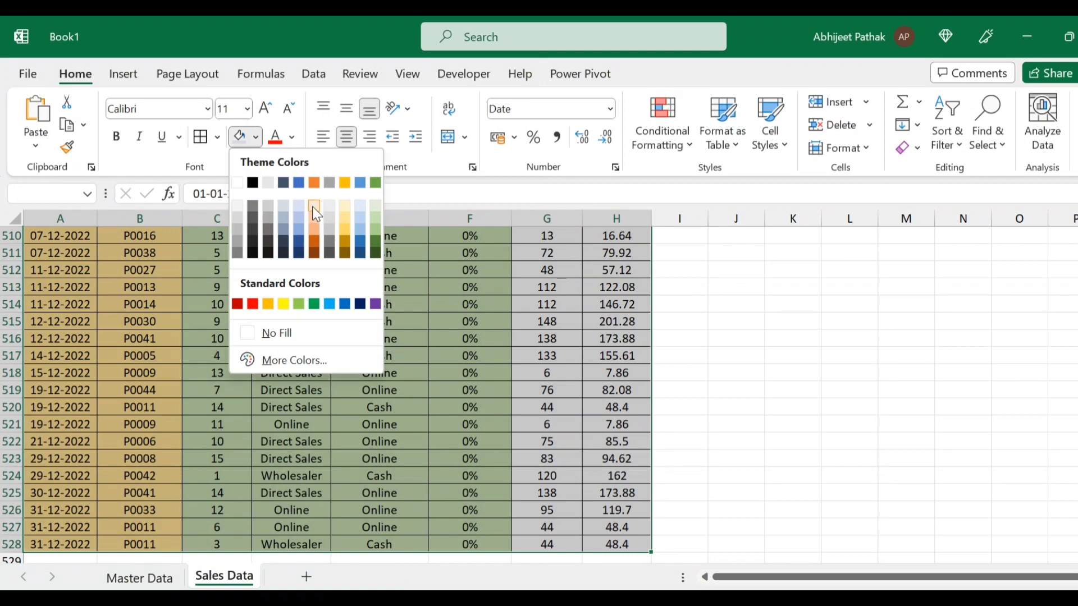
click(314, 208)
scroll(429, 375, up, 20)
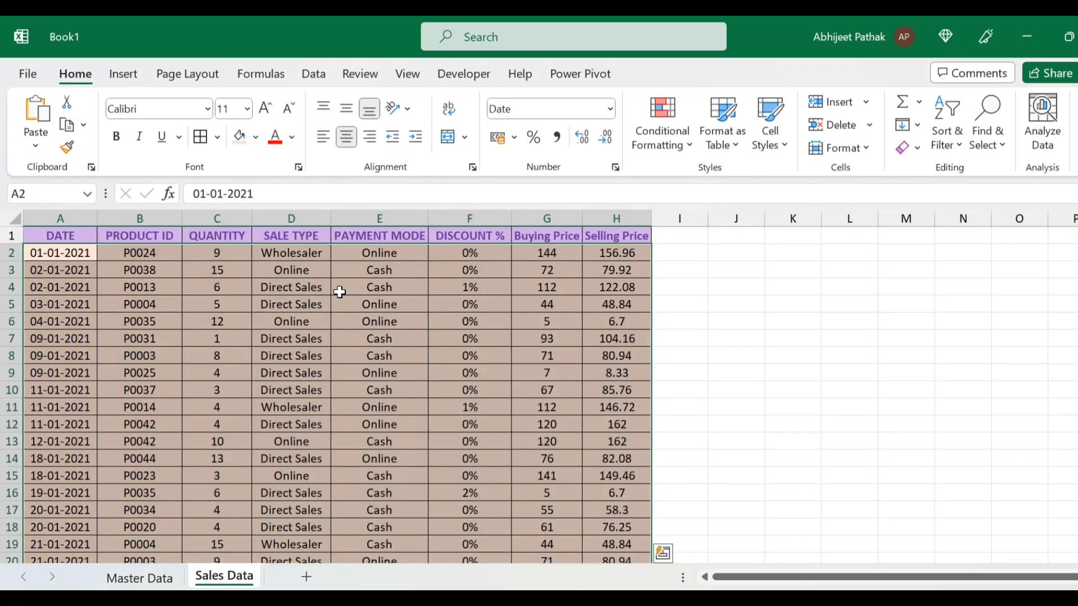
click(312, 268)
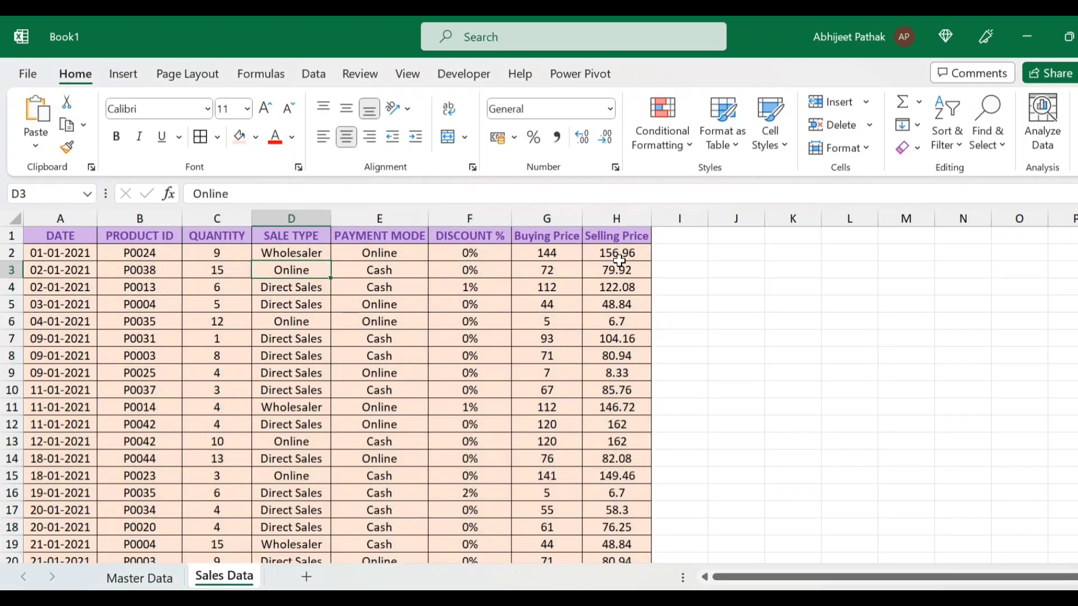
Step: Add the header "Total Buying Price" in cell I1 and auto-fit the width of column I
click(677, 237)
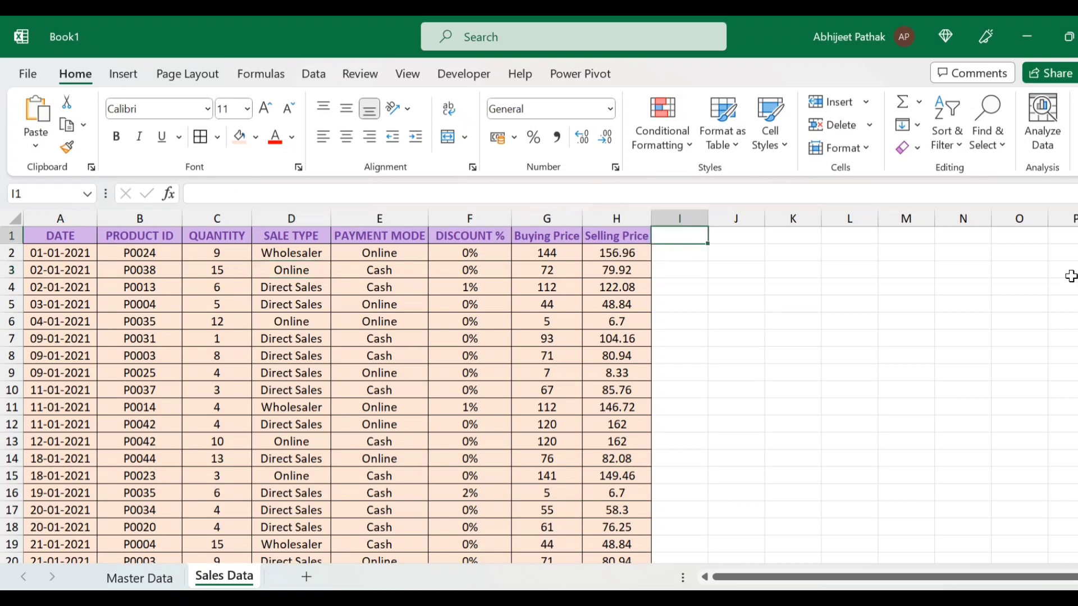
text(To)
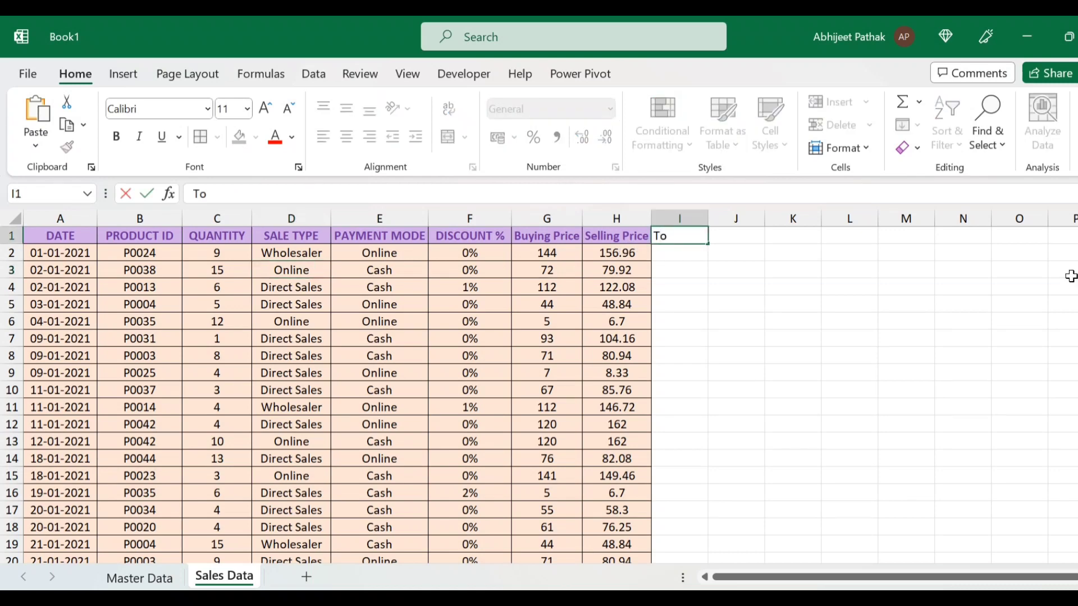
text(tal Buying Price)
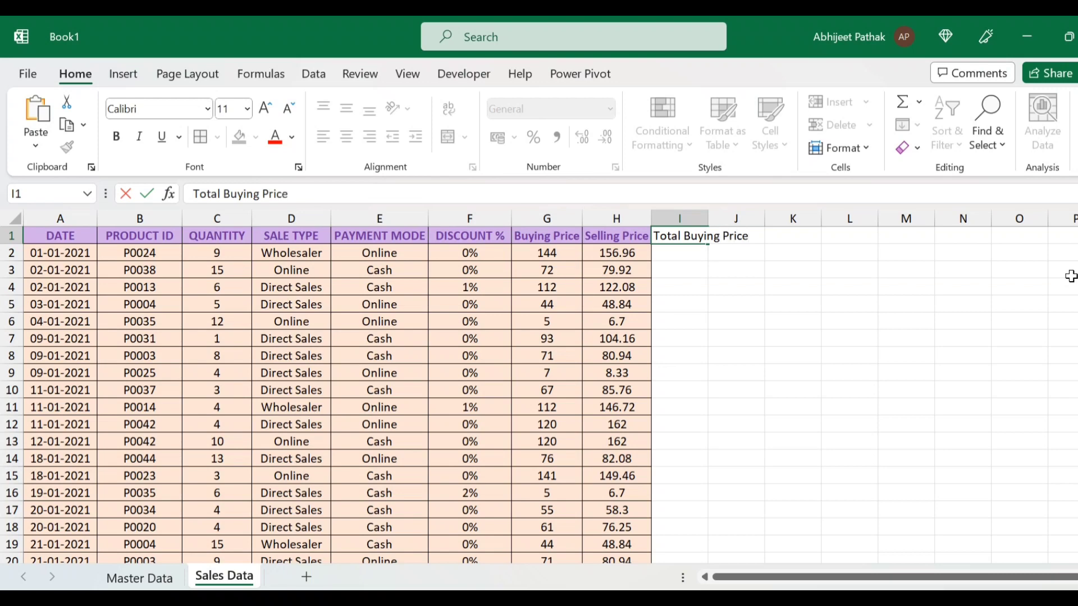
key(Tab)
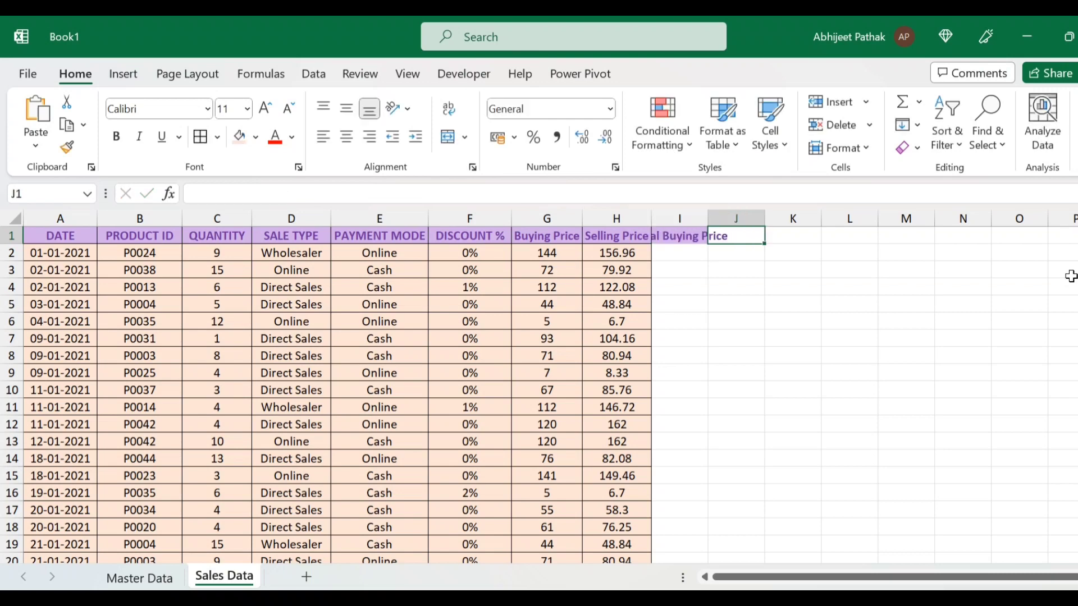
double_click(709, 218)
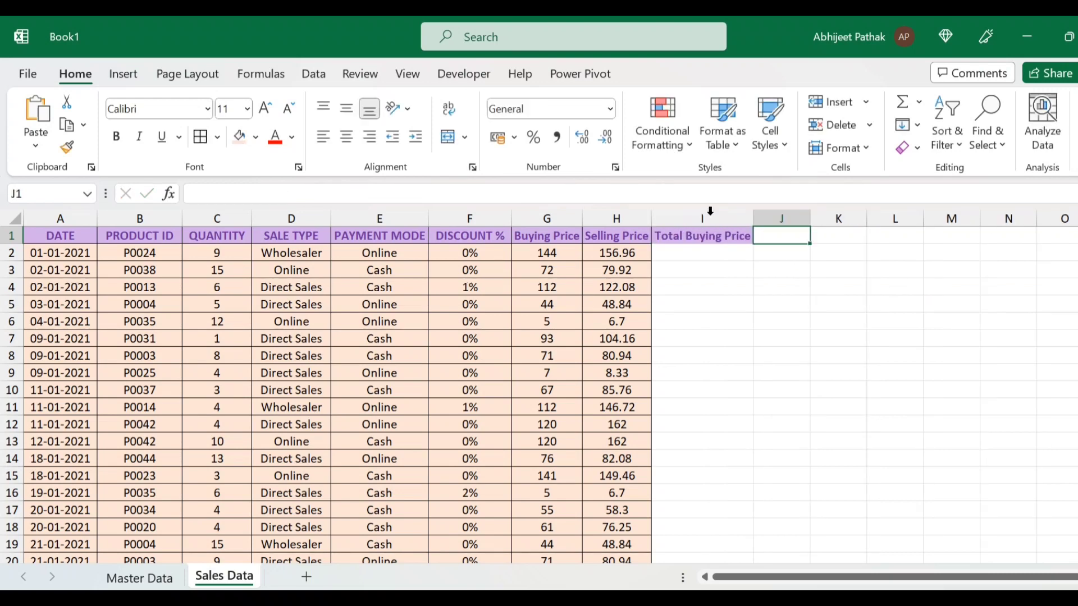
Step: Calculate the total buying price in I2 as quantity times buying price with the formula =C2*G2
click(709, 256)
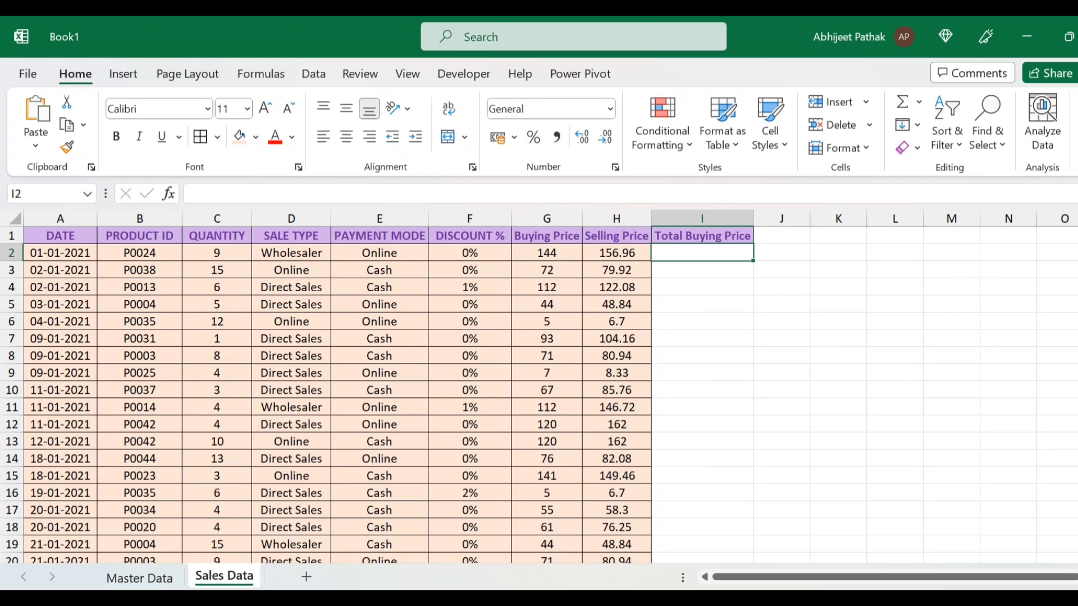
text(=)
key(Left)
key(Left)
key(Left)
key(Left)
key(Left)
key(Left)
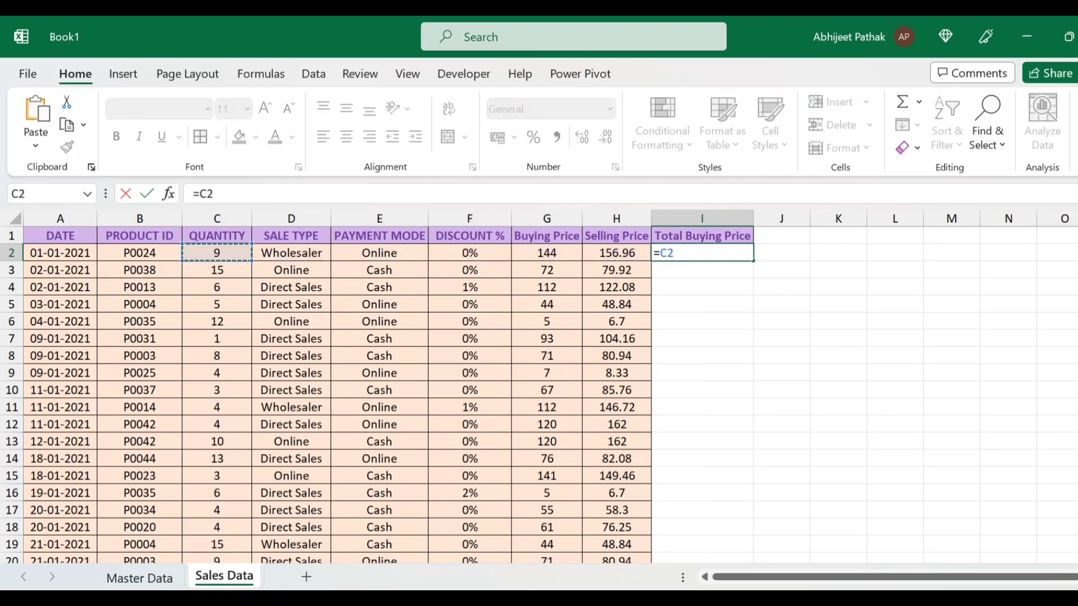
text(*)
key(Left)
key(Left)
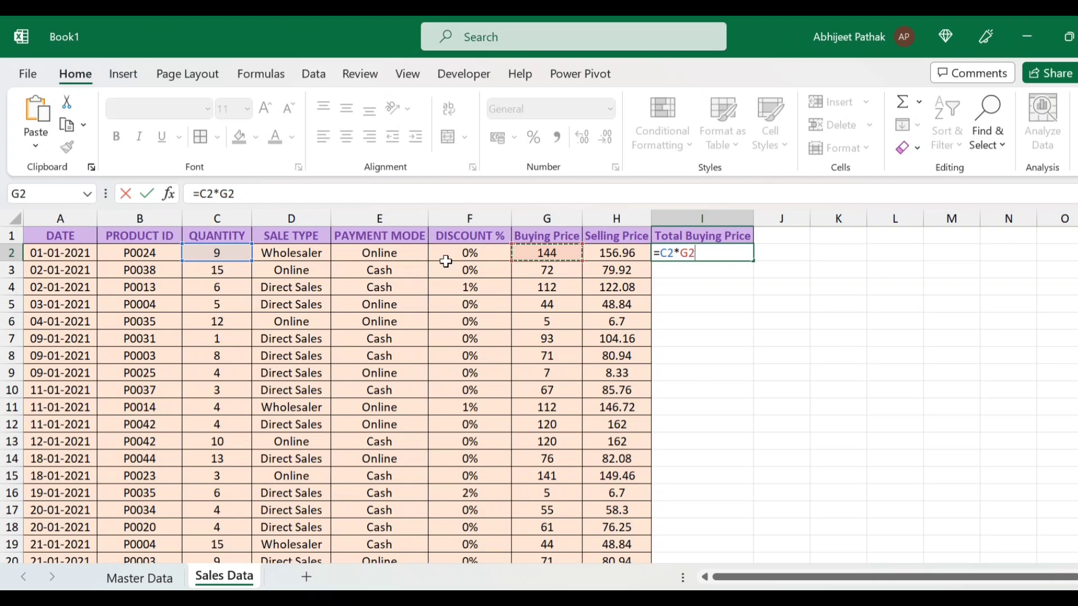
key(Return)
Step: Fill the Total Buying Price formula down column I for all sales rows and centre the values
click(704, 254)
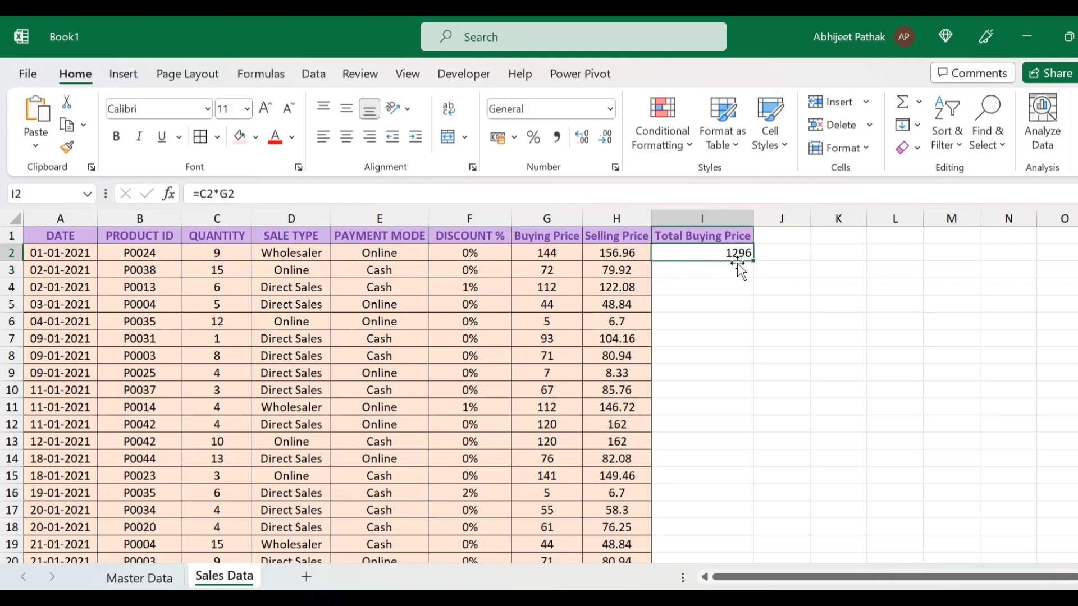
double_click(756, 262)
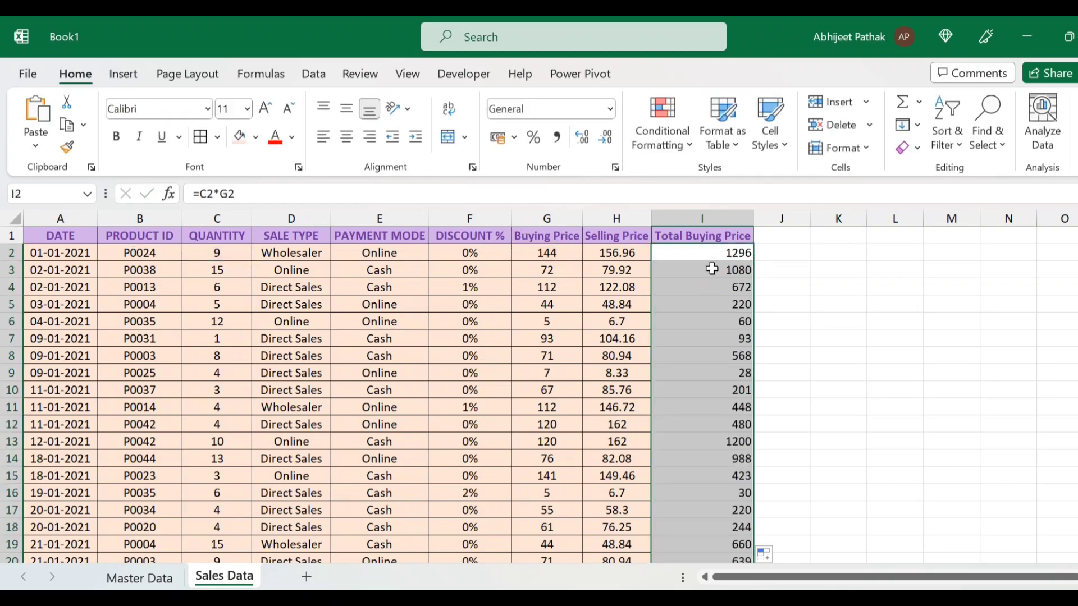
click(346, 137)
Step: Add the header "Total Selling Price" in cell J1 and auto-fit the width of column J
click(780, 232)
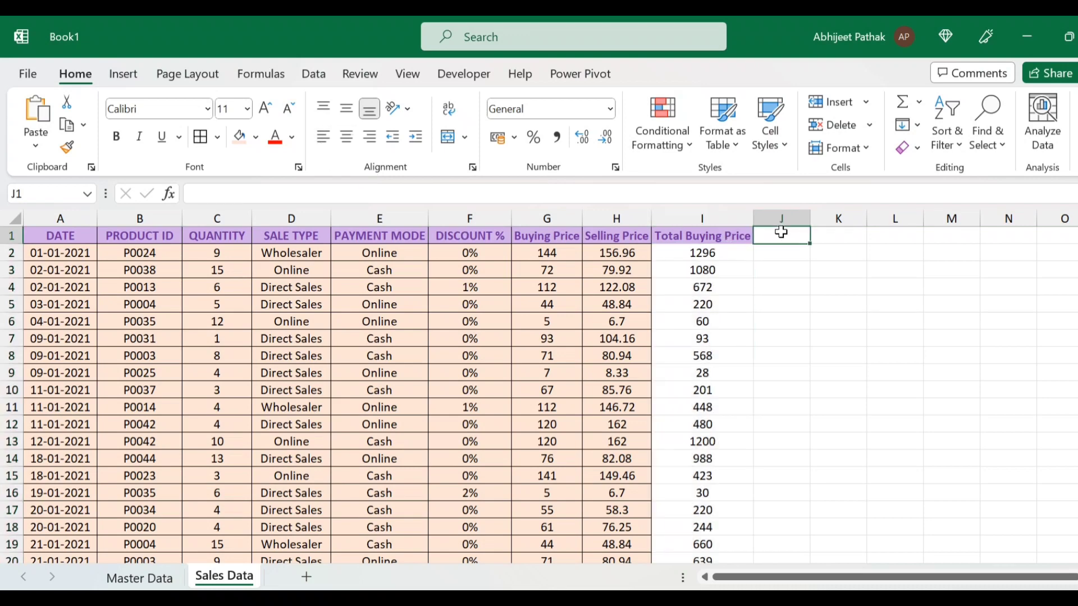
text(Tot)
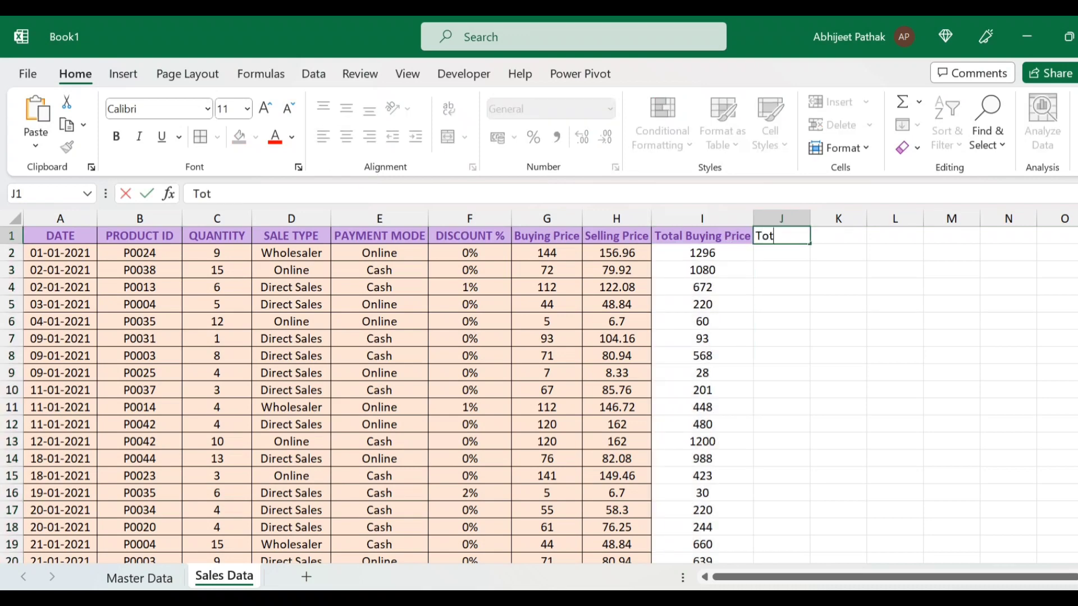
text(al Selling pR)
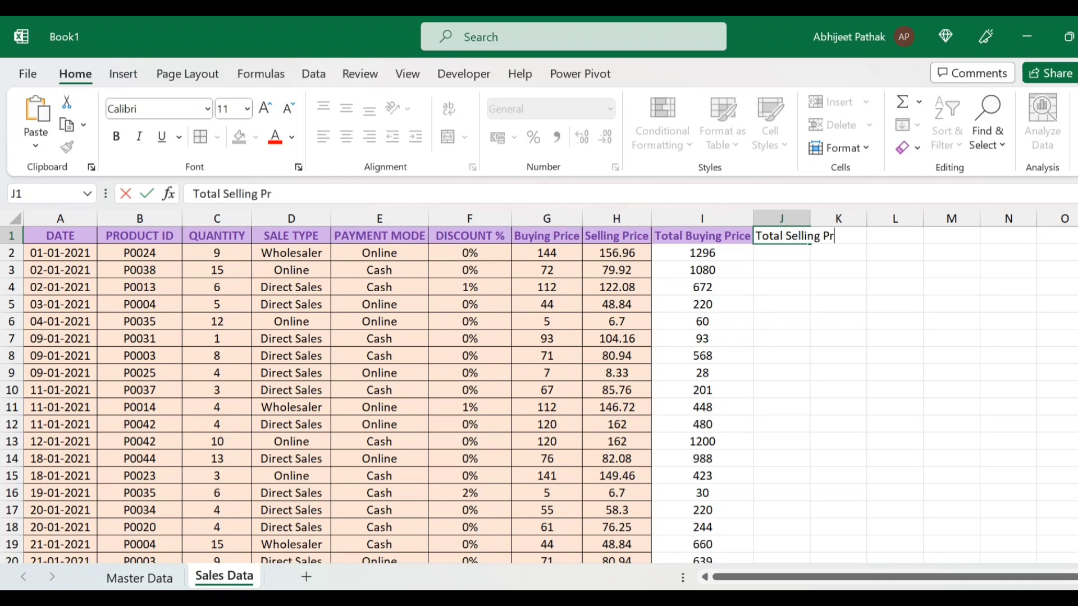
click(912, 298)
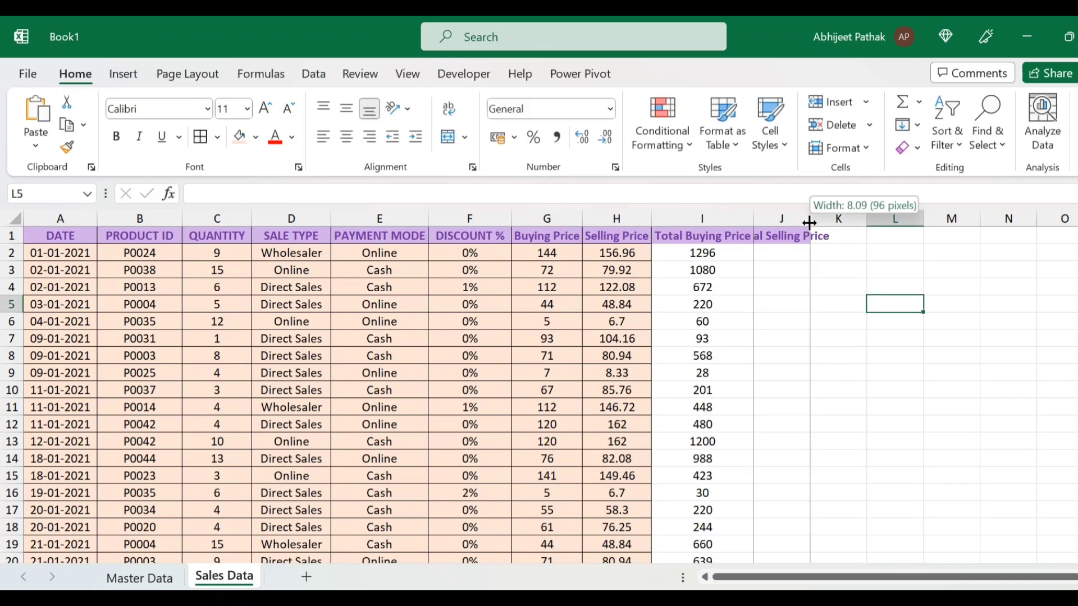
double_click(810, 219)
click(784, 259)
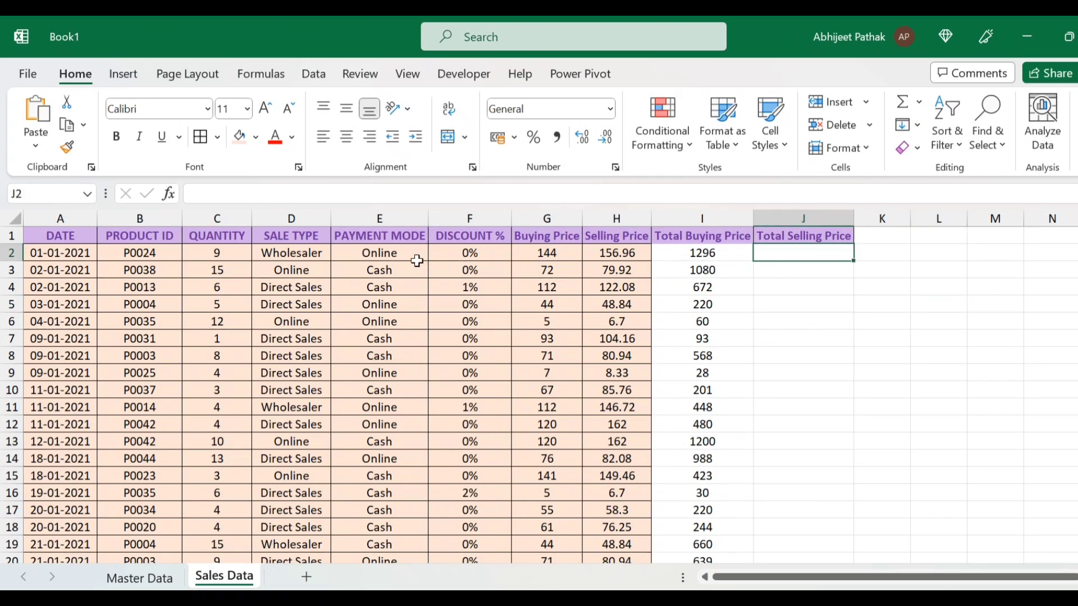
Step: Calculate the discounted total selling price in J2 with the formula =(C2*H2)*(1-F2)
click(224, 256)
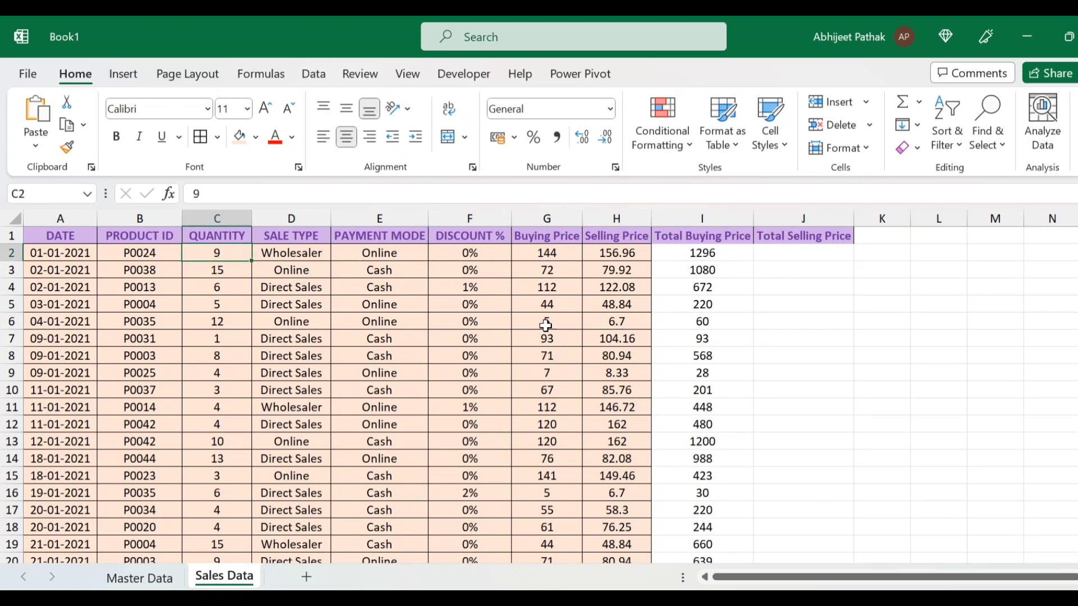
click(627, 255)
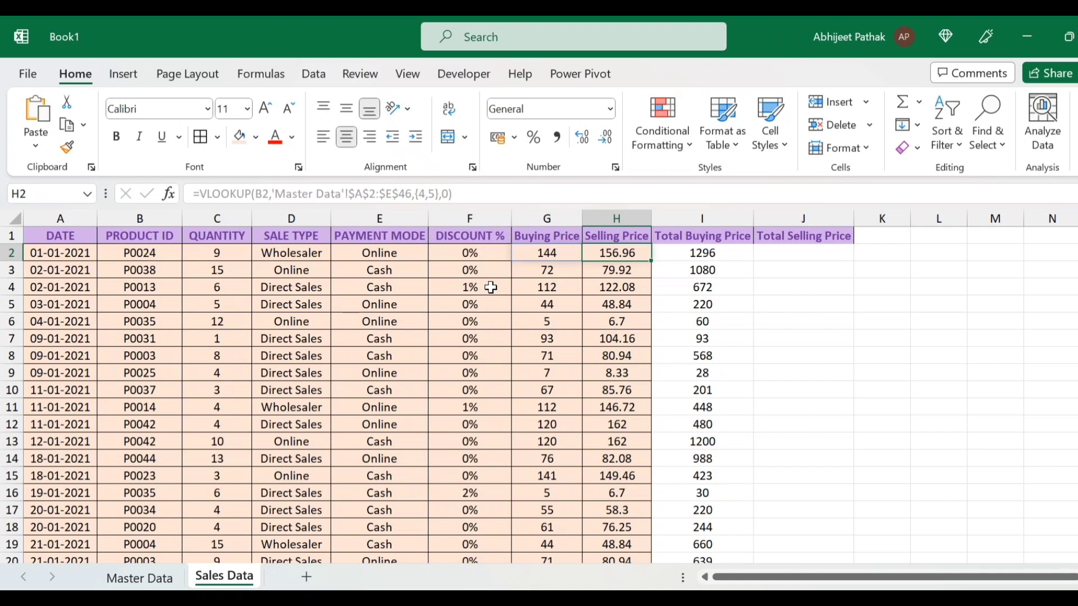
click(794, 261)
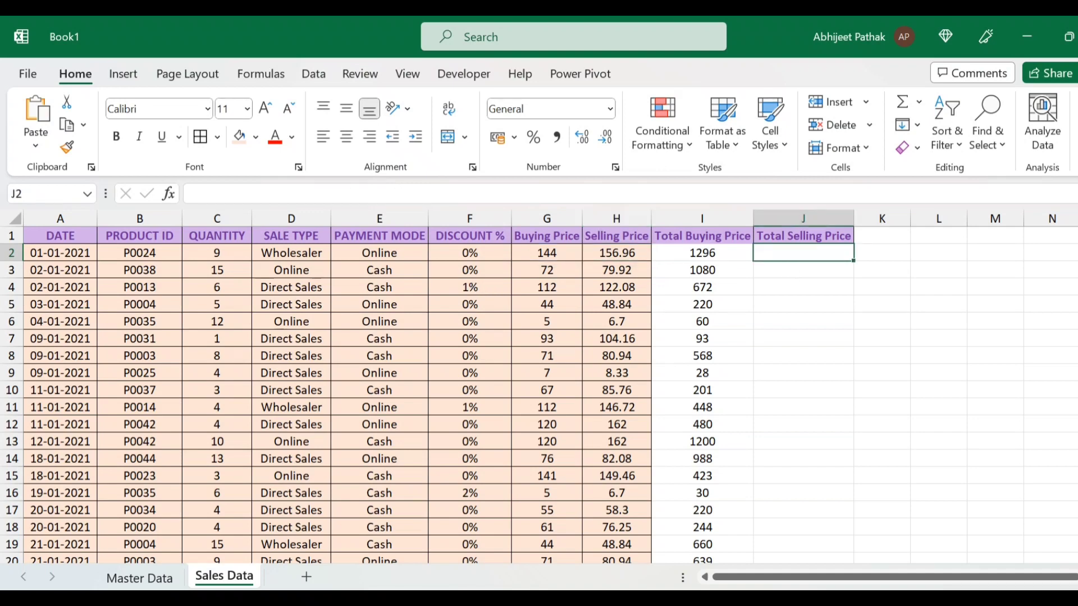
text(=()
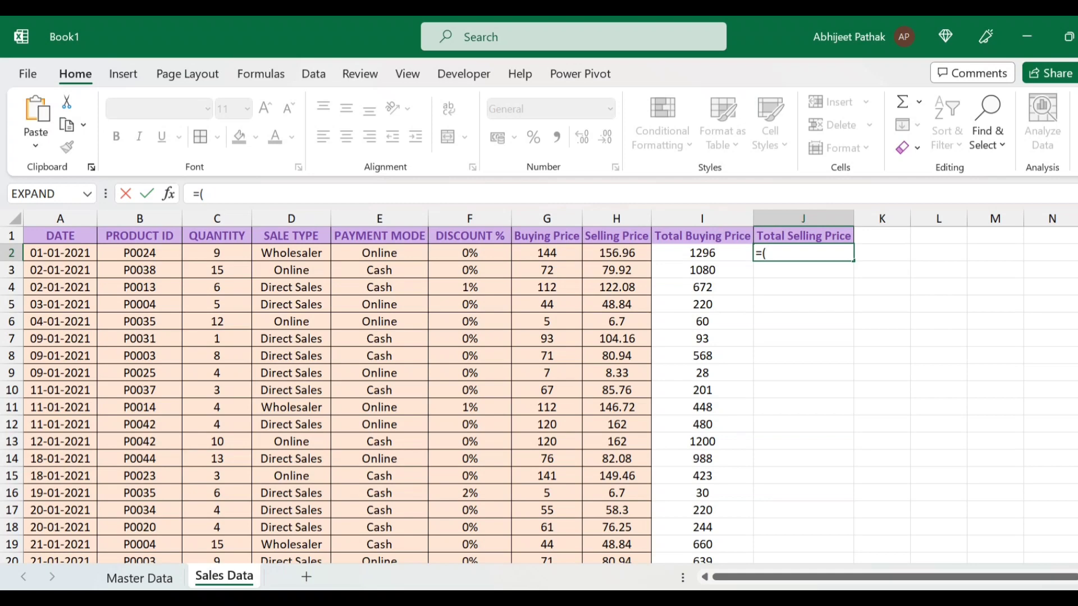
key(Left)
key(Left)
key(Left)
key(Left)
key(Left)
key(Left)
key(Left)
text(*)
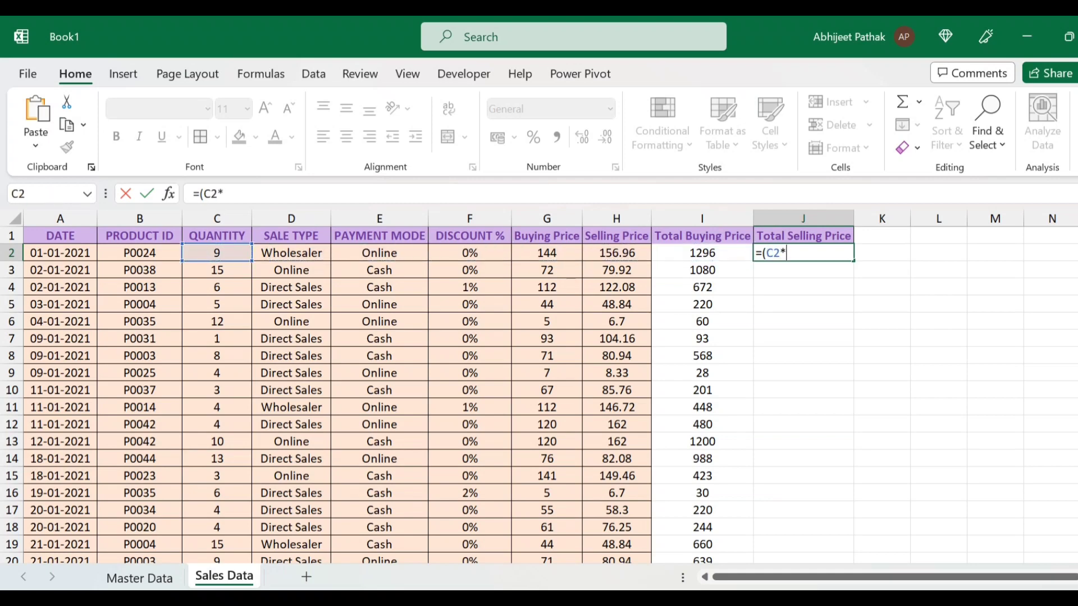
key(Left)
key(Left)
key(Left)
key(Right)
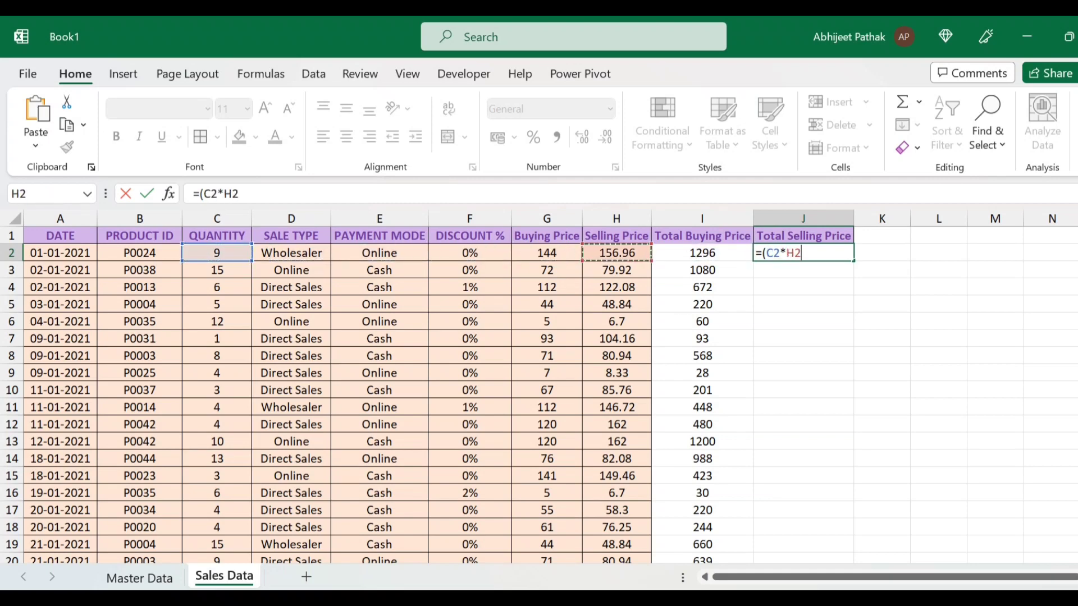
text()*(1-)
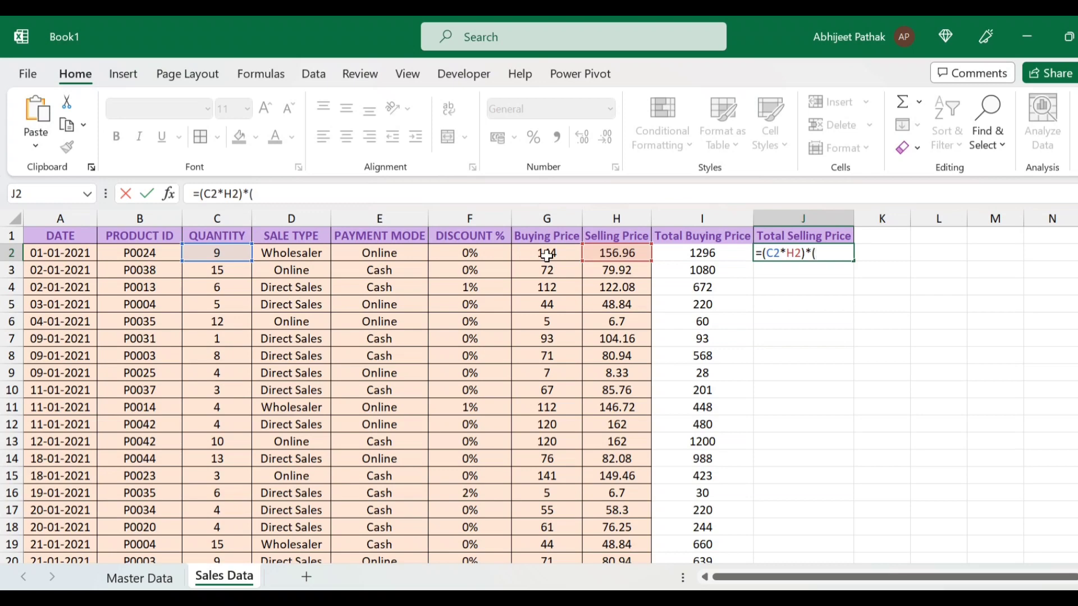
click(468, 255)
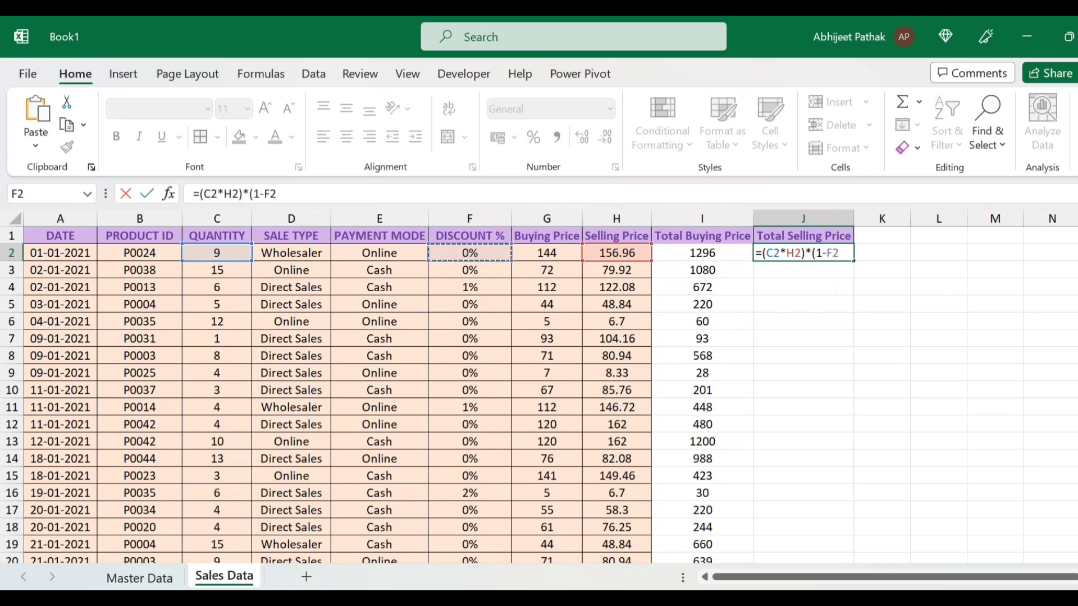
text())
key(Return)
key(Up)
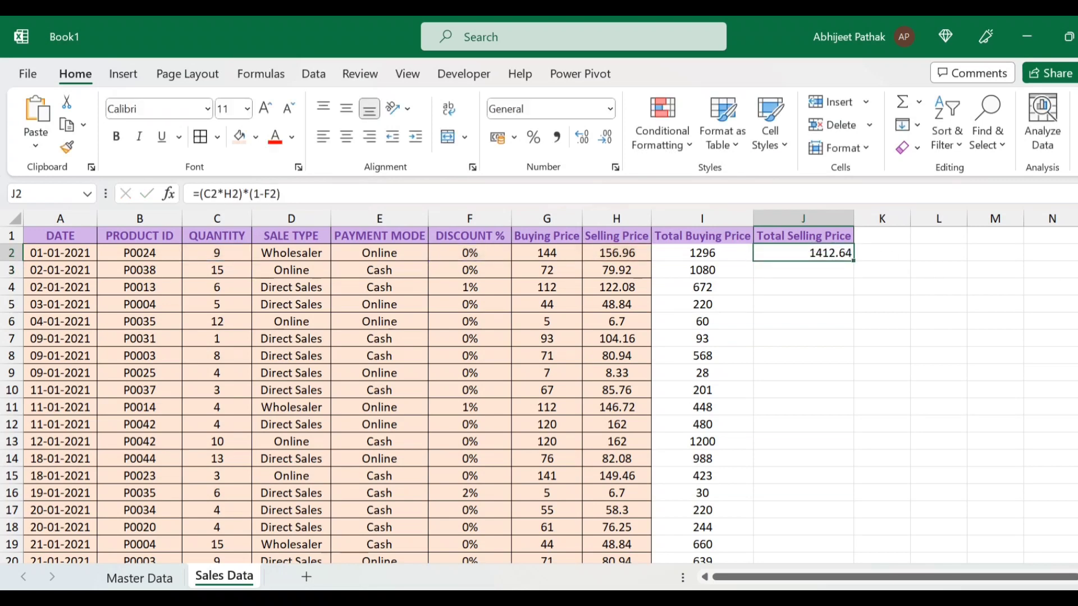
Step: Set the discount of the first sales row in F2 to 2%
click(478, 252)
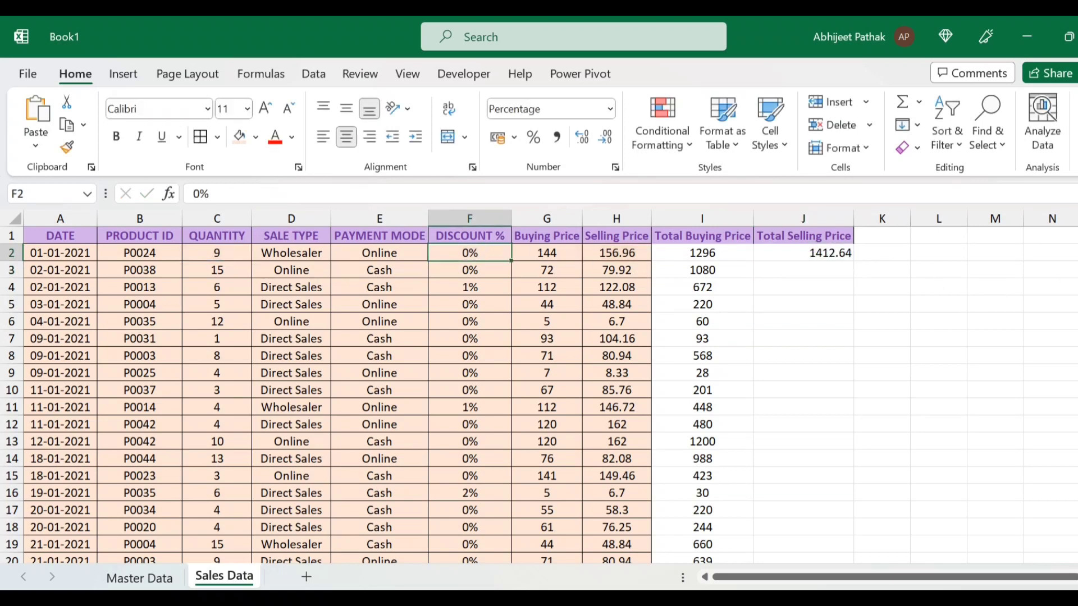
text(2)
key(Right)
key(Right)
key(Right)
key(Right)
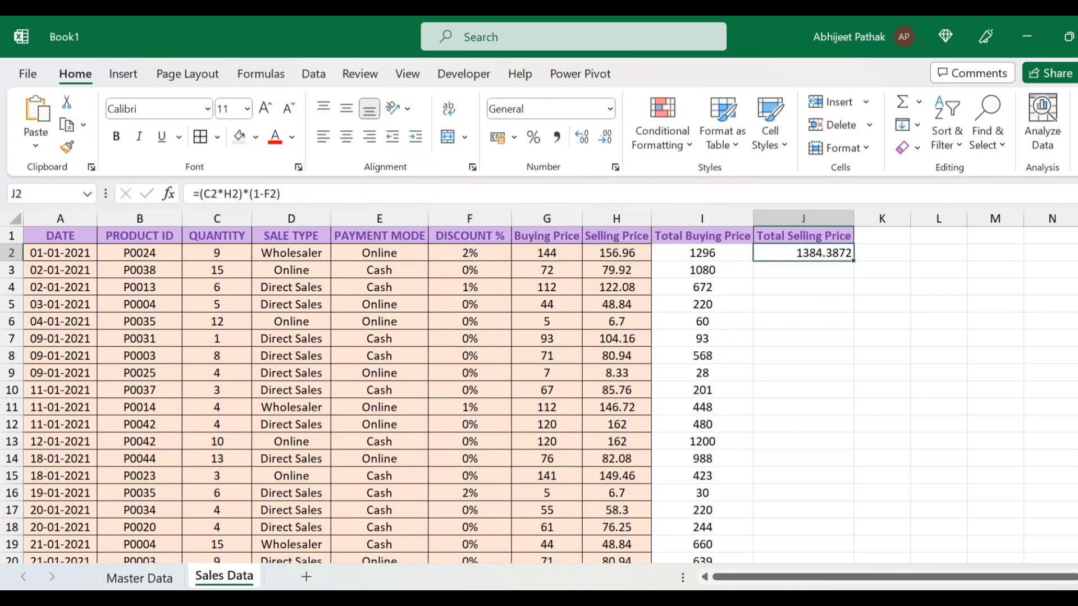
Step: Calculate quantity times selling price before discount in scratch cell L2 with the formula =C2*H2
key(Right)
key(Right)
text(=)
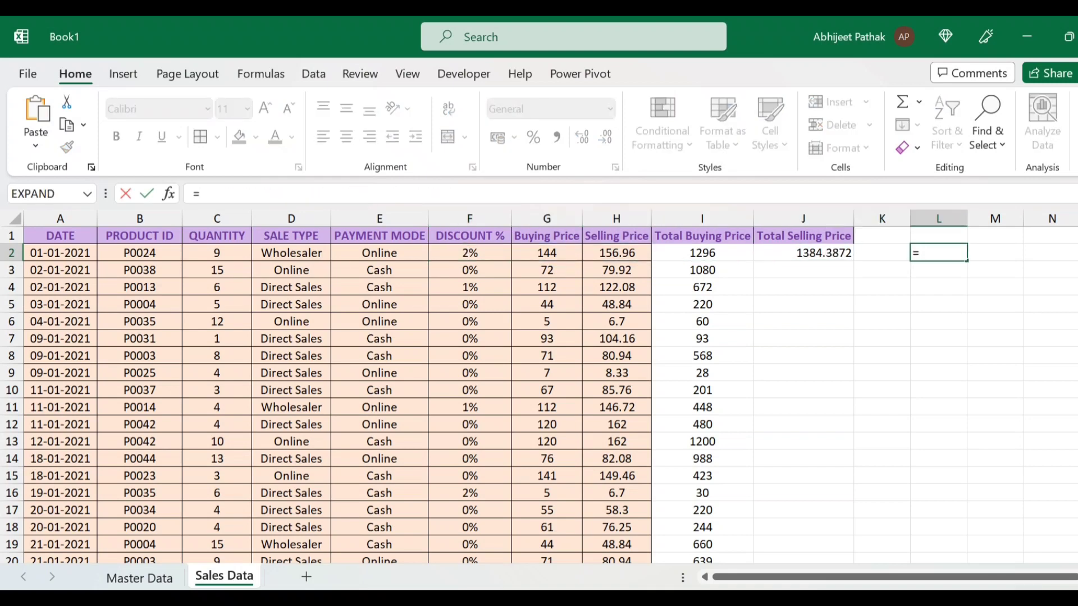
key(Left)
key(Left)
key(Left)
key(Left)
key(Left)
key(Left)
key(Left)
key(Left)
key(Left)
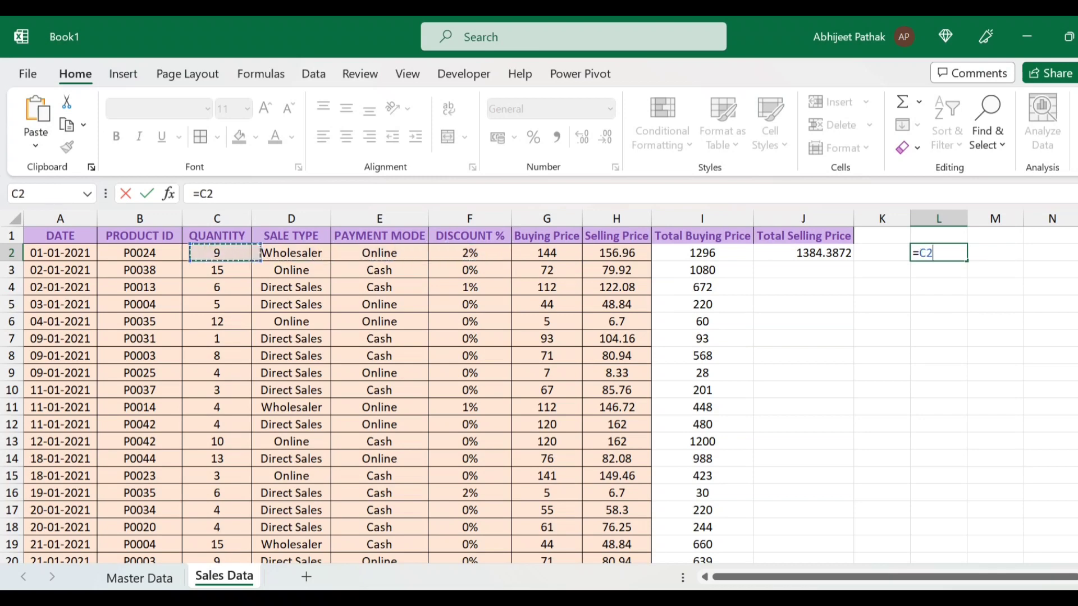
text(*)
key(Left)
key(Left)
key(Left)
key(Left)
key(Left)
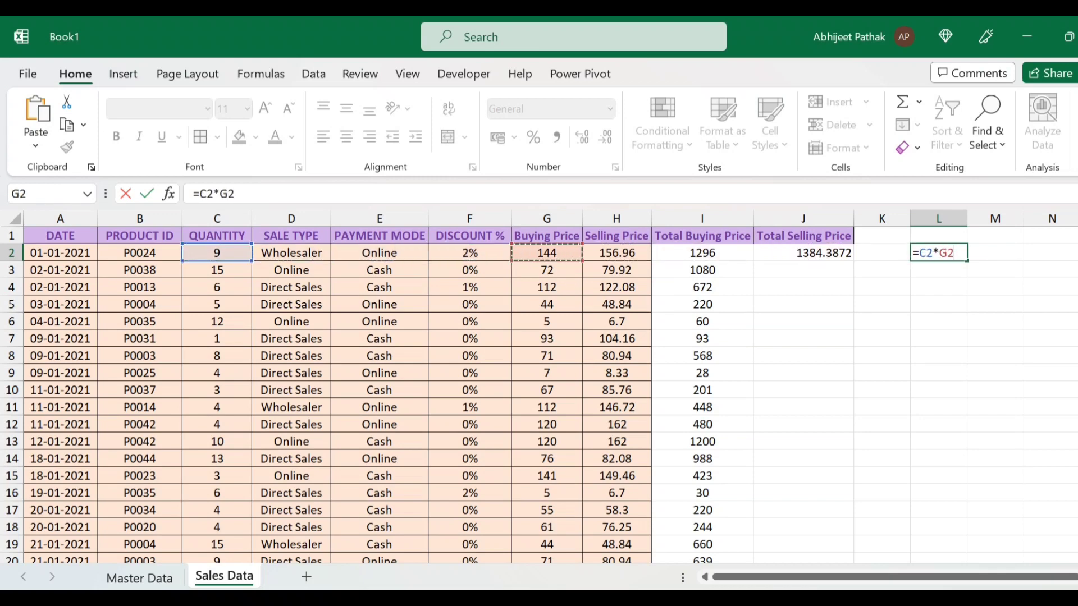
key(Right)
key(Return)
key(Up)
key(Right)
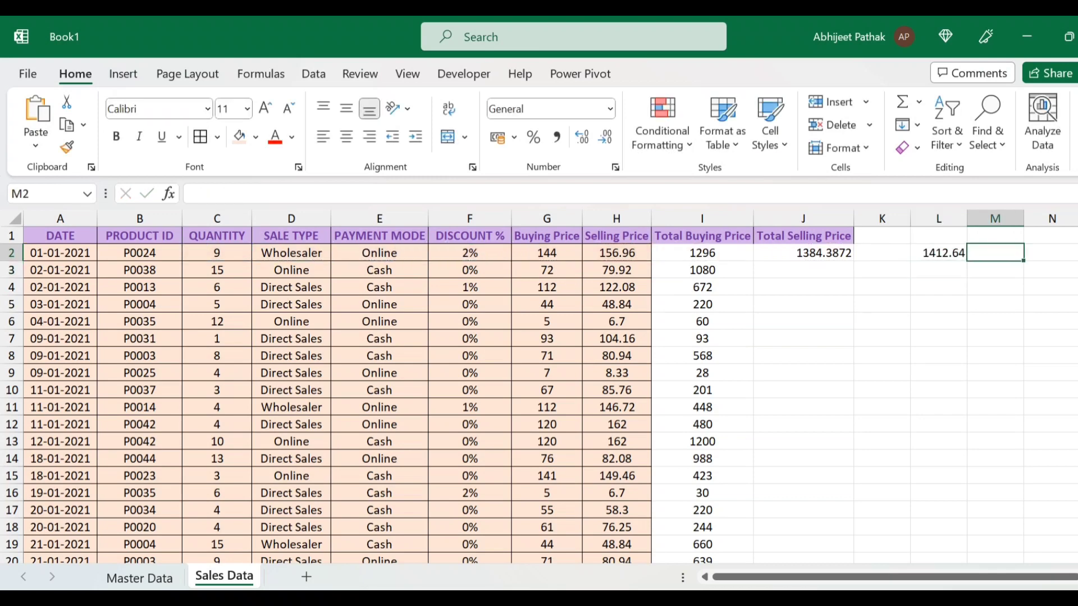
Step: Calculate the discount amount in scratch cell M2 with the formula =L2*F2
click(949, 254)
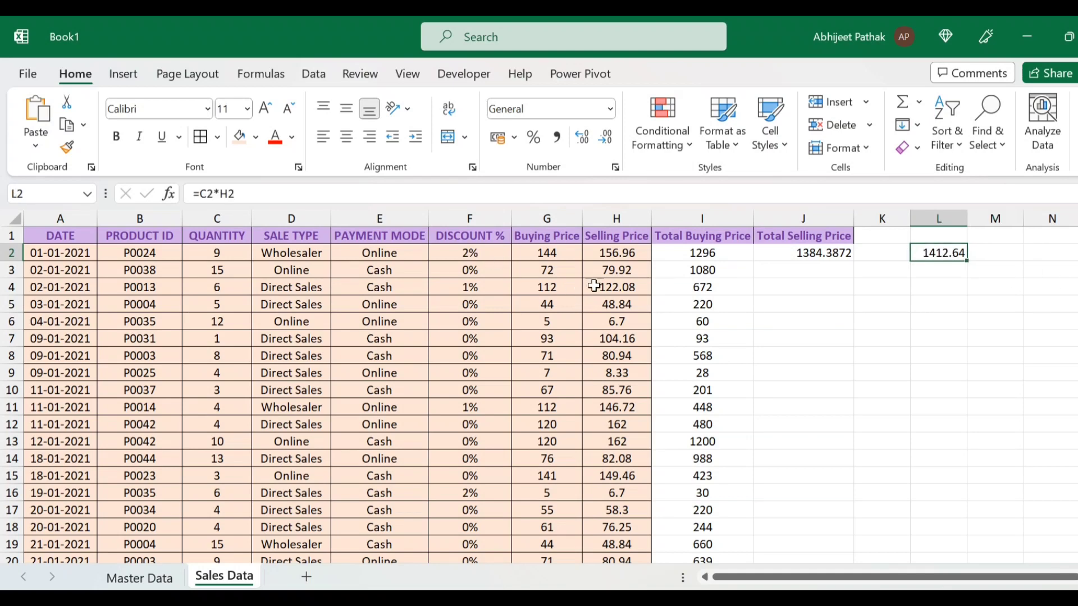
click(993, 251)
text(=)
key(Left)
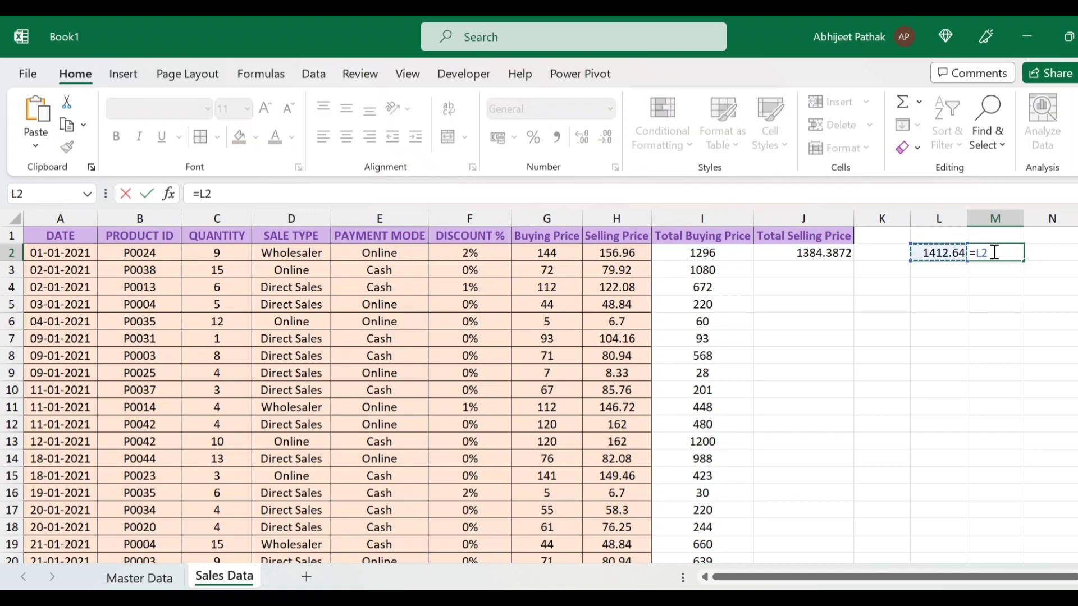
text(*)
key(Left)
key(Left)
key(Left)
key(Left)
key(Left)
key(Left)
key(Left)
key(Tab)
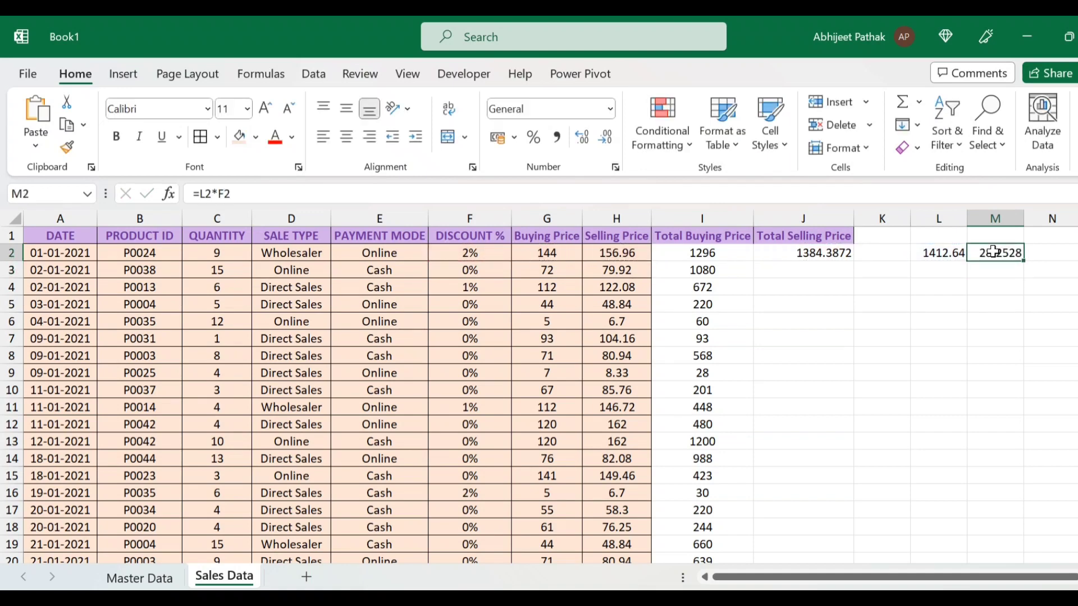
Step: Subtract the discount amount from the undiscounted total in scratch cell N2 with the formula =L2-M2
text(=)
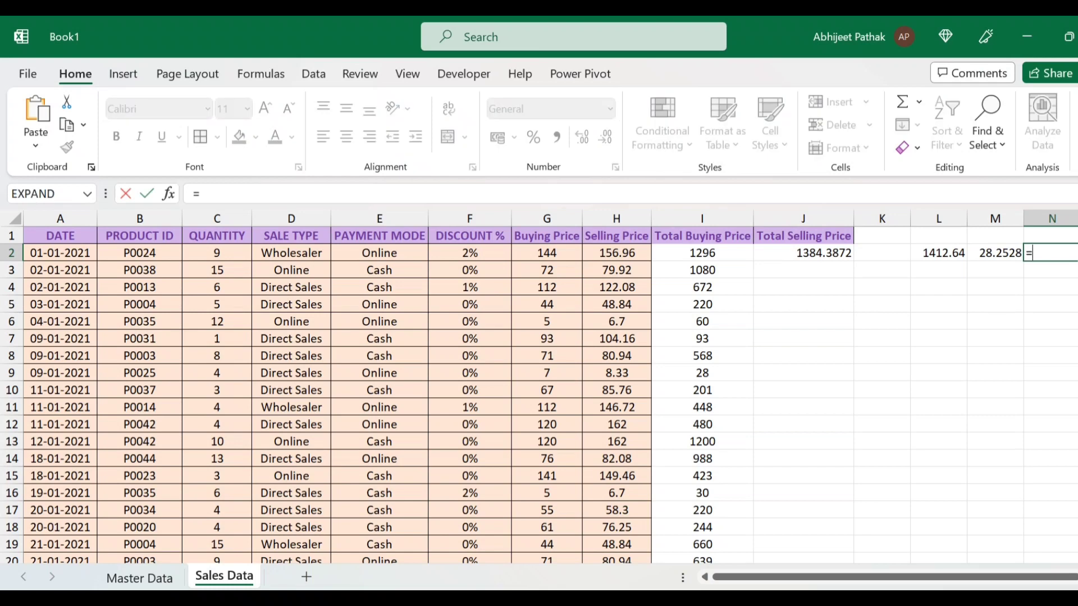
key(Left)
key(Left)
text(-)
key(Left)
key(ctrl+Return)
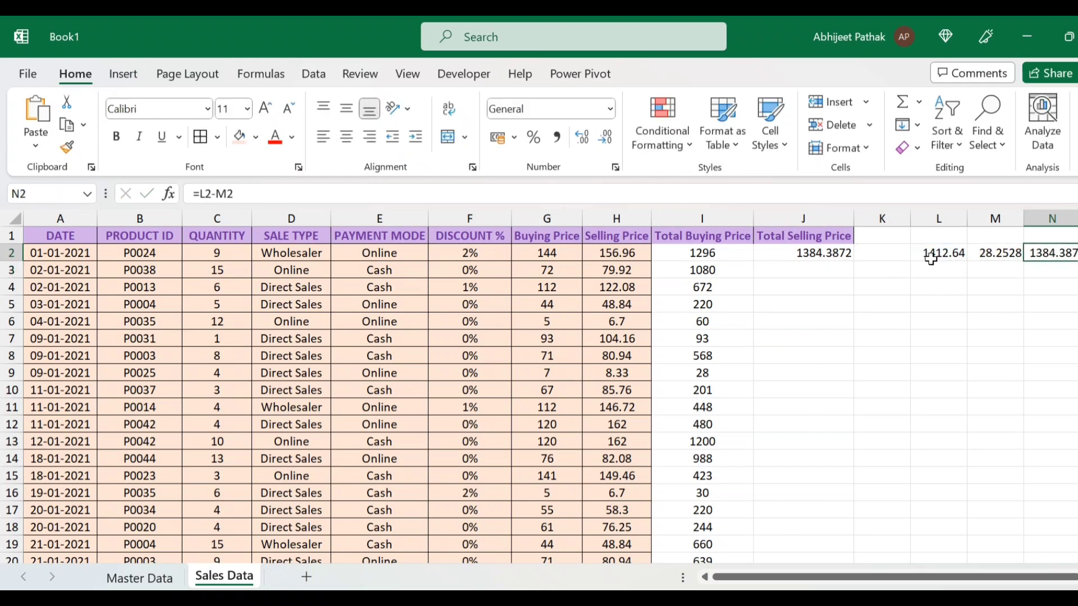
click(837, 256)
click(992, 254)
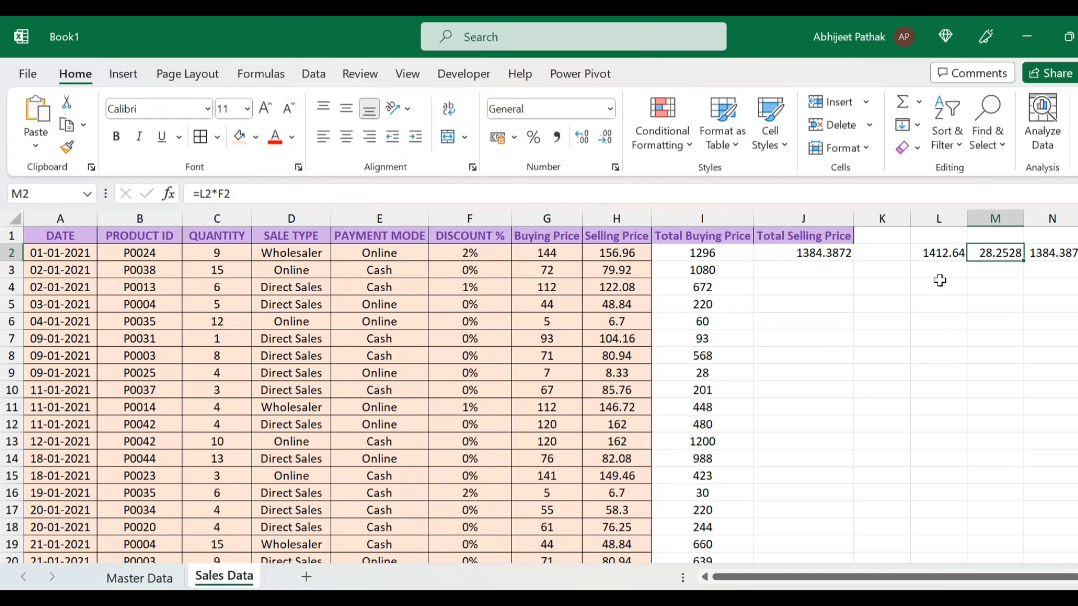
Step: Calculate the share of the price remaining after discount in scratch cell L3 with the formula =1-F2
click(947, 272)
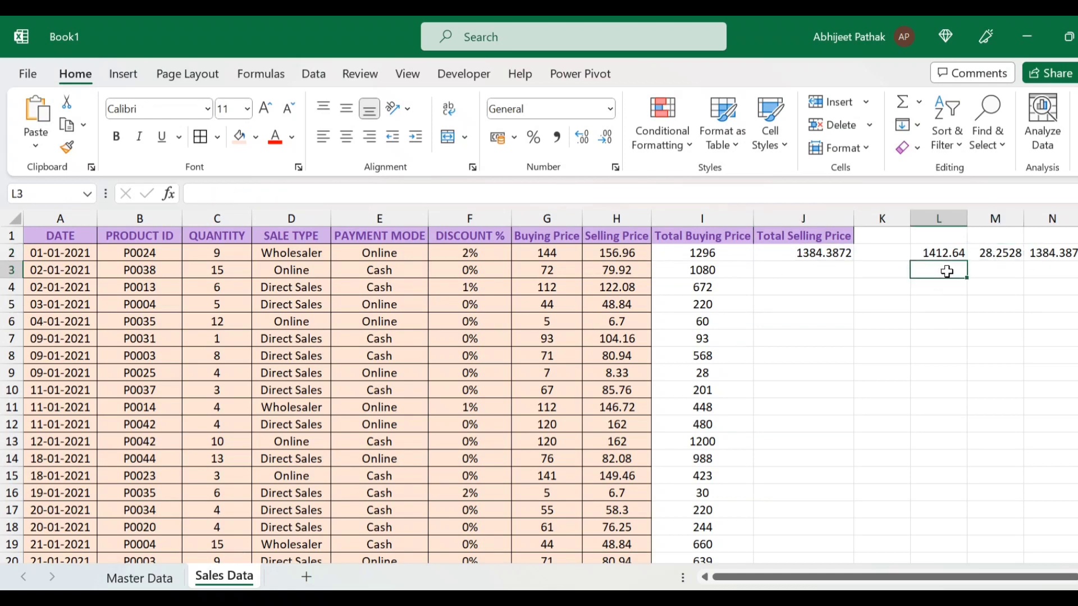
text(=1-)
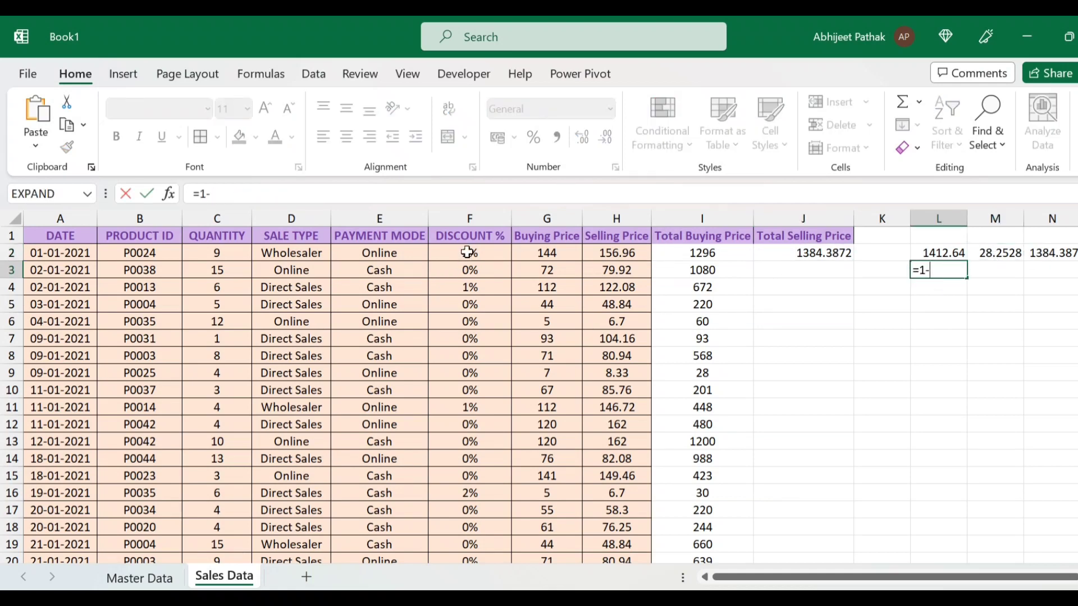
click(467, 253)
key(Return)
key(Up)
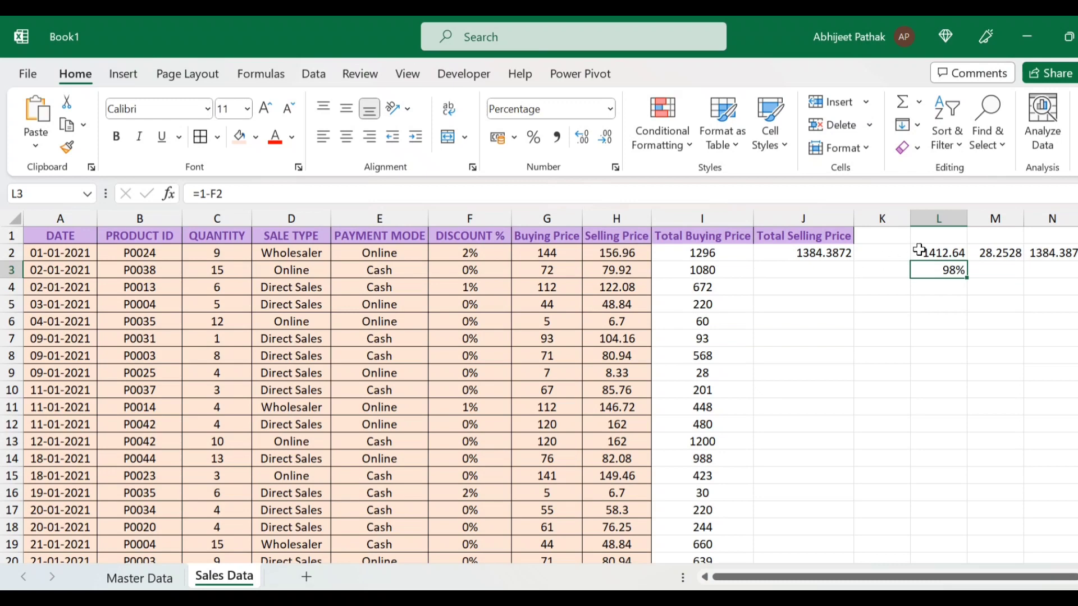
Step: Change the number format of scratch cell L3 to General
click(779, 239)
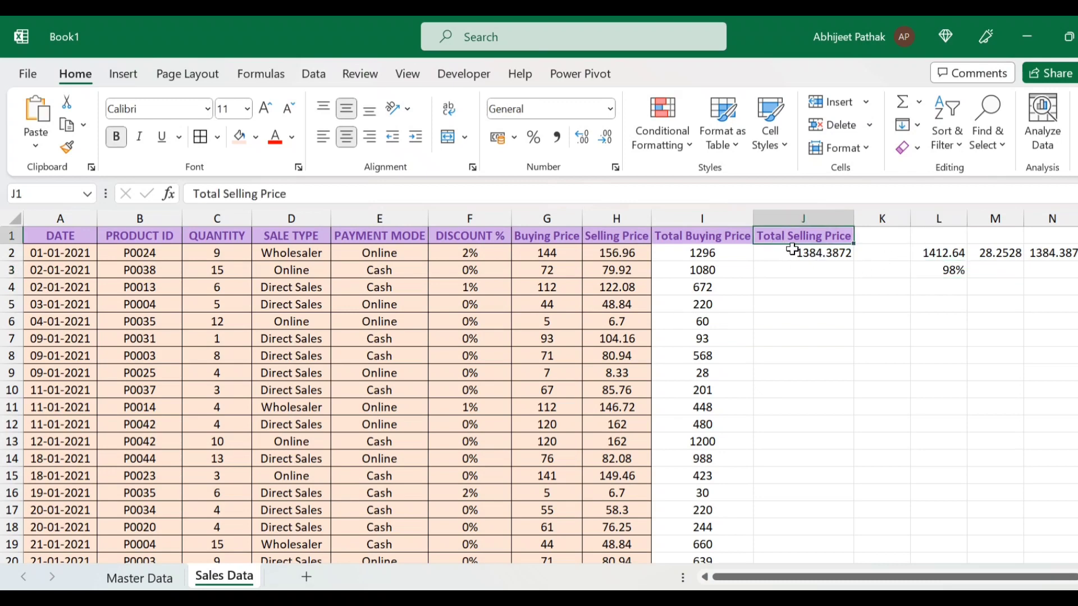
click(793, 256)
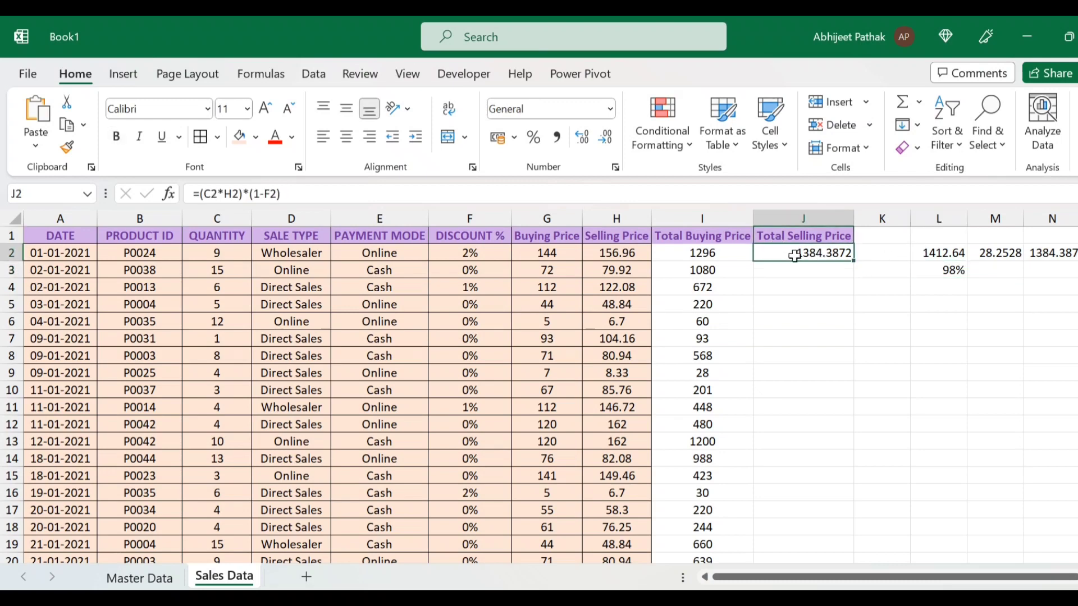
click(960, 270)
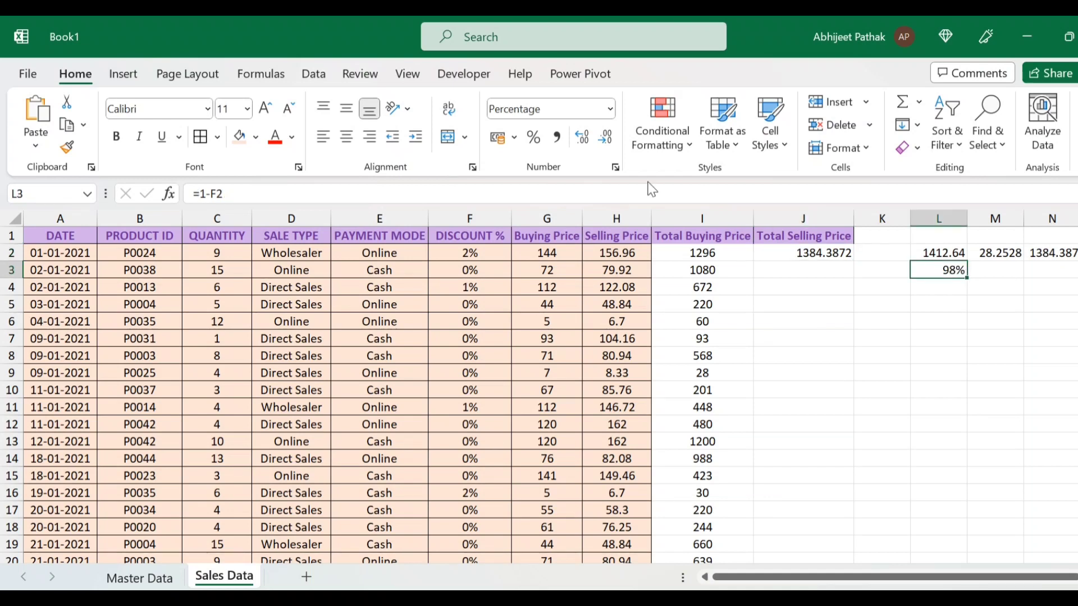
click(587, 107)
key(Return)
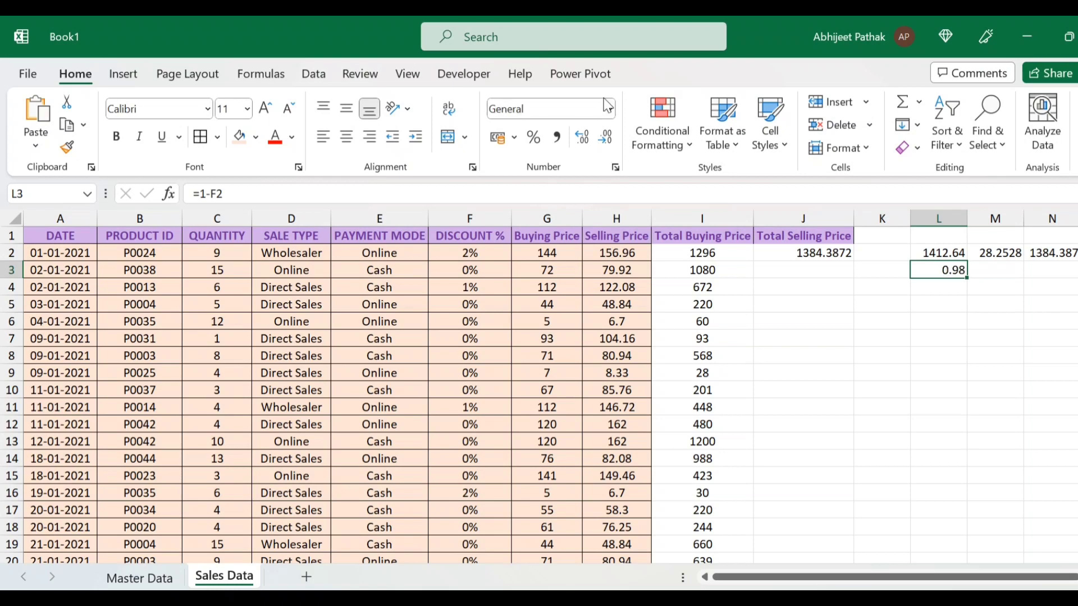
Step: Clear the scratch calculations from columns L to N
click(971, 304)
click(951, 264)
click(808, 256)
drag(939, 219, 1049, 210)
key(Delete)
Step: Fill the Total Selling Price formula from J2 down column J for all sales rows
click(837, 254)
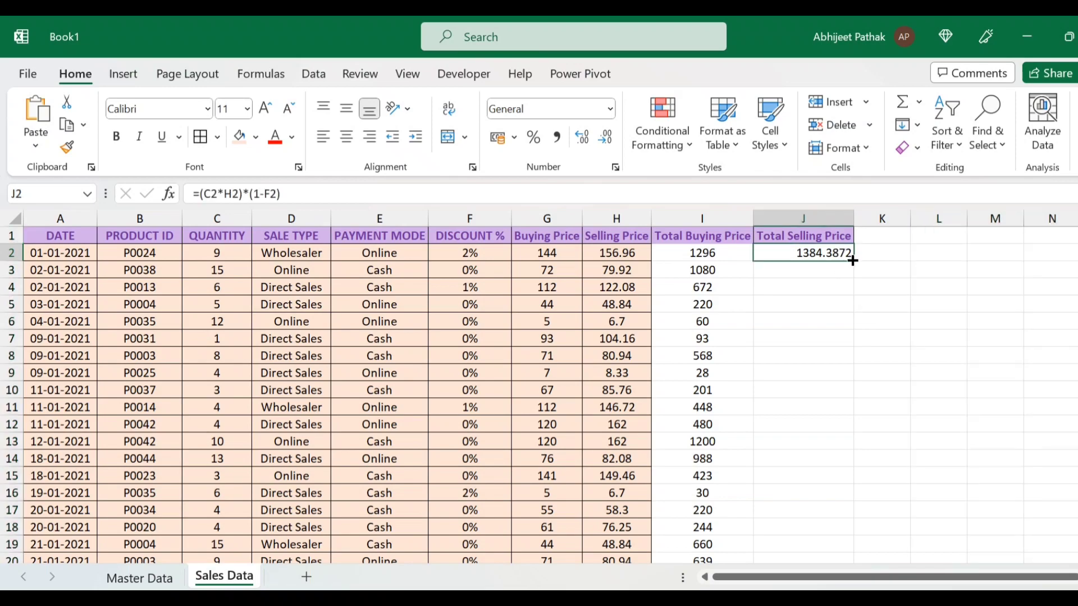
double_click(853, 260)
Step: Centre the values and apply borders to all sales rows from column A to J
click(86, 235)
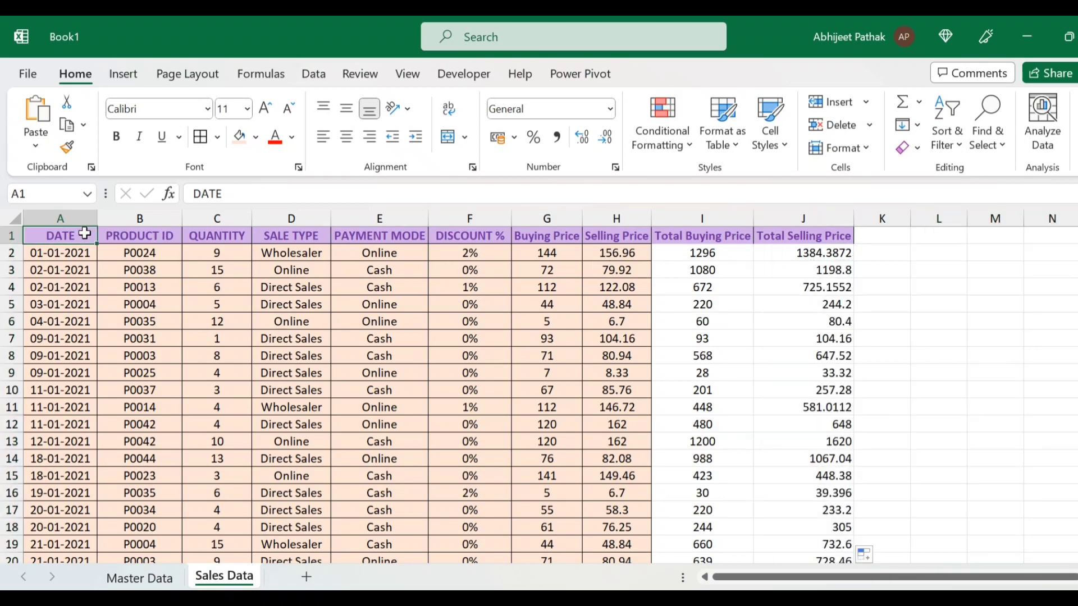
click(83, 258)
key(ctrl+shift+Right)
key(ctrl+shift+Down)
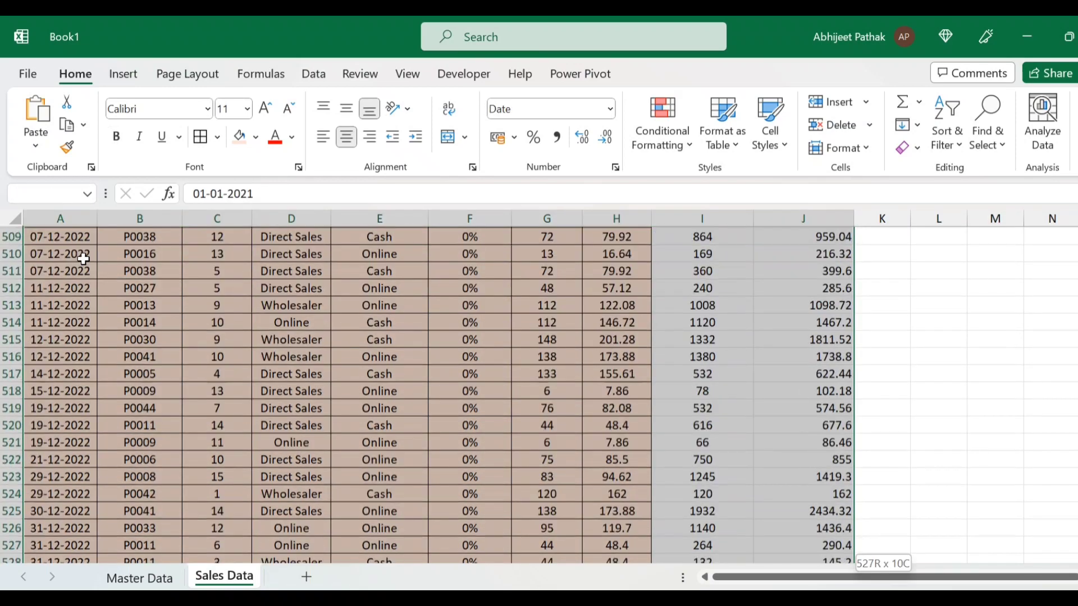
key(ctrl+BackSpace)
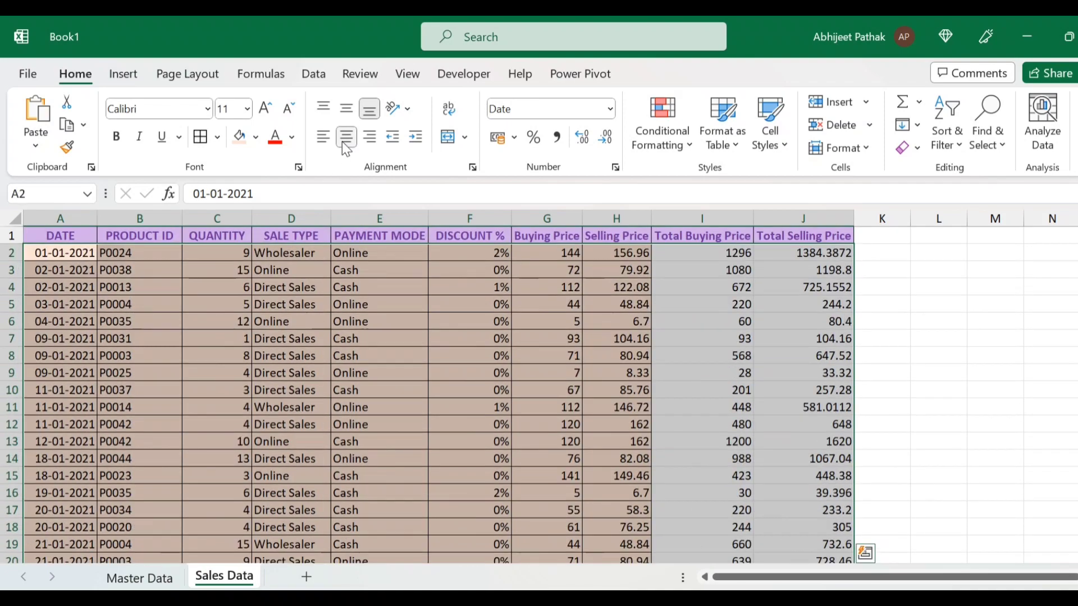
click(247, 235)
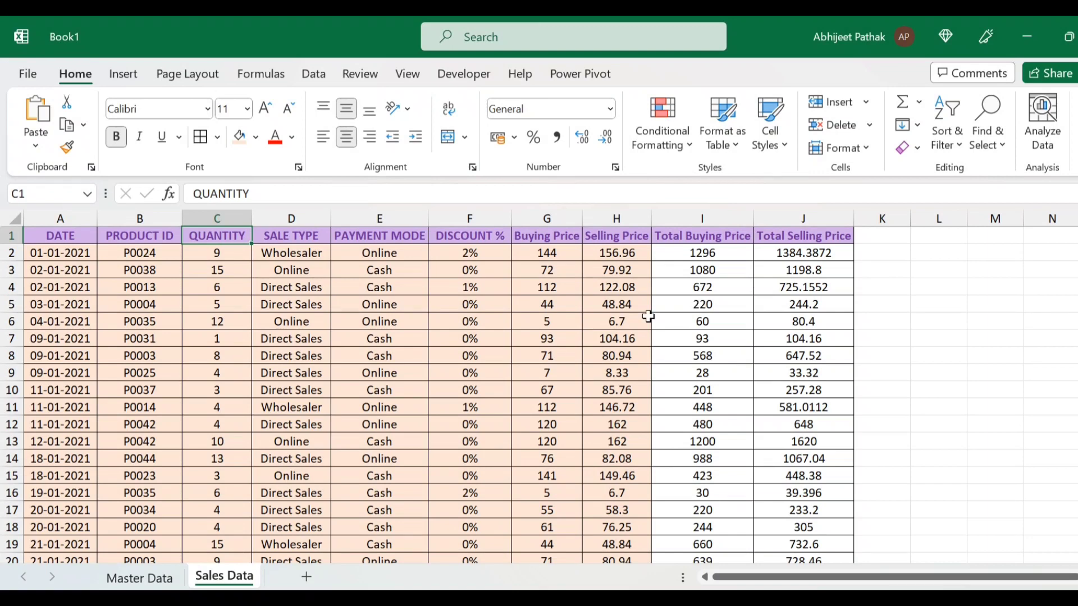
click(702, 237)
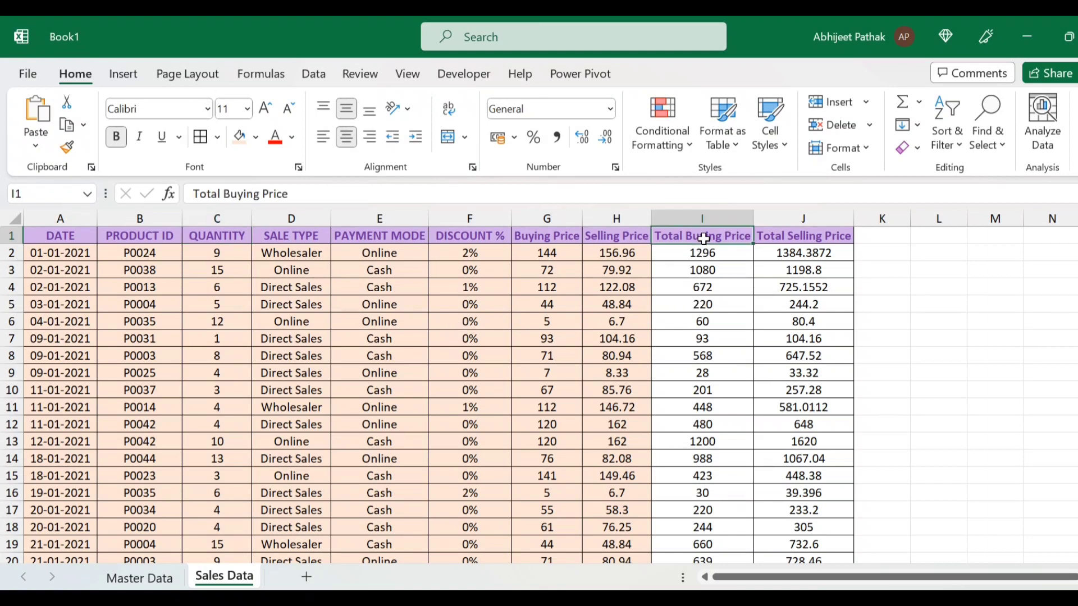
key(Left)
key(Down)
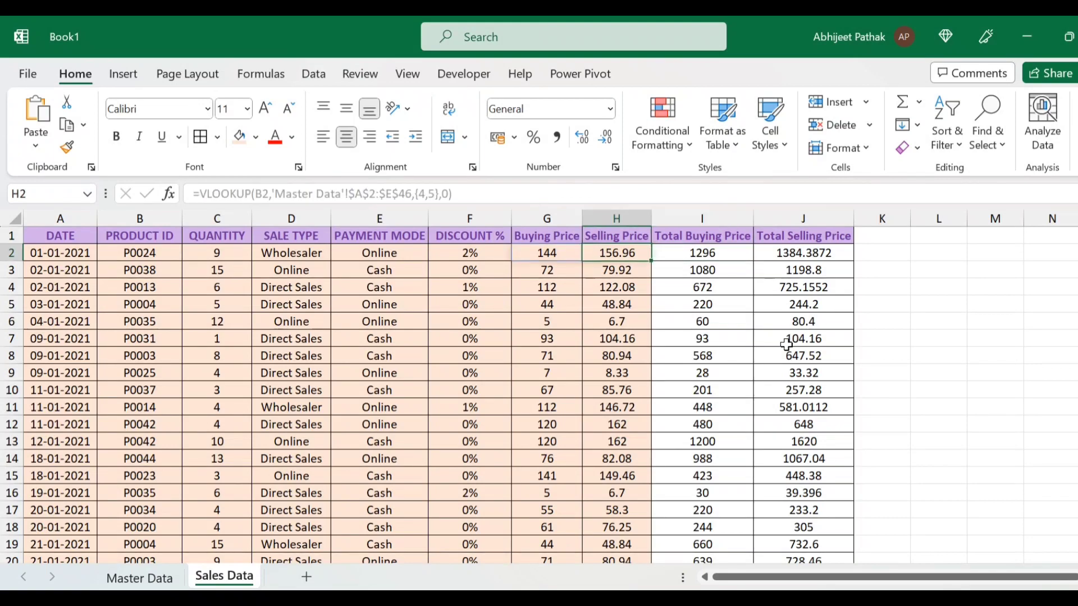
Step: Copy the formatting of the Selling Price cells onto all Total Buying Price and Total Selling Price rows
key(ctrl+shift+Down)
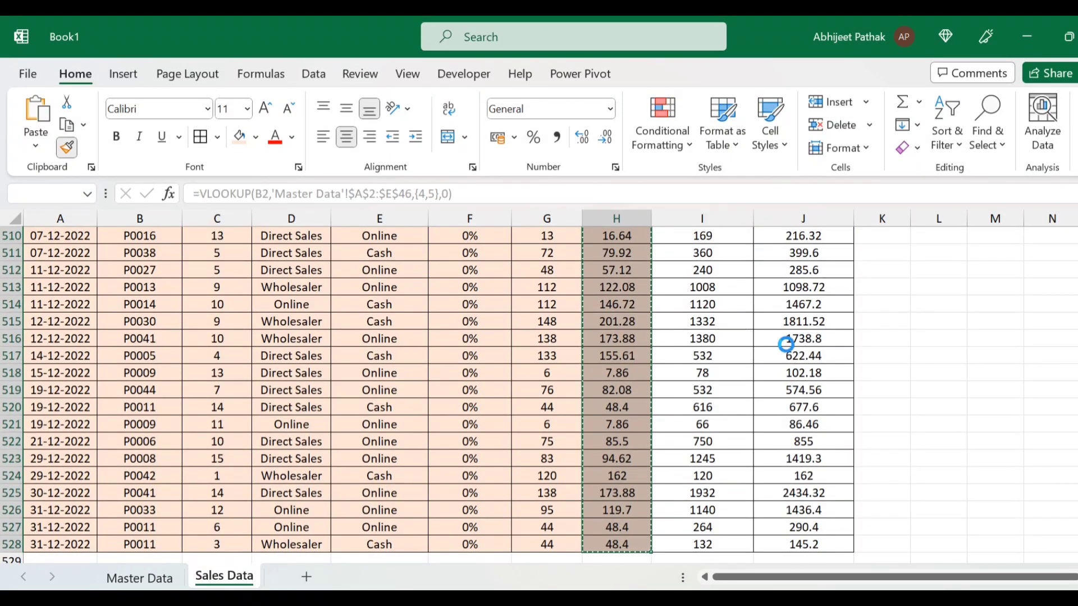
key(ctrl+shift+Right)
key(Up)
key(Down)
key(Right)
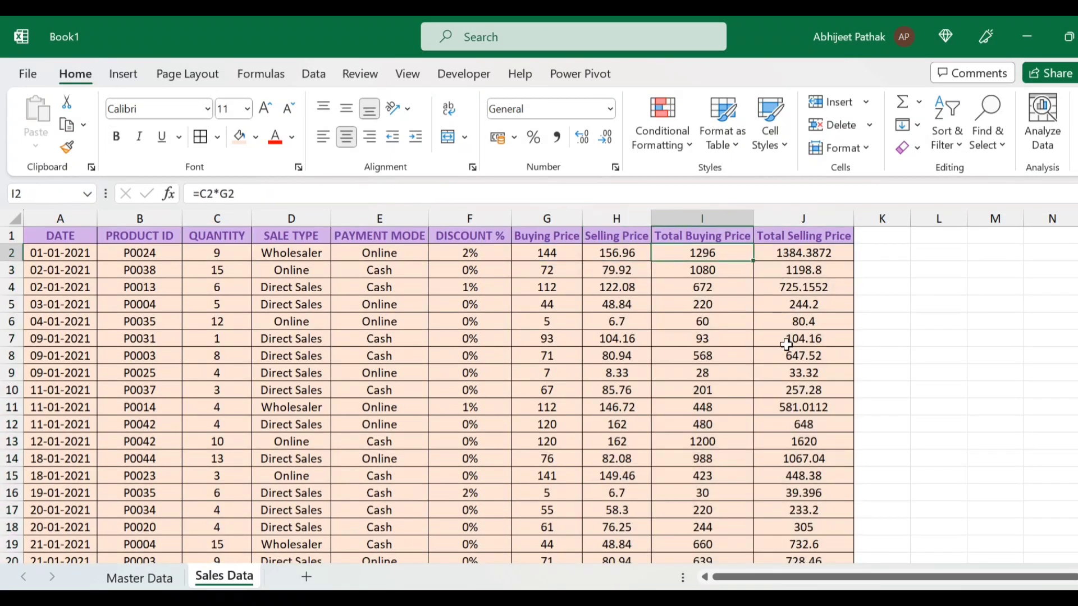
Step: Format the Total Selling Price values in column J to show no decimal places
click(793, 217)
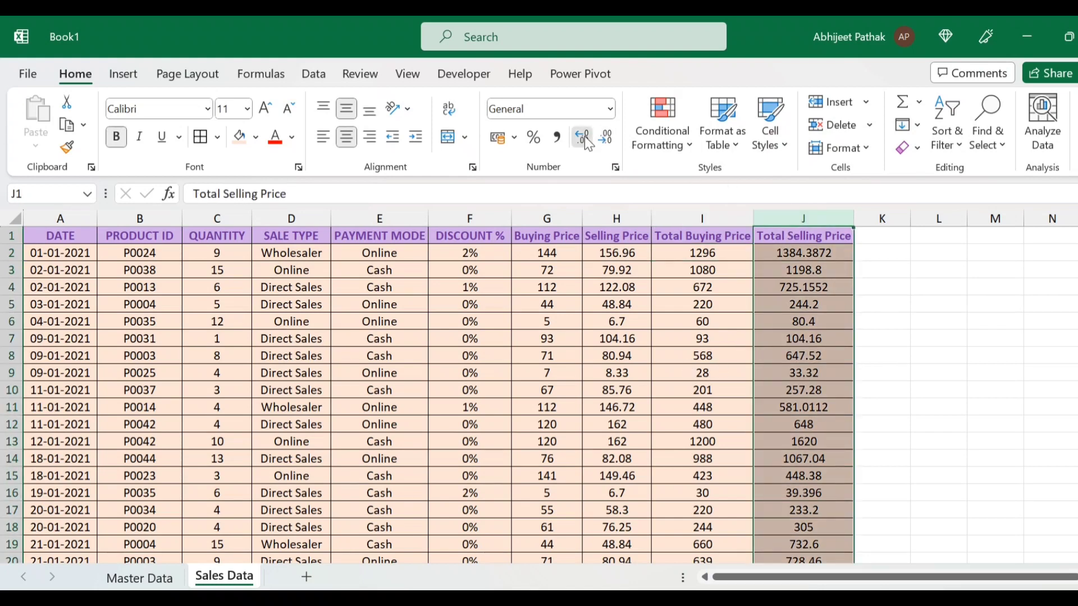
click(840, 248)
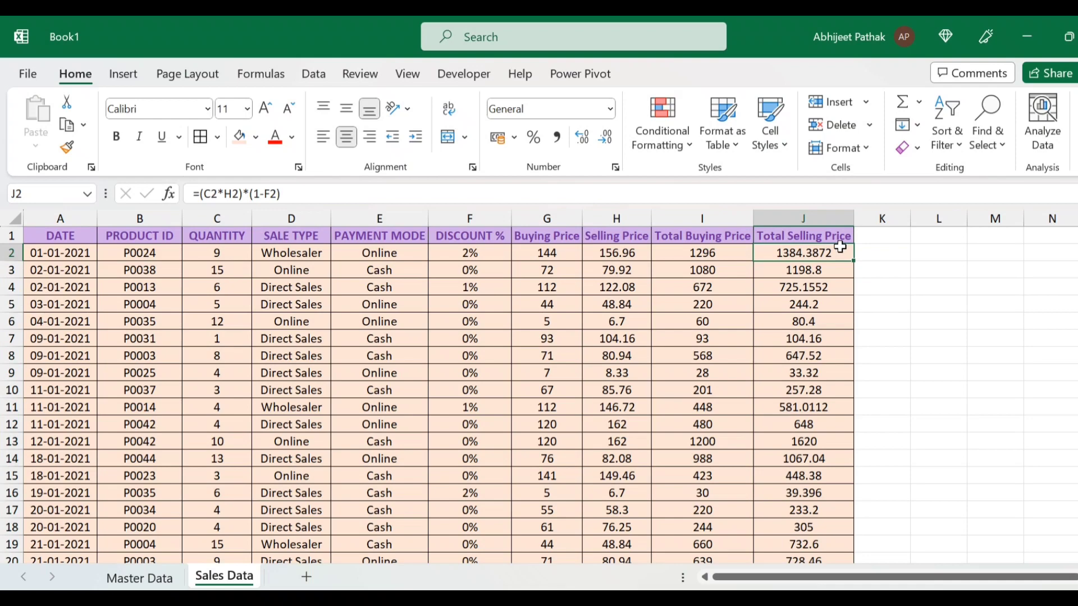
double_click(853, 261)
click(585, 139)
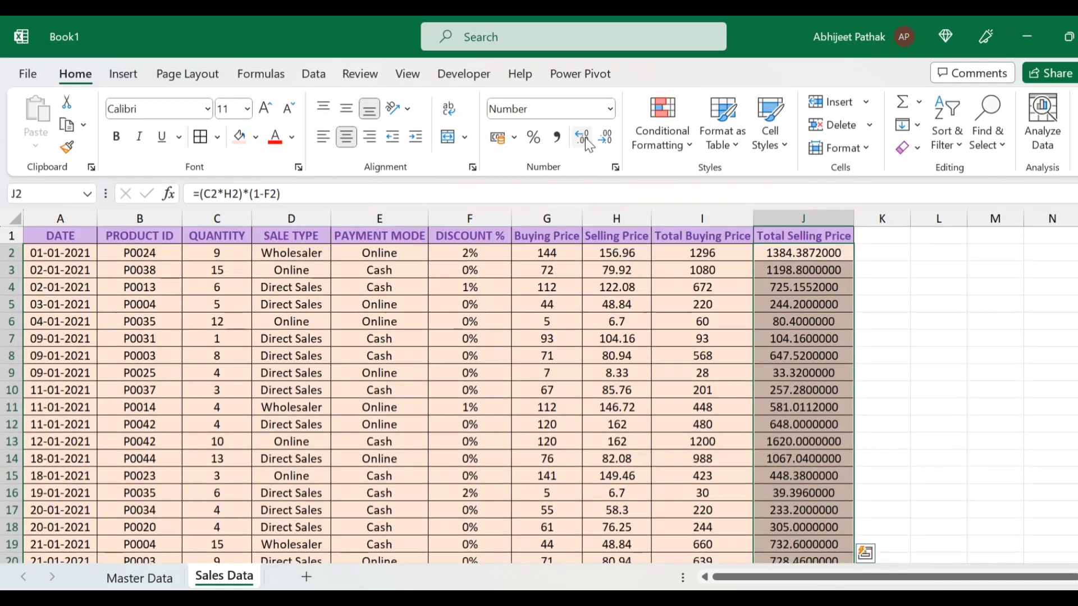
click(607, 138)
click(606, 137)
click(607, 138)
click(607, 138)
click(606, 137)
click(606, 137)
click(606, 138)
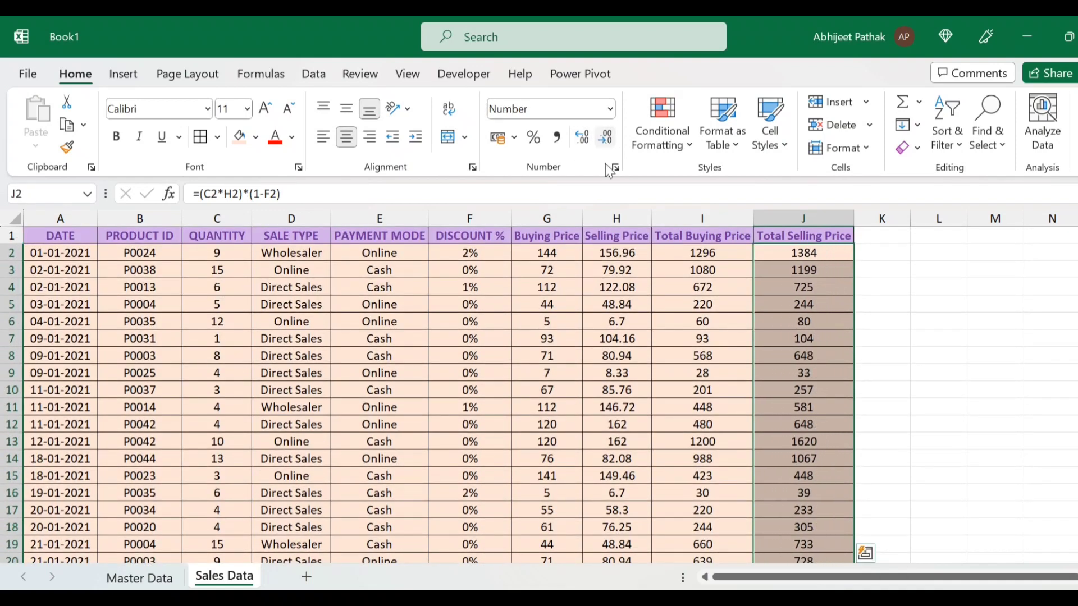
click(718, 264)
key(Home)
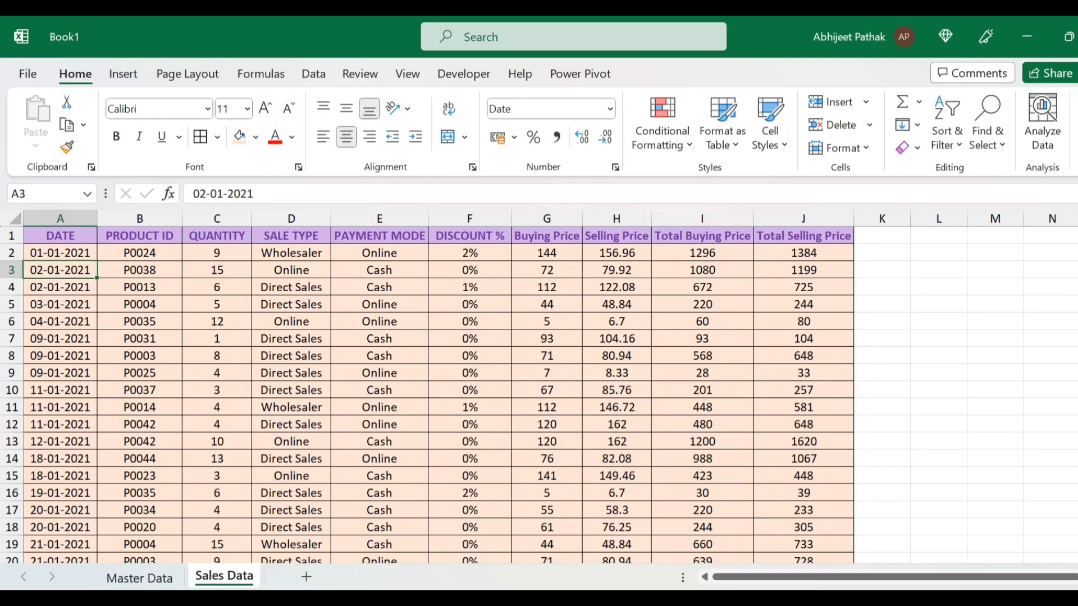
Step: Insert a PivotTable on a new worksheet from the Sales Data range A1:J528
click(142, 237)
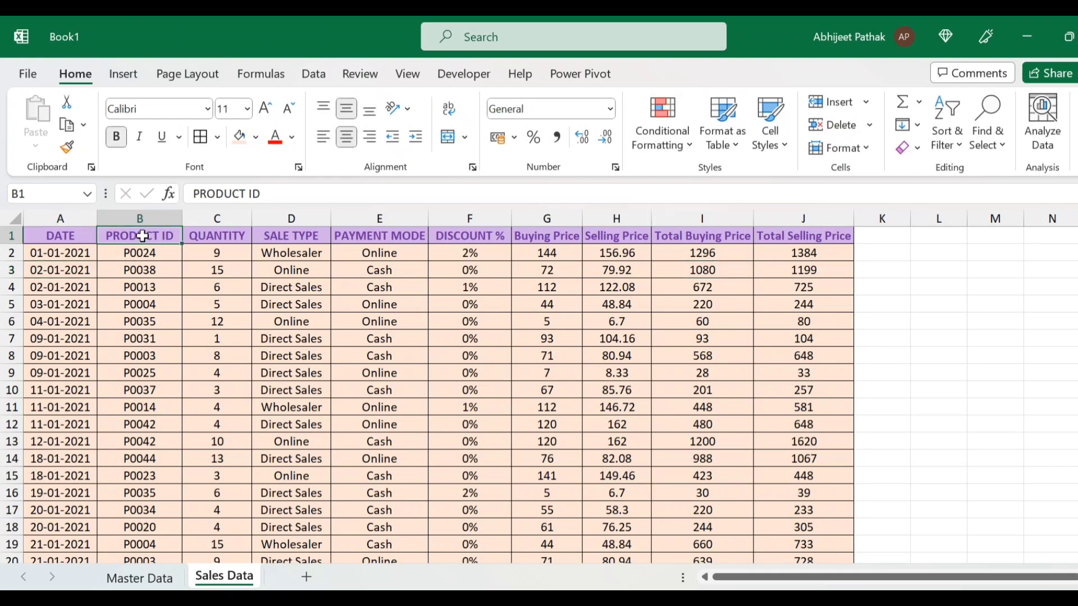
click(124, 73)
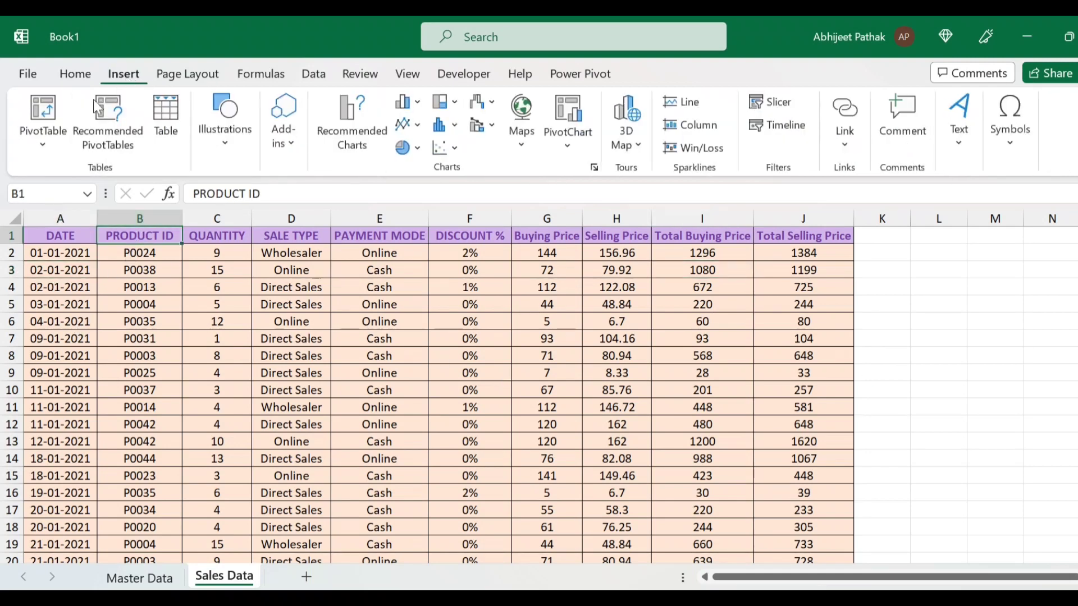
click(45, 106)
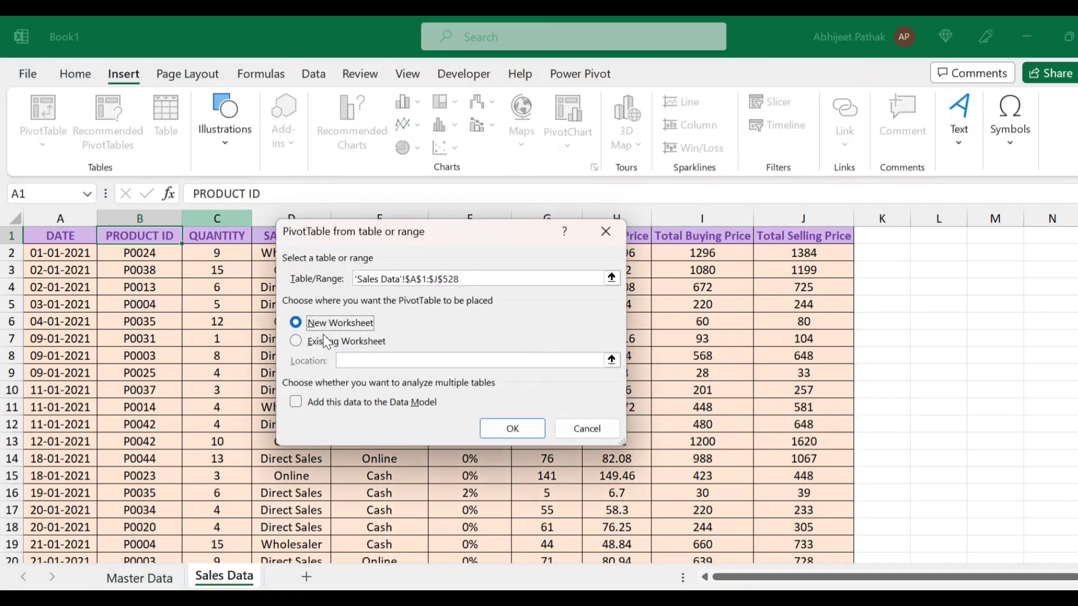
click(528, 431)
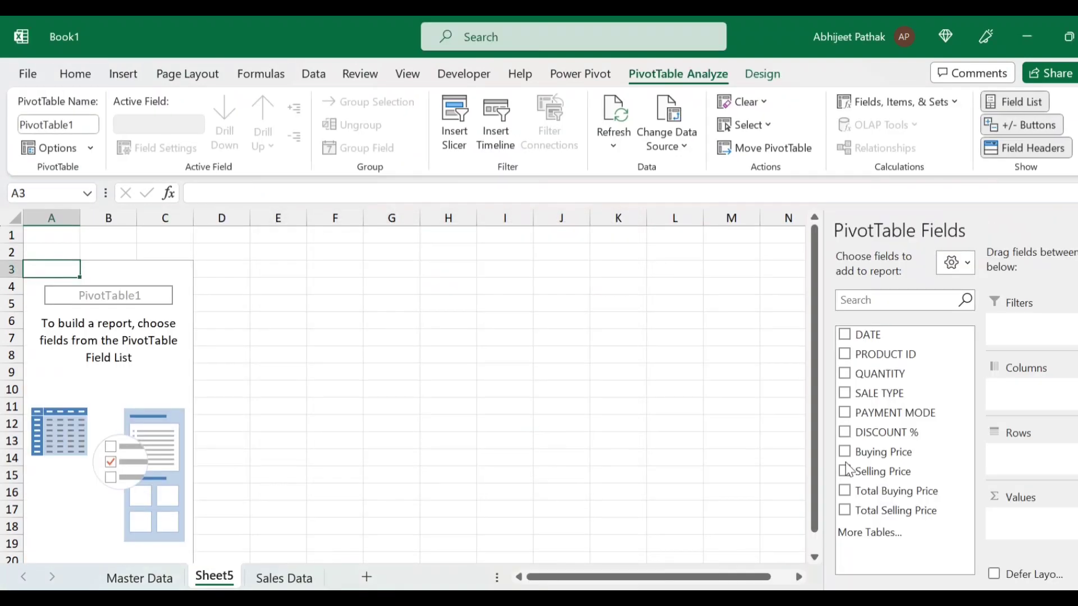
Step: Return to the Sales Data sheet and add the header "Month" in K1
click(167, 580)
click(284, 579)
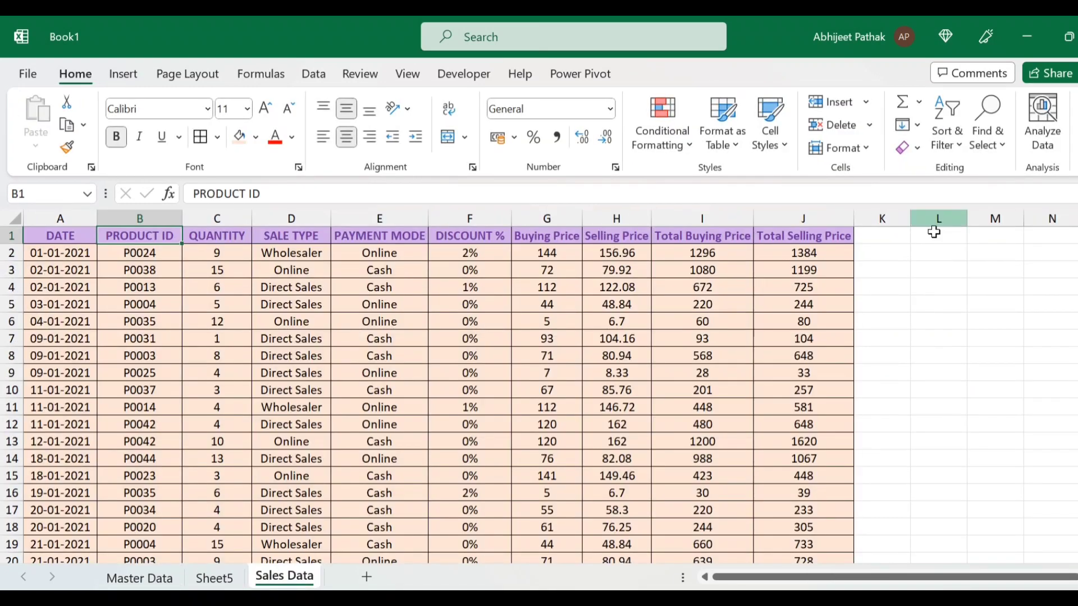
click(869, 235)
text(m)
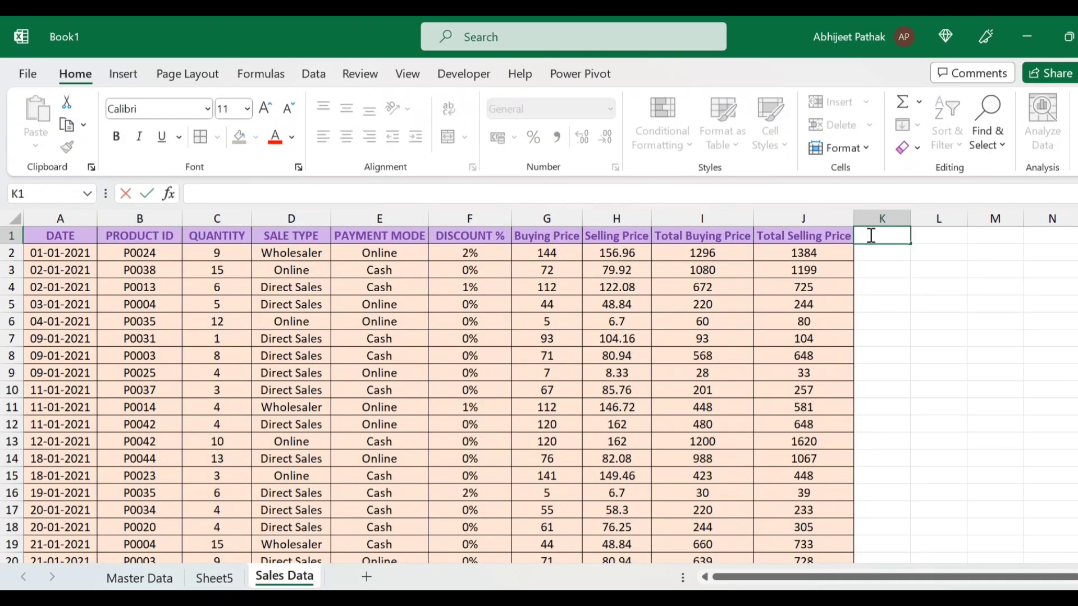
text(Month)
key(Tab)
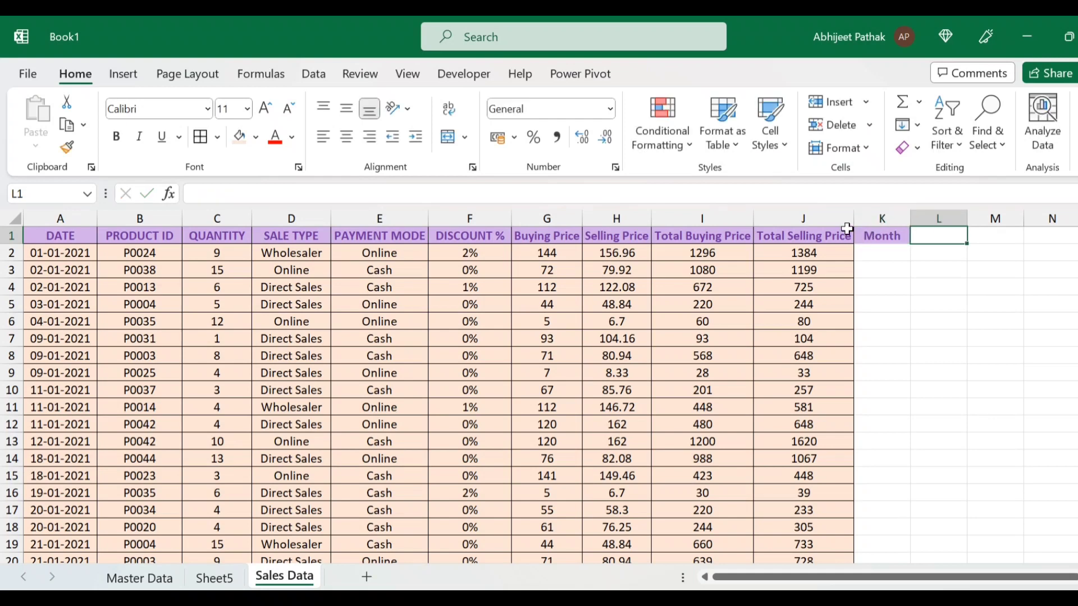
Step: Enter =TEXT(A2,"mmm") in K2 and fill it down column K for all sales rows
click(868, 250)
text(=T)
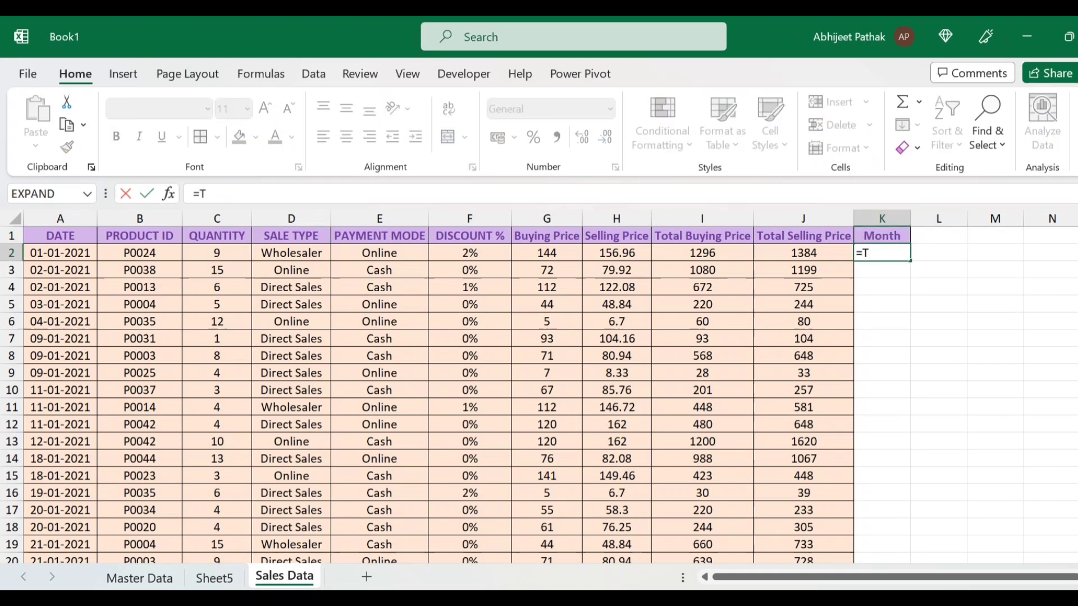
text(ext()
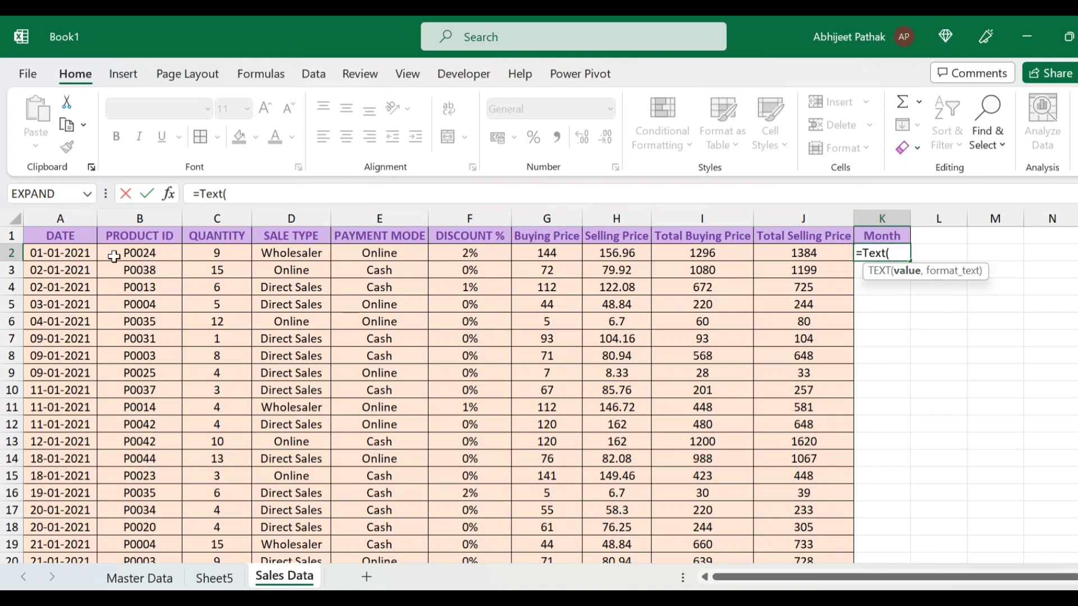
click(76, 254)
text(,)
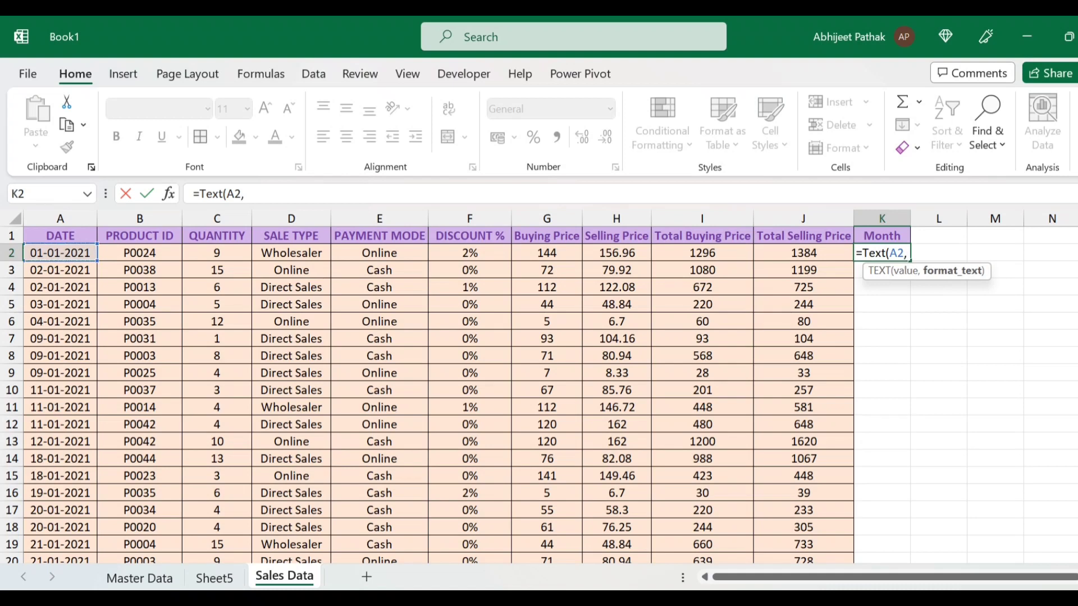
text("mmm"))
key(Return)
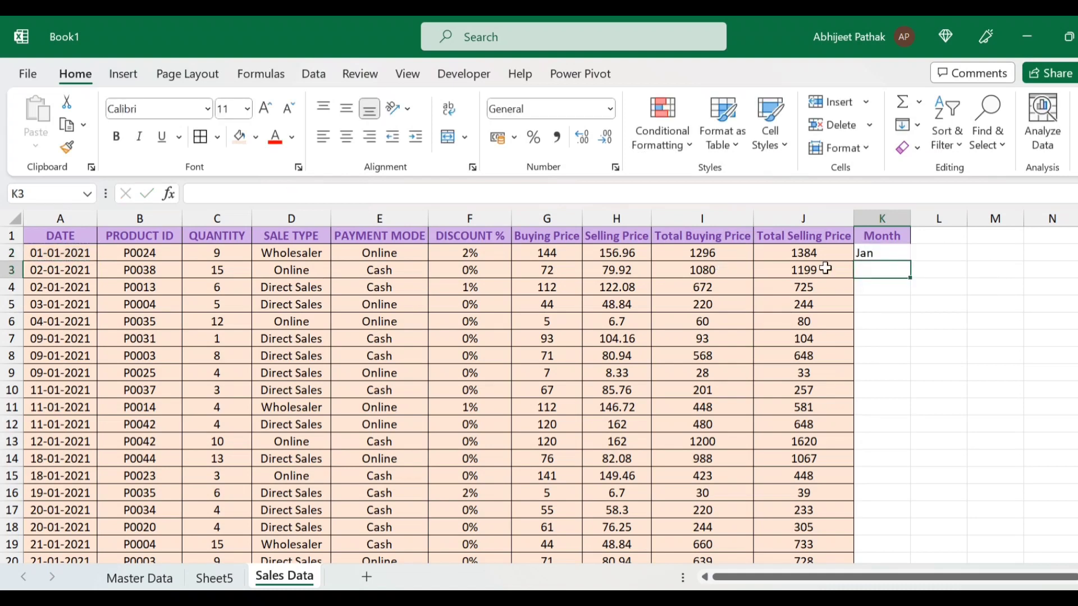
click(885, 253)
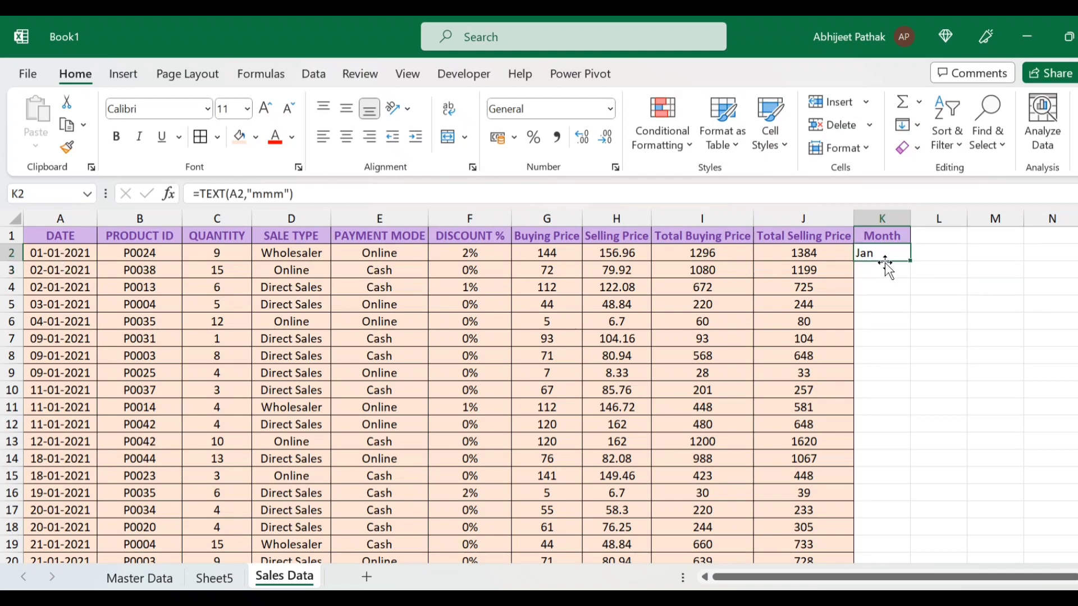
double_click(910, 264)
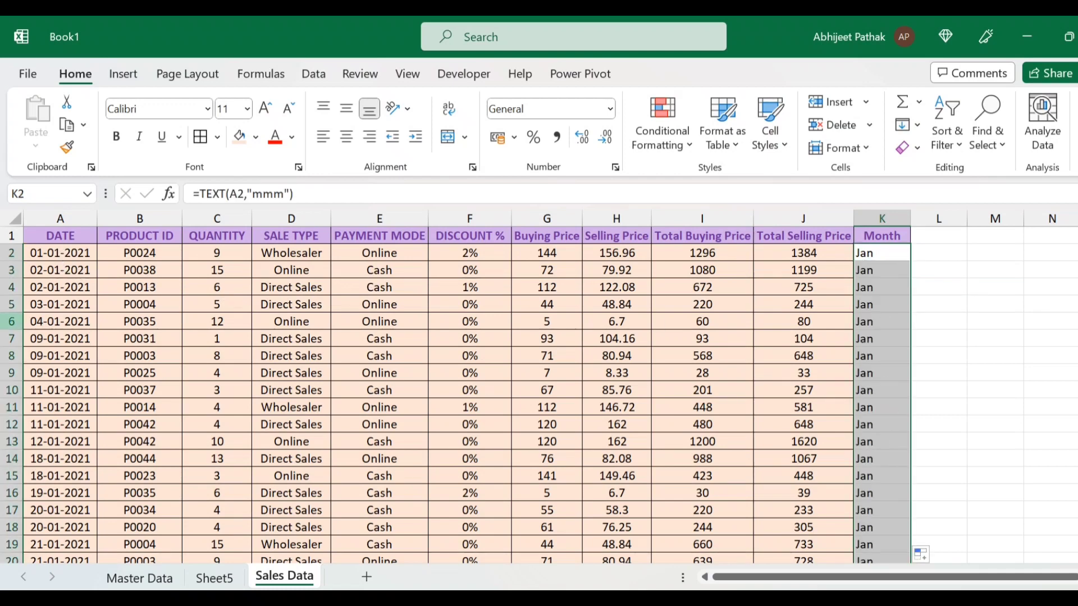
Step: Test the Month formula by changing the date in A2 to 01-02-2021, and undo the change
click(60, 256)
click(223, 193)
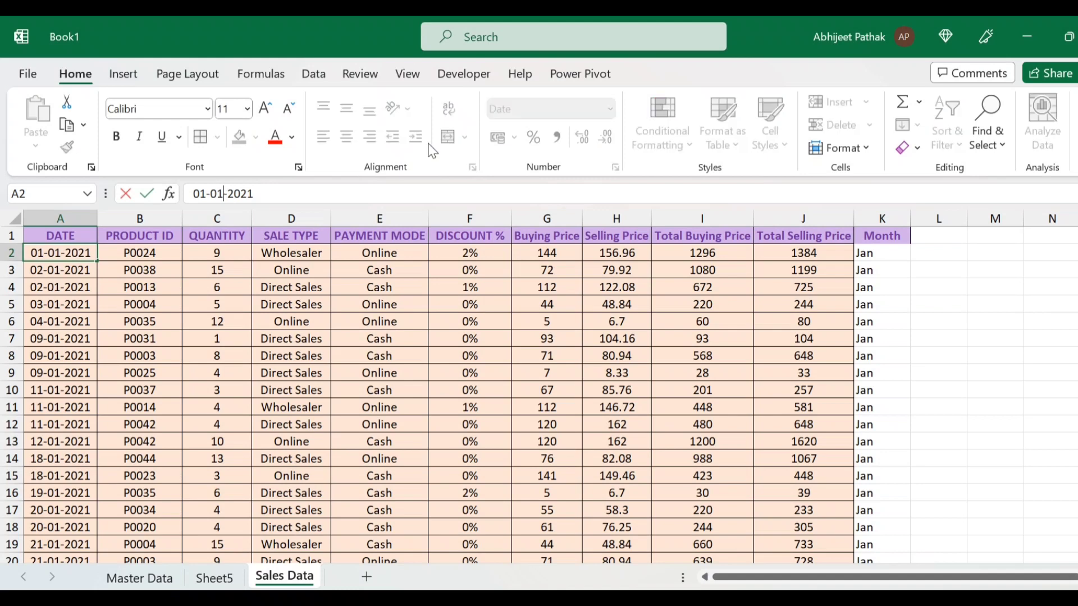
key(BackSpace)
text(2)
key(Return)
key(Up)
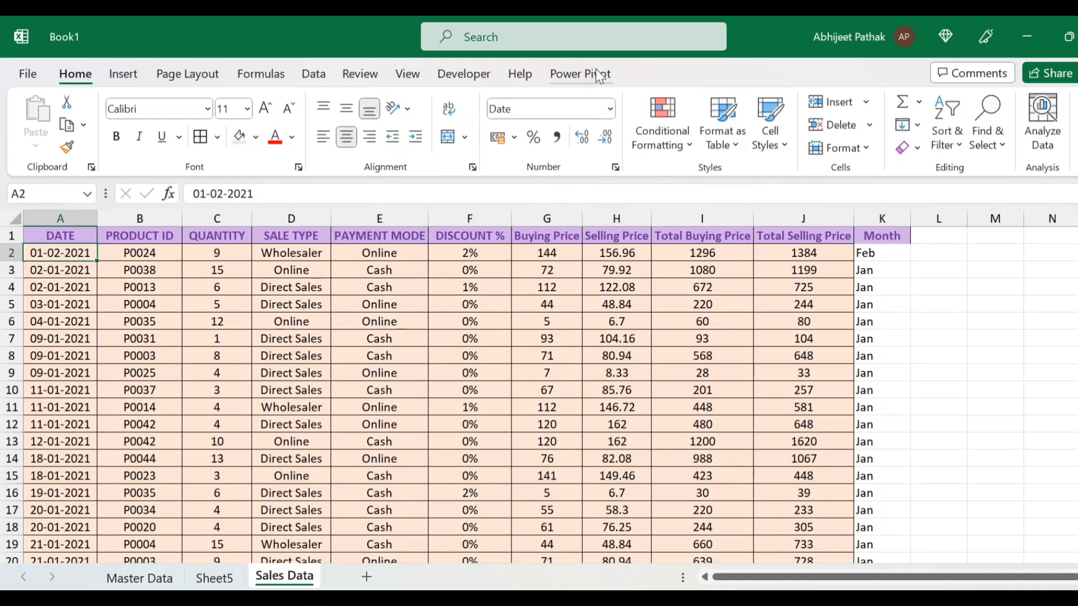
key(ctrl+z)
Step: Centre the contents and apply borders to the whole Sales Data range from column A to K
click(832, 254)
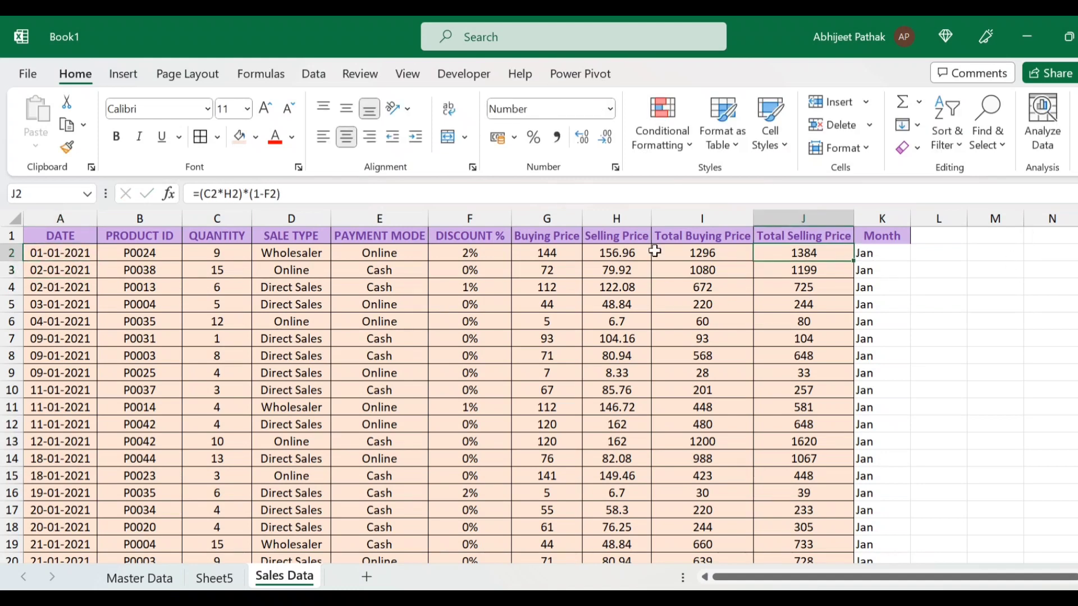
click(568, 237)
key(ctrl+Left)
key(ctrl+shift+Right)
key(ctrl+shift+Down)
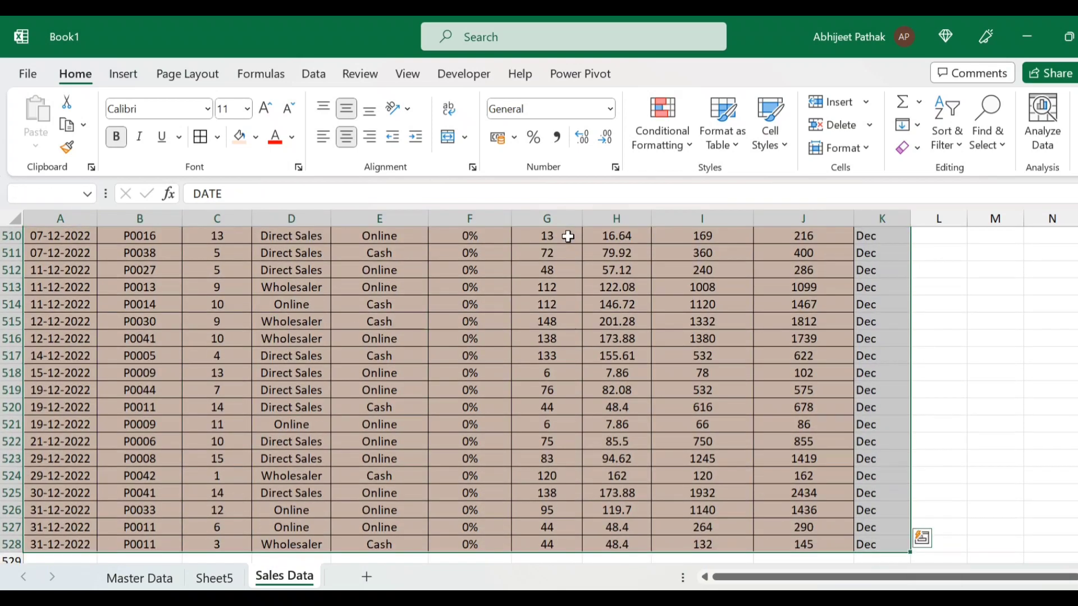
scroll(568, 237, up, 5)
key(ctrl+BackSpace)
key(alt)
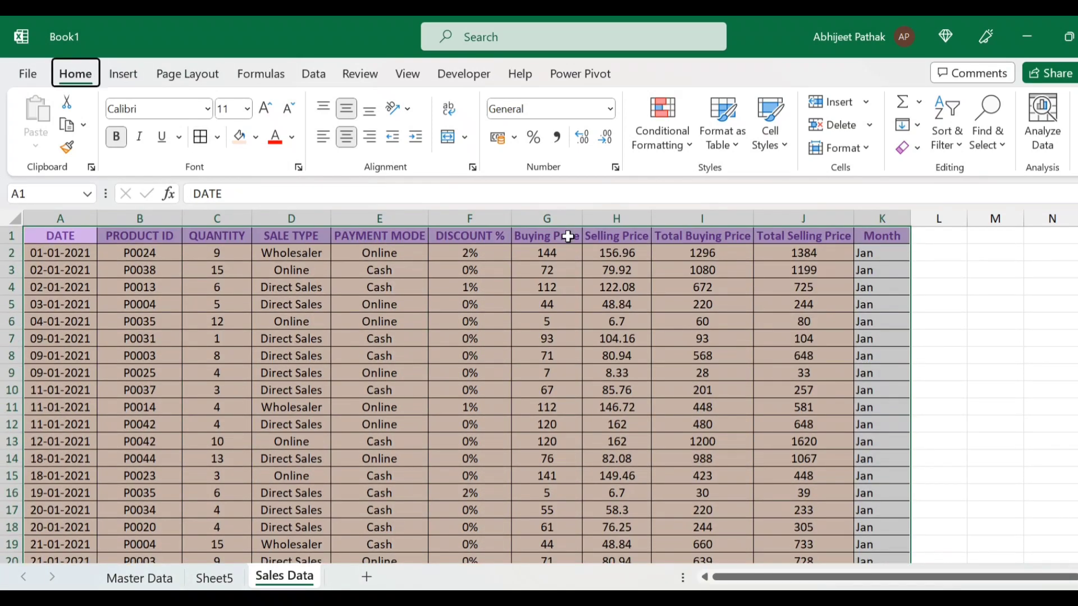
key(h)
key(a)
key(c)
key(alt)
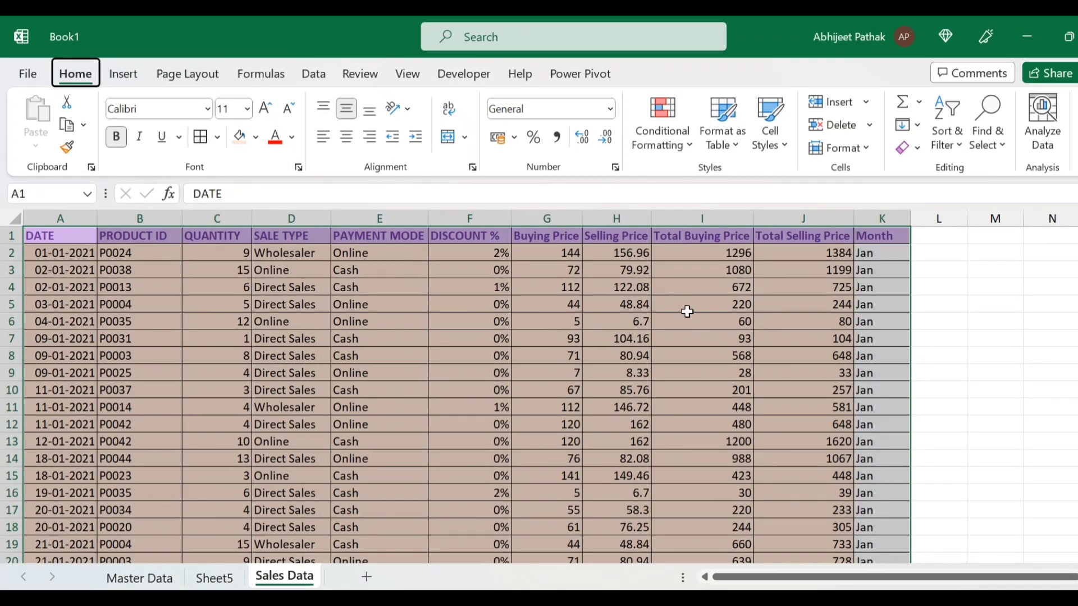
key(h)
key(a)
key(c)
Step: Copy the formatting of the Total Selling Price cells onto all Month cells in column K
click(828, 251)
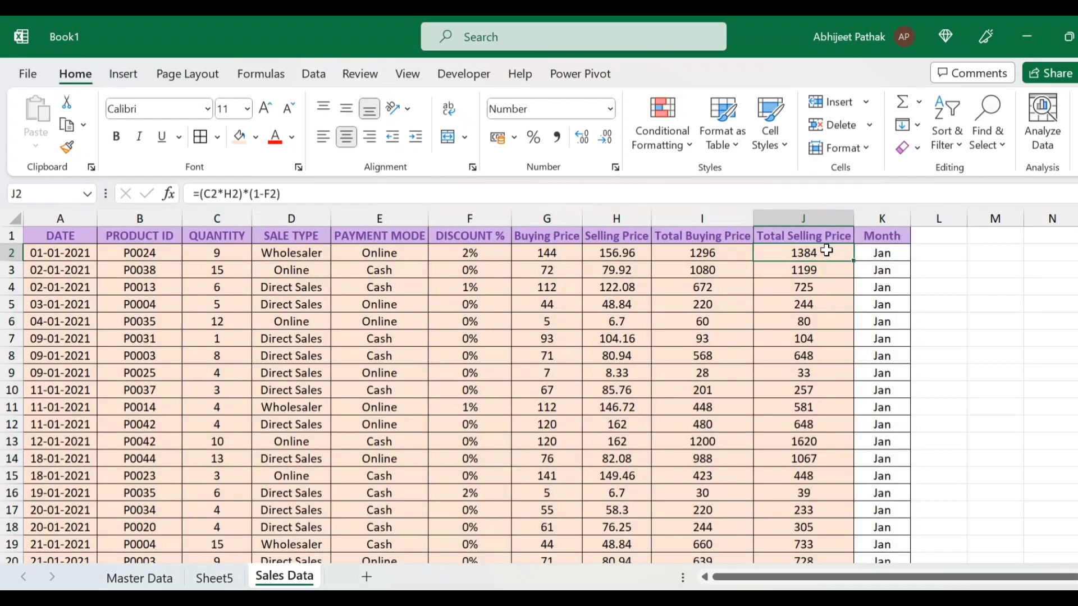
key(ctrl+shift+Down)
key(ctrl+BackSpace)
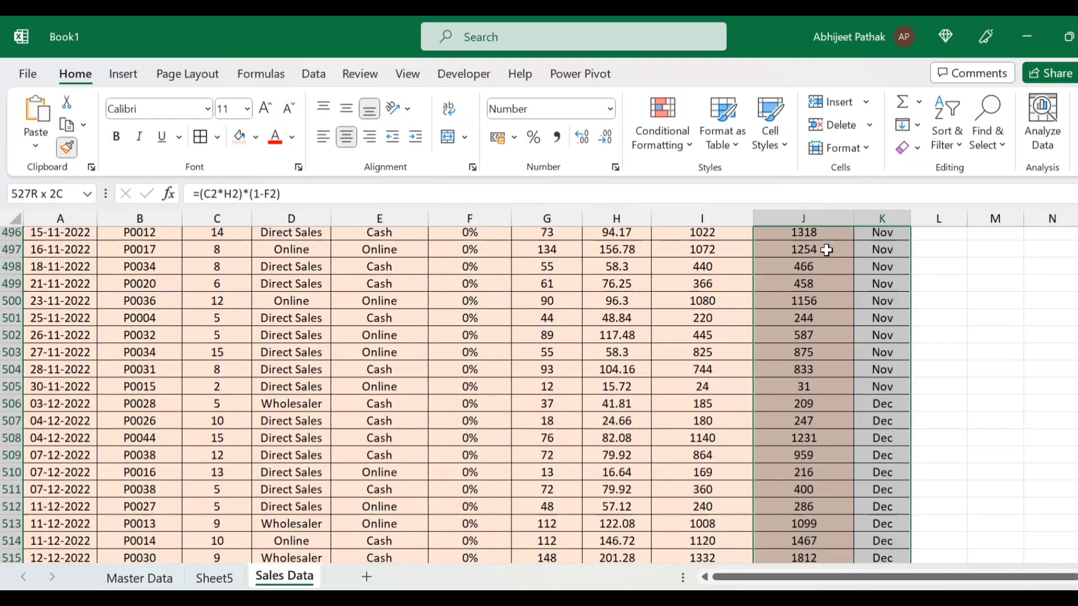
click(828, 254)
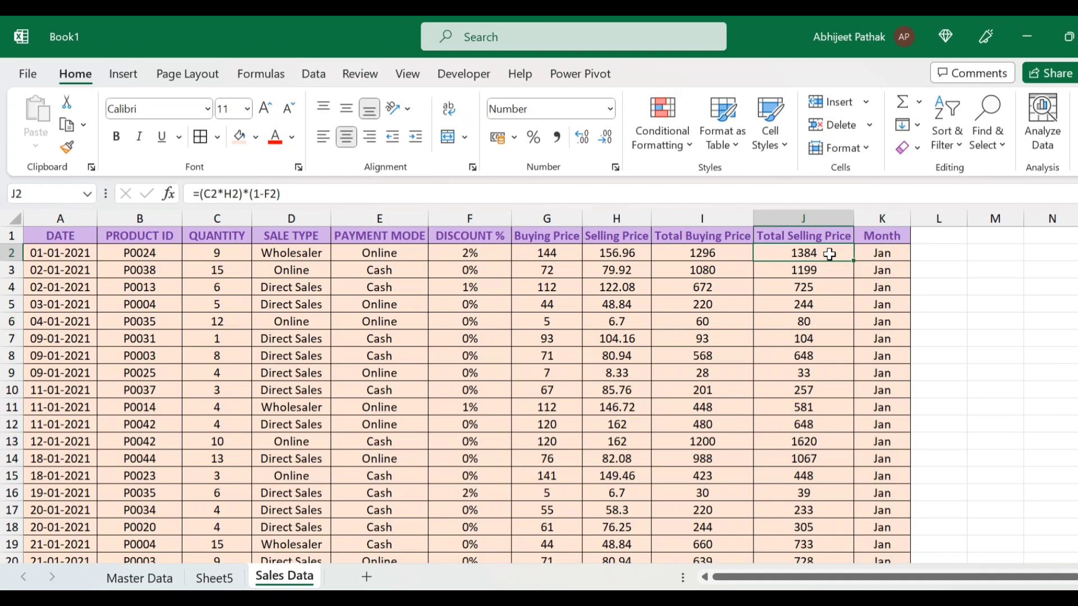
click(891, 253)
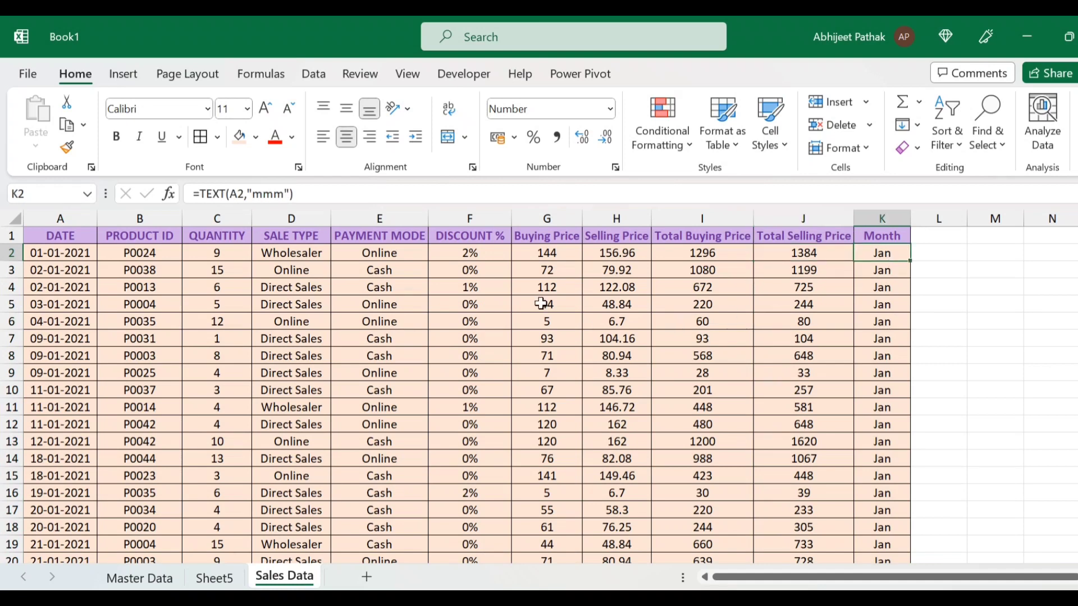
Step: Insert another PivotTable on a new worksheet from the extended Sales Data range A1:K528
click(127, 221)
click(128, 236)
click(124, 74)
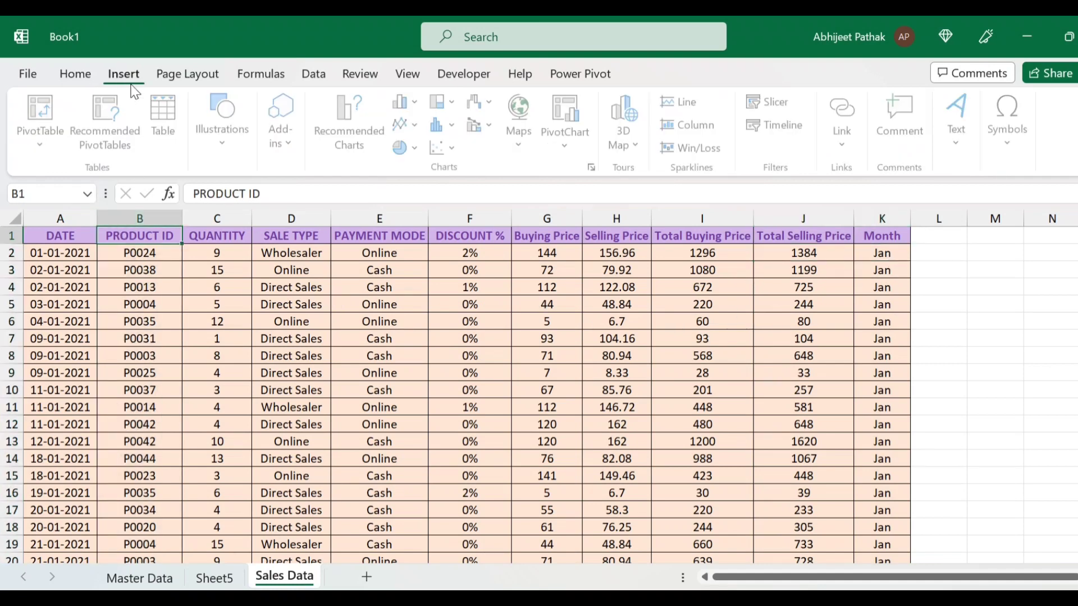
click(43, 113)
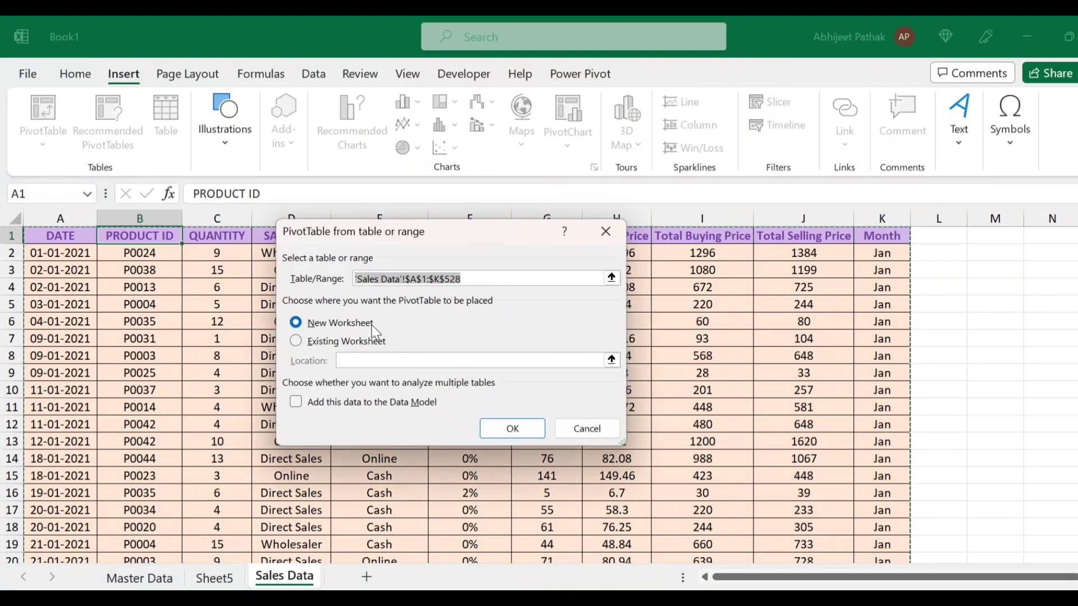
click(513, 429)
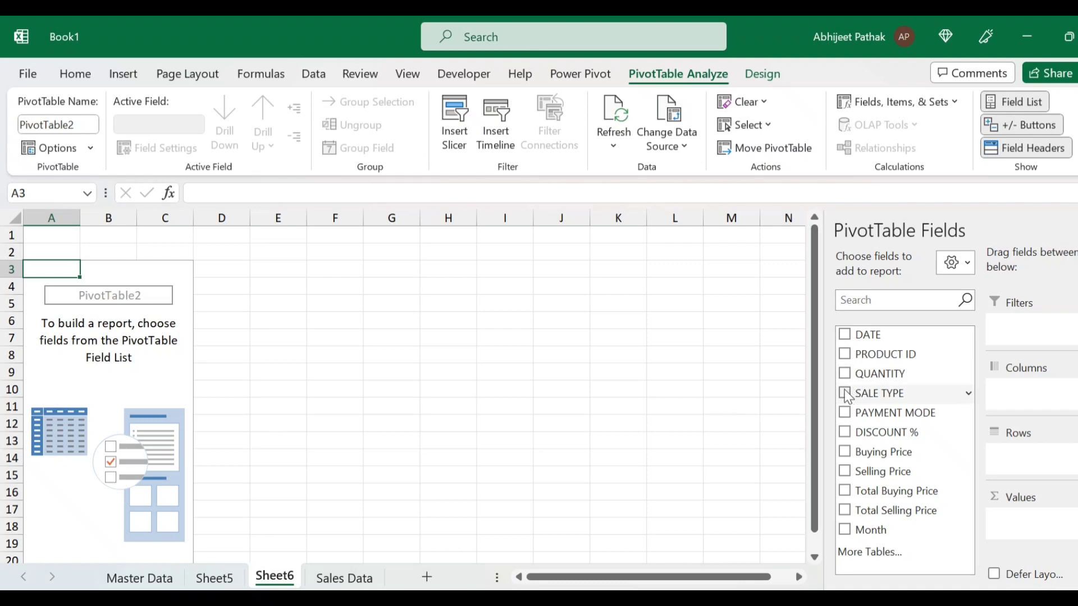
Step: Add SALE TYPE to the new PivotTable's rows, with Month nested beneath it
drag(848, 395, 1038, 466)
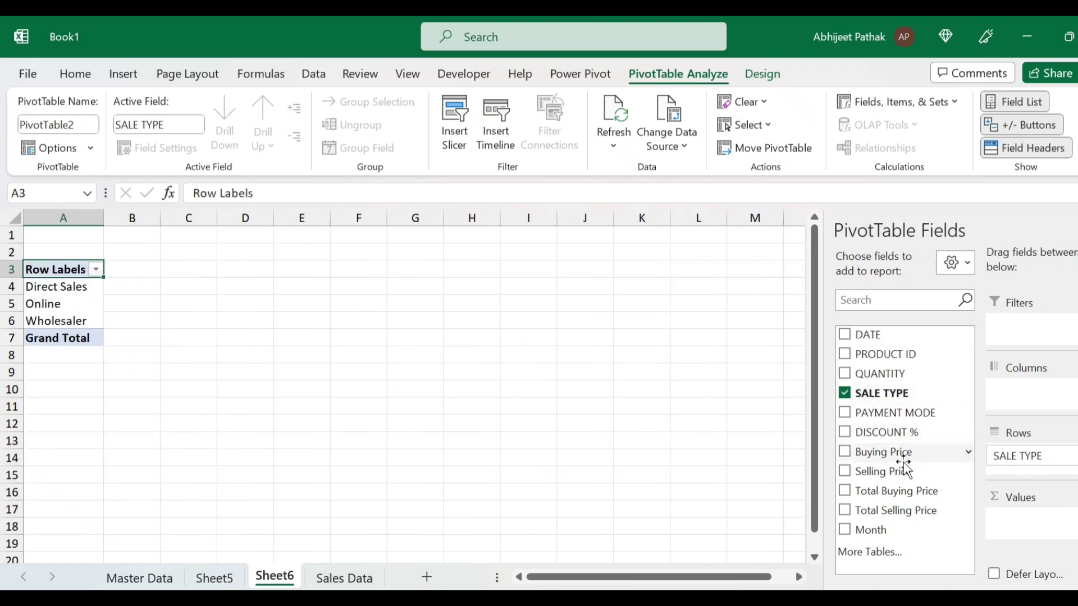
drag(886, 532, 1034, 471)
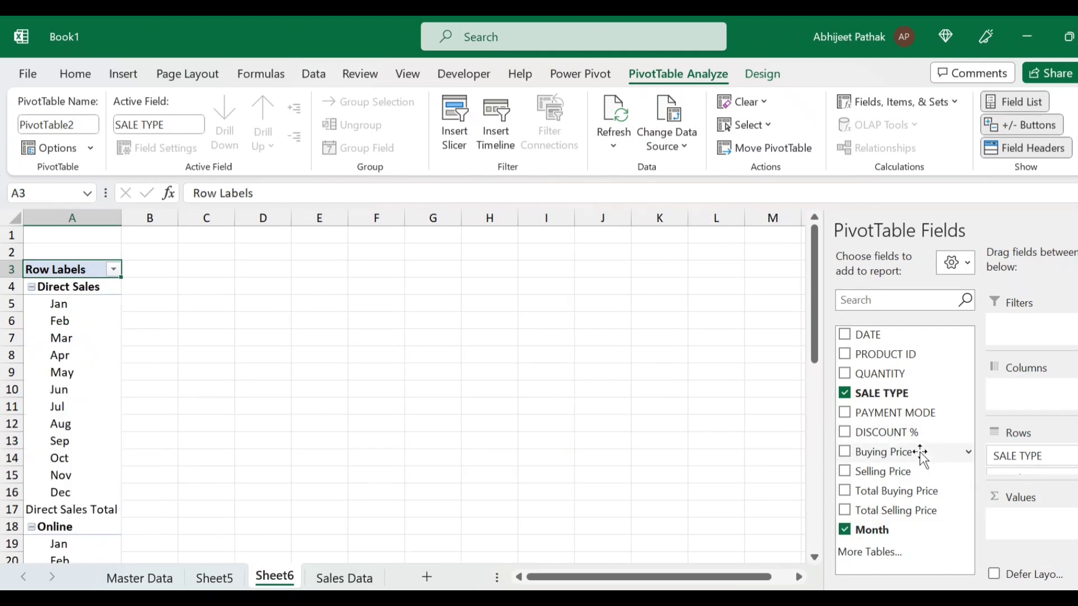
Step: Add Total Buying Price and Total Selling Price to the PivotTable's values and show the report in Tabular Form
drag(917, 491, 1022, 522)
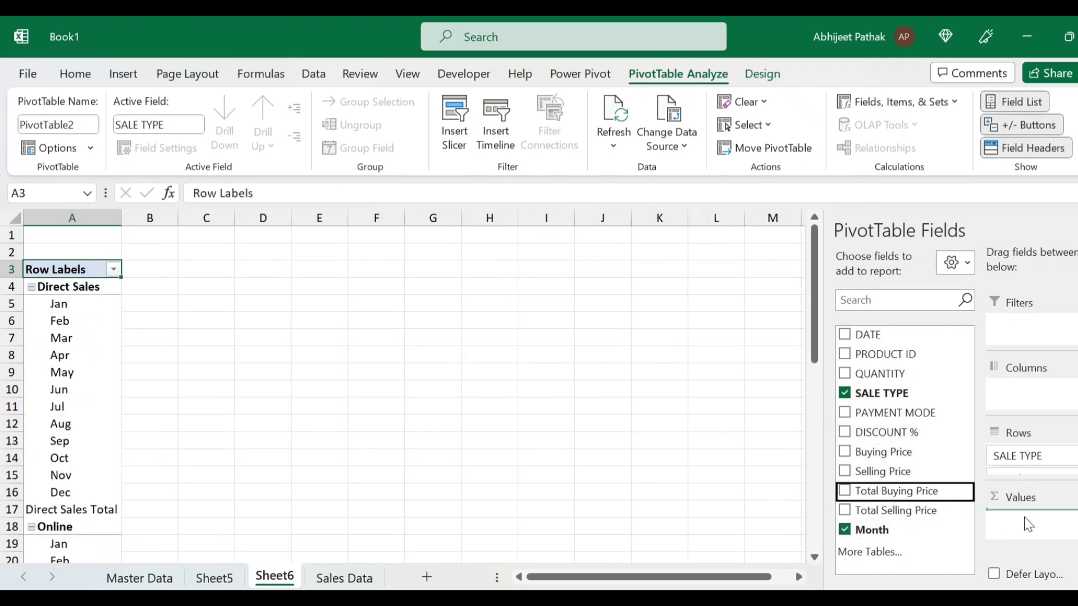
drag(924, 510, 1039, 539)
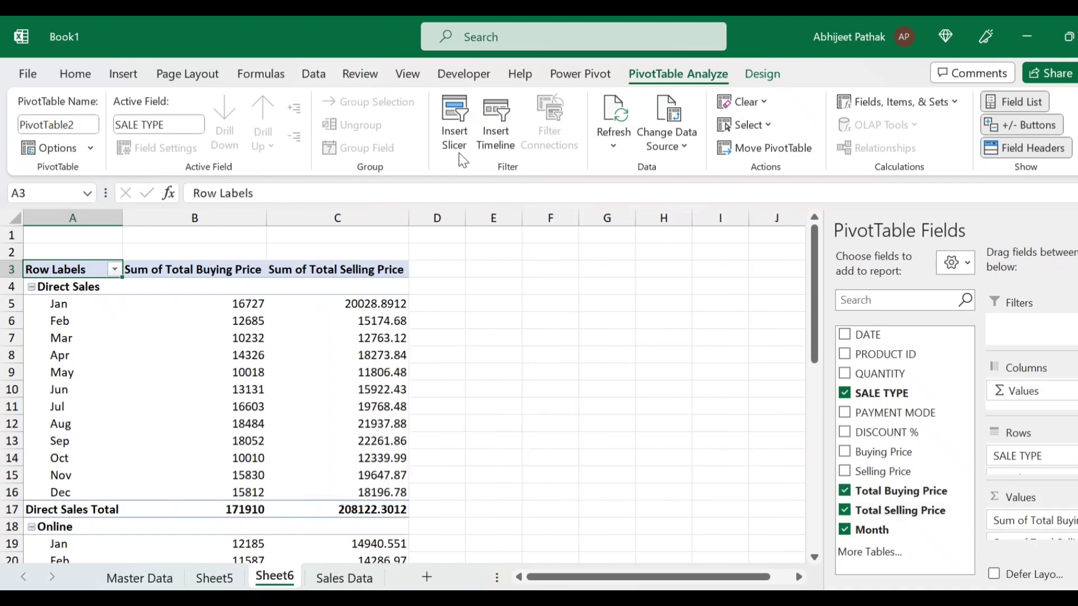
click(765, 72)
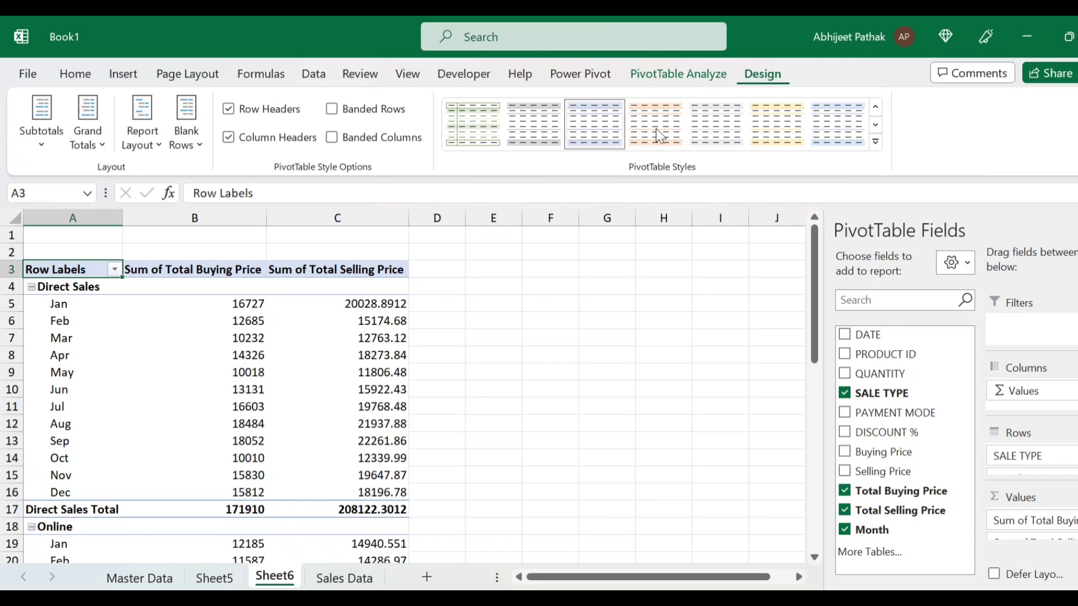
click(139, 147)
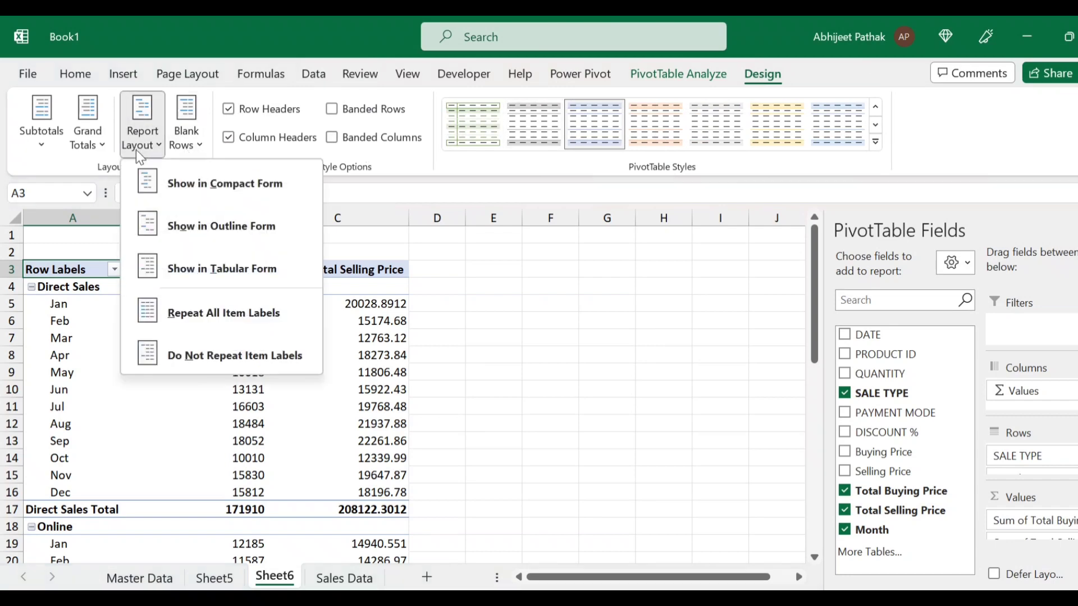
click(225, 275)
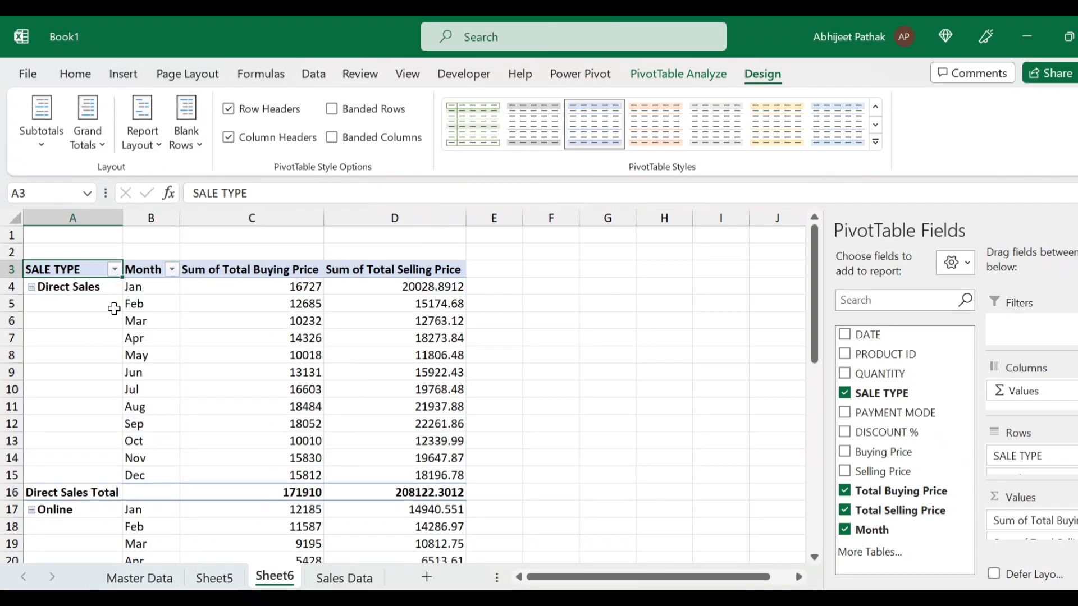
scroll(124, 379, down, 10)
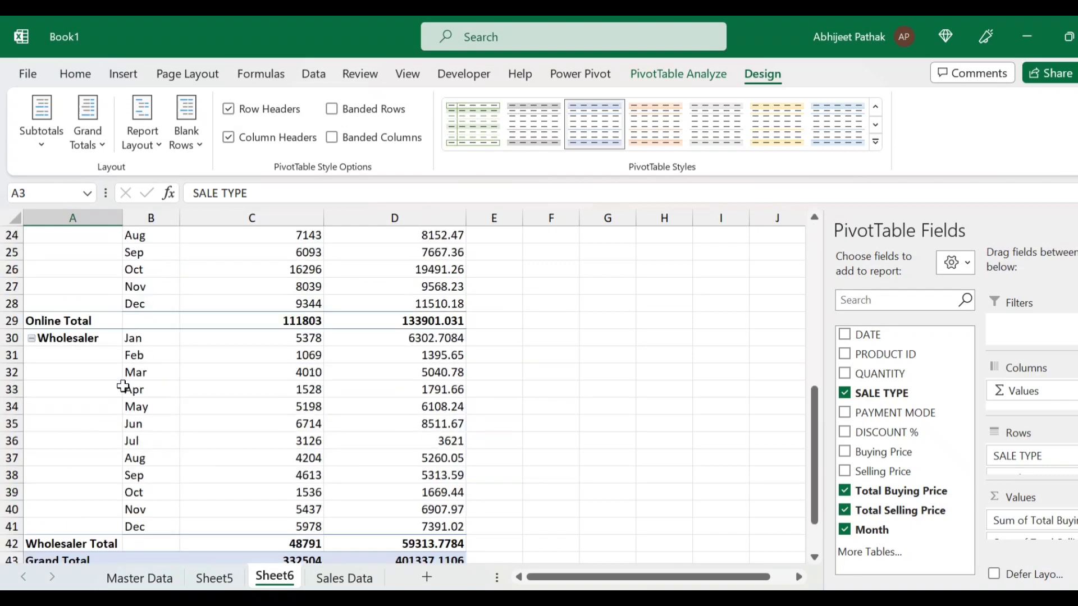
scroll(124, 387, up, 10)
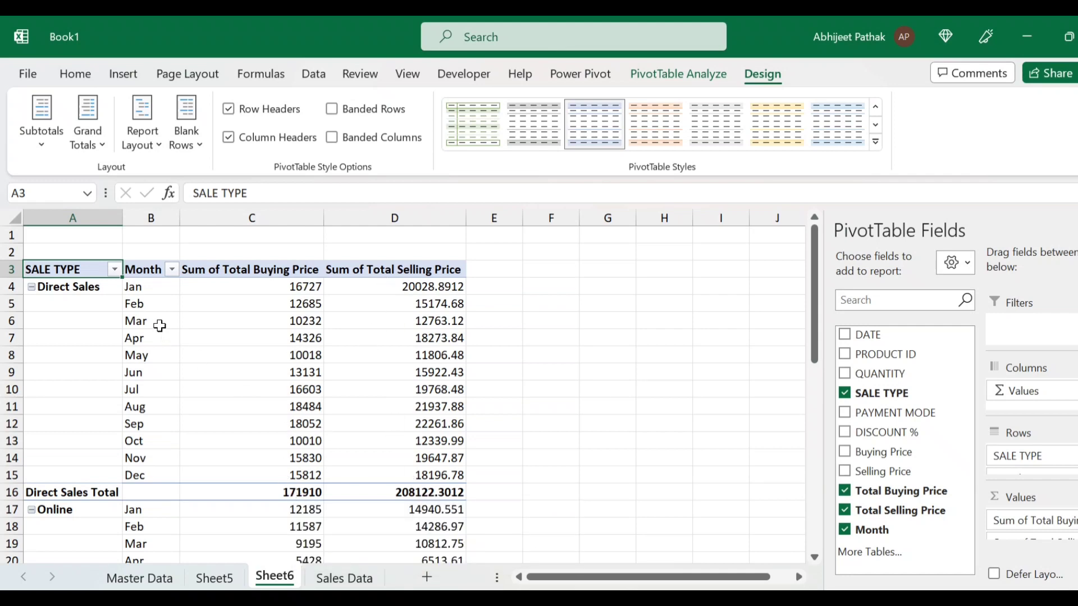
Step: Close the PivotTable field list and start a new calculated field named Profit
mouse_move(432, 486)
click(1076, 230)
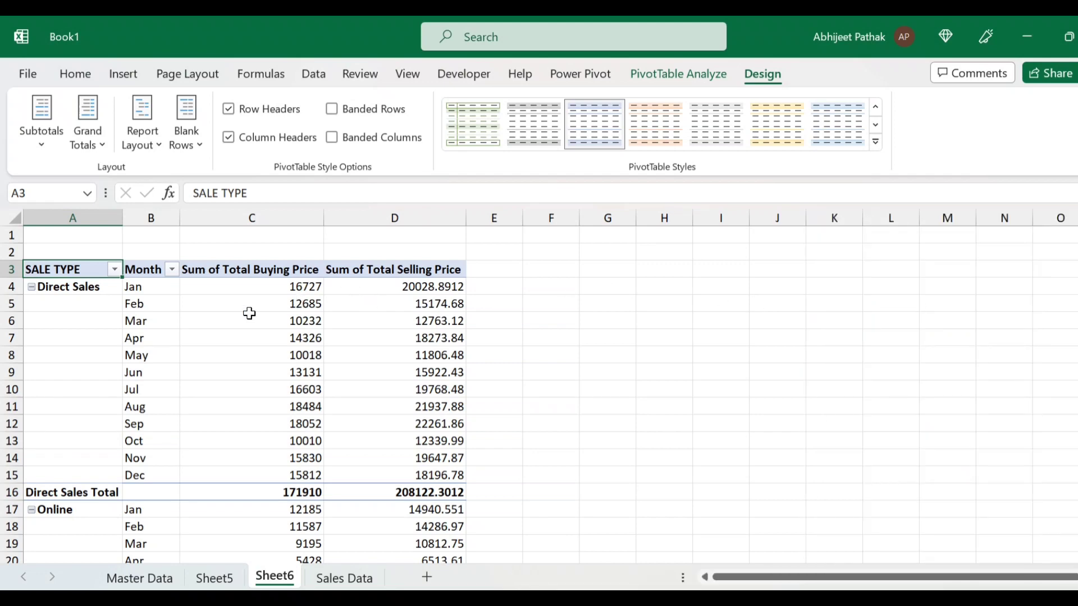
click(99, 292)
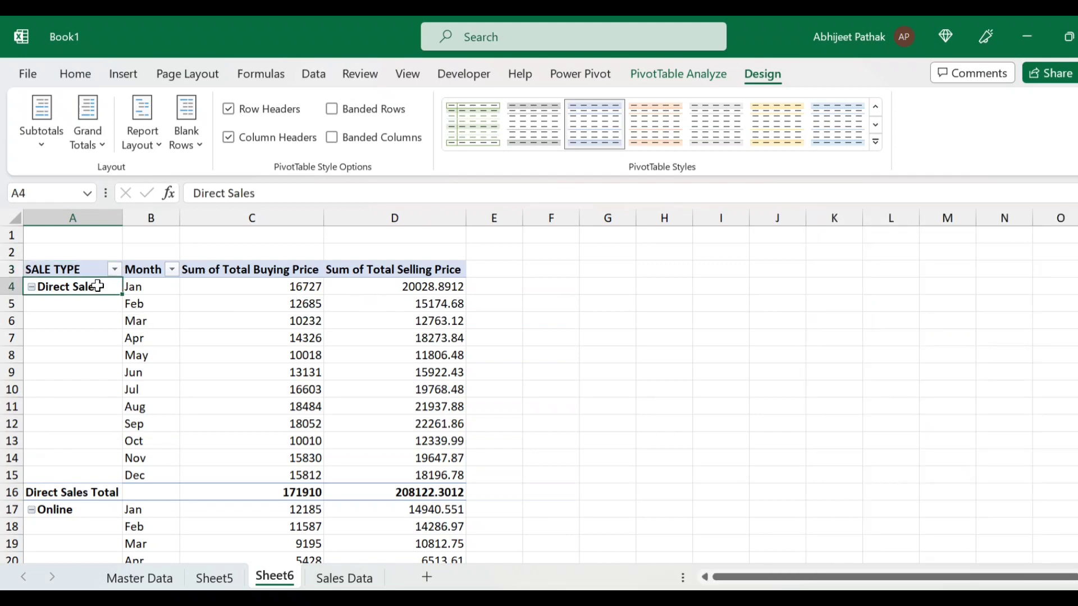
click(399, 271)
click(697, 75)
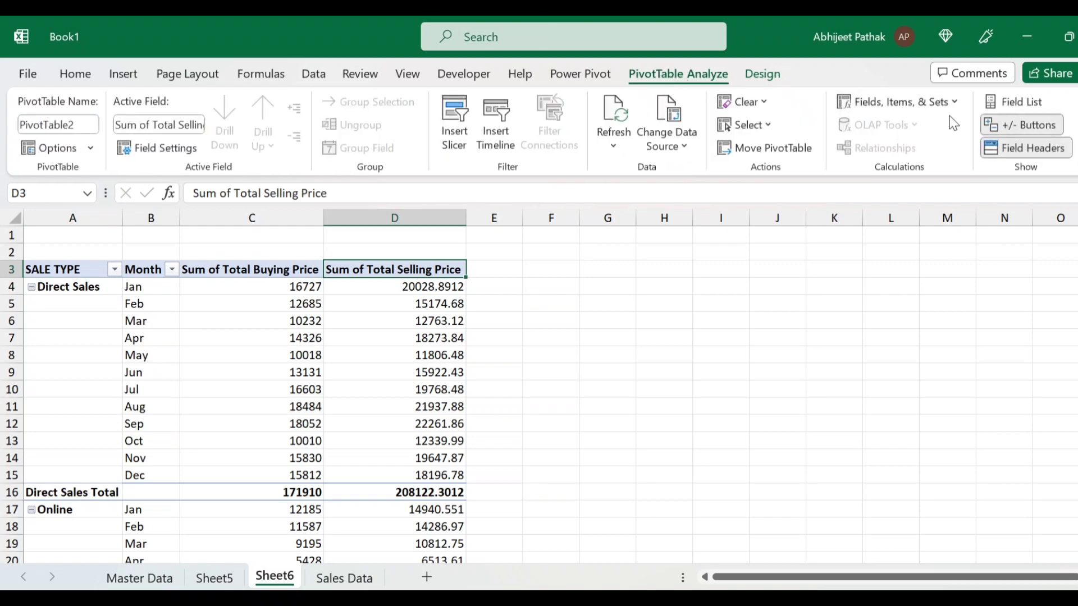
click(962, 109)
click(910, 128)
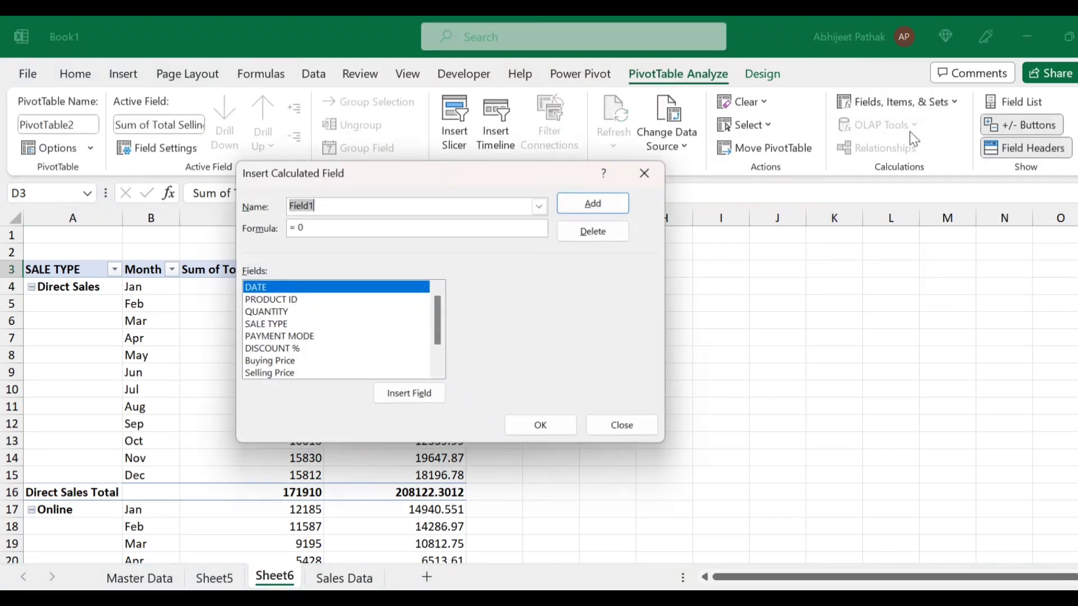
drag(393, 171, 720, 235)
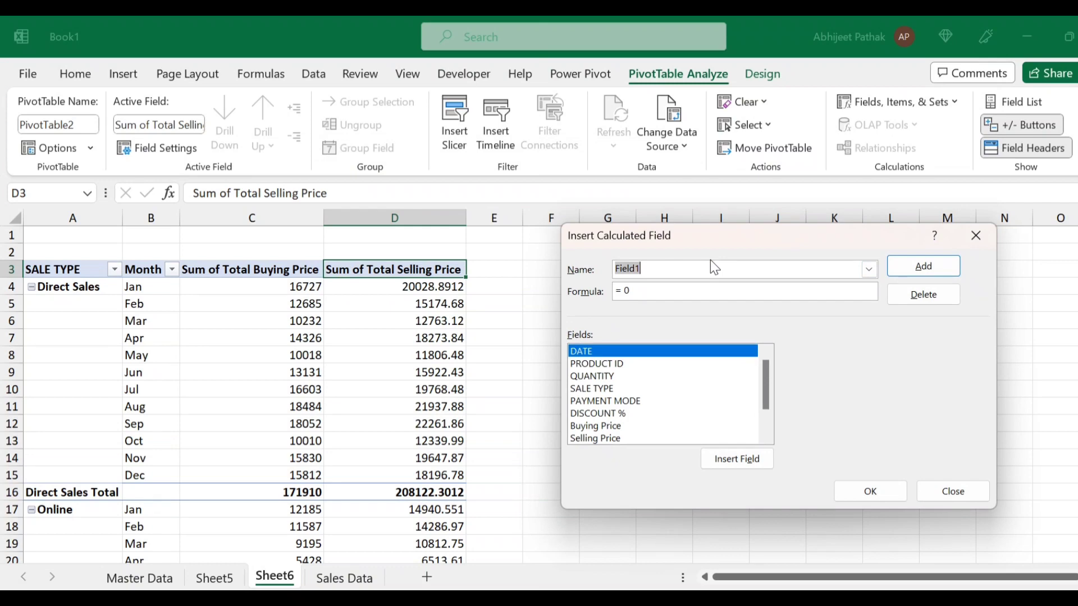
text(Profit)
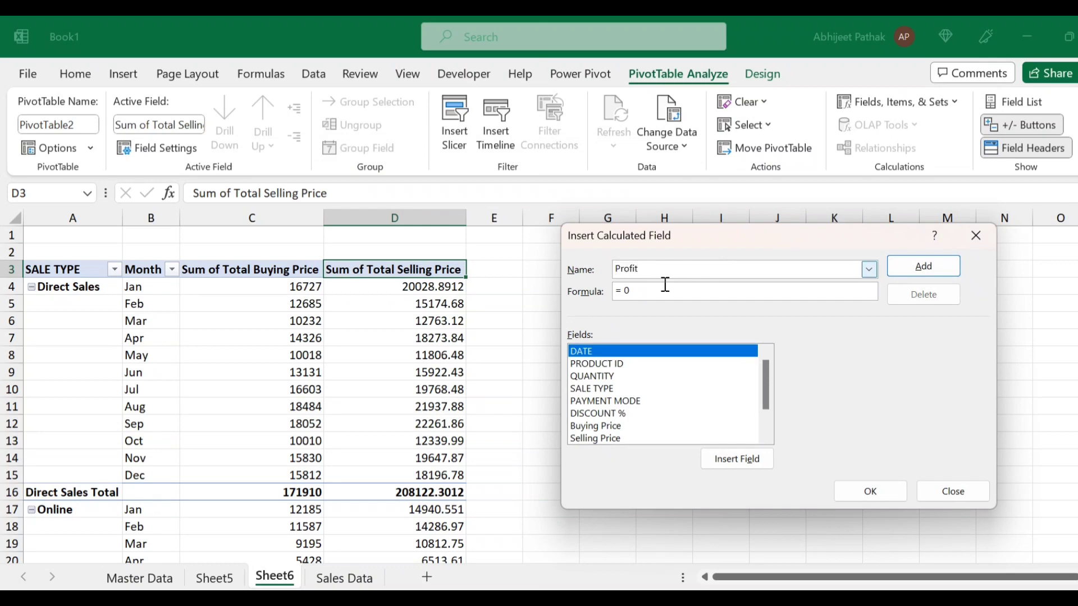
Step: Define the Profit formula as 'Total Selling Price' - 'Total Buying Price' and add the field to the PivotTable
click(669, 287)
drag(766, 379, 766, 400)
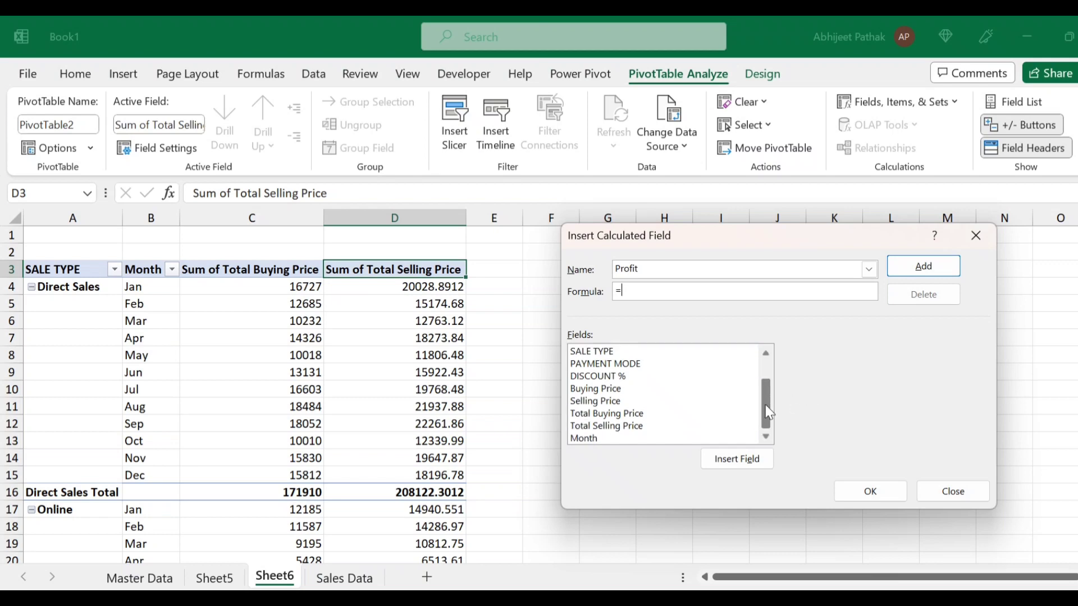
click(617, 426)
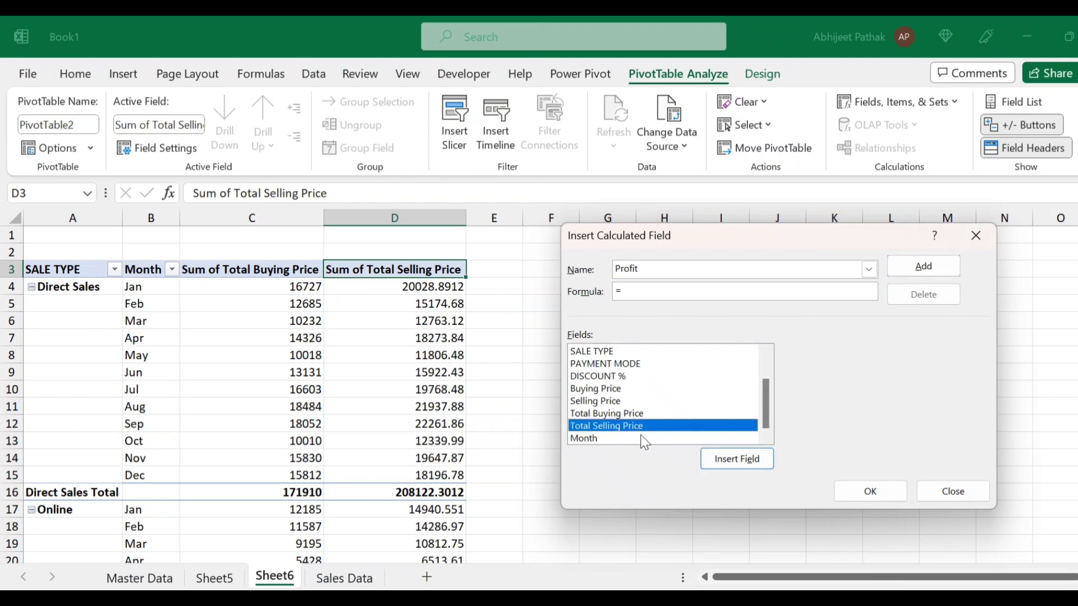
click(725, 467)
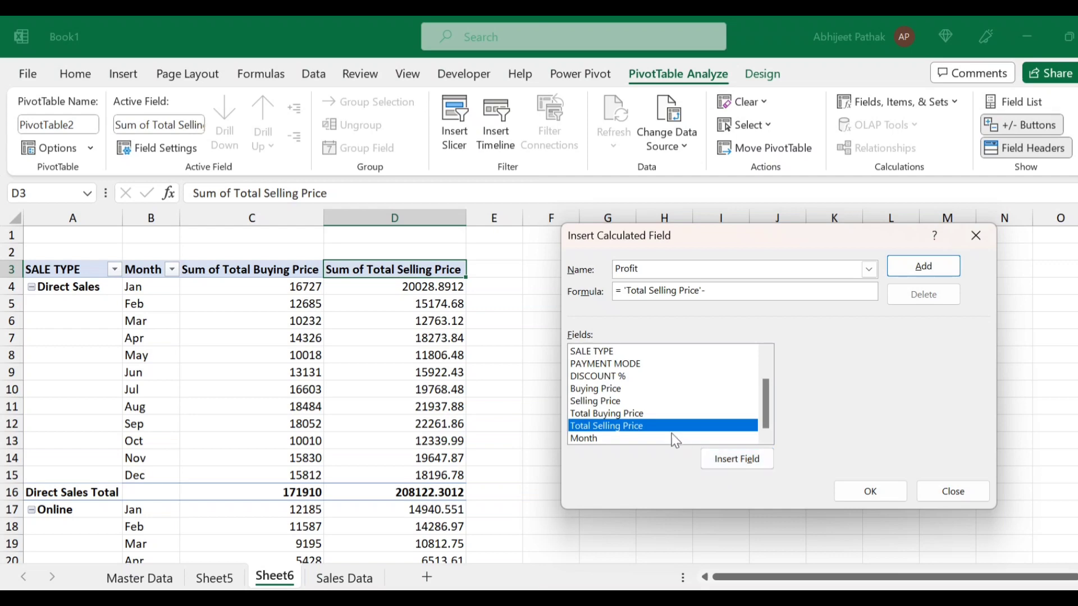
click(638, 414)
click(725, 457)
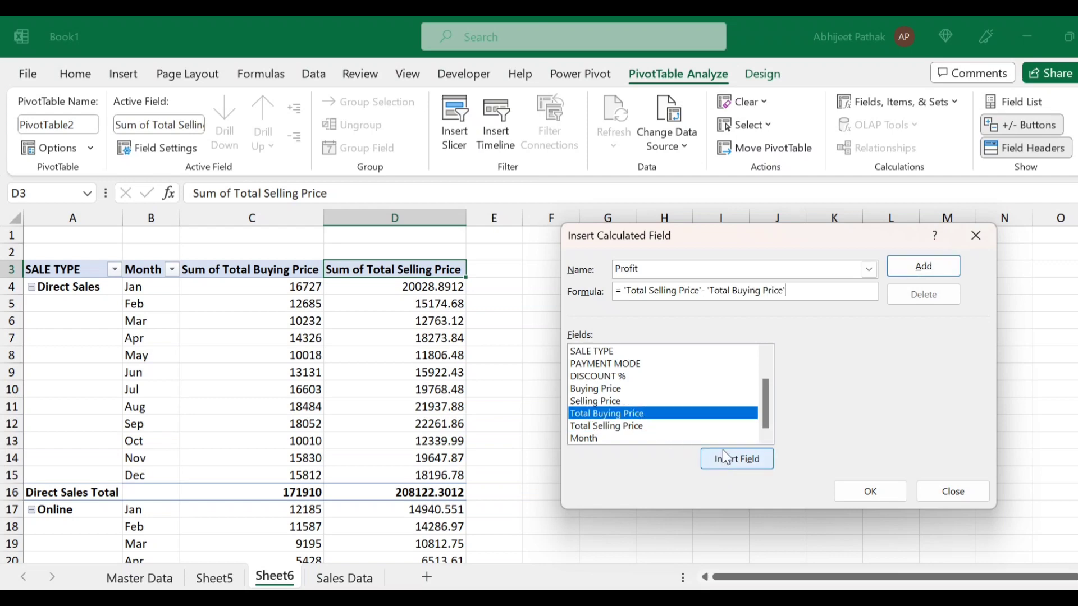
click(869, 491)
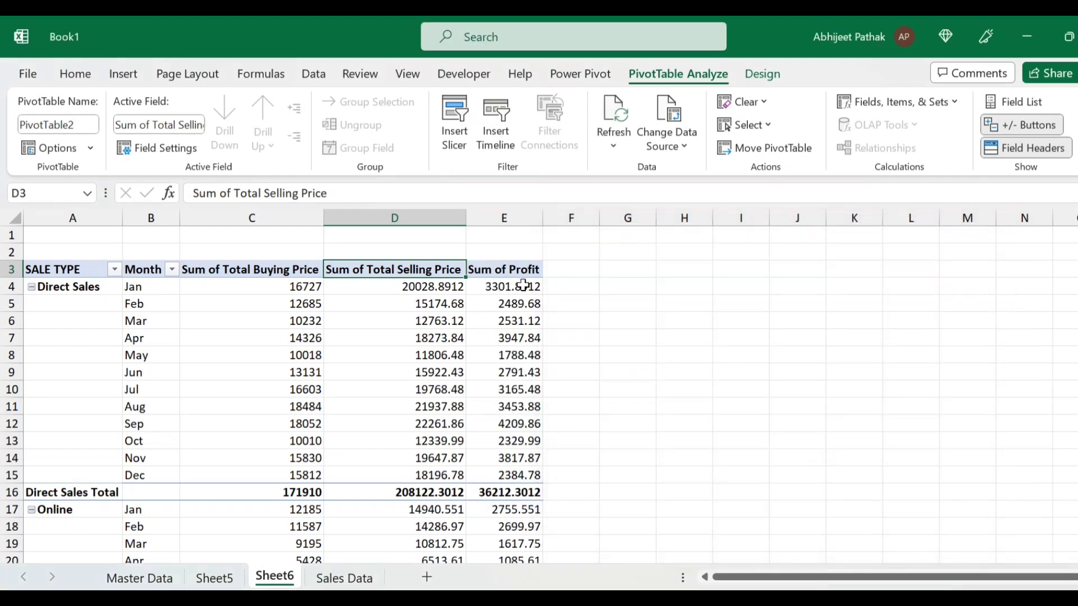
Step: Examine the monthly profit values and the profit totals for Direct Sales, Online and Wholesaler
click(520, 290)
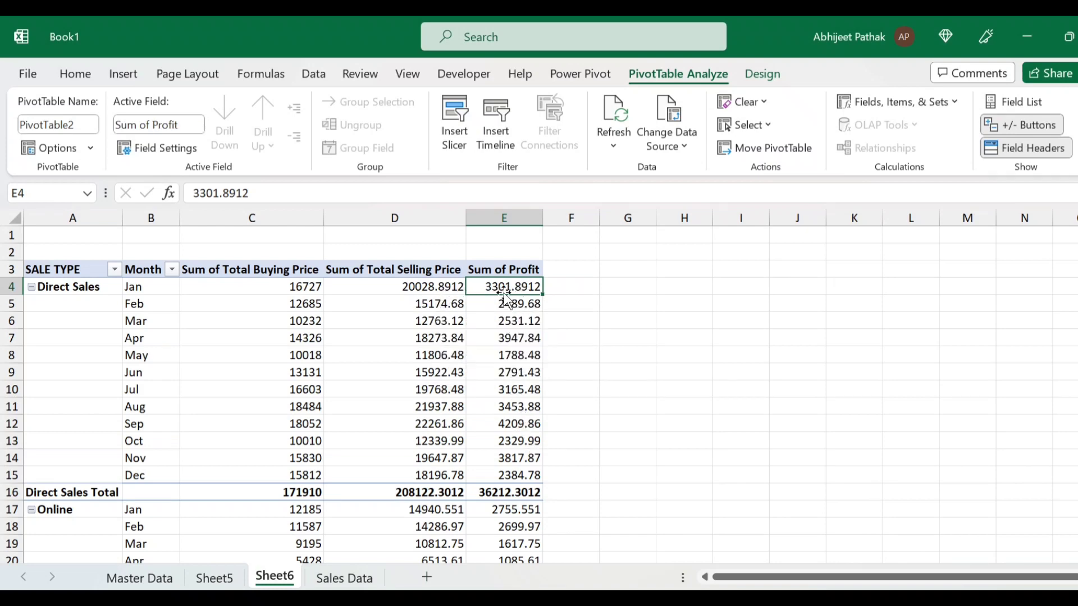
key(Down)
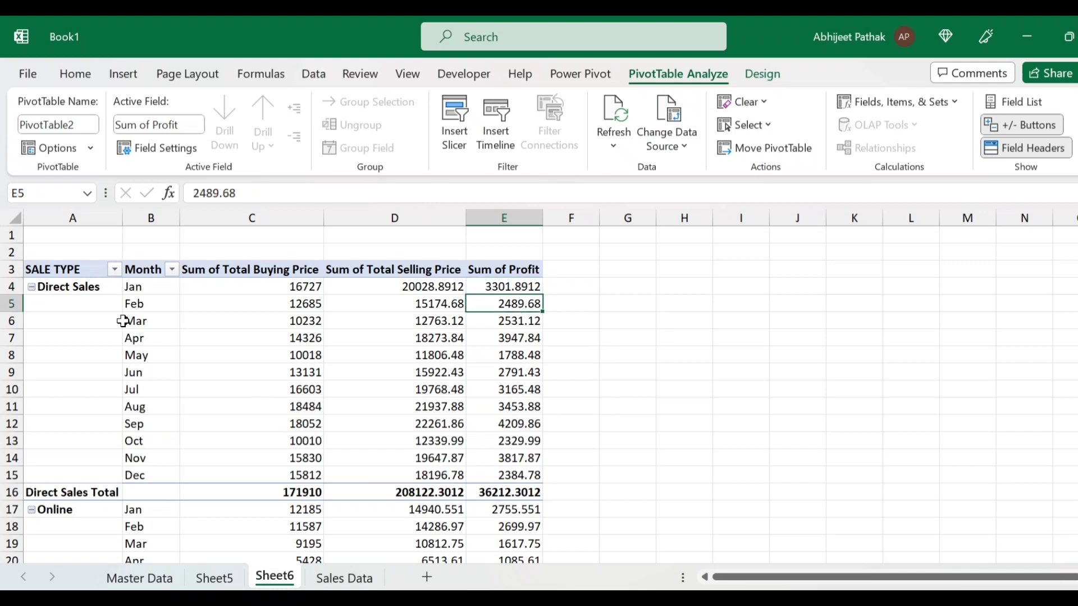
click(507, 494)
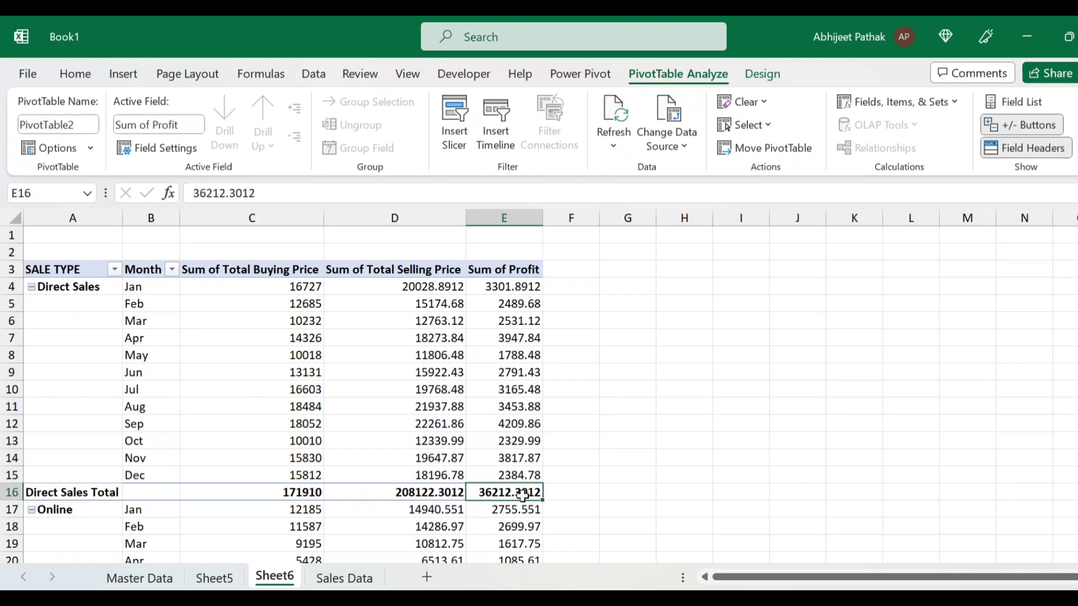
scroll(507, 497, down, 3)
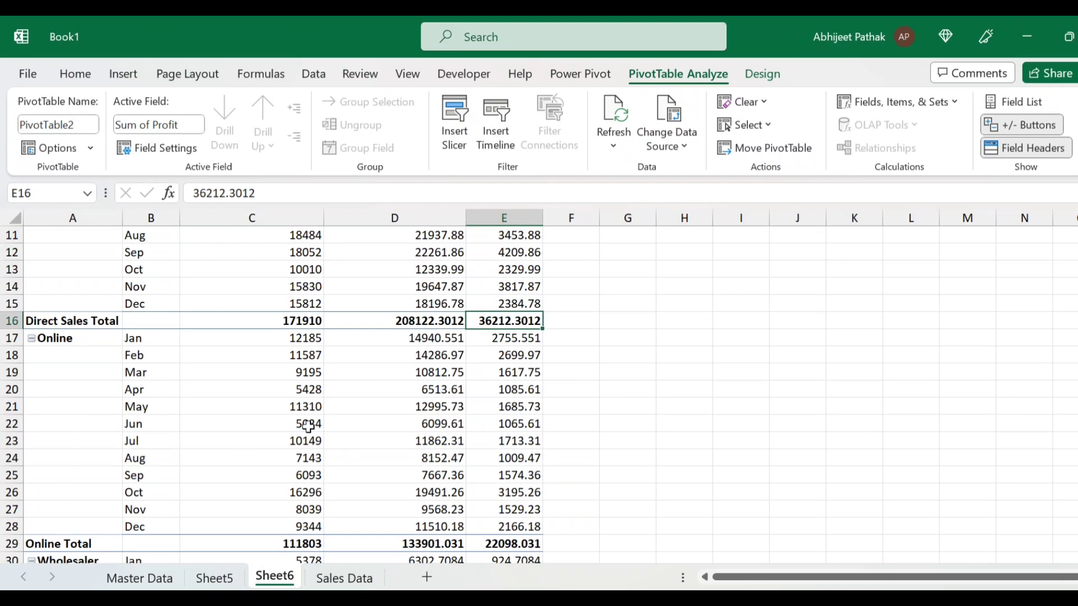
click(534, 550)
scroll(529, 547, down, 5)
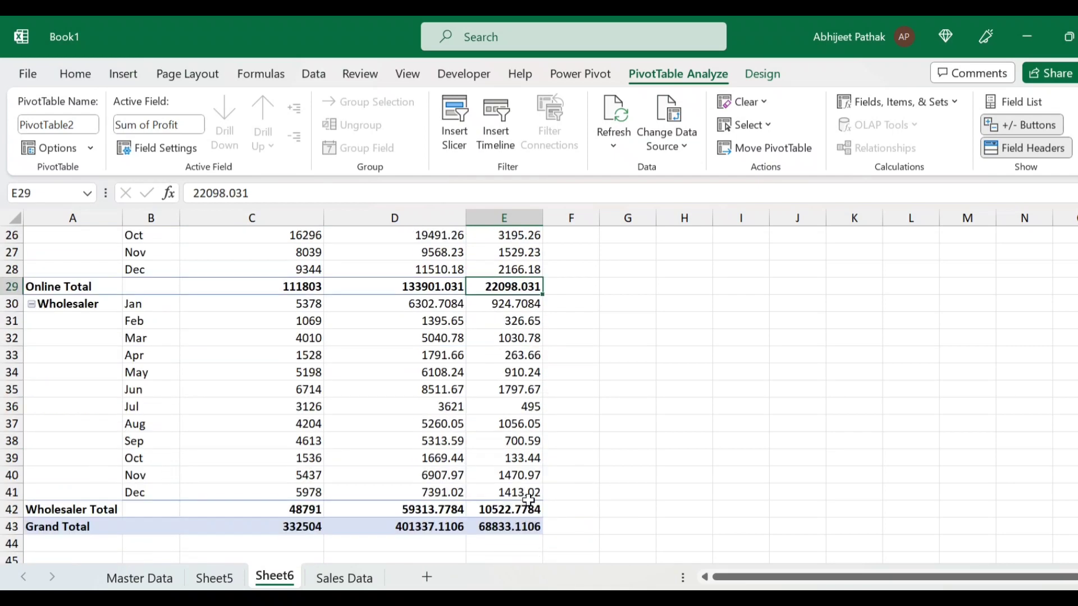
scroll(528, 505, up, 4)
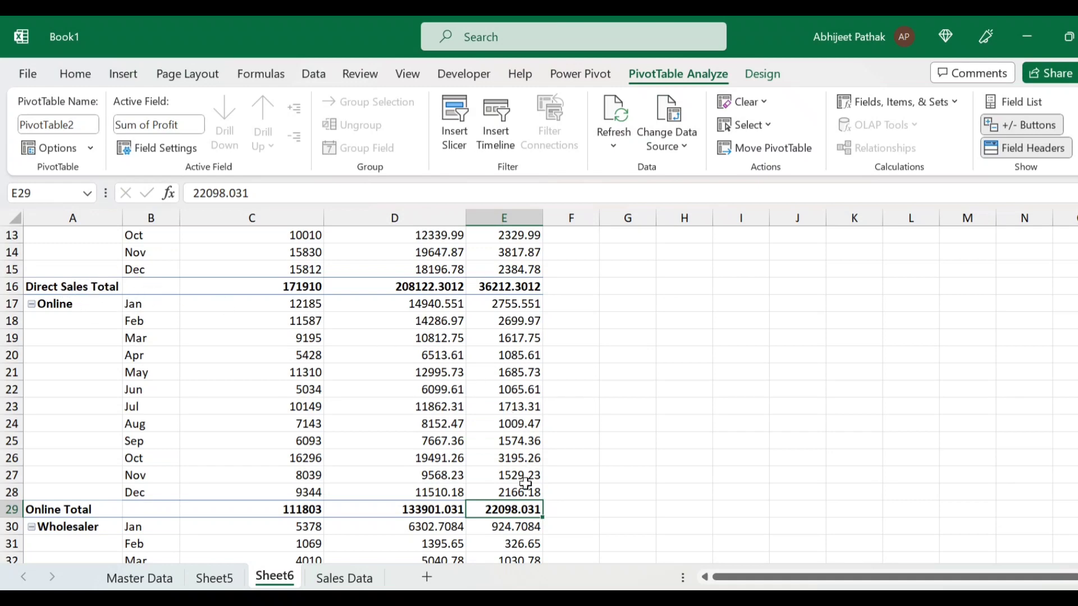
scroll(444, 353, up, 3)
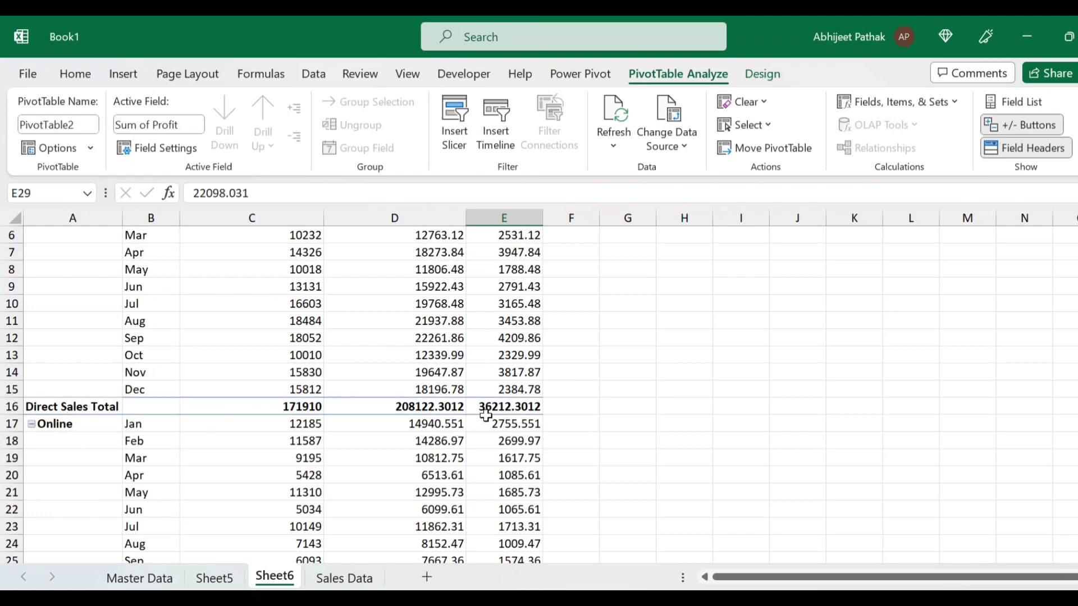
mouse_move(489, 415)
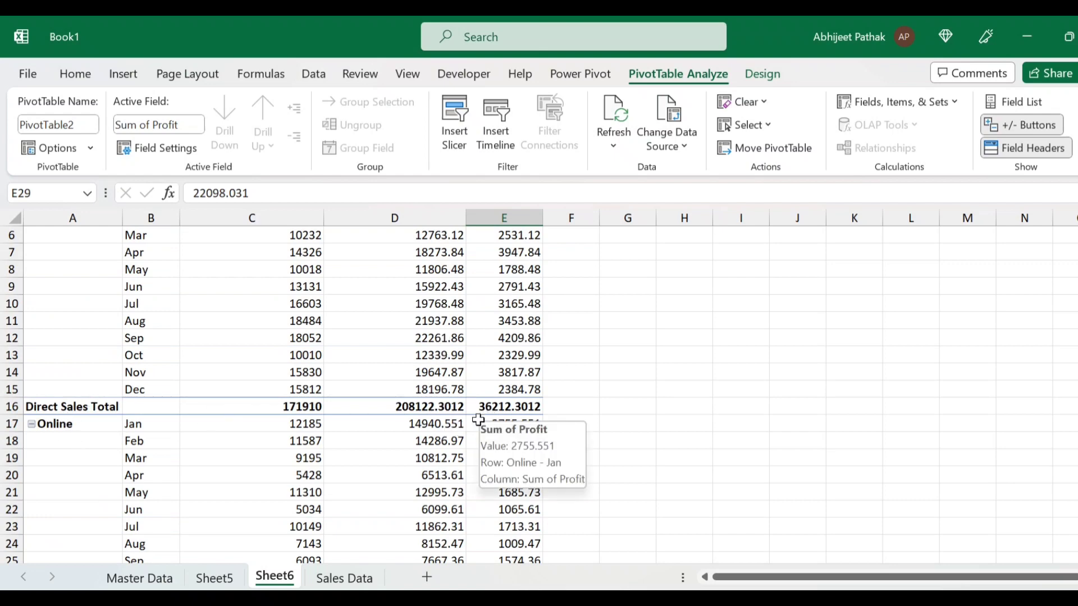
scroll(529, 419, up, 2)
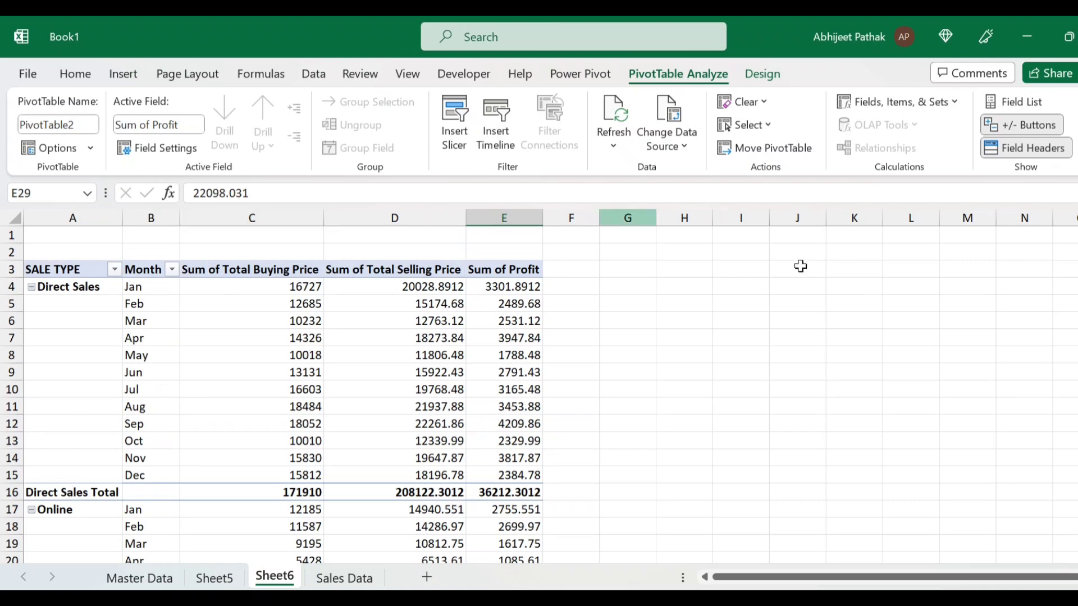
mouse_move(357, 343)
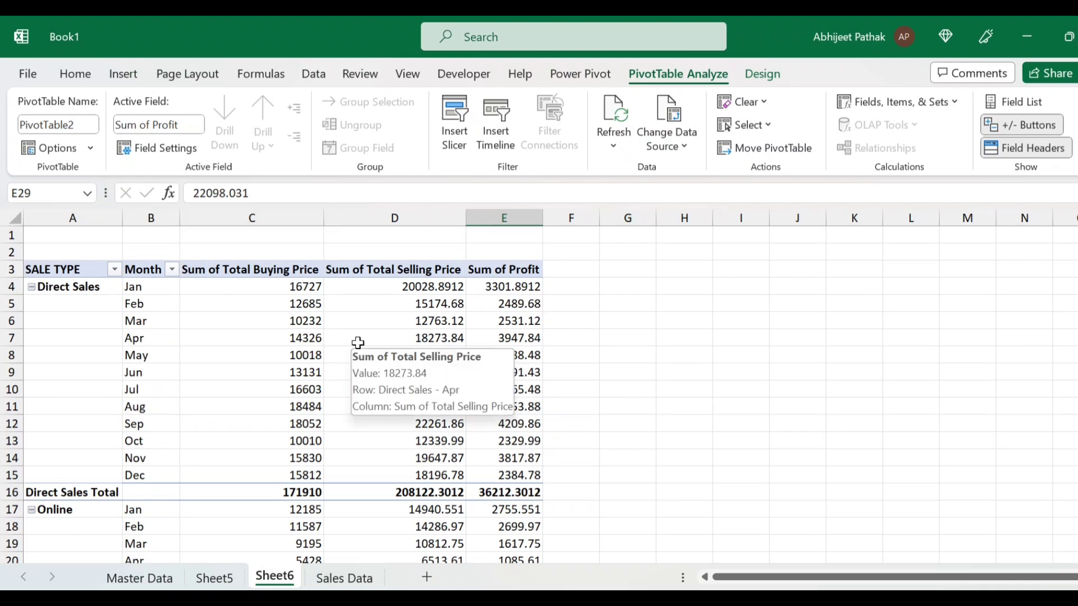
scroll(531, 431, down, 2)
scroll(534, 425, up, 2)
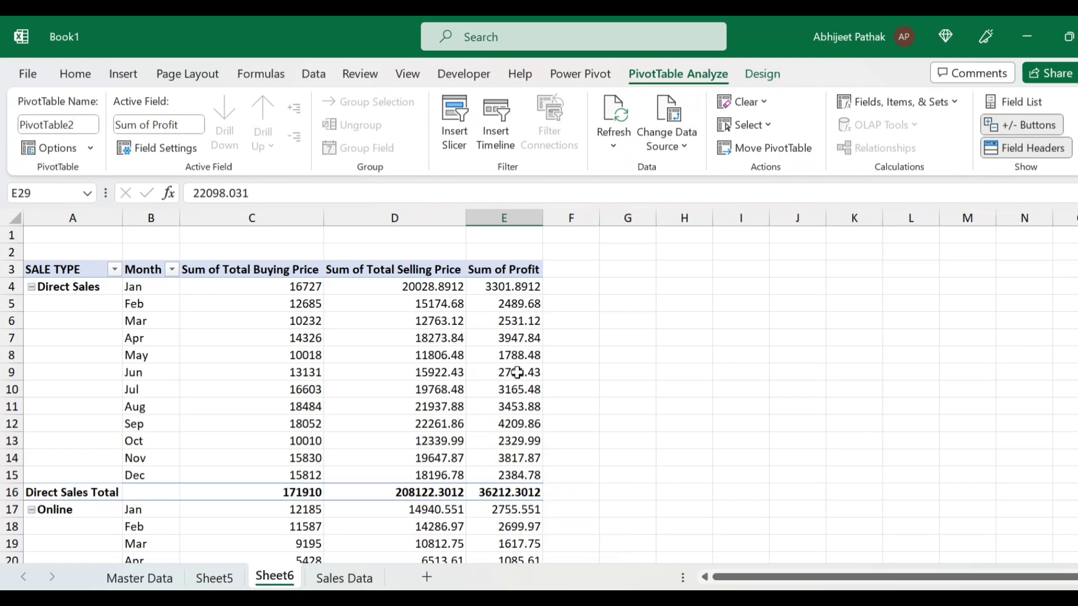
click(515, 287)
click(462, 270)
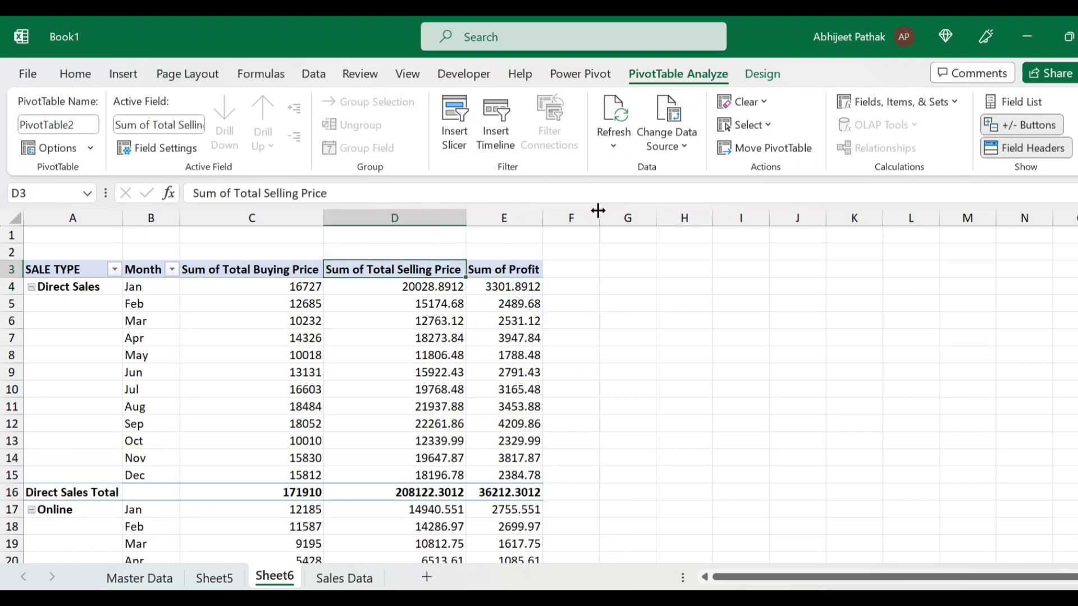
Step: Try dividing the Direct Sales total profit by its total buying price in G16, formatted as a percentage, and clear the cell
mouse_move(513, 487)
click(630, 490)
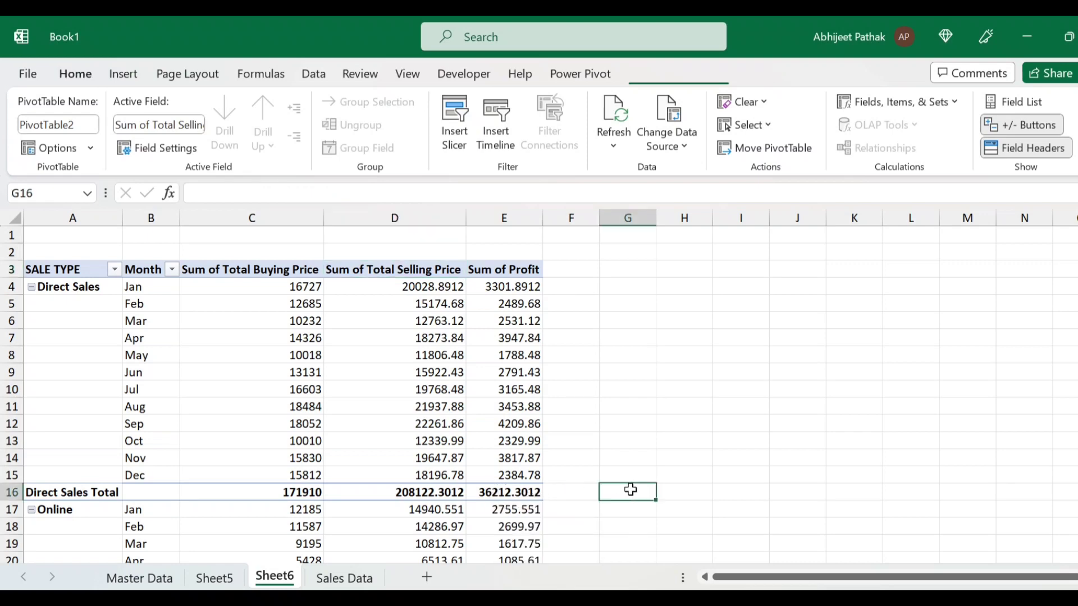
text(=)
key(Left)
key(Left)
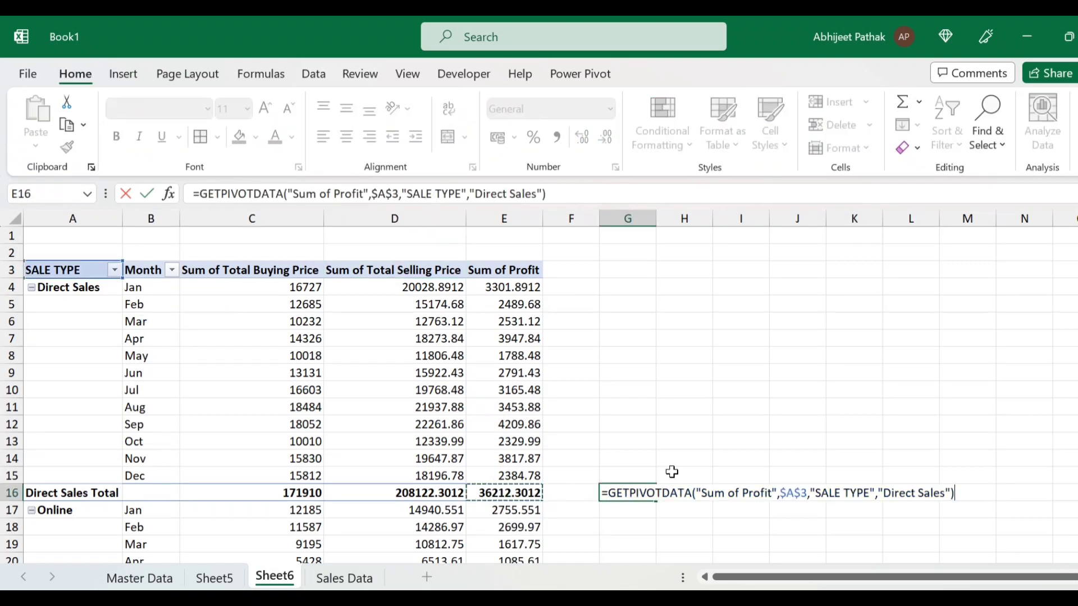
key(Left)
key(Right)
text(/)
key(Left)
key(Left)
key(Left)
key(Left)
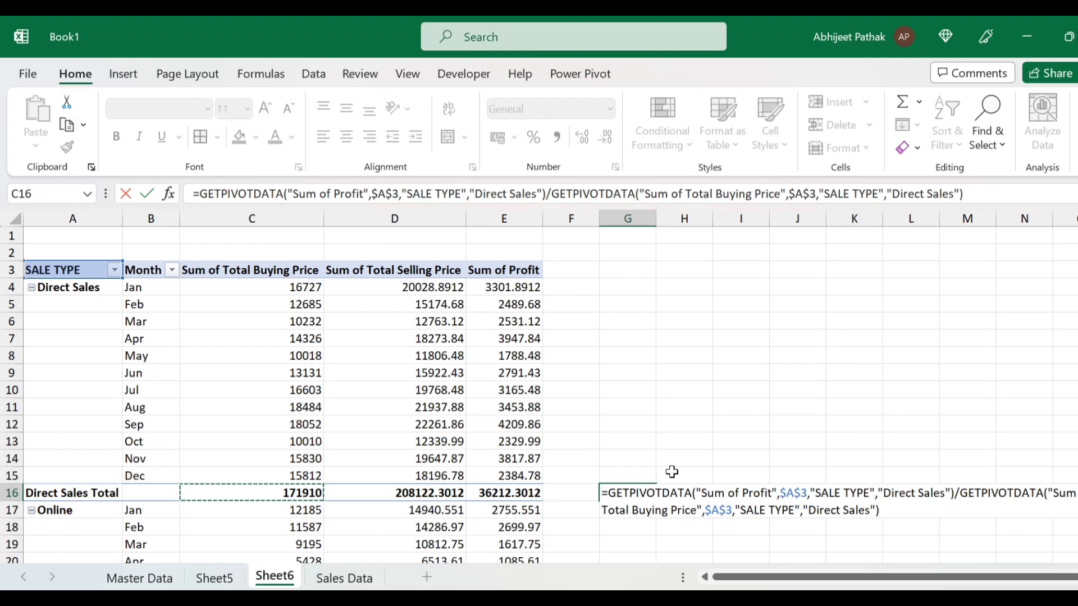
key(Return)
key(Up)
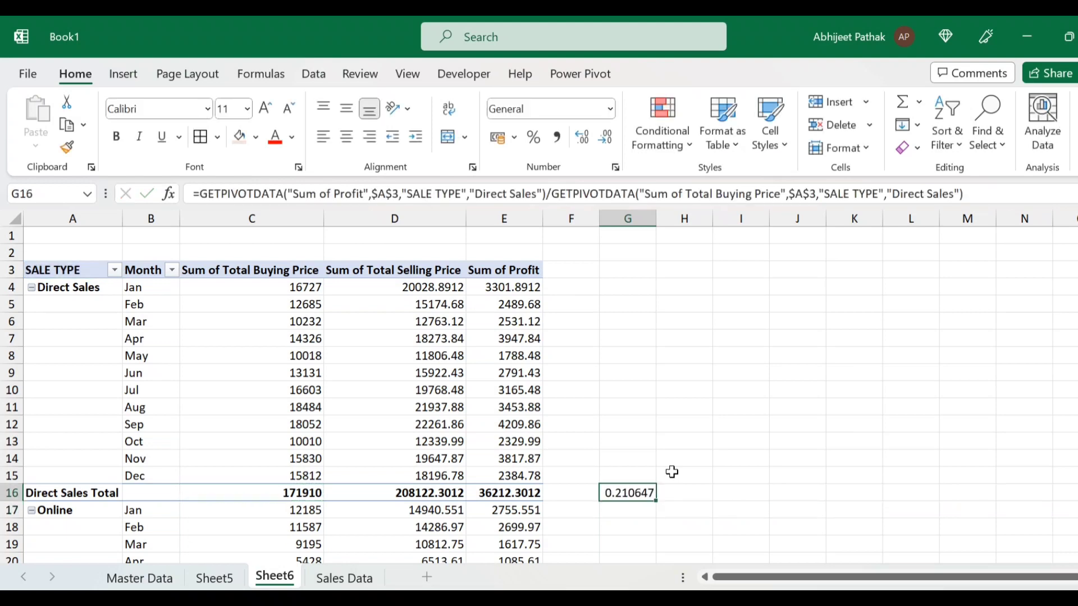
click(534, 139)
key(Delete)
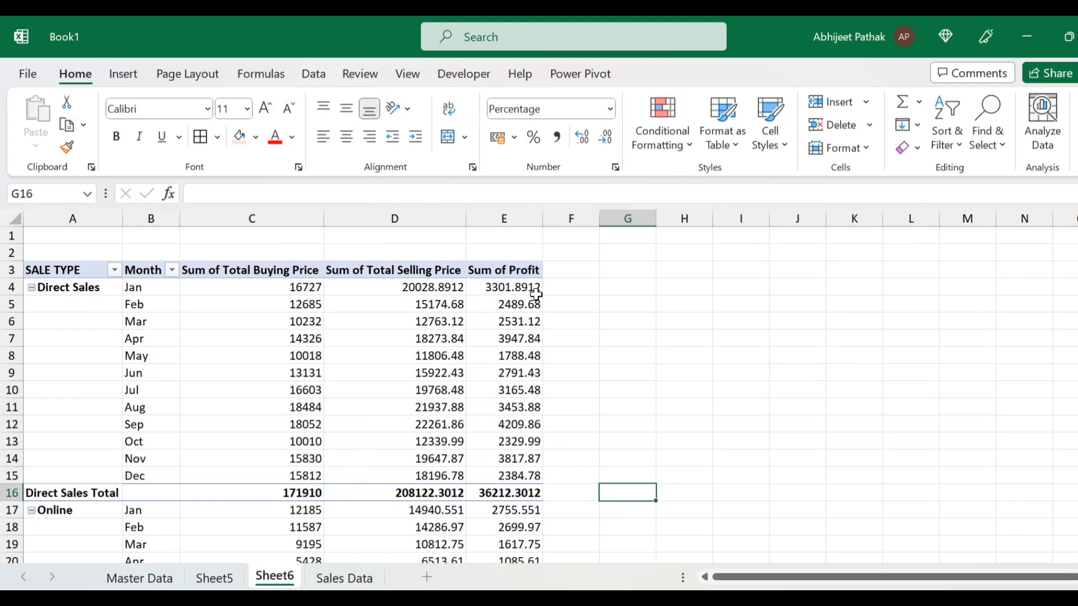
click(139, 579)
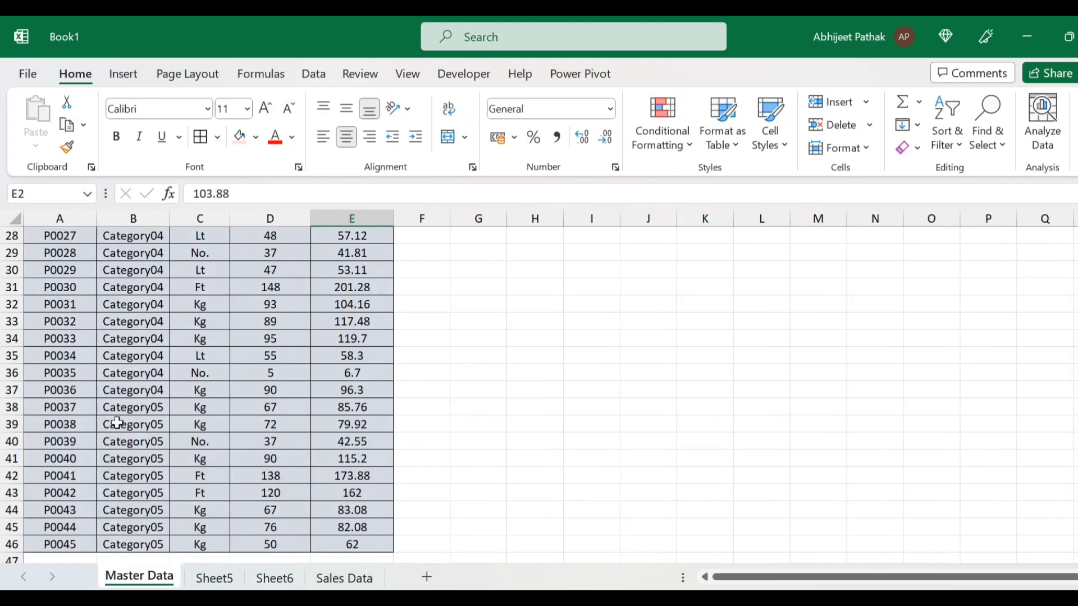
click(213, 579)
click(254, 578)
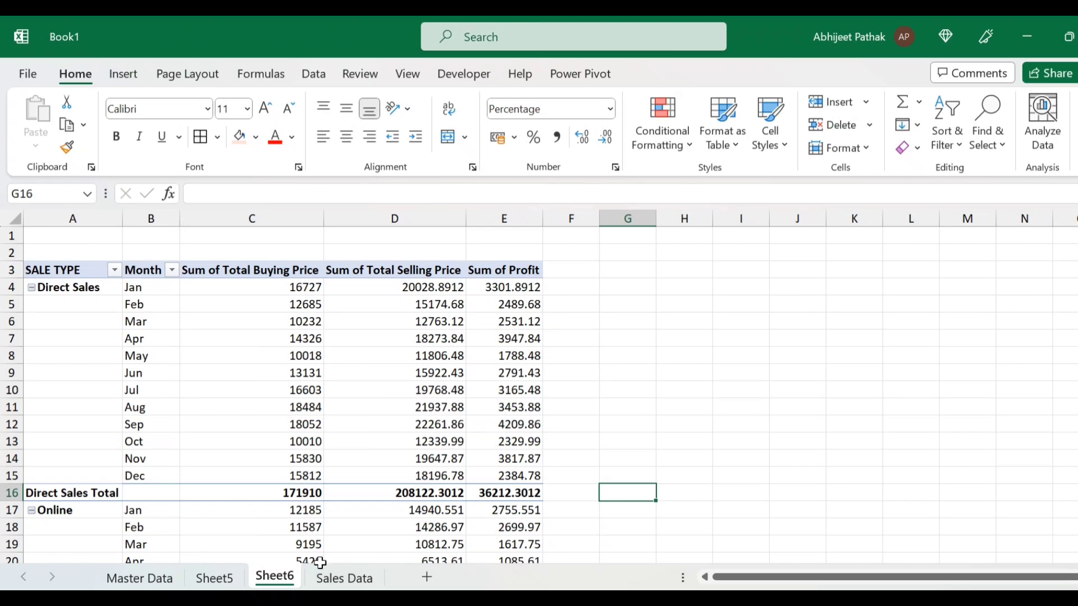
Step: Start a new calculated field in the Sheet6 PivotTable and name it Profit %
click(517, 287)
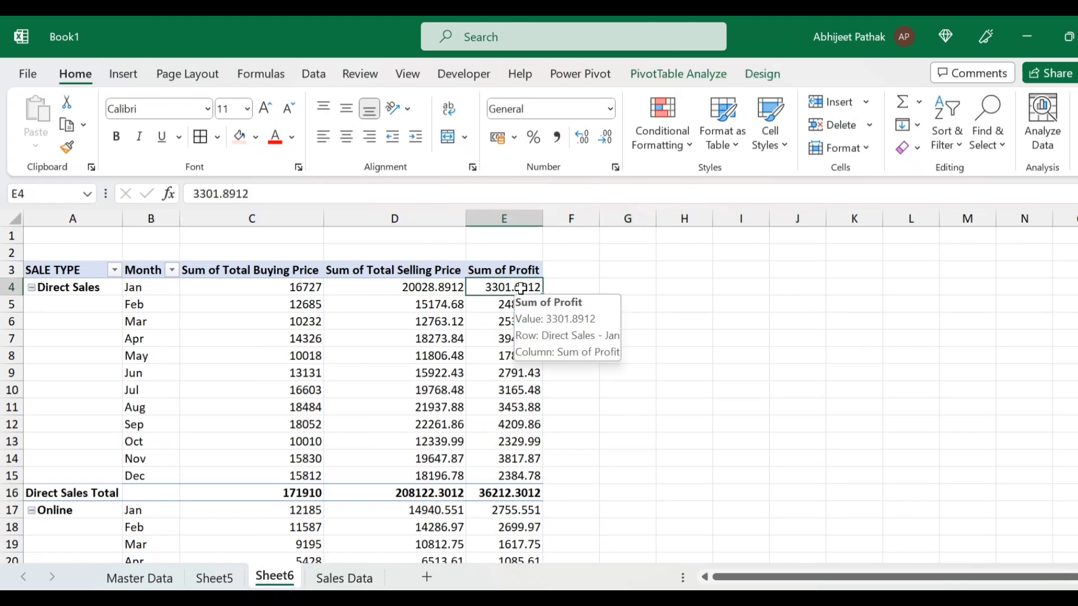
click(697, 80)
click(896, 101)
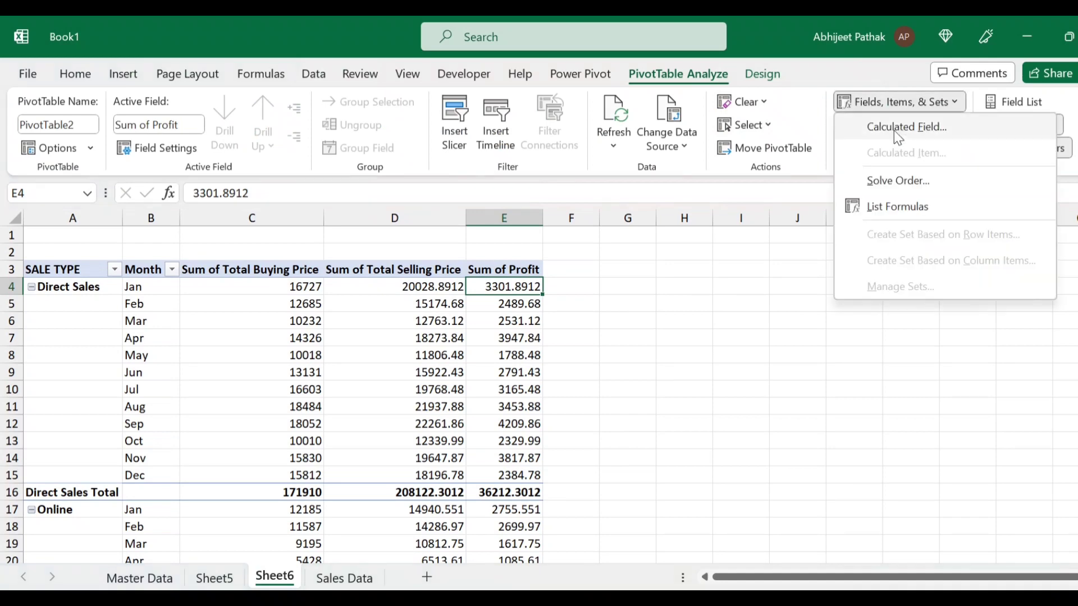
click(895, 128)
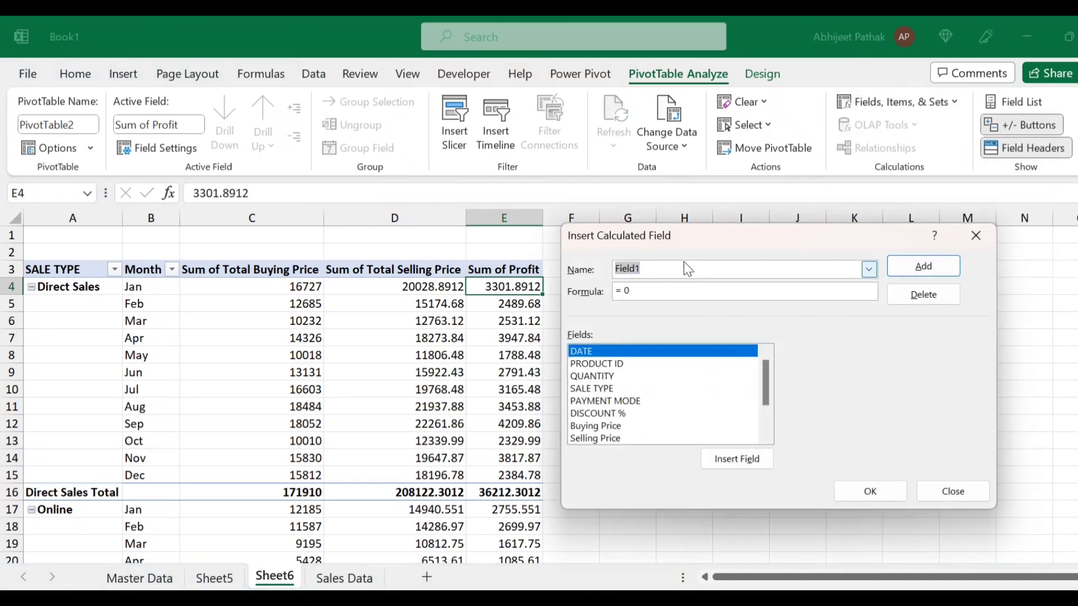
text(Profit %)
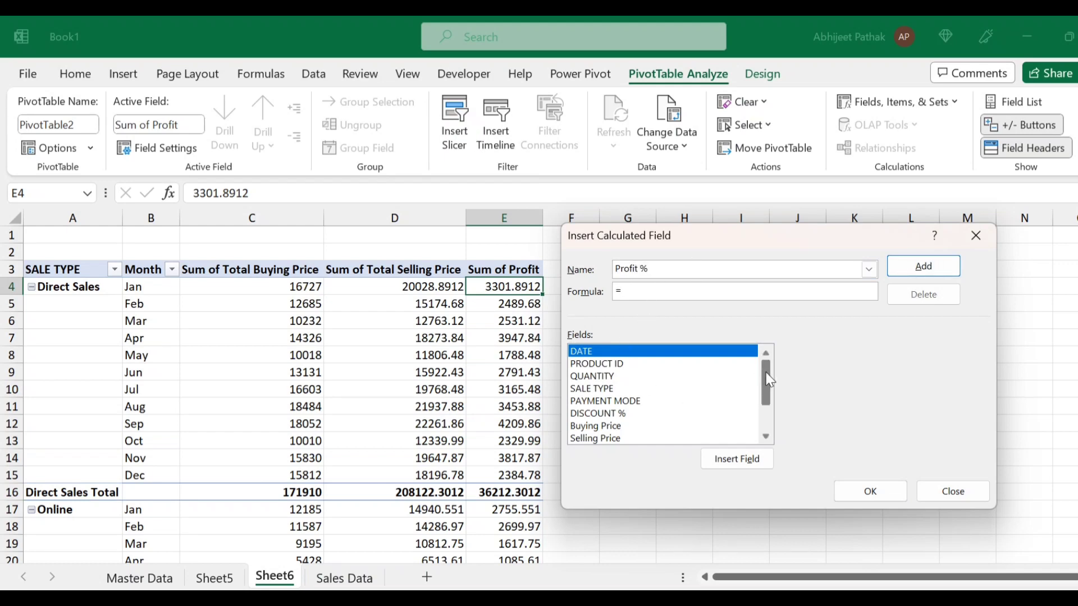
Step: Define the Profit % formula as Profit / 'Total Buying Price' and add the field to the PivotTable
mouse_move(769, 381)
mouse_down()
mouse_move(769, 397)
mouse_move(769, 379)
mouse_up()
scroll(768, 404, down, 2)
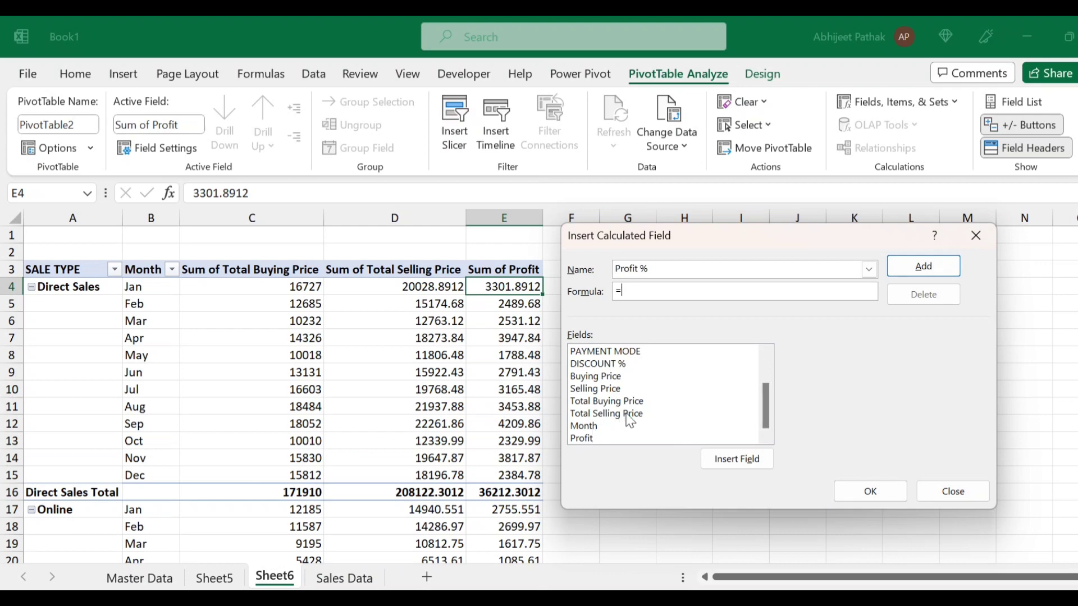
click(598, 437)
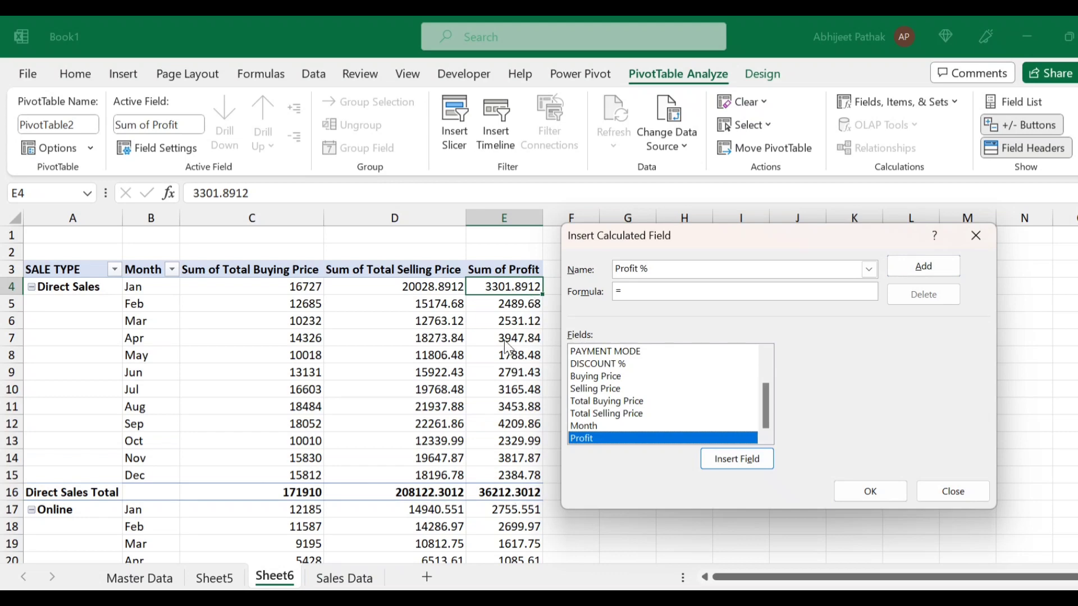
click(736, 459)
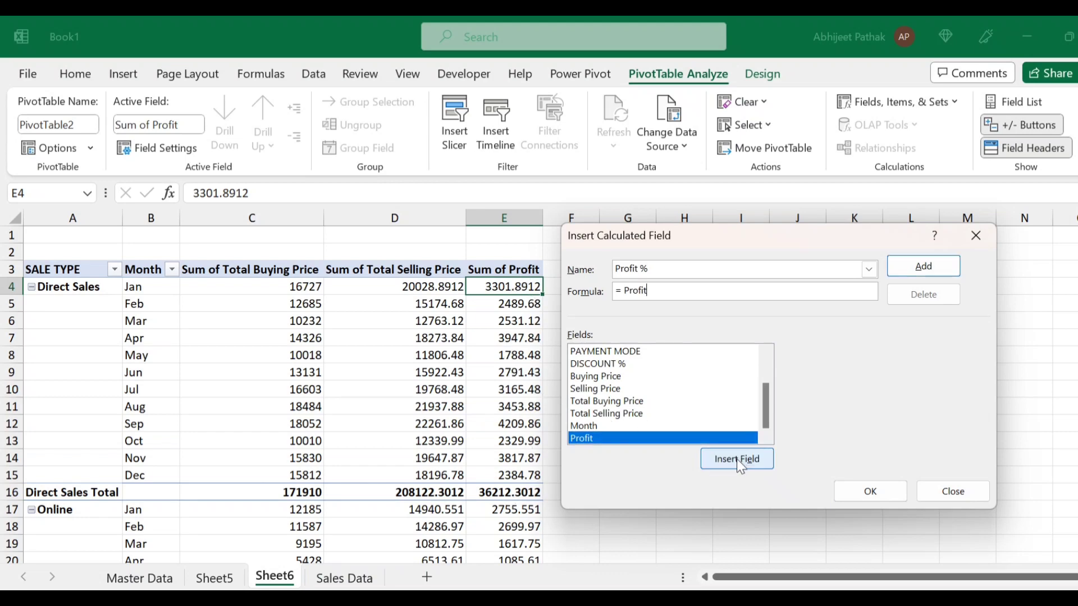
text(/)
click(605, 401)
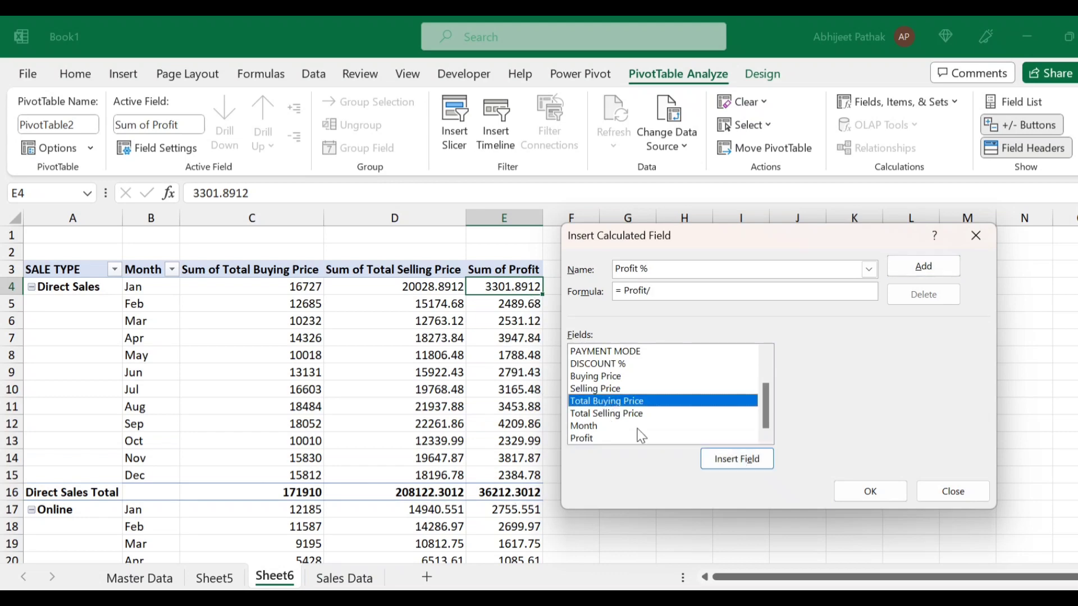
click(749, 461)
click(863, 493)
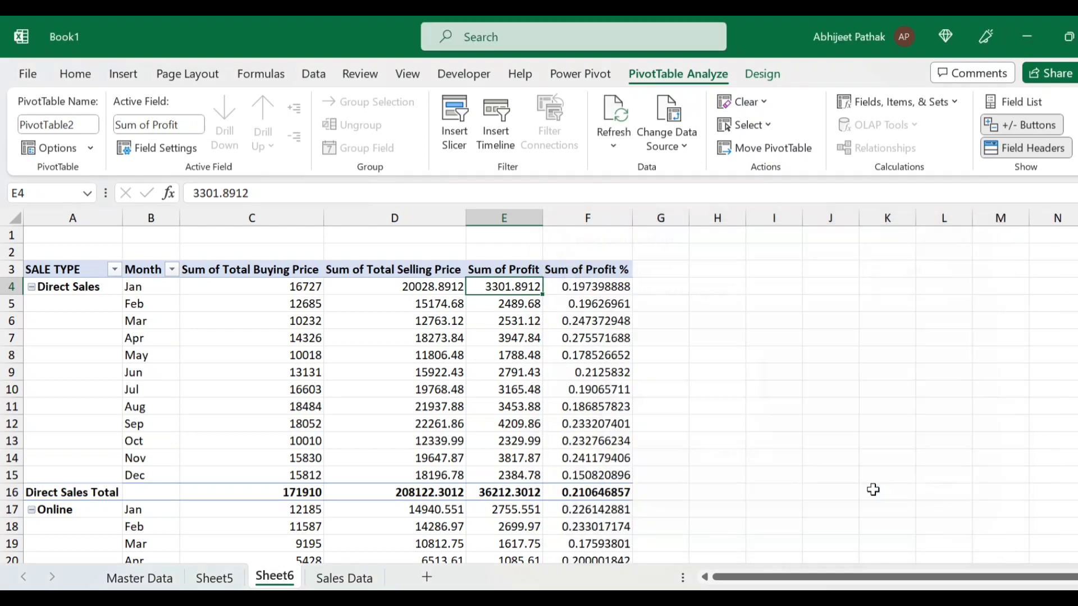
Step: Format the Sum of Profit % column as percentages and centre its contents
click(589, 219)
click(75, 74)
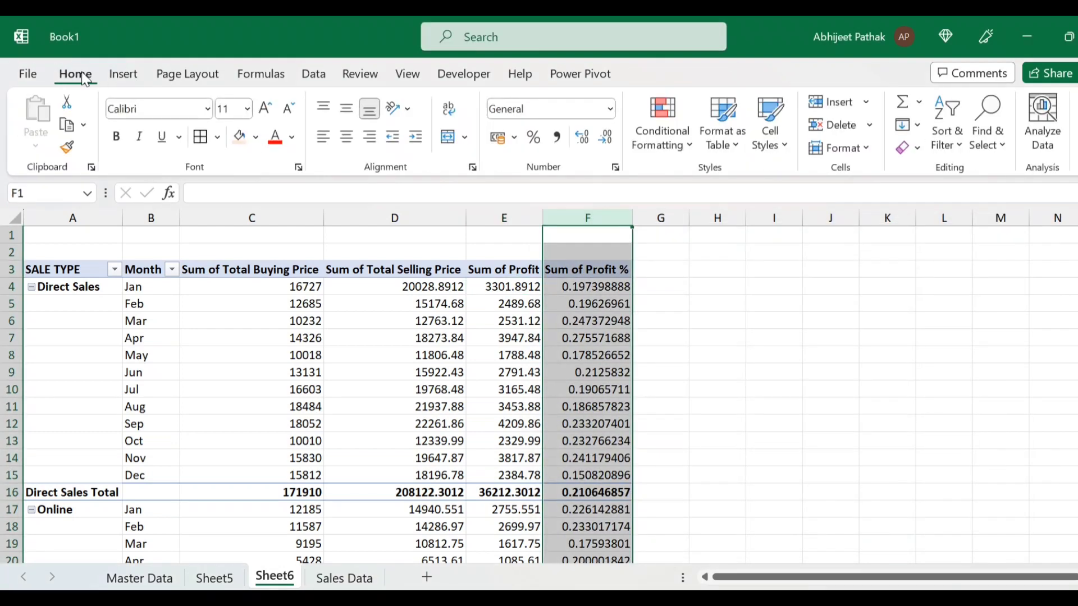
click(536, 140)
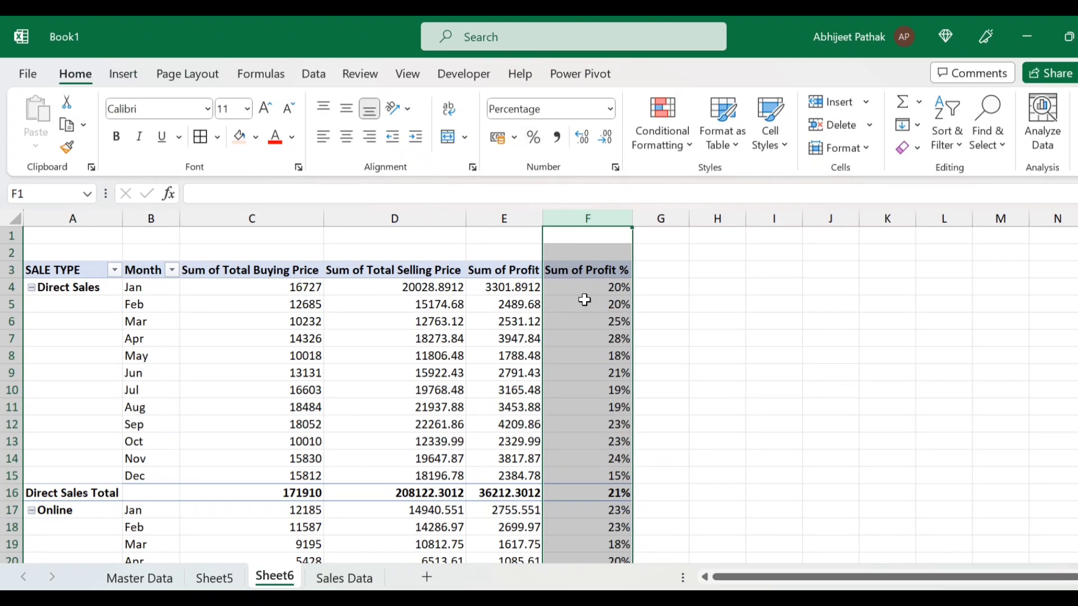
click(347, 136)
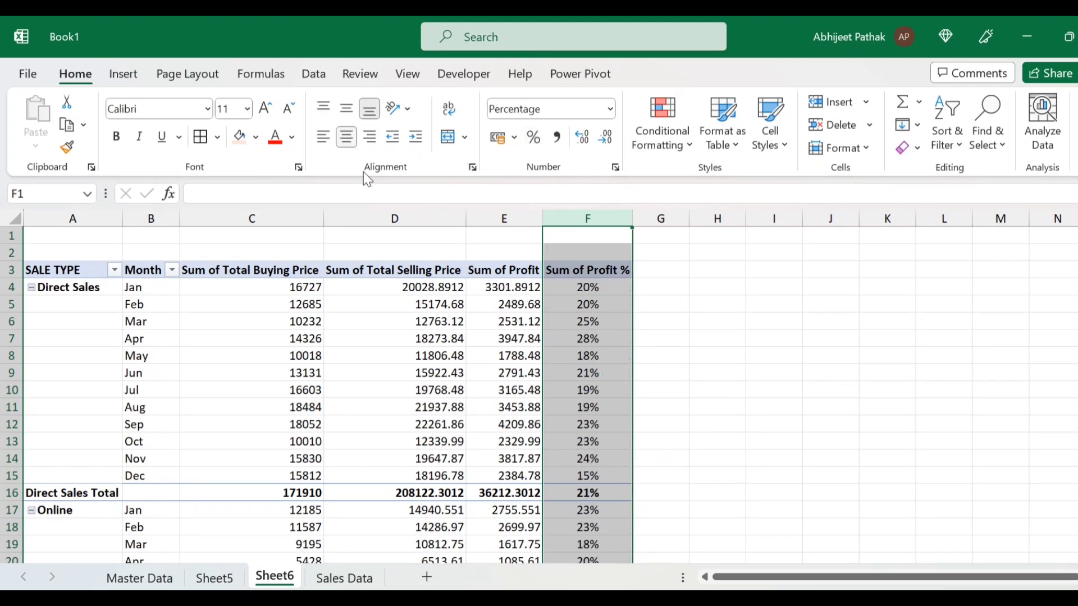
Step: Examine the profit percentages of Direct Sales for January and for the sale type's total
click(599, 477)
click(587, 494)
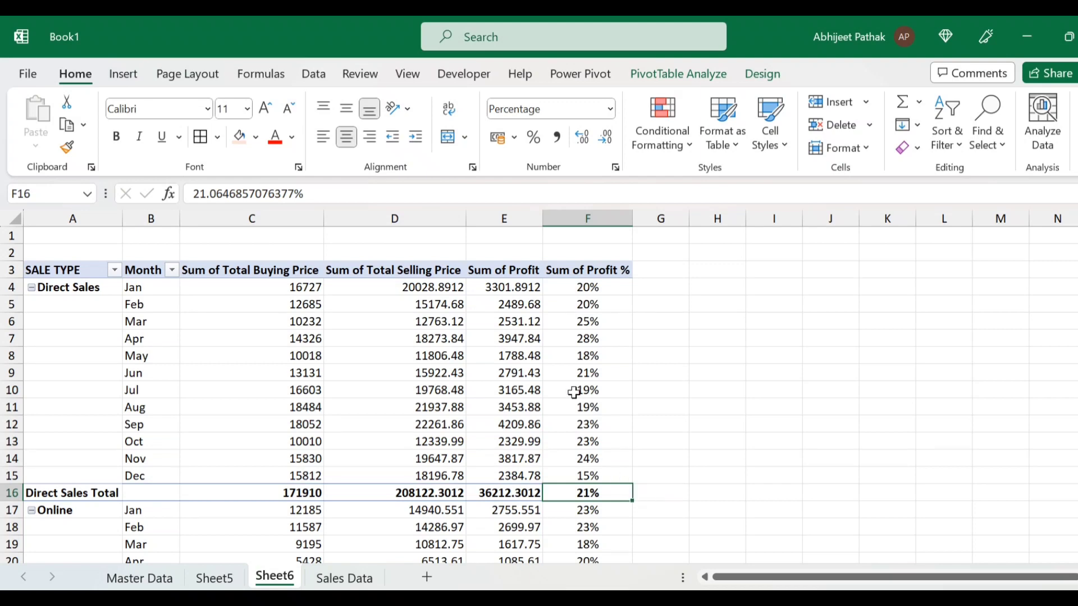
click(63, 285)
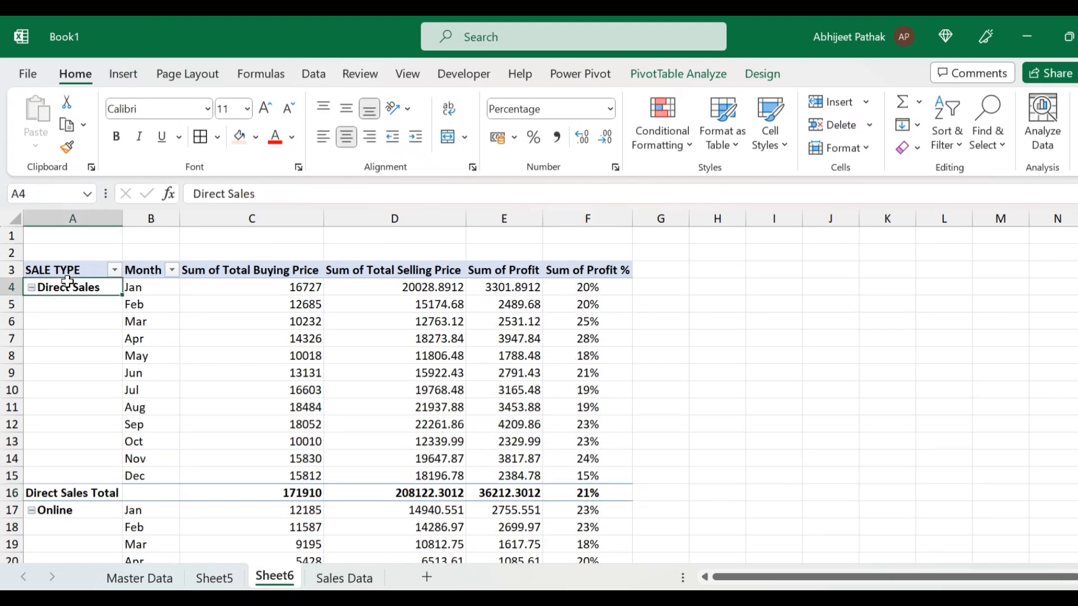
click(140, 288)
click(585, 287)
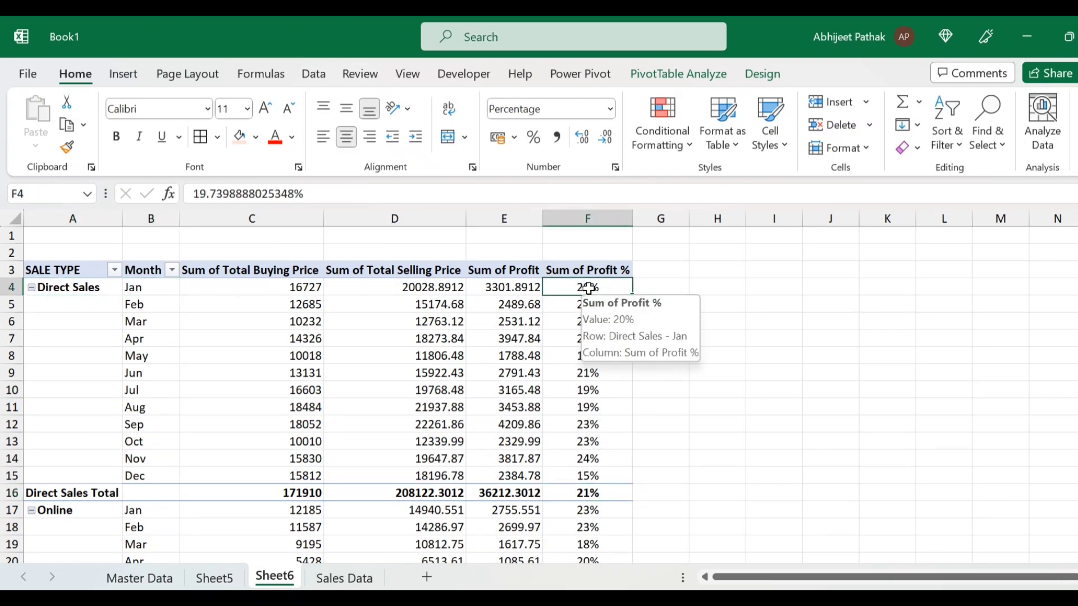
scroll(141, 484, down, 1)
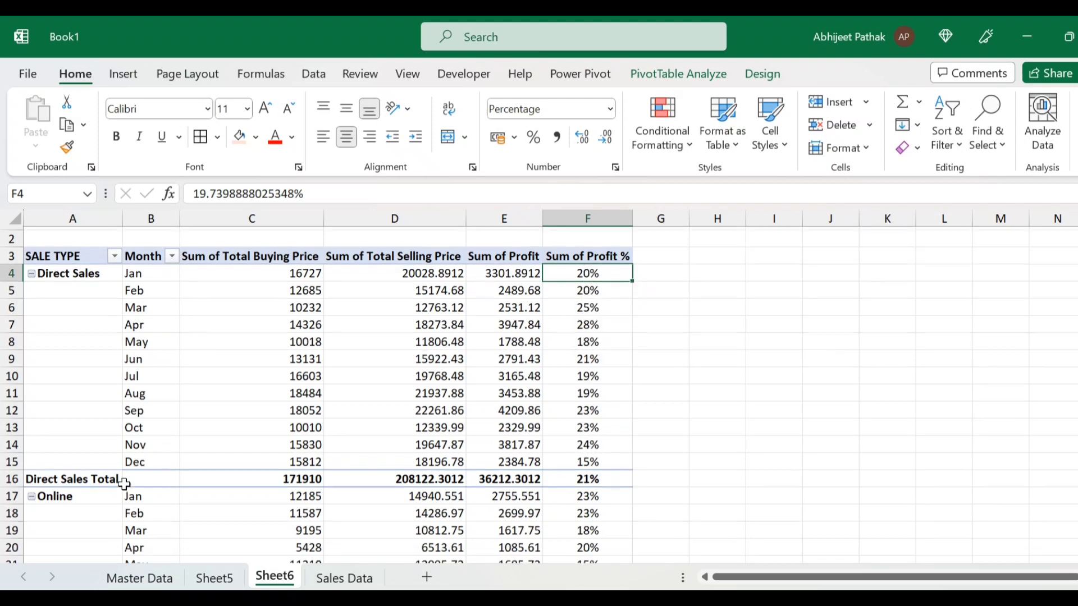
click(588, 476)
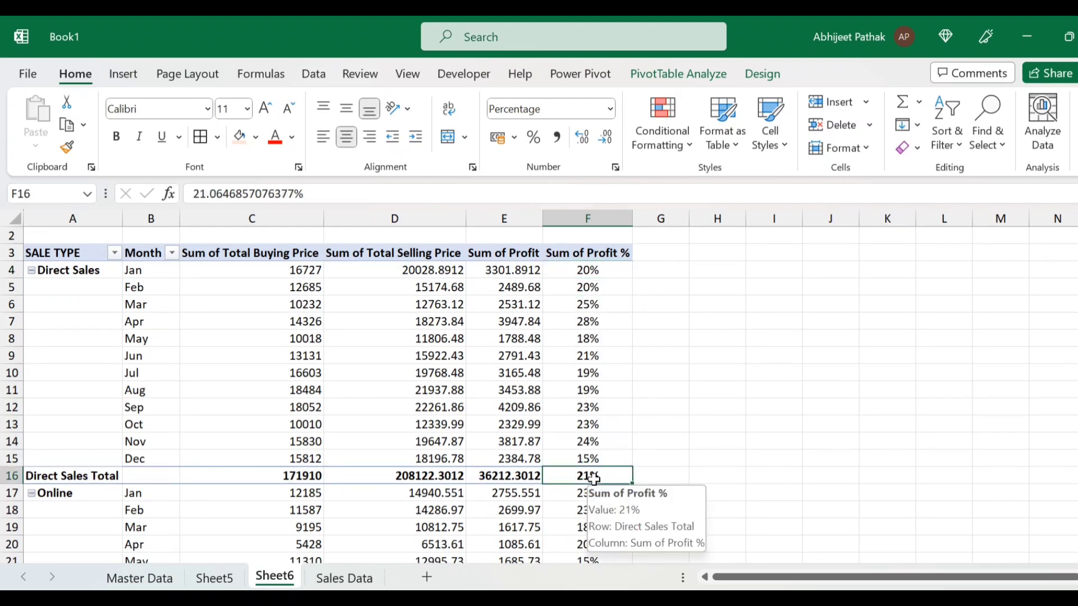
Step: Examine the Online and Wholesaler profit percentages and the grand totals for selling price, profit and profit percentage
scroll(593, 479, down, 3)
scroll(594, 479, down, 2)
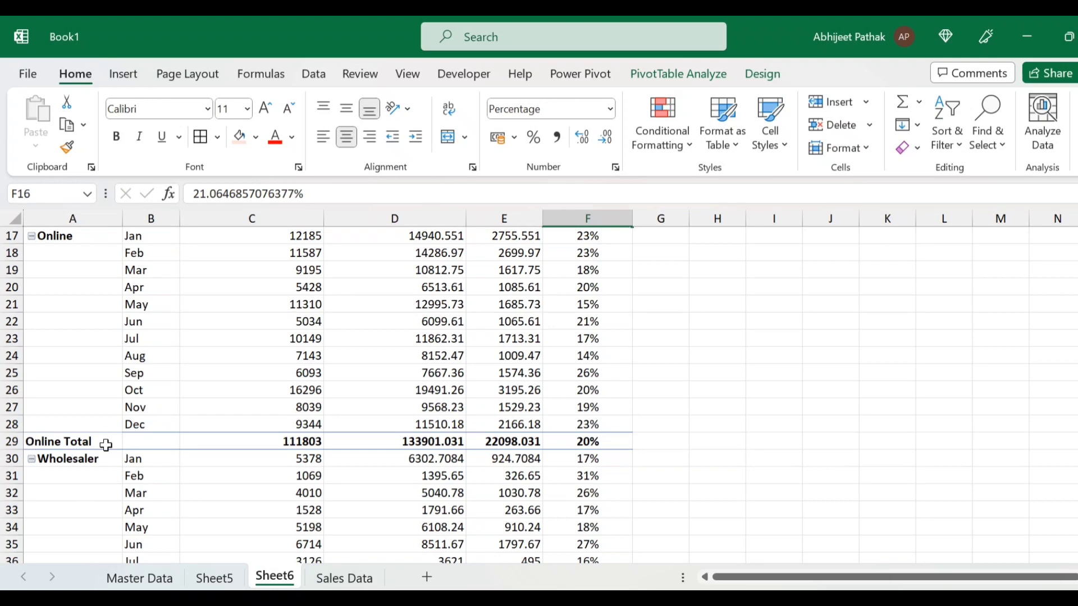
scroll(593, 444, down, 5)
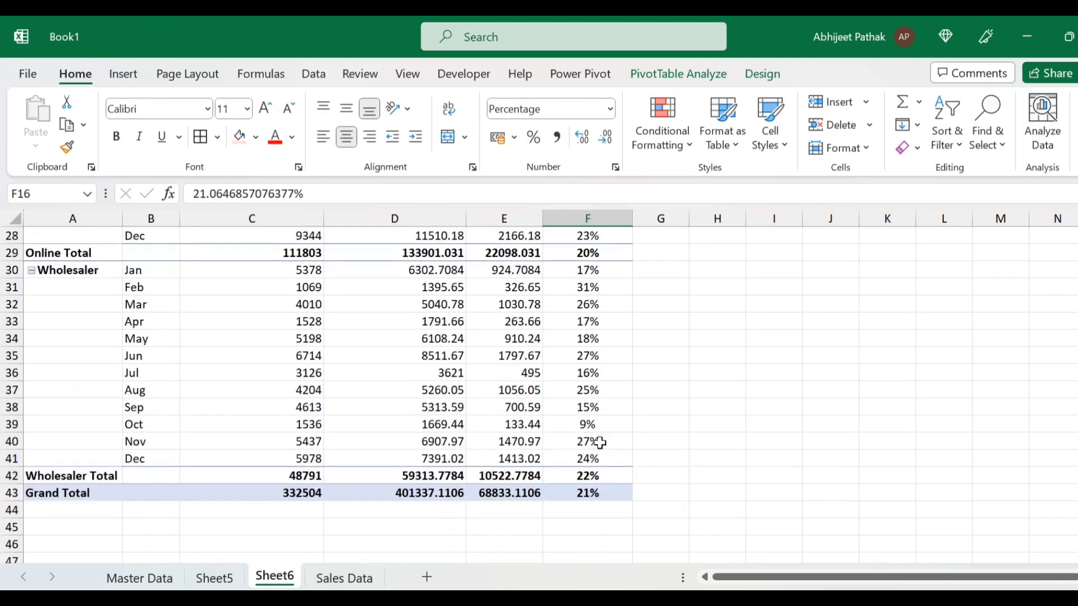
mouse_move(593, 395)
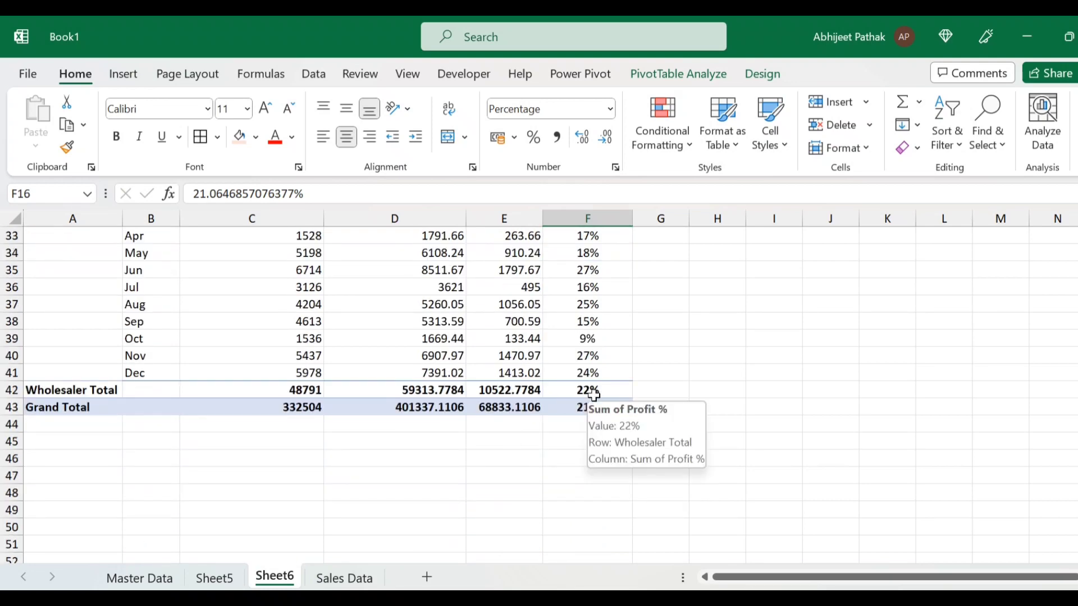
scroll(594, 394, up, 1)
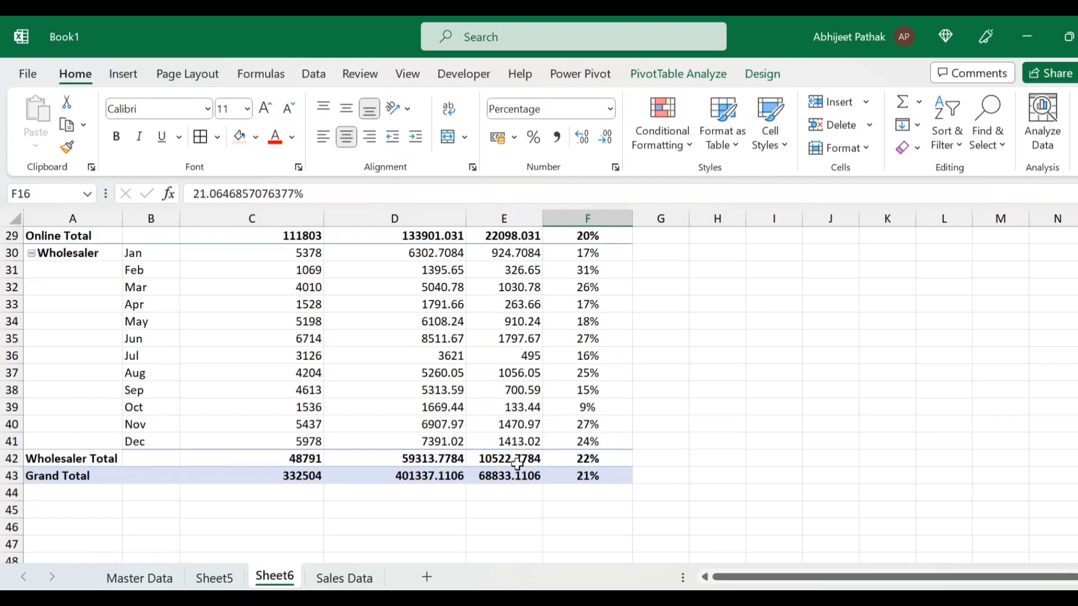
scroll(517, 464, up, 1)
mouse_move(583, 466)
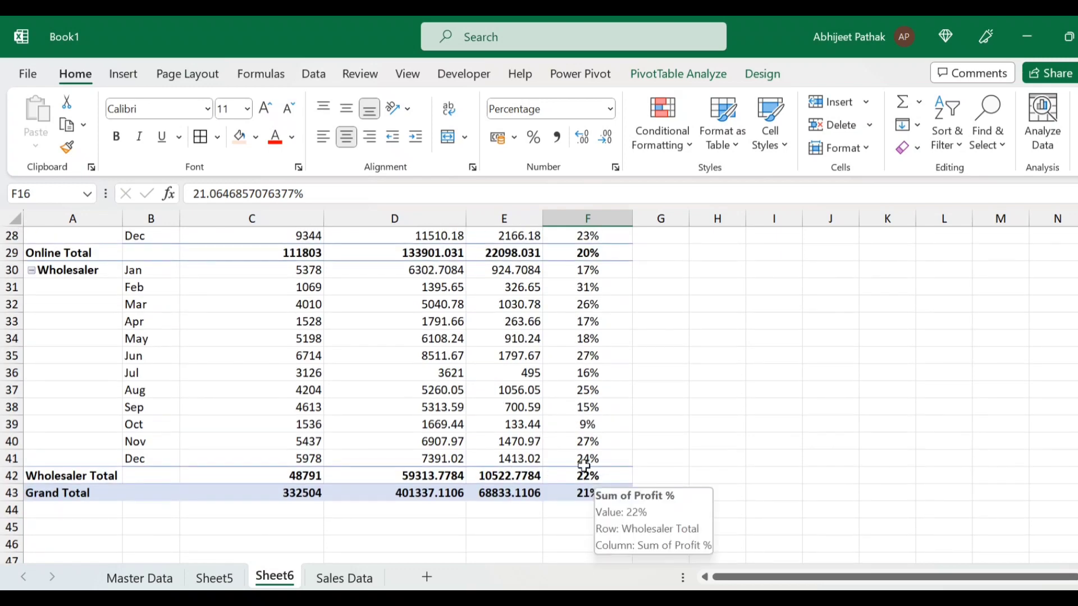
scroll(584, 466, up, 1)
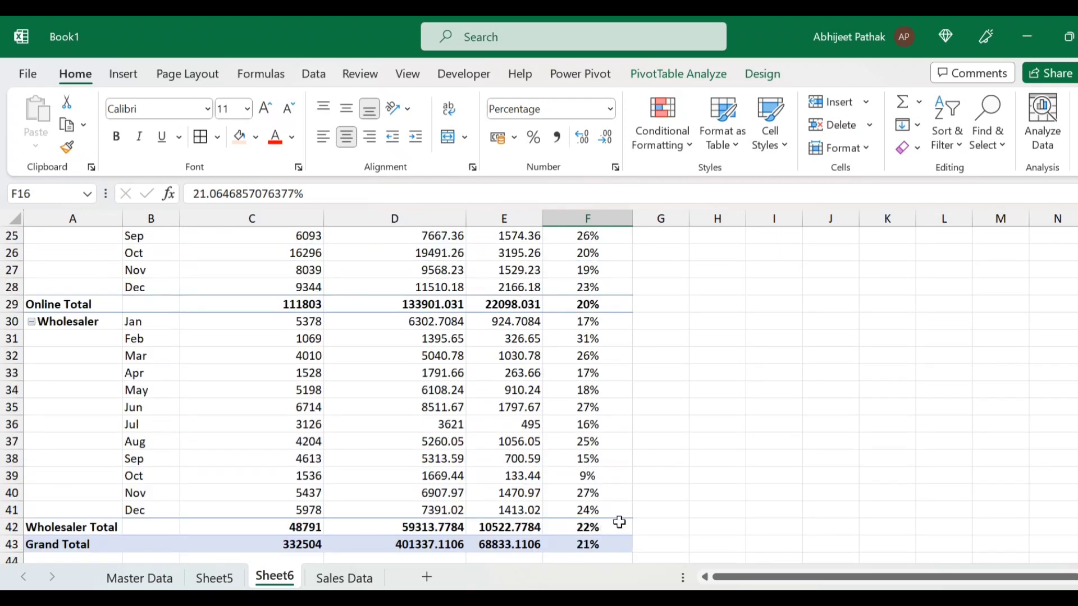
scroll(618, 521, up, 5)
scroll(618, 520, down, 8)
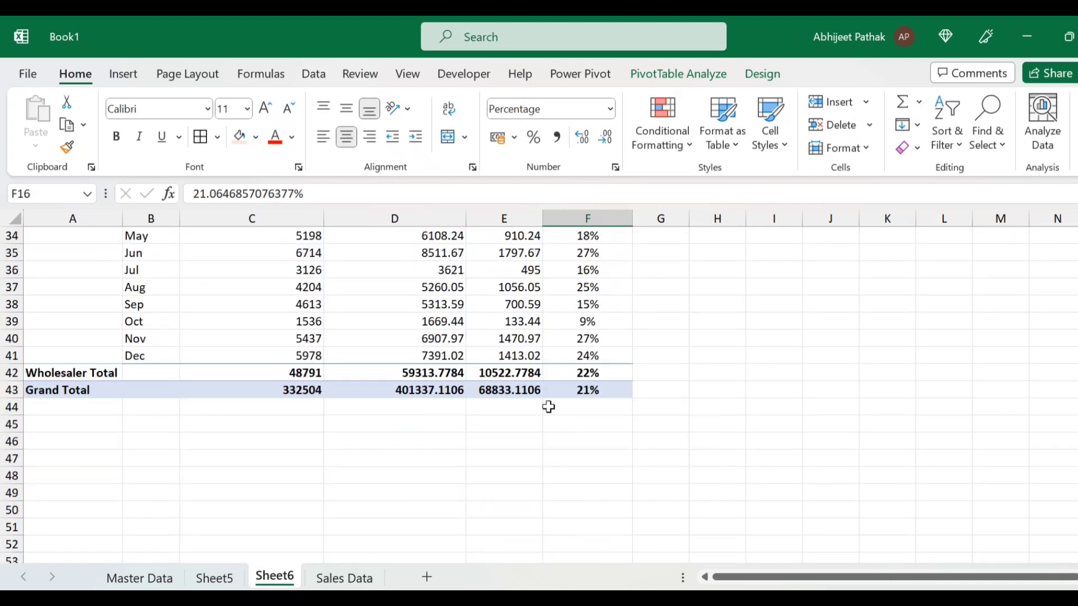
mouse_move(304, 395)
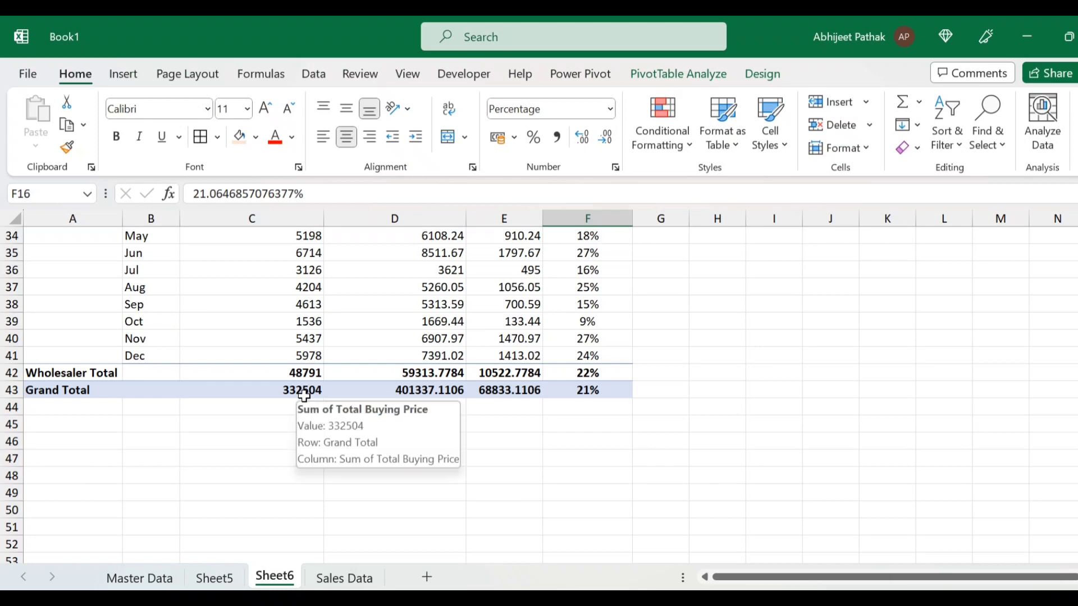
click(402, 392)
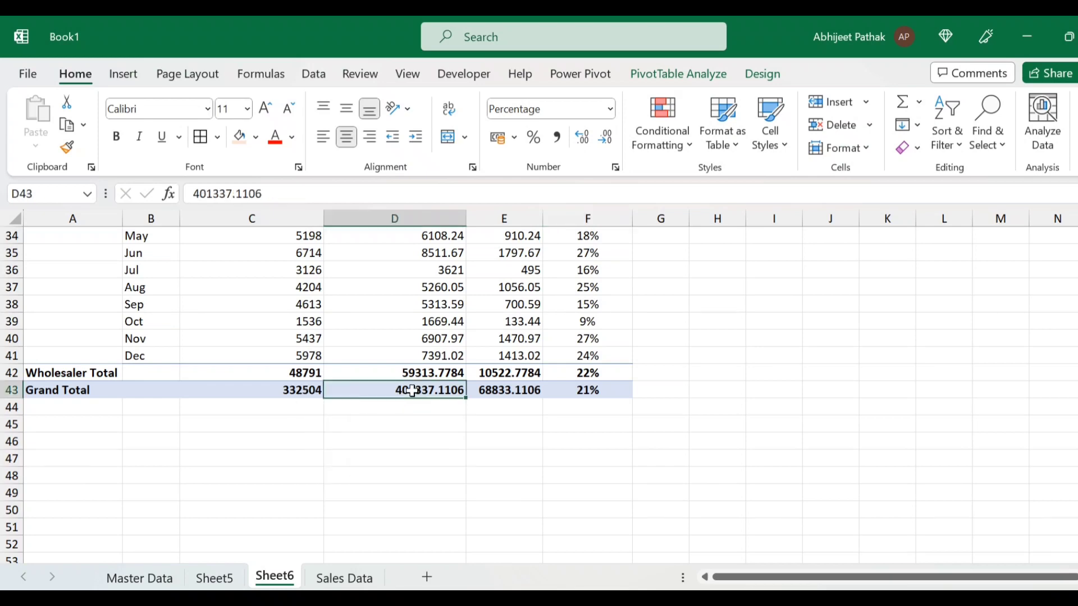
click(509, 394)
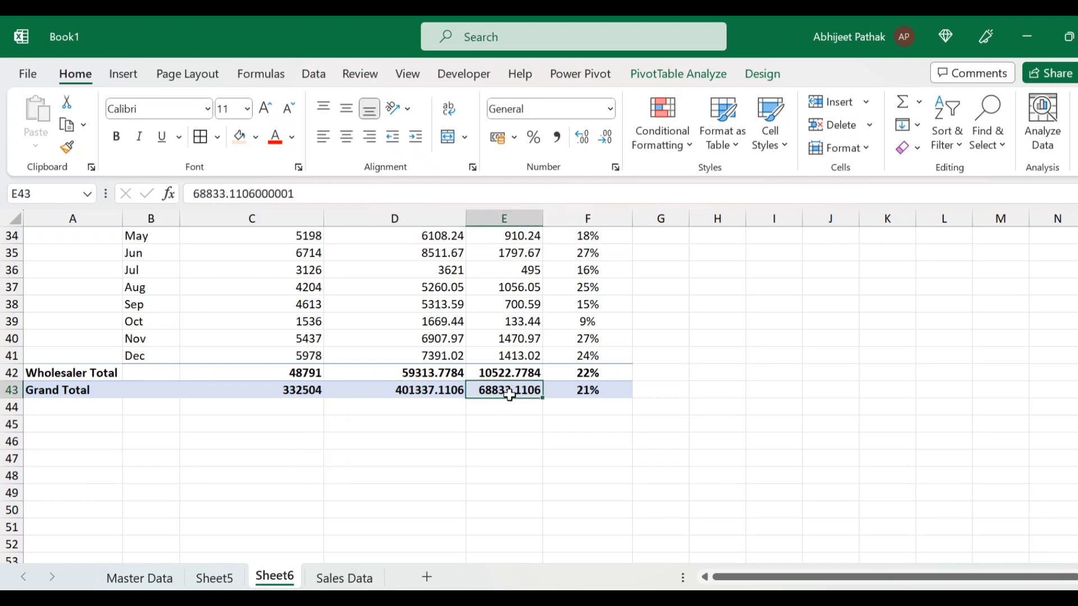
click(594, 393)
scroll(610, 413, up, 11)
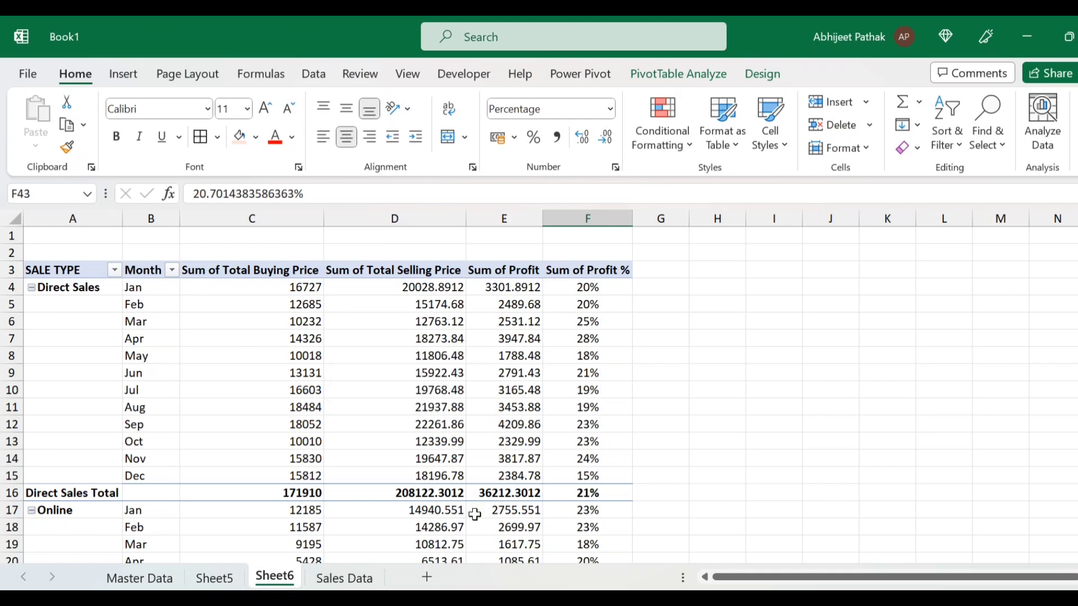
Step: Review the source records on the Sales Data sheet and return to the PivotTable on Sheet6
click(168, 582)
click(344, 578)
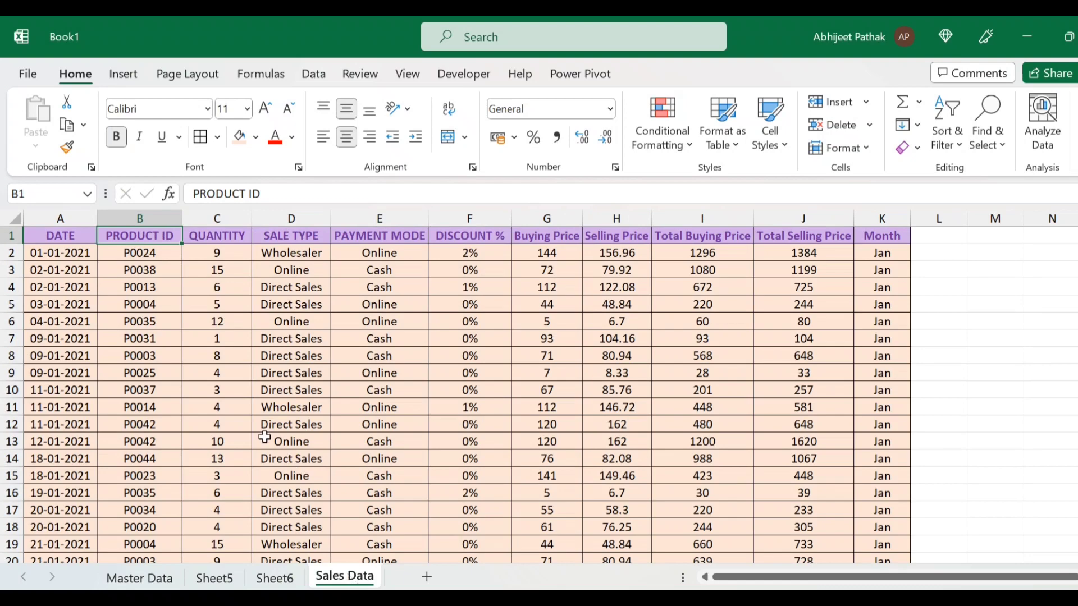
scroll(265, 438, down, 20)
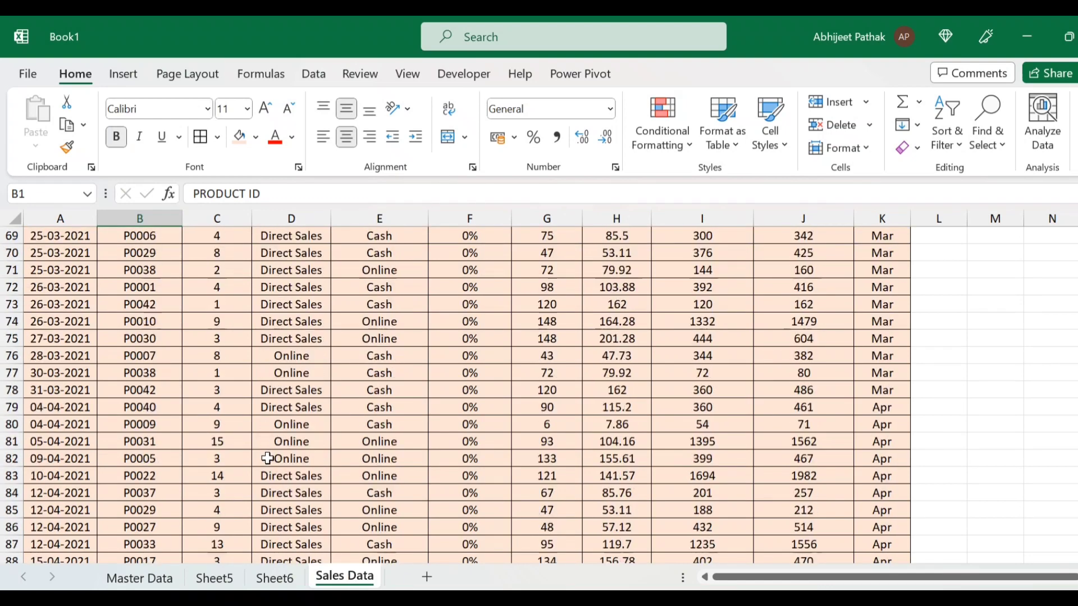
scroll(268, 458, down, 20)
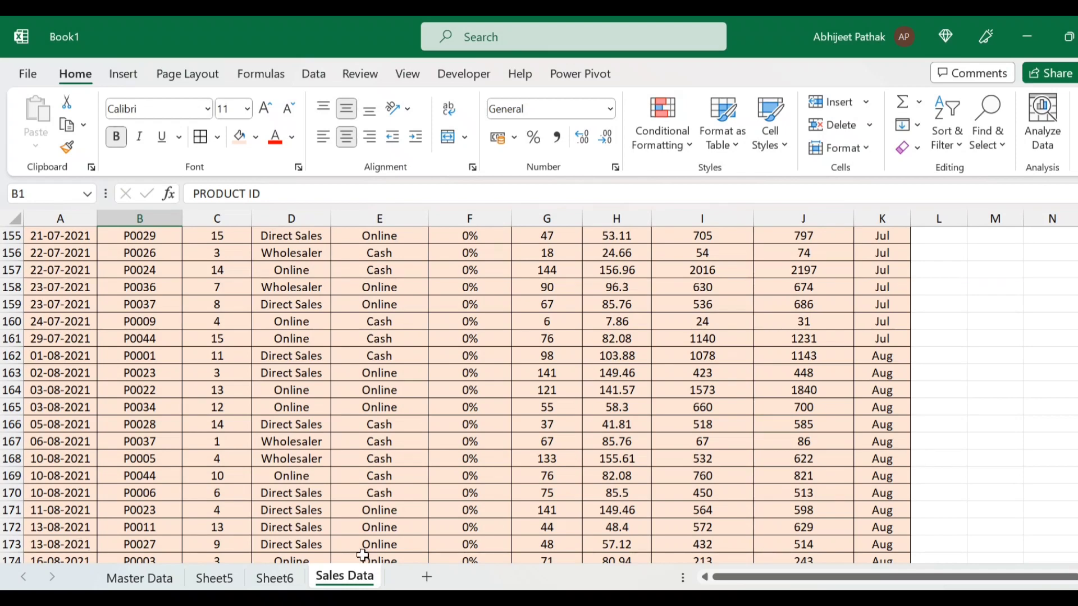
scroll(930, 458, up, 20)
scroll(930, 459, up, 20)
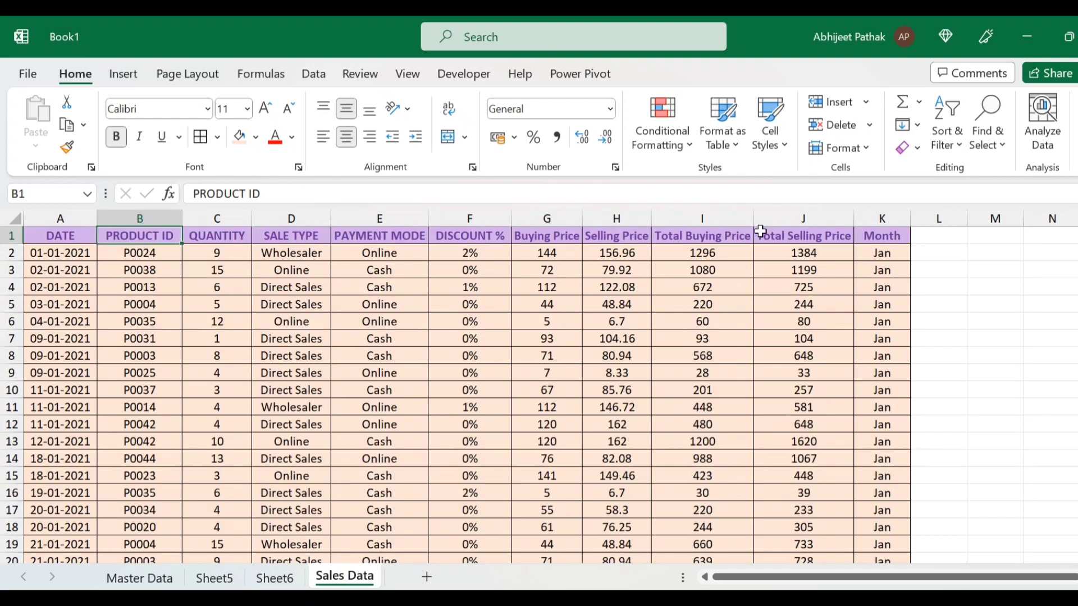
click(281, 578)
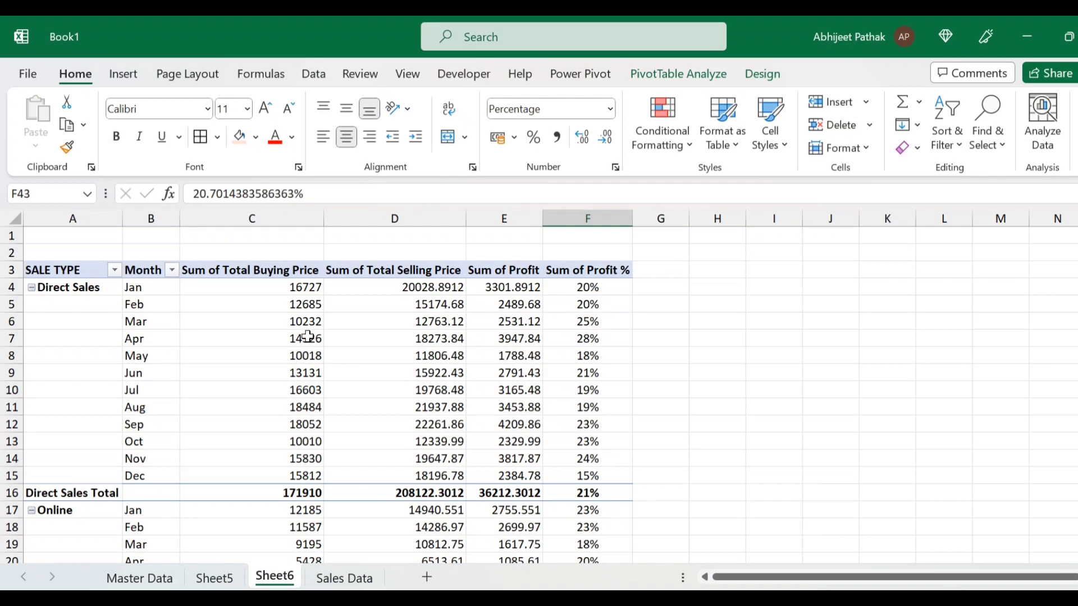
Step: Refresh the PivotTable and check its source range in the Change PivotTable Data Source settings
click(292, 324)
right_click(292, 323)
click(360, 351)
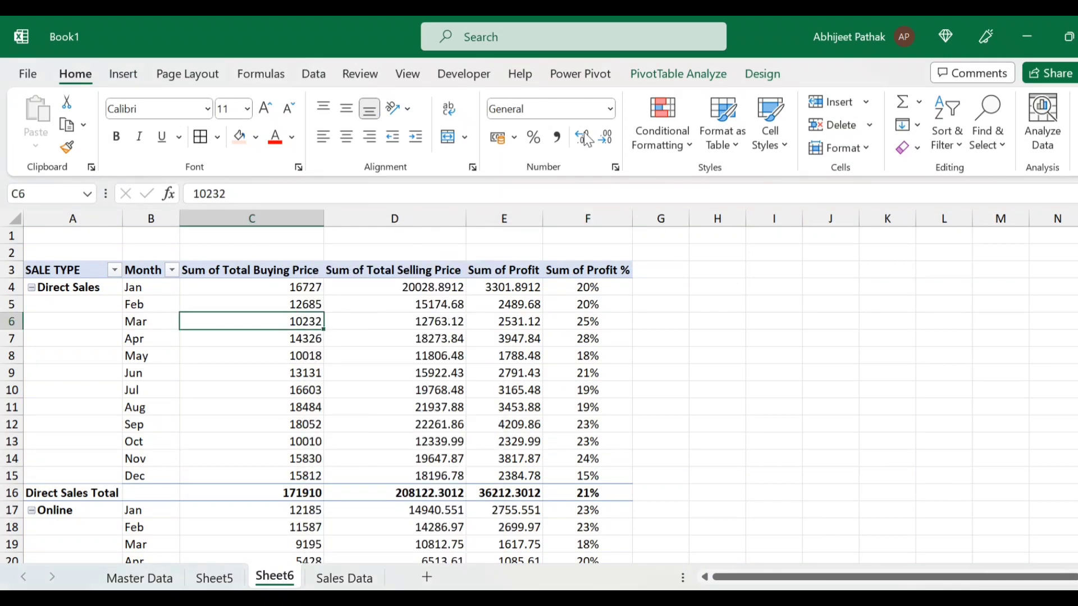
click(707, 73)
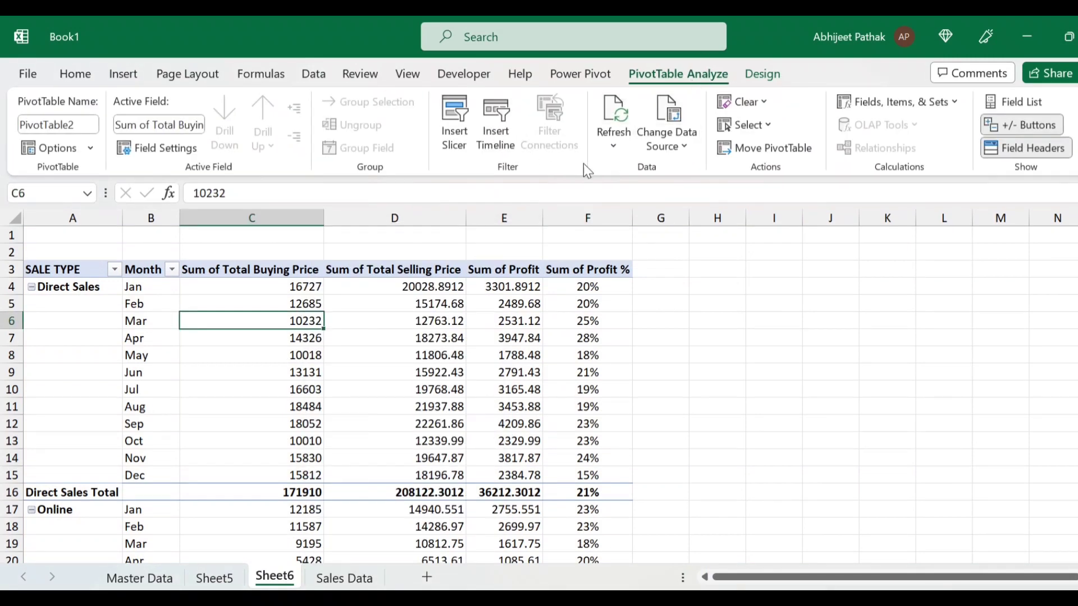
click(679, 147)
click(718, 173)
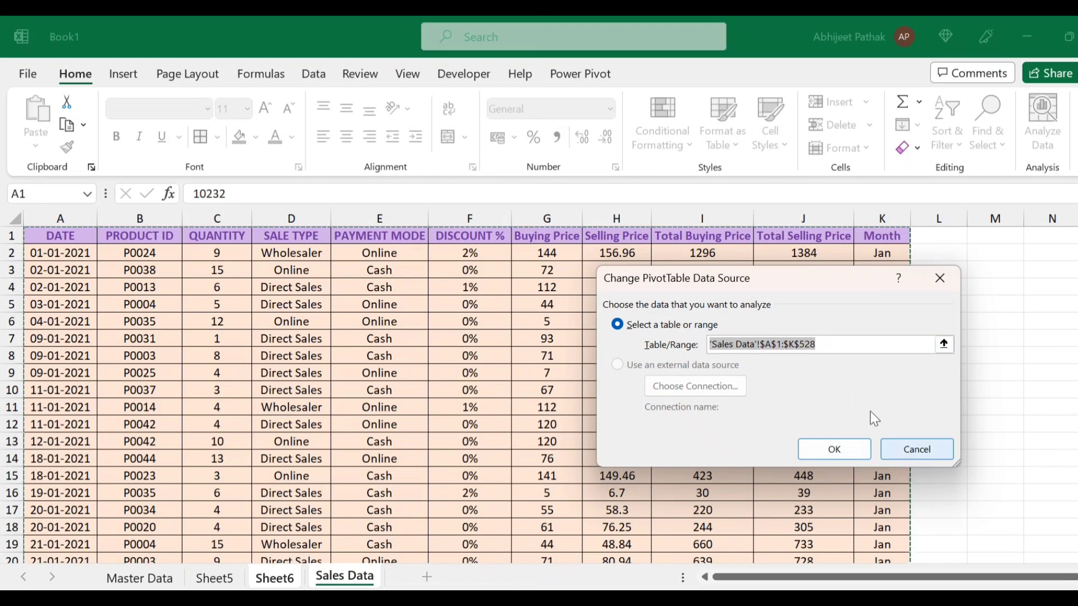
click(917, 450)
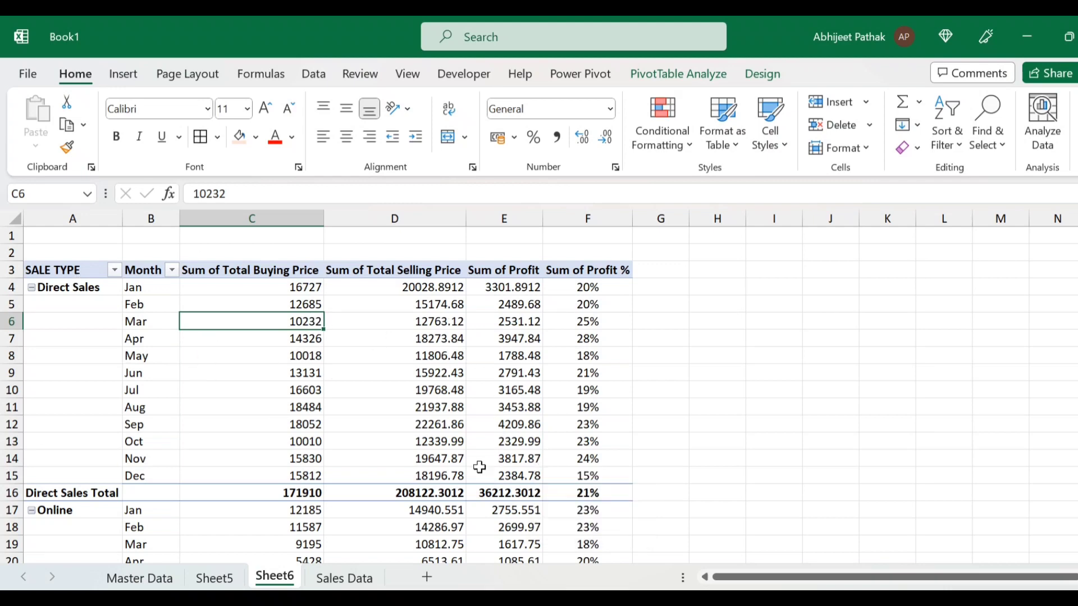
Step: Rename Sheet6 as "Sale type and month wise repot"
double_click(284, 575)
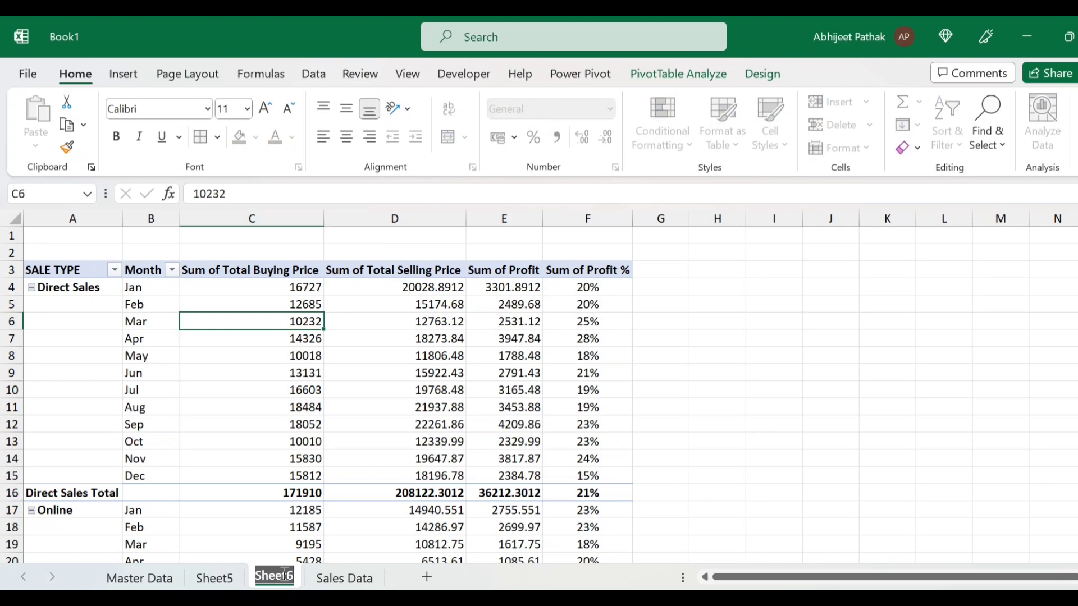
text(S)
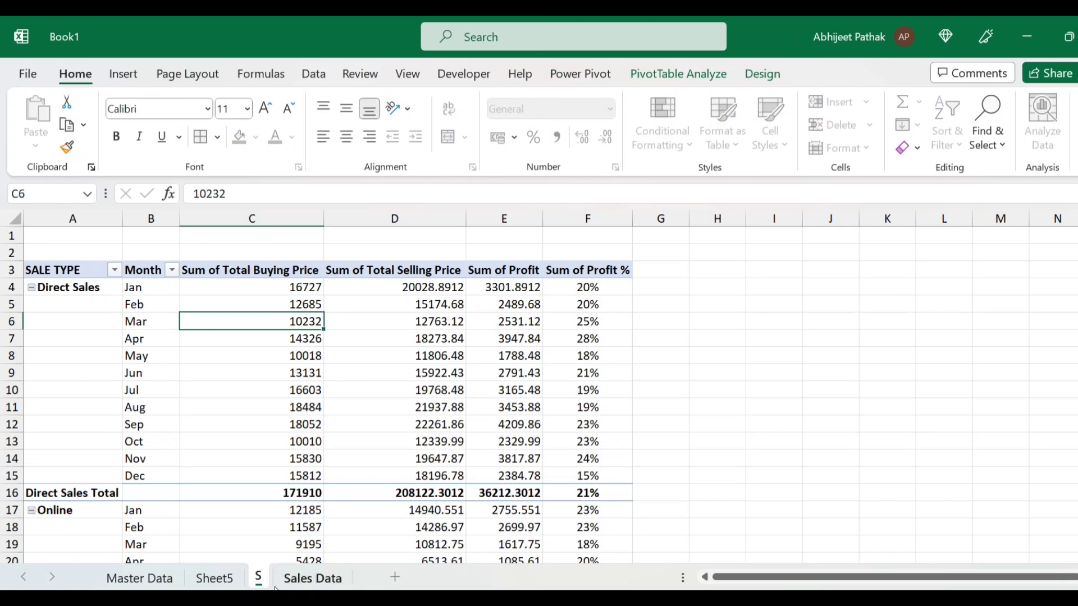
text(ale type)
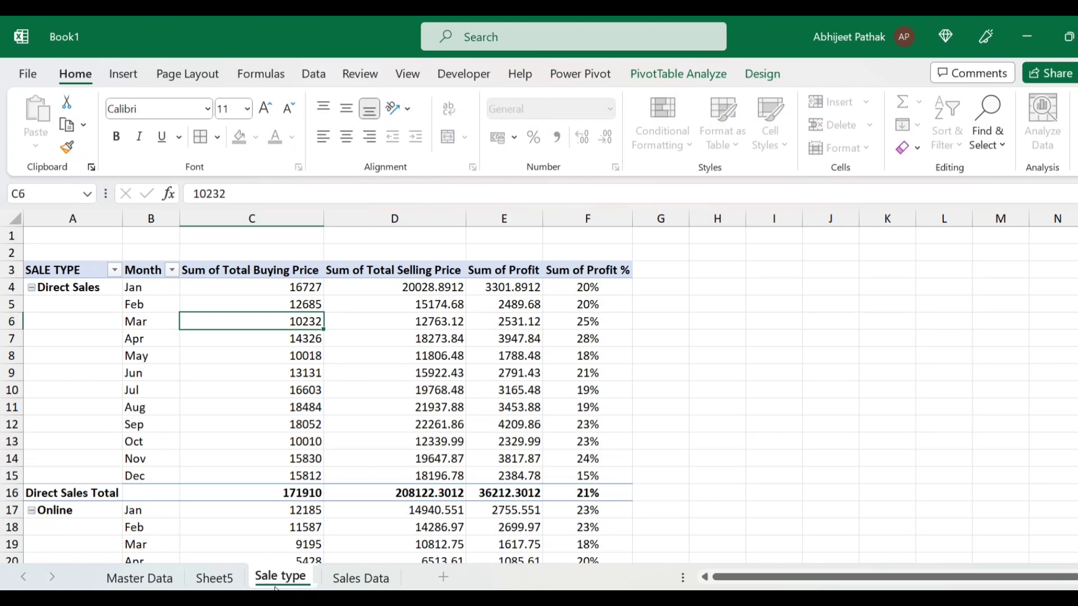
text( and month wise)
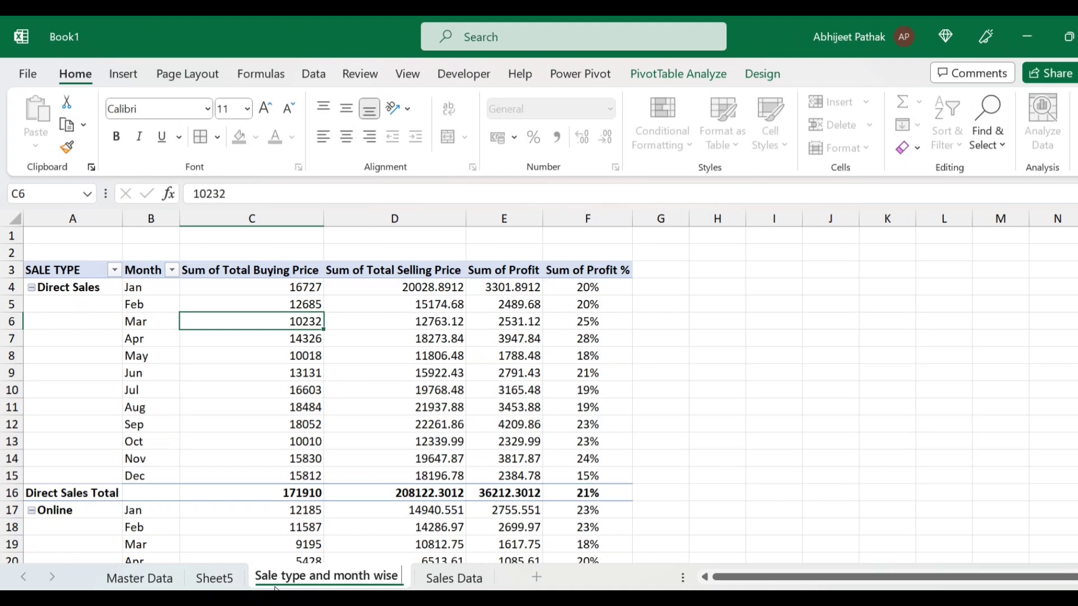
text( repot)
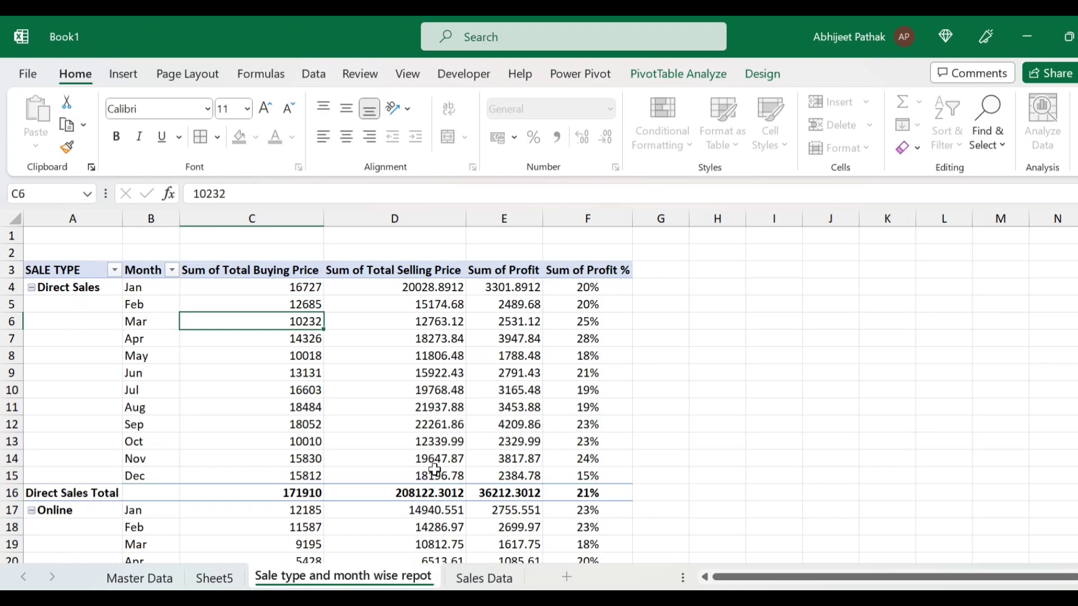
click(422, 315)
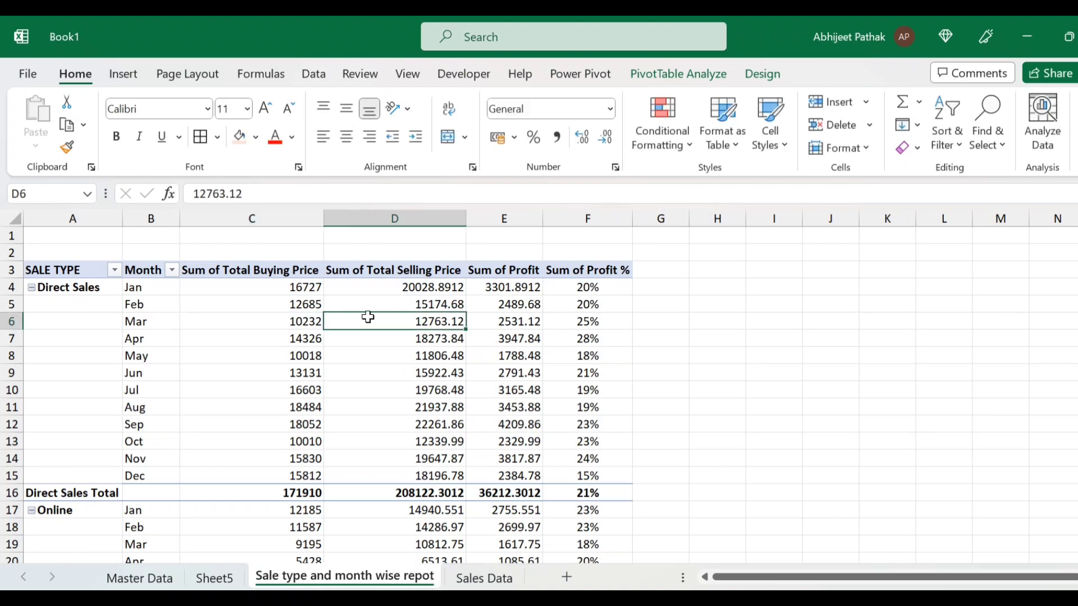
Step: Collapse the entire SALE TYPE field so each sale type occupies a single row
click(42, 290)
right_click(50, 293)
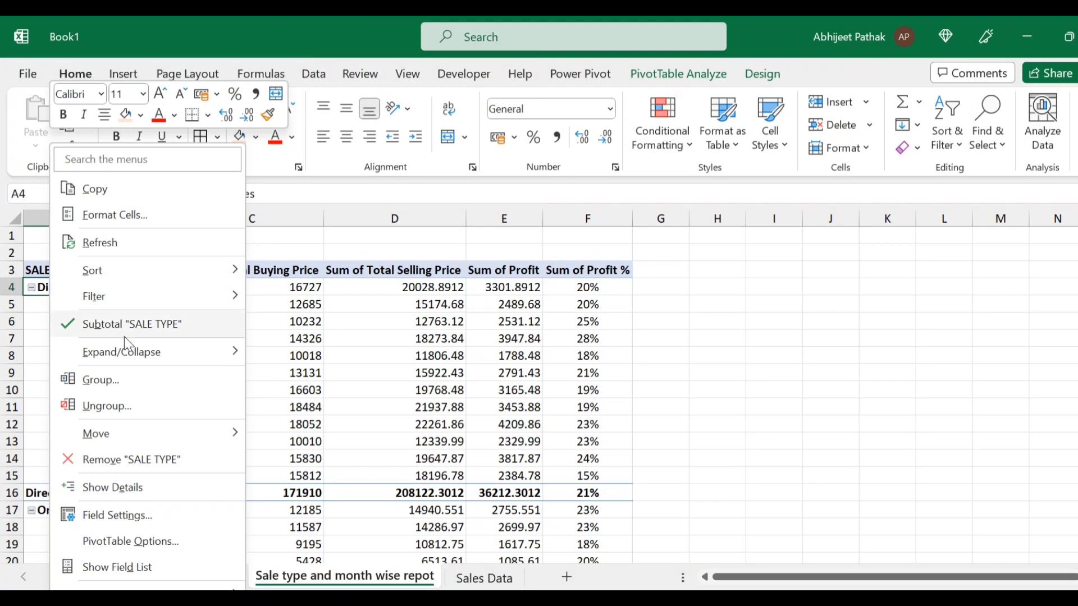
mouse_move(230, 352)
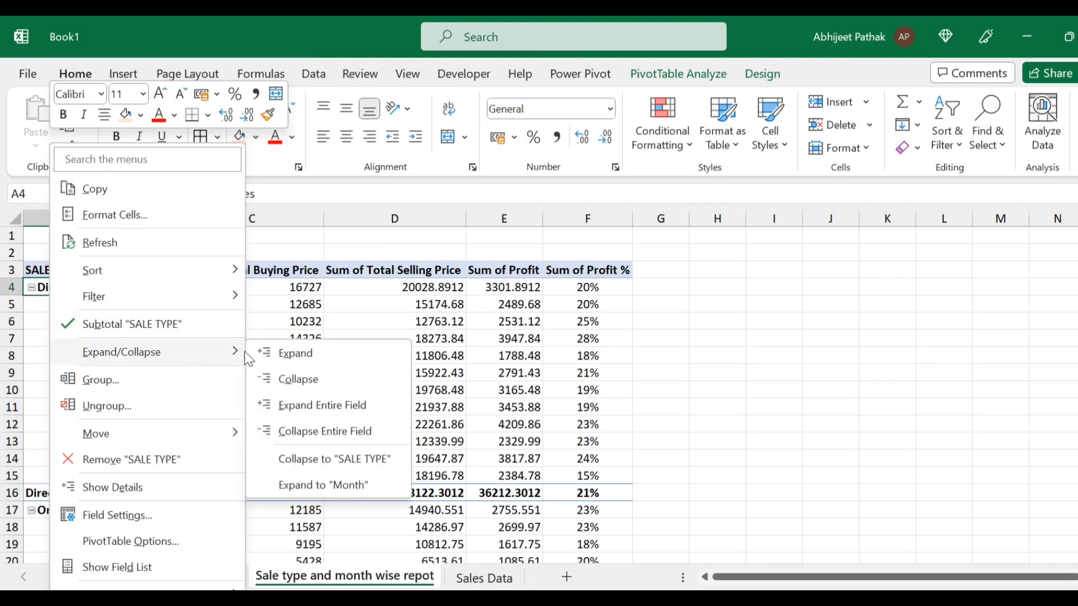
click(345, 433)
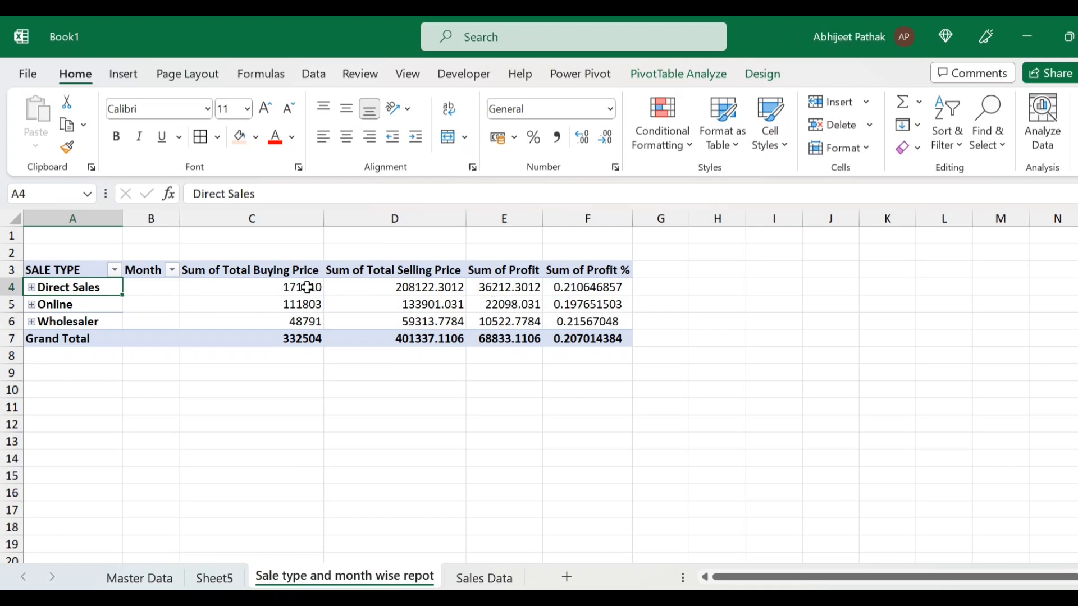
Step: Format the Sum of Profit % values of the three collapsed sale types and the grand total as percentages
click(425, 287)
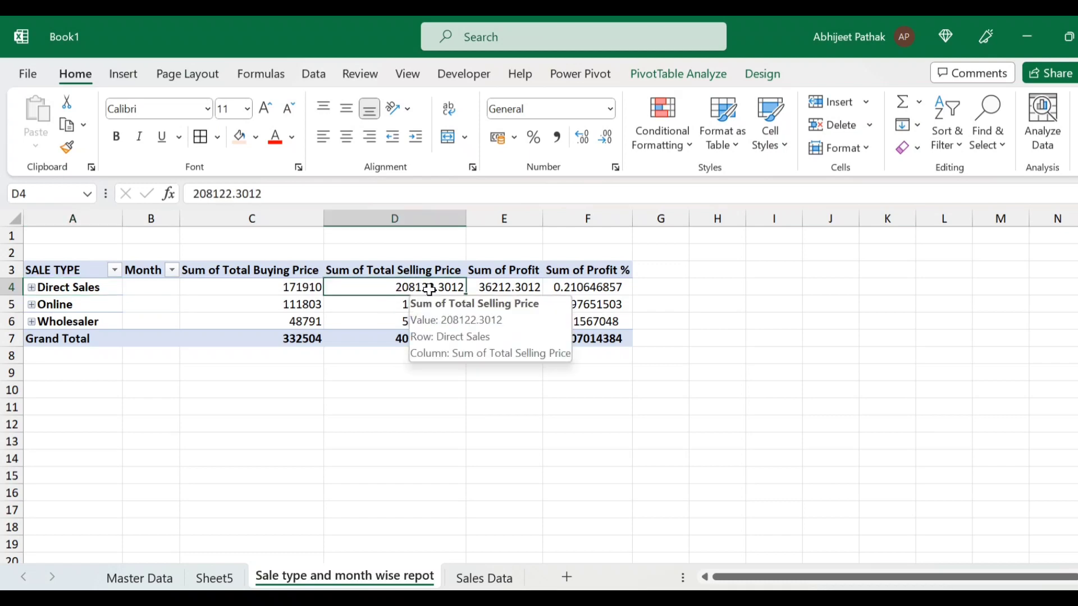
click(524, 293)
click(587, 290)
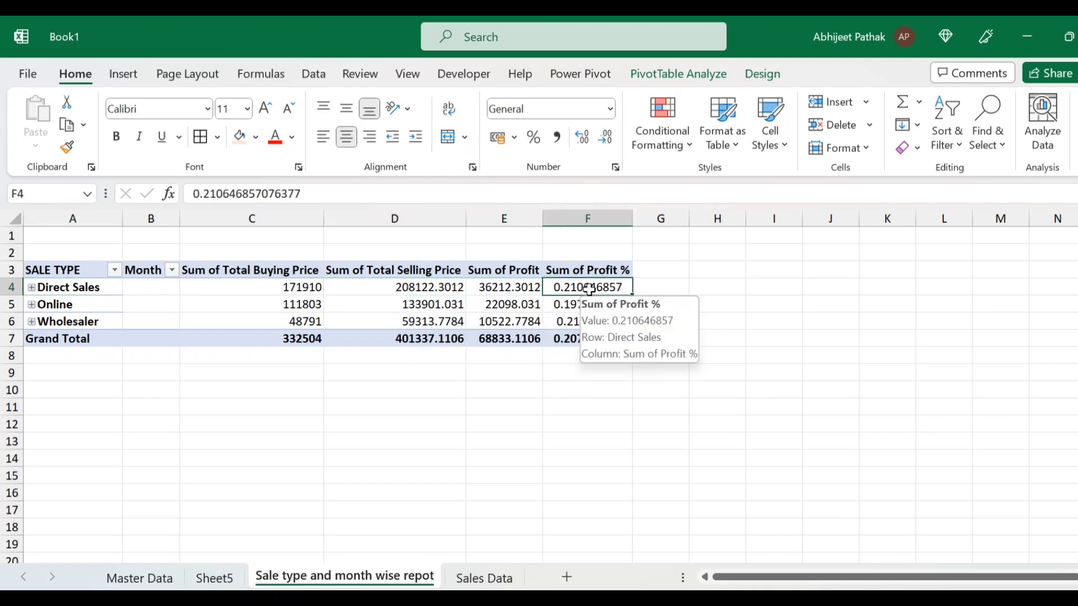
drag(587, 288, 587, 323)
click(533, 137)
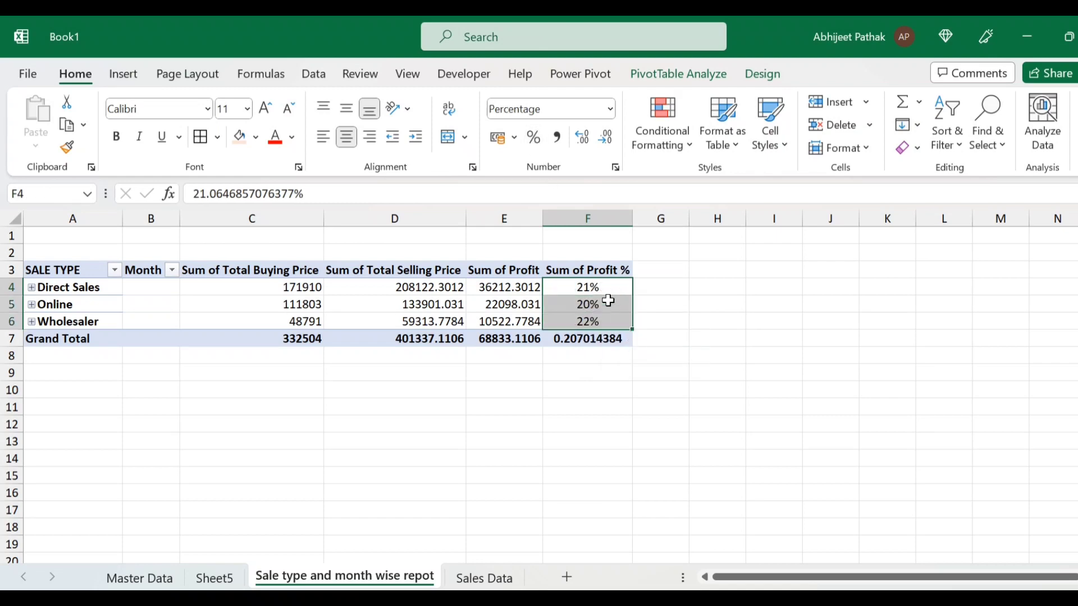
click(599, 338)
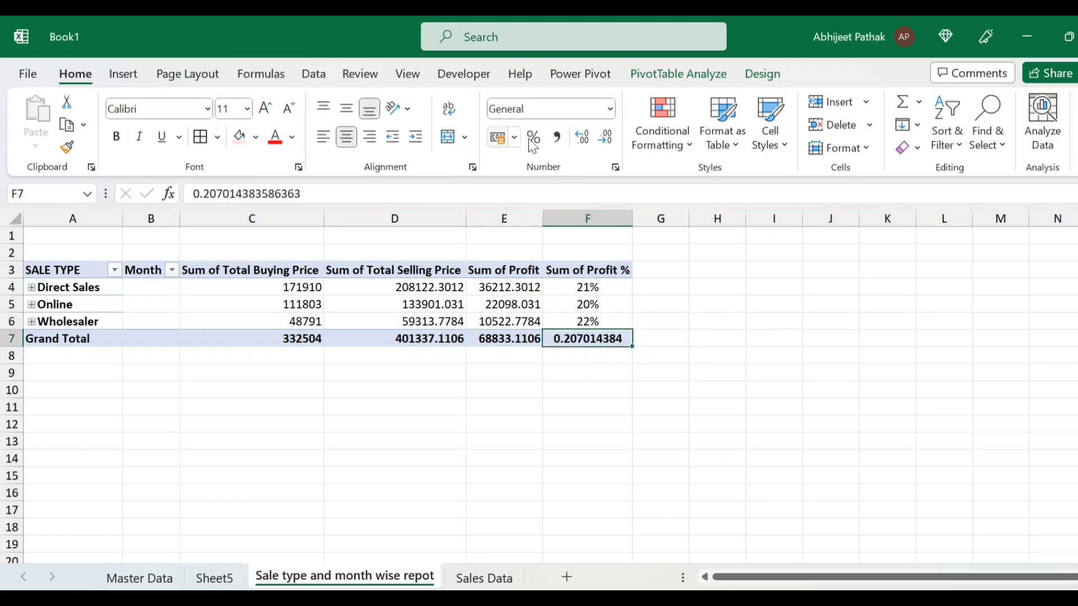
click(533, 137)
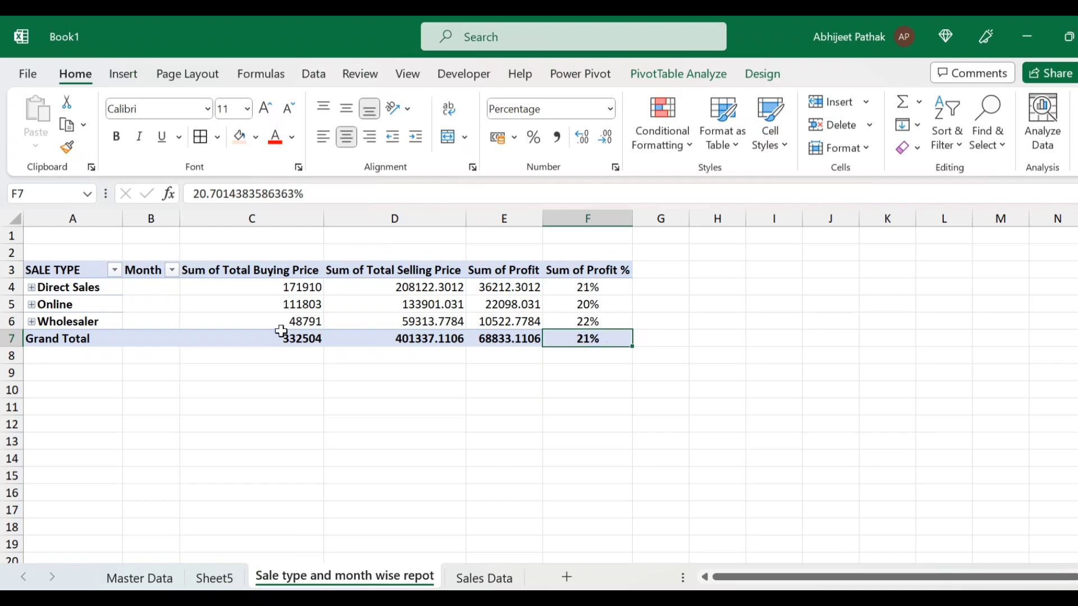
Step: Expand Direct Sales, Online and Wholesaler to show their monthly rows
mouse_move(604, 318)
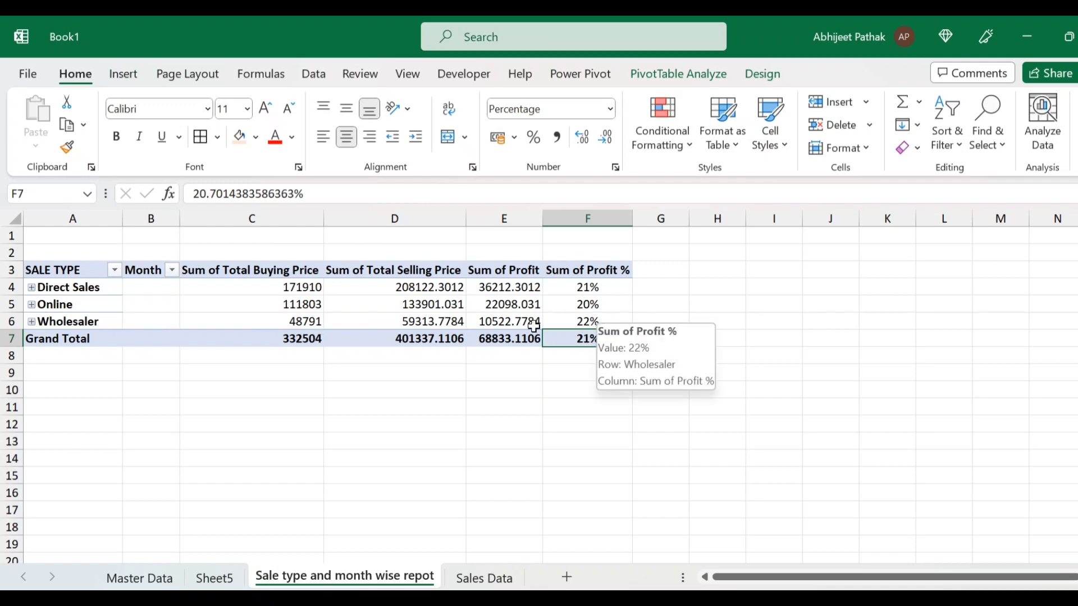
click(31, 288)
click(30, 286)
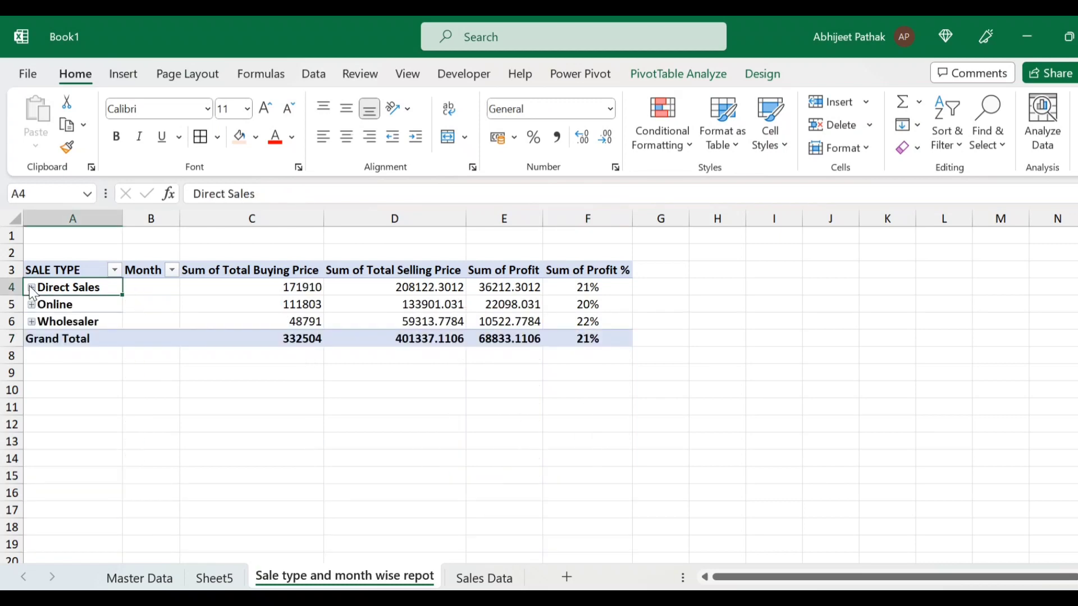
click(29, 285)
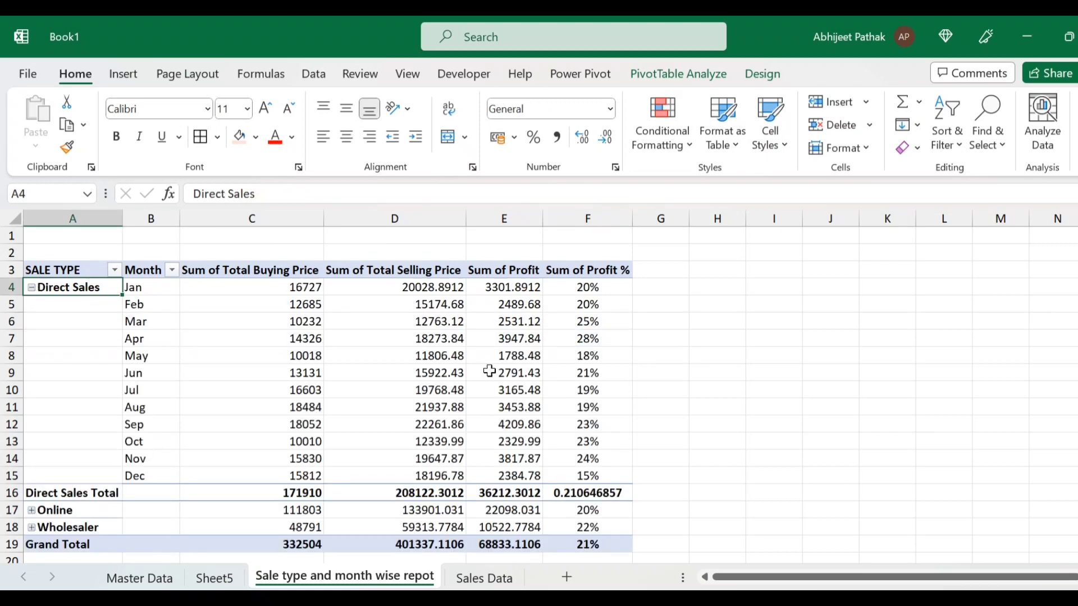
click(32, 510)
scroll(35, 505, down, 4)
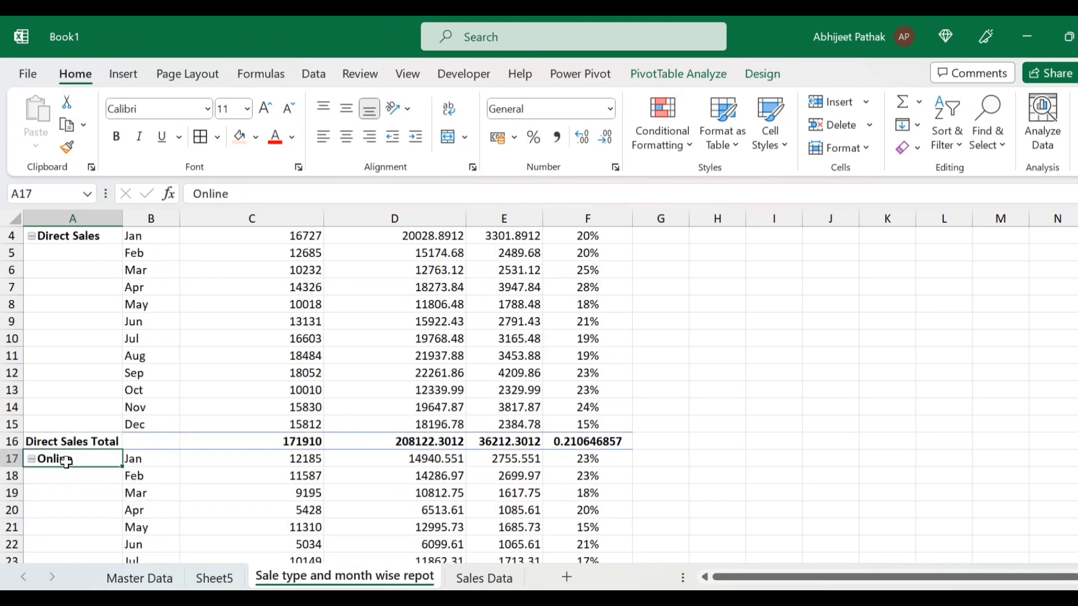
click(32, 510)
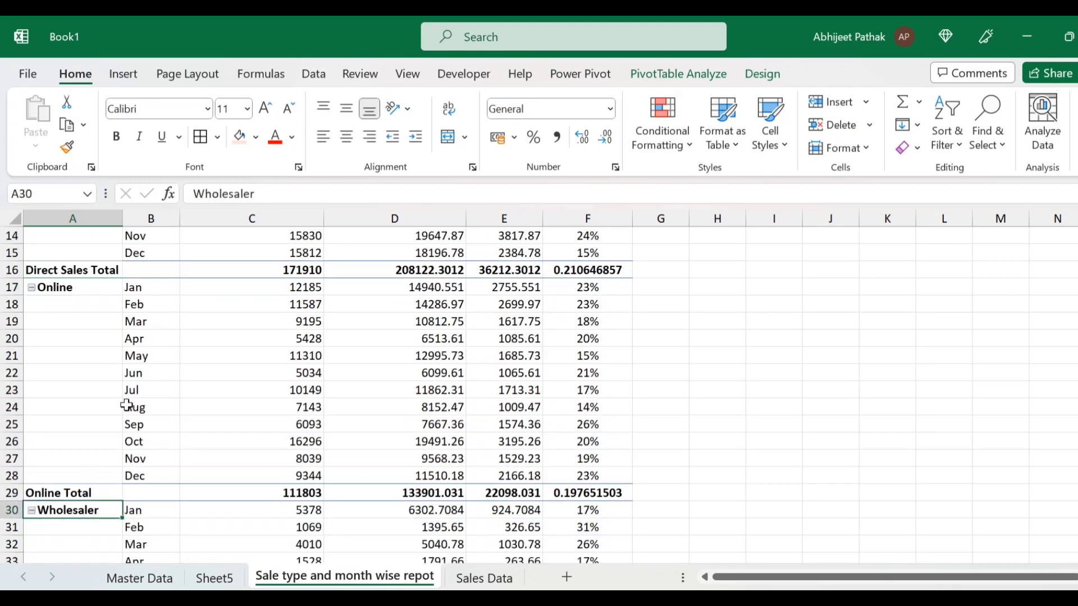
scroll(126, 404, up, 4)
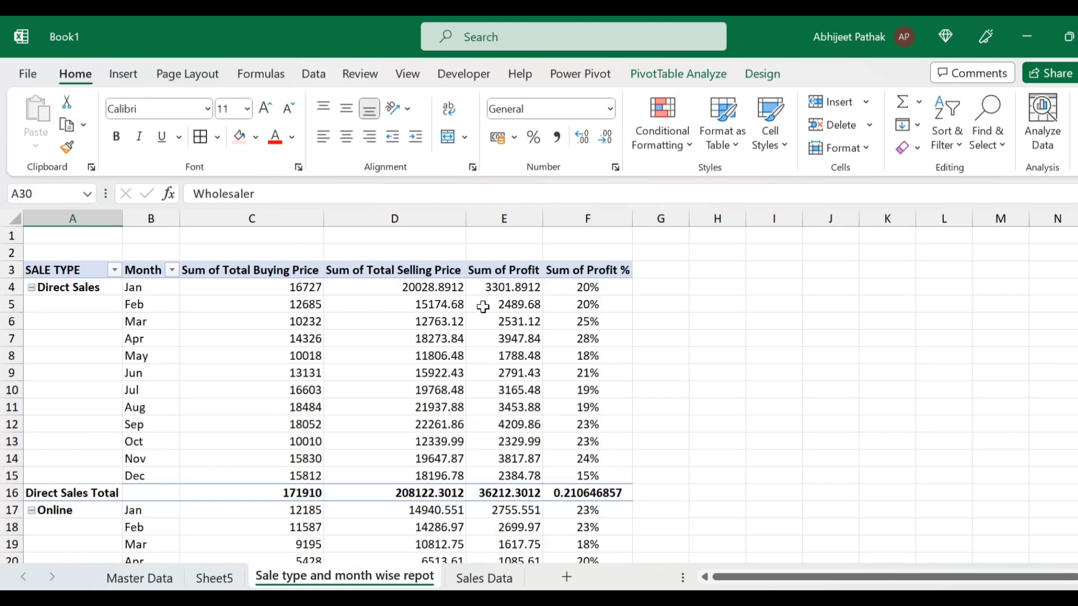
click(150, 289)
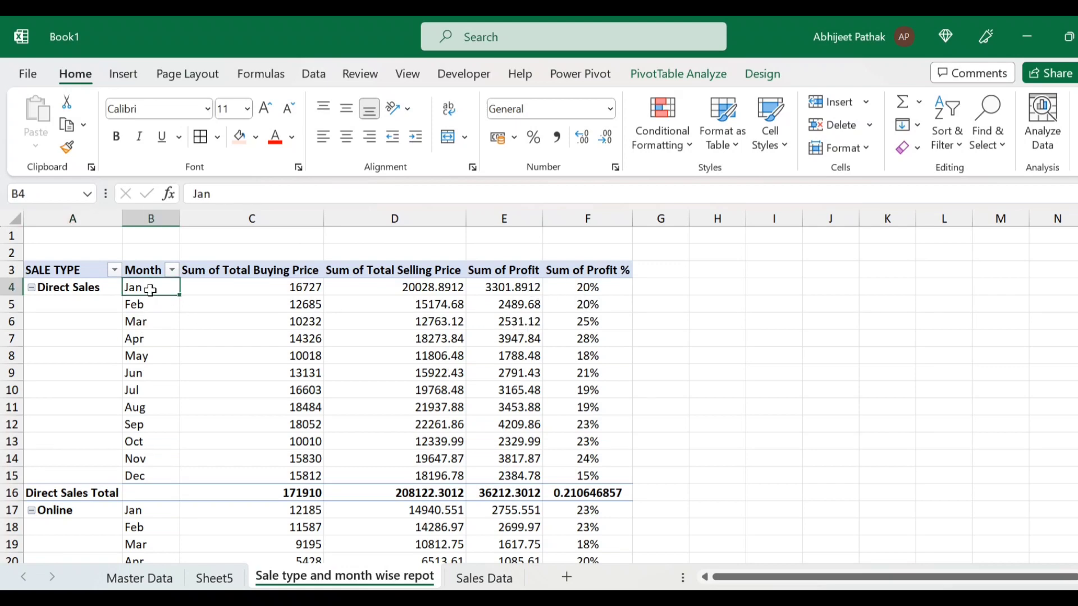
right_click(150, 290)
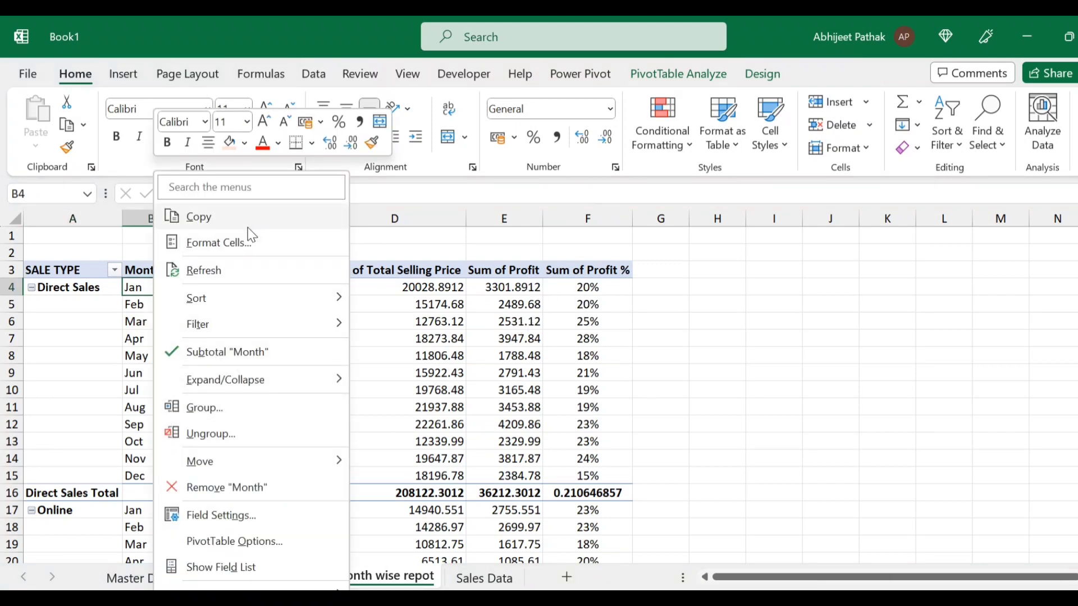
mouse_move(241, 329)
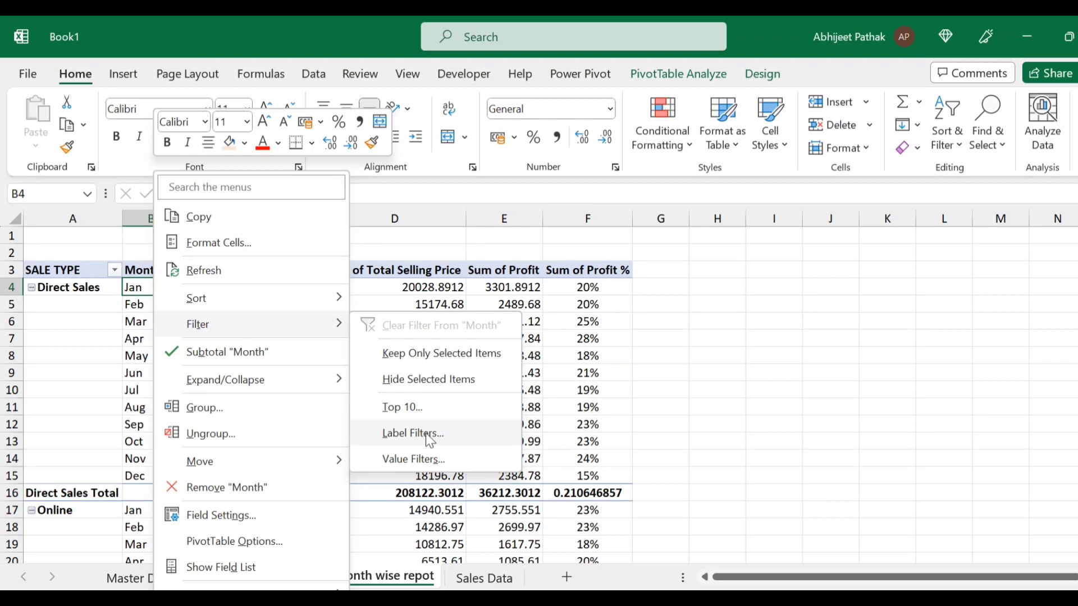
click(440, 407)
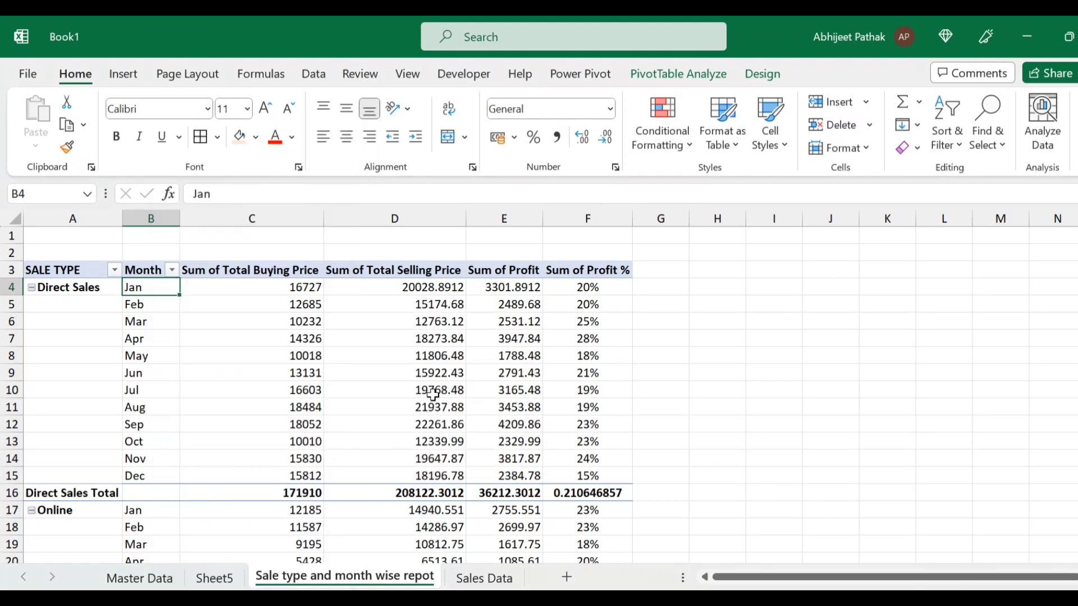
click(736, 374)
click(736, 374)
click(736, 374)
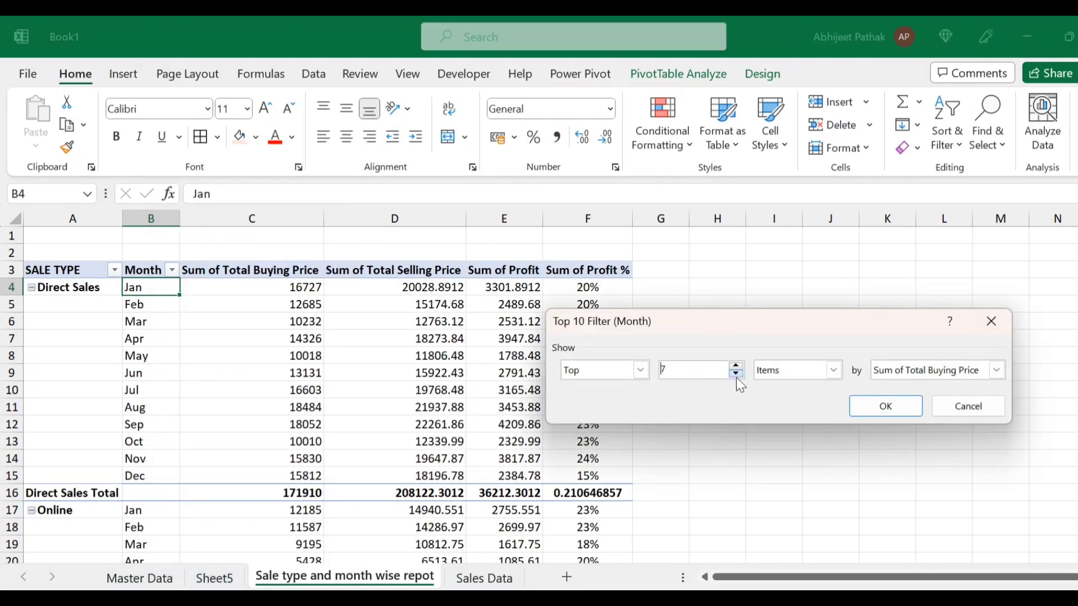
click(736, 374)
click(736, 374)
click(962, 372)
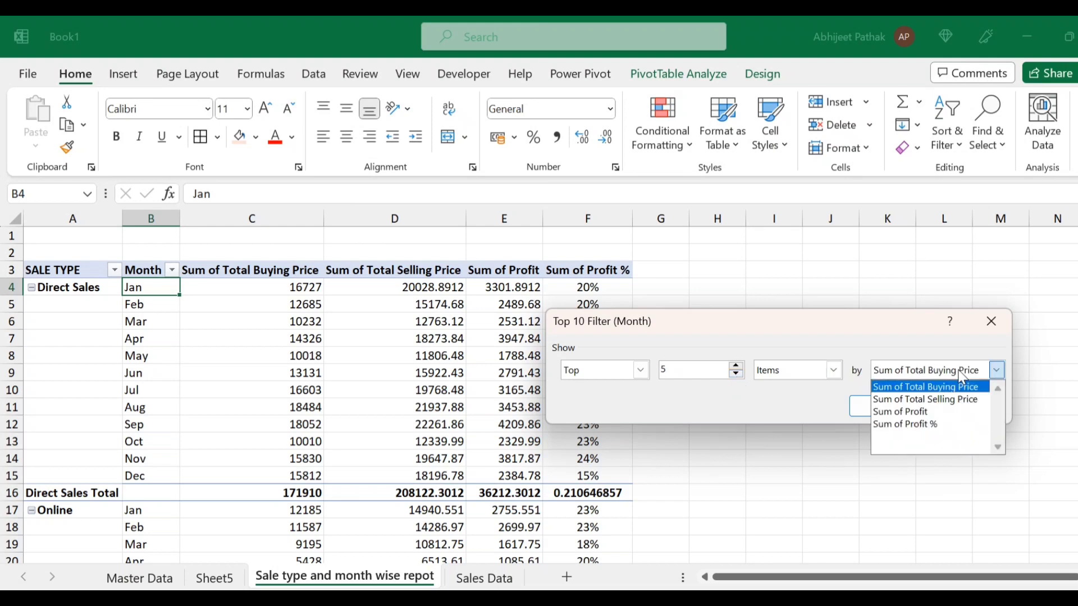
click(990, 323)
click(992, 320)
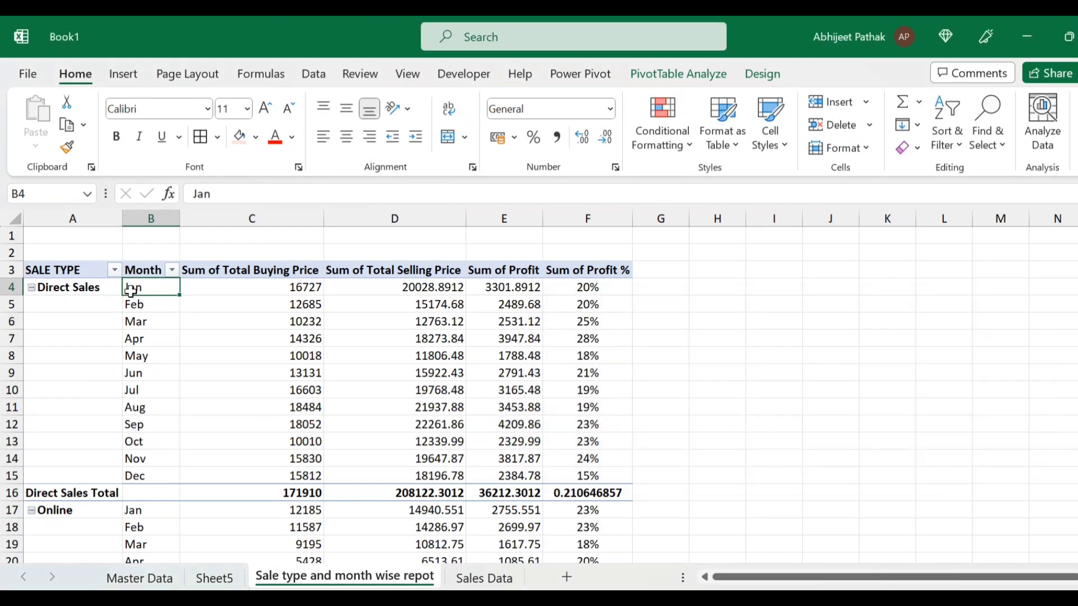
drag(597, 294, 608, 461)
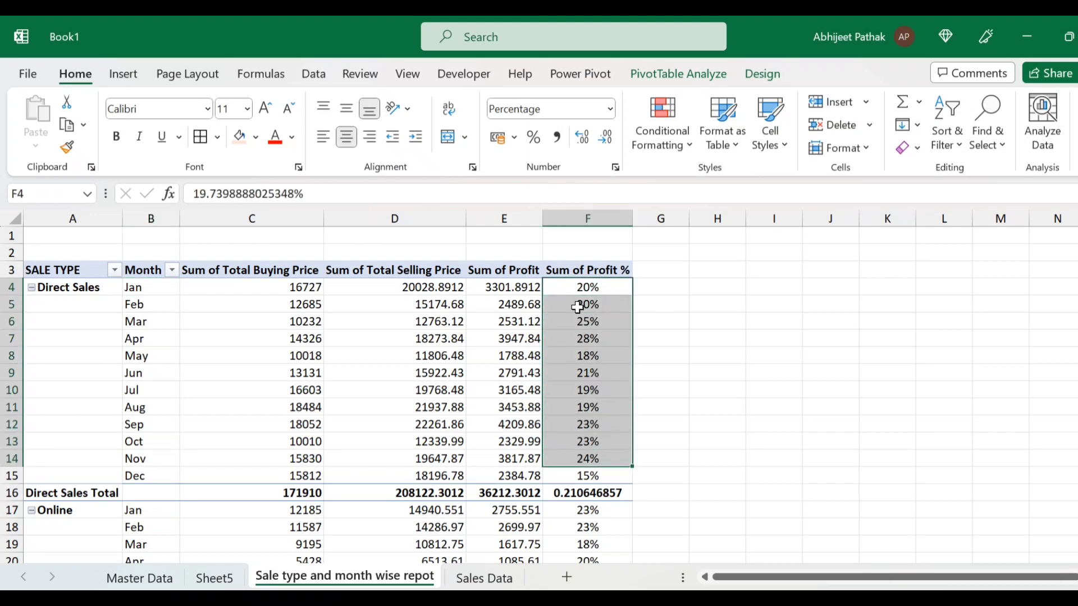
click(596, 287)
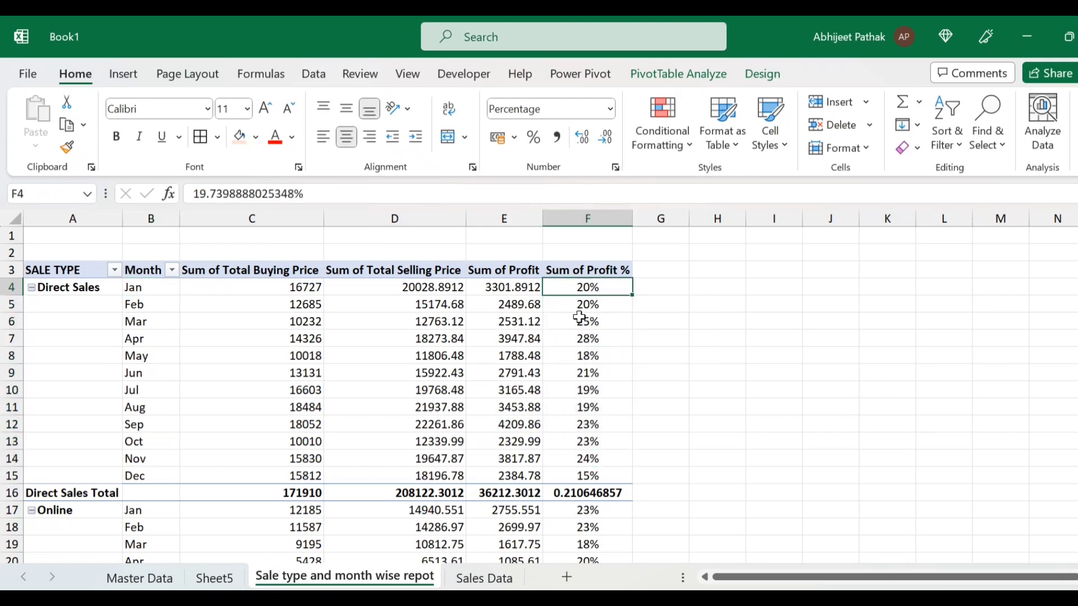
right_click(148, 291)
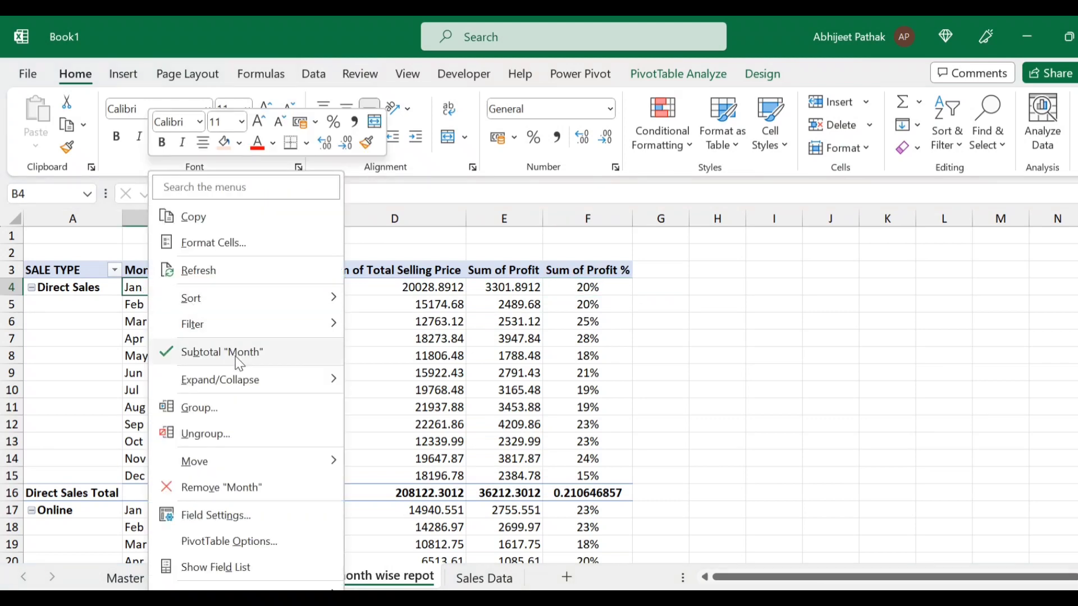
mouse_move(248, 321)
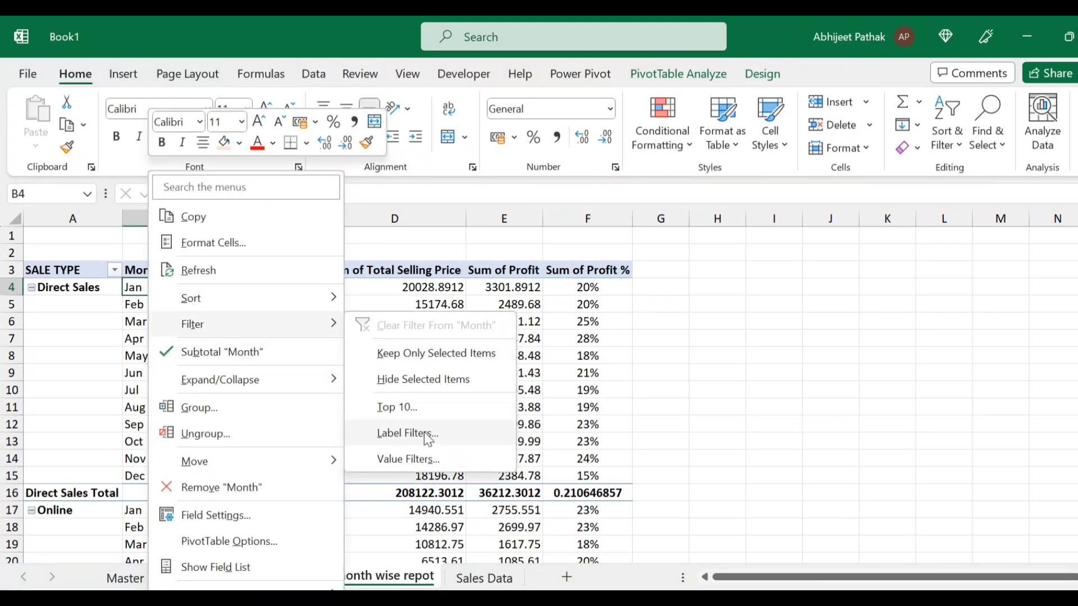
click(421, 464)
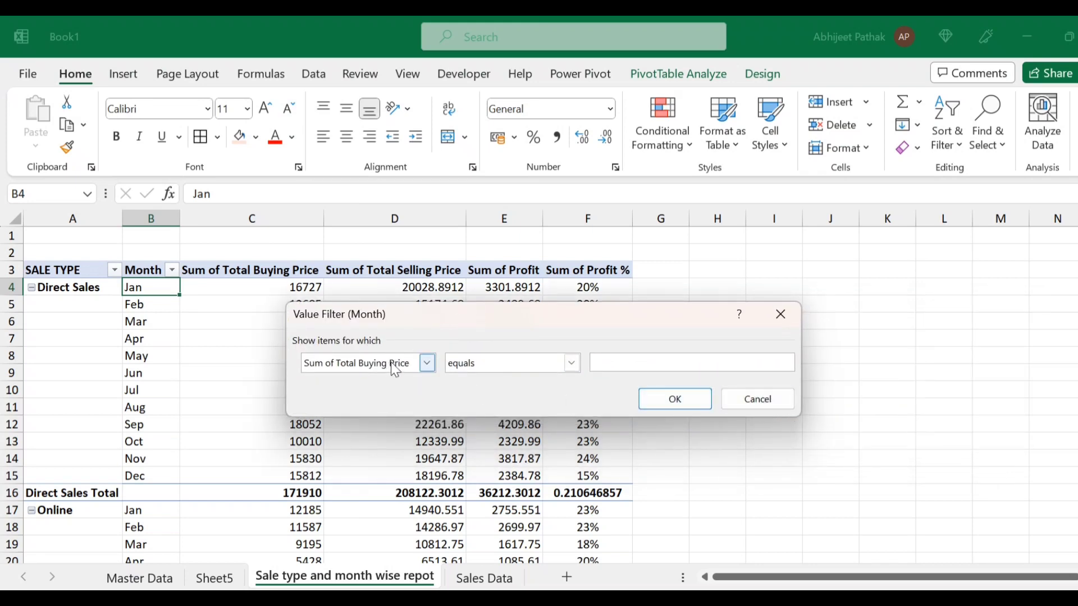
click(747, 397)
Step: Sort the Month field in ascending order by Sum of Profit %
right_click(145, 295)
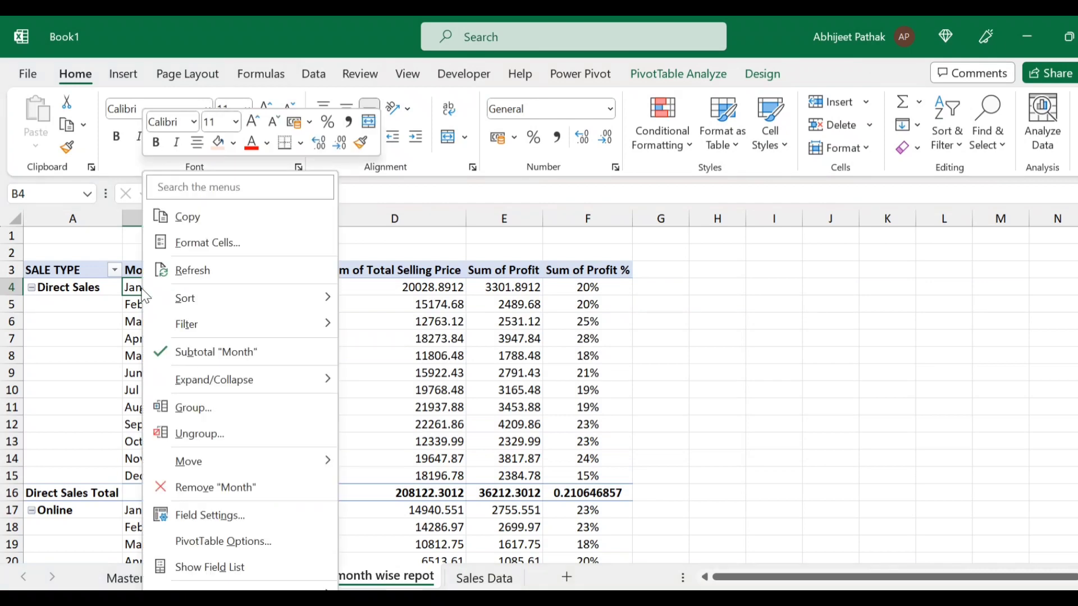
mouse_move(226, 298)
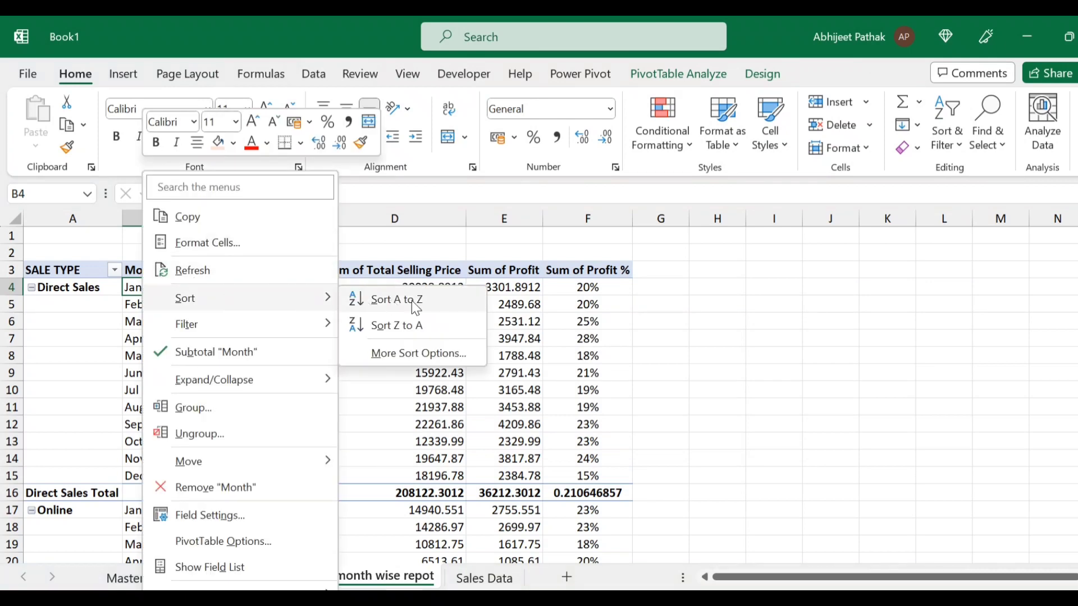
click(428, 361)
click(477, 294)
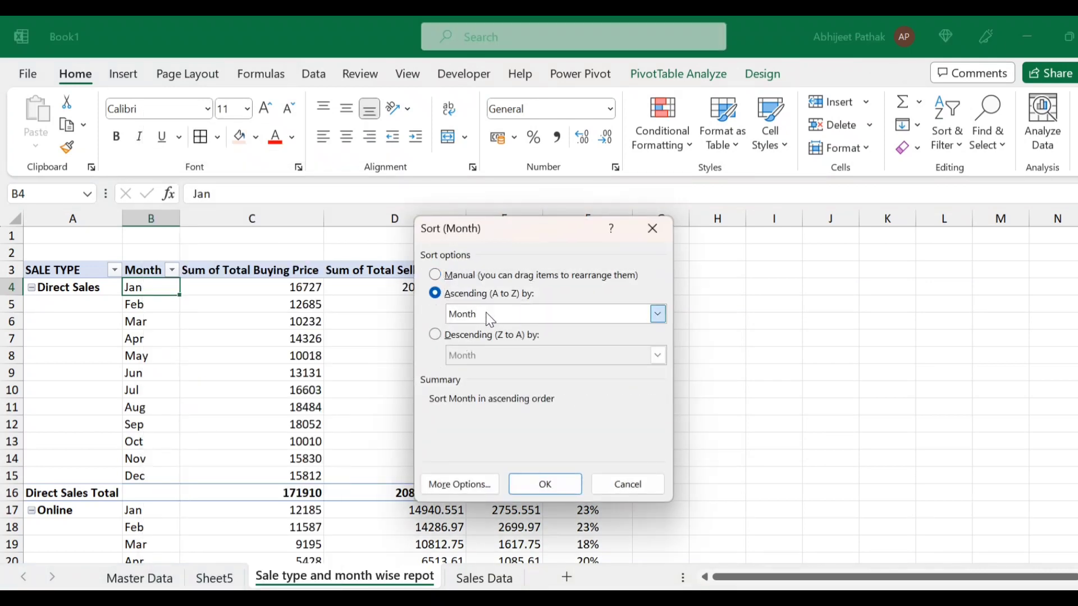
click(489, 316)
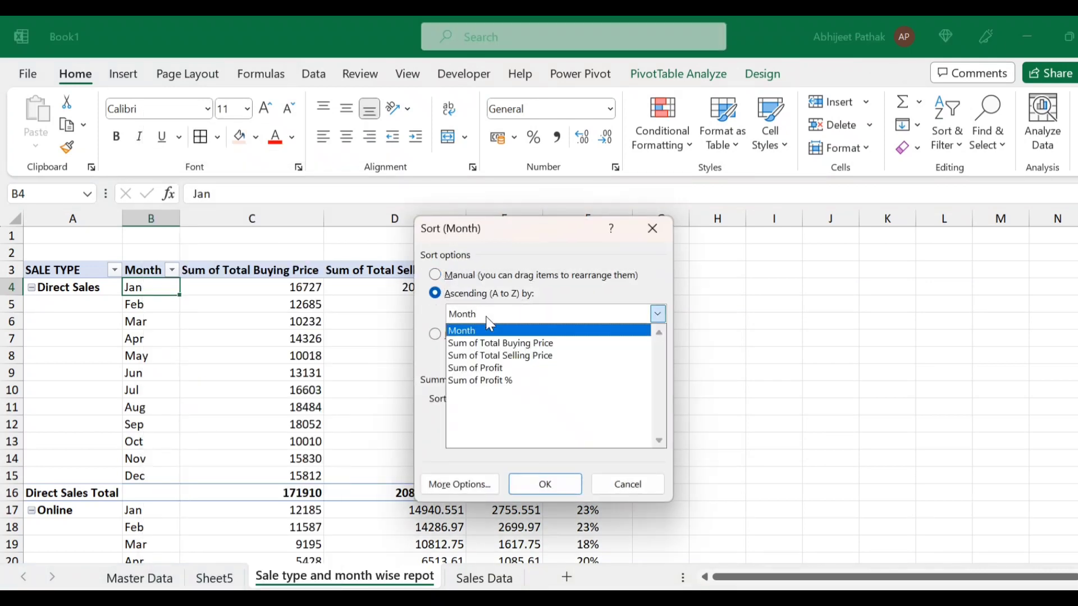
click(502, 383)
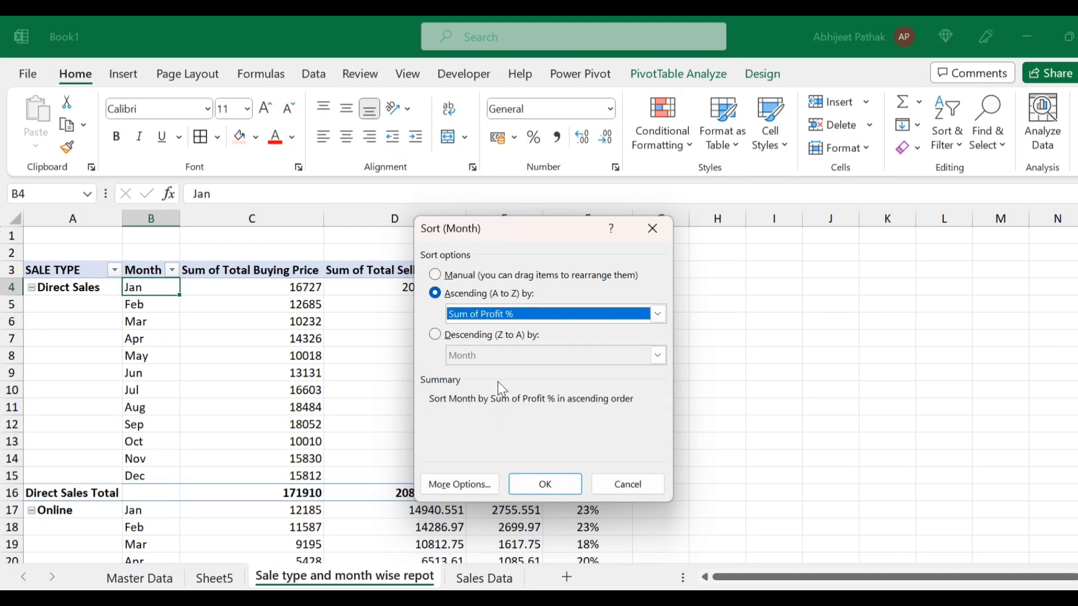
click(540, 488)
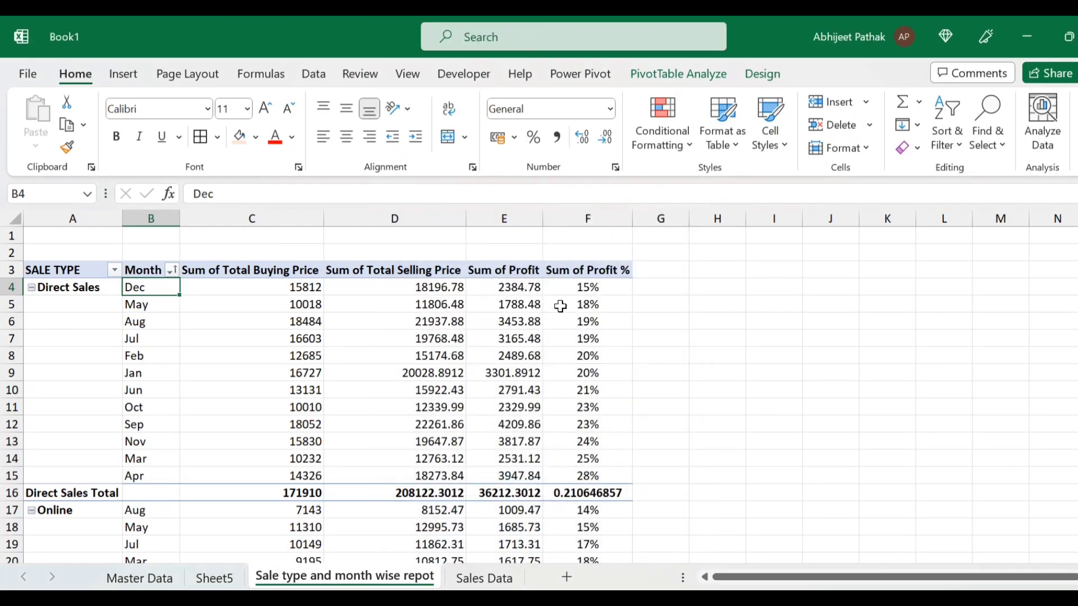
Step: Examine the order of months and their profit percentages within each sale type, down to the grand total
drag(561, 306, 584, 459)
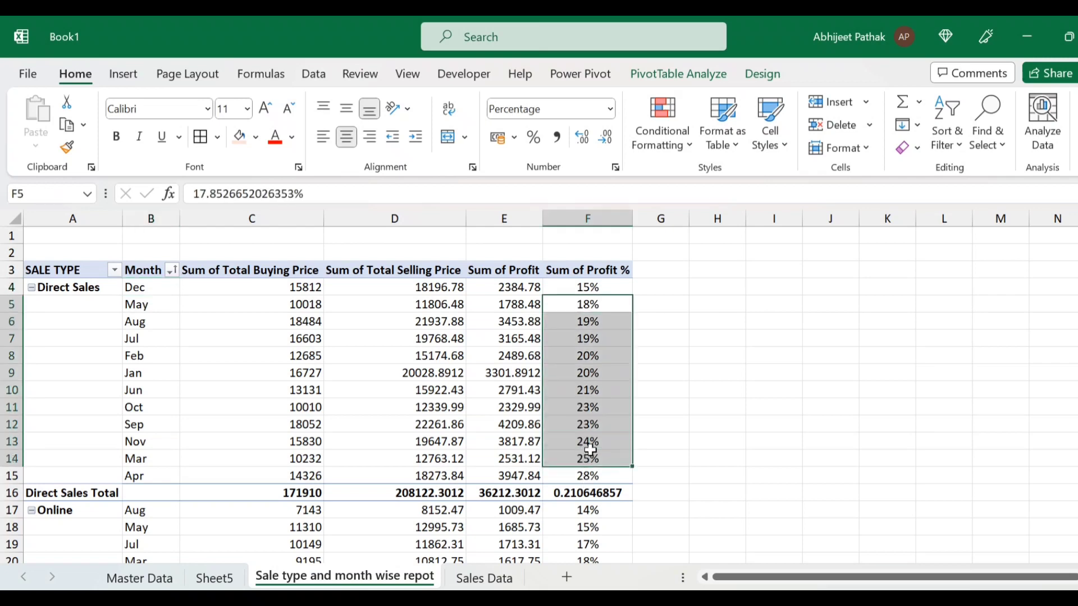
scroll(595, 499, down, 2)
scroll(590, 393, down, 3)
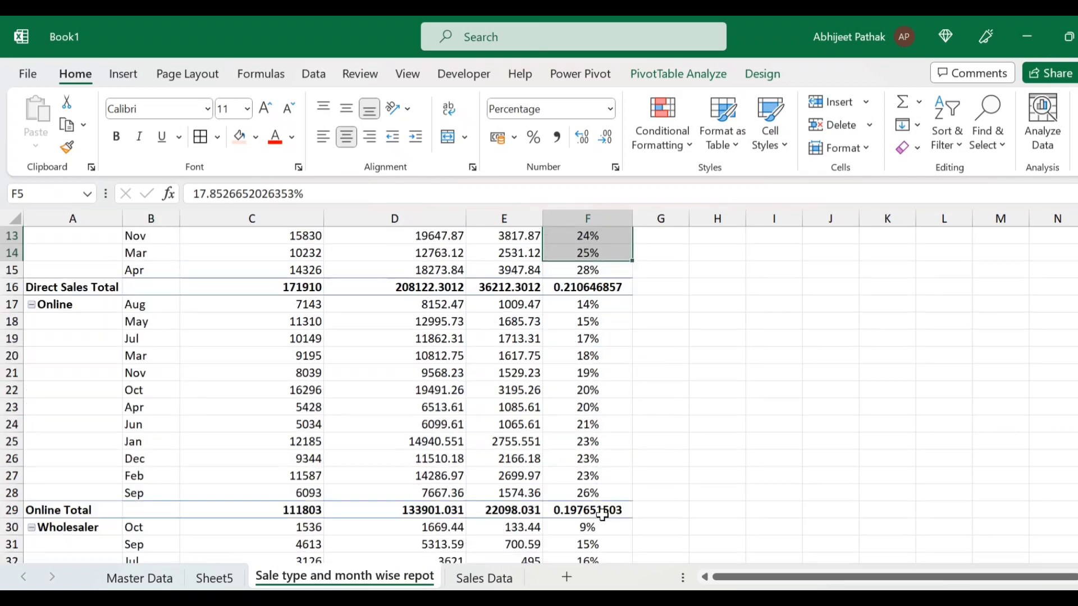
scroll(594, 415, up, 6)
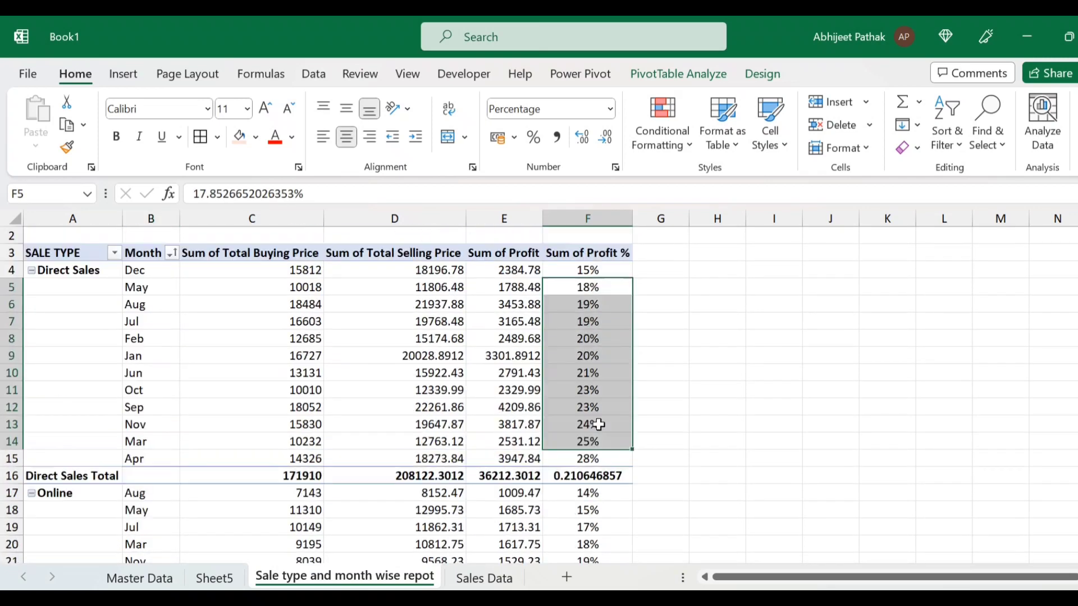
click(164, 290)
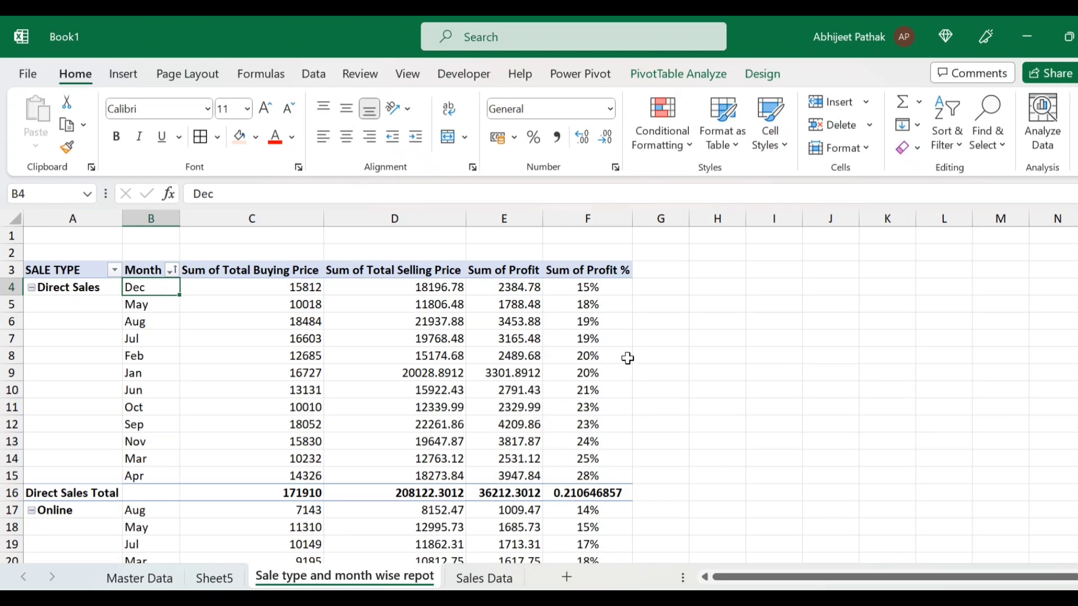
mouse_move(627, 358)
mouse_move(273, 343)
scroll(635, 475, down, 9)
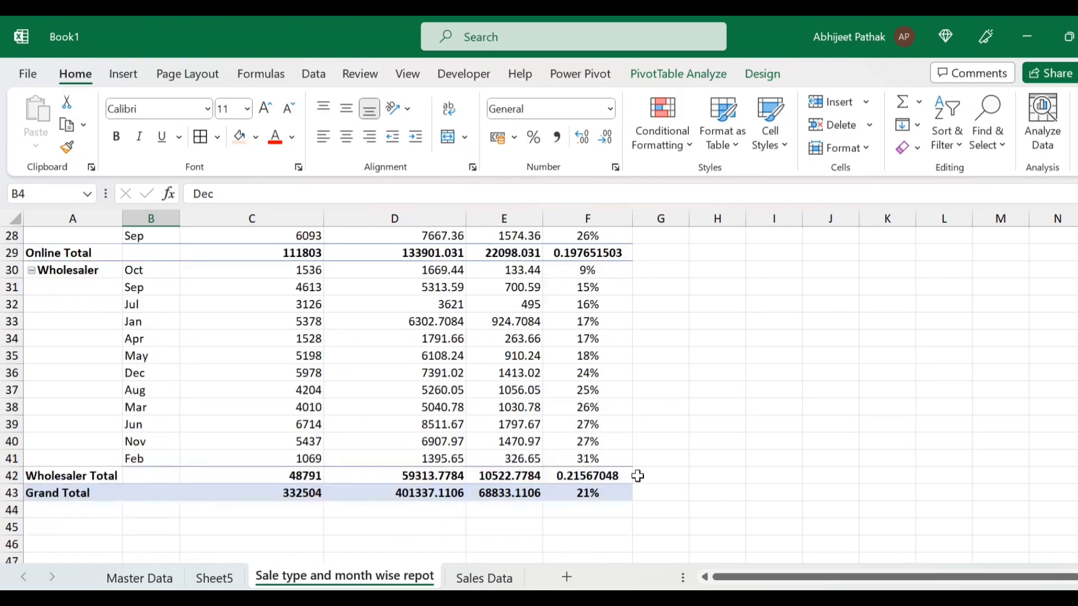
scroll(638, 476, up, 5)
scroll(638, 476, up, 4)
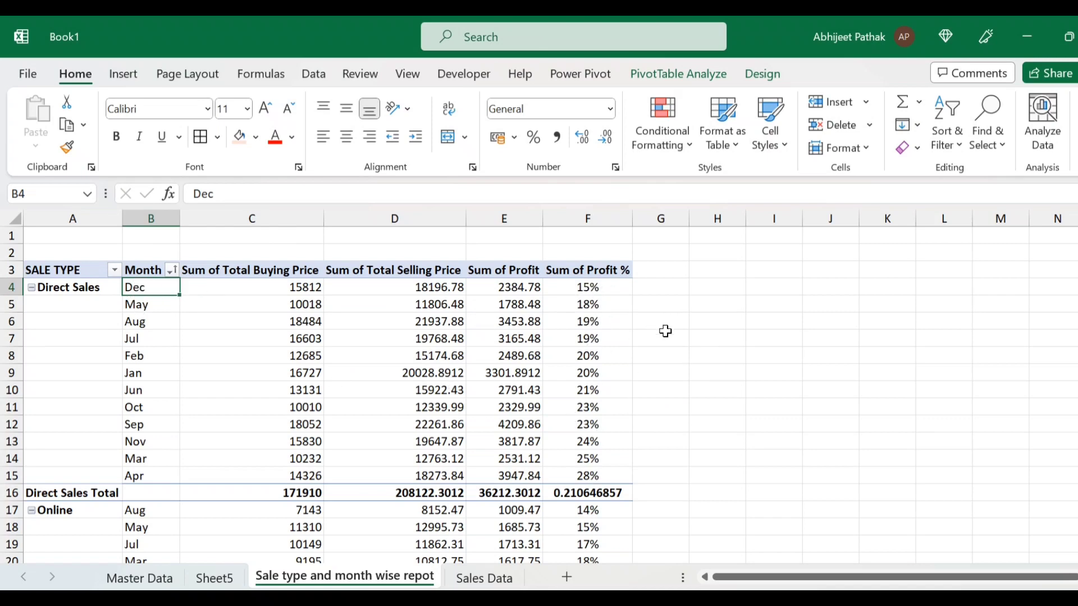
Step: Filter the Month field to the top 5 items by Sum of Profit %
right_click(148, 287)
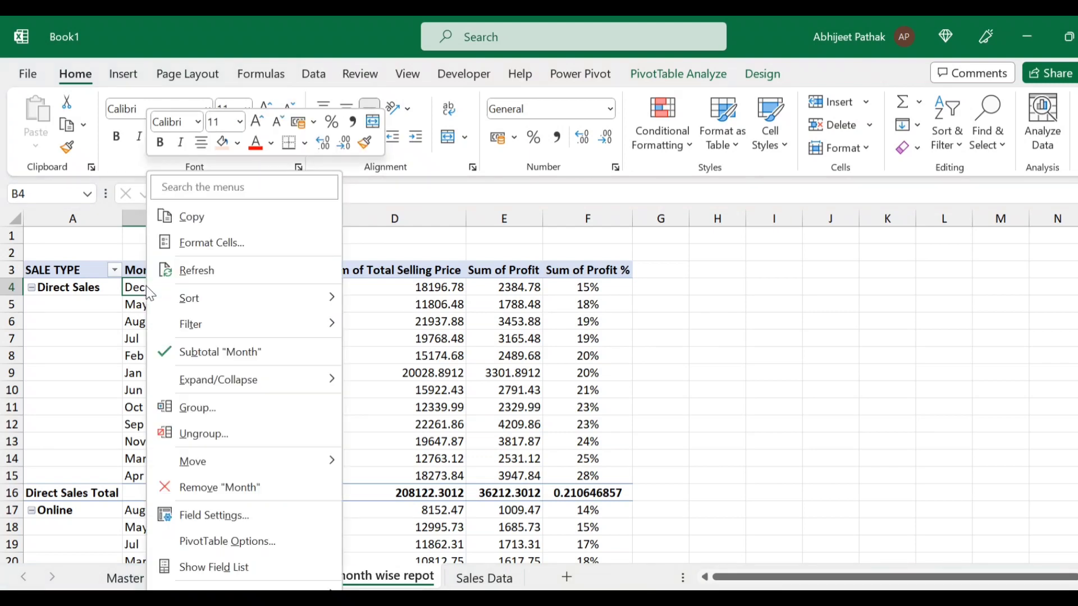
mouse_move(251, 324)
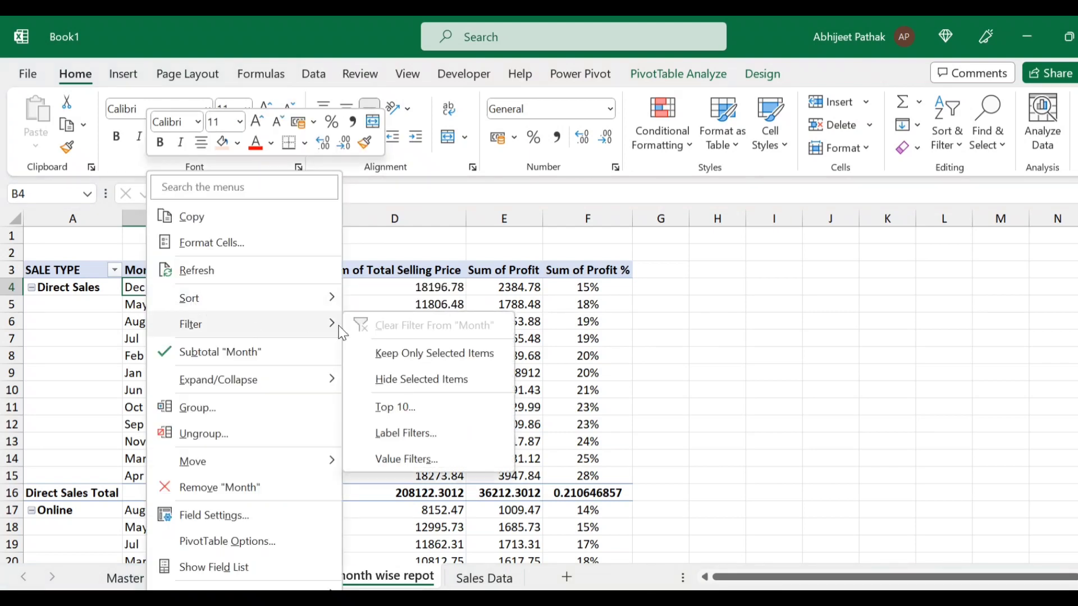
click(431, 408)
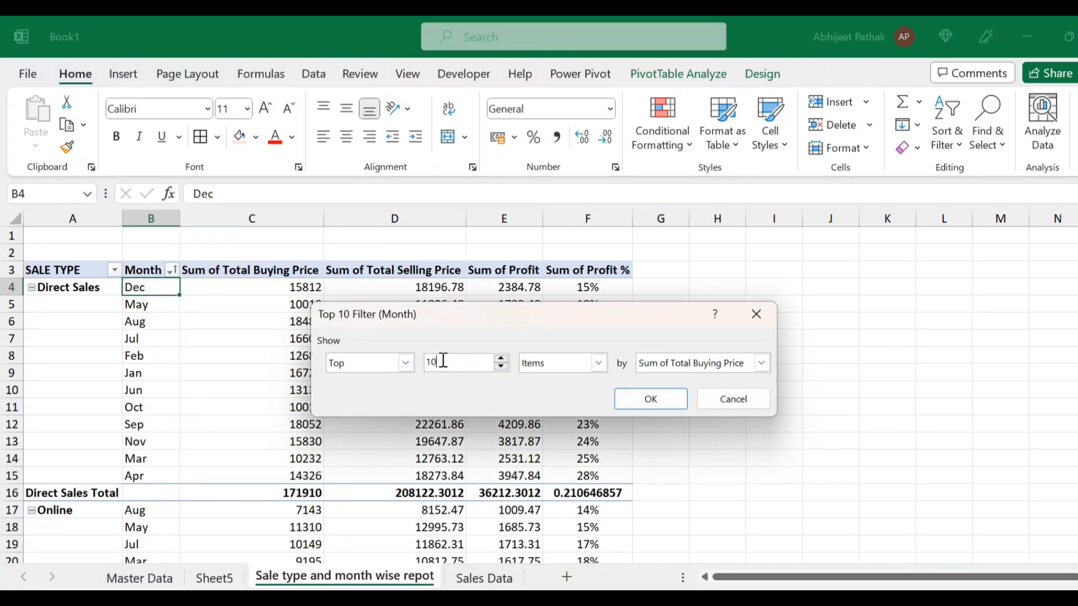
click(501, 368)
click(662, 364)
click(685, 419)
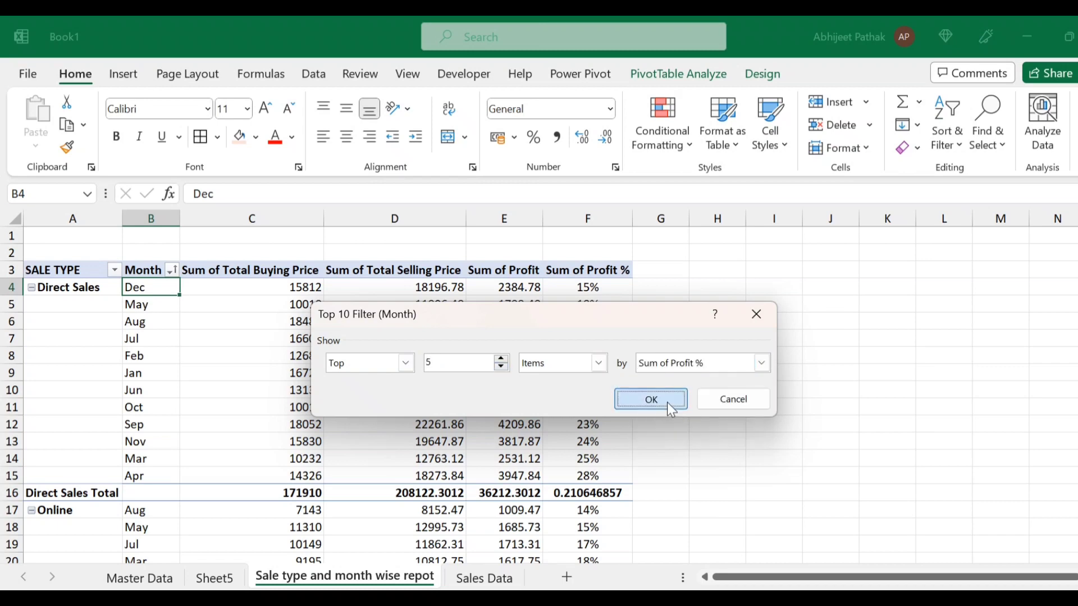
click(668, 403)
Step: Check the filtered months and their profit percentages for each sale type, and clear the filter from Month
click(607, 290)
drag(610, 317, 616, 360)
drag(149, 289, 150, 356)
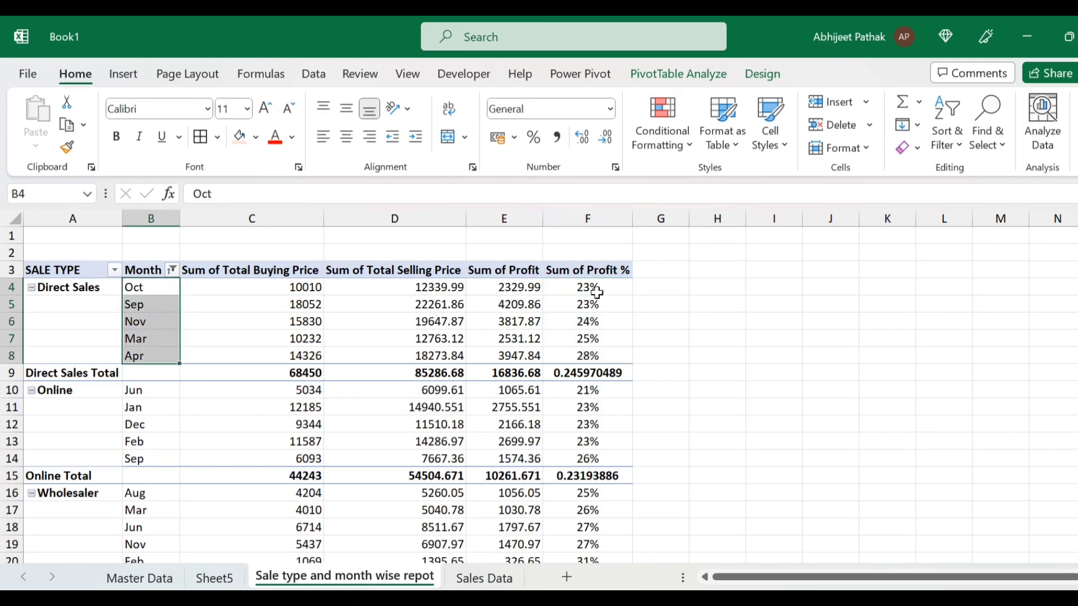
drag(597, 292, 603, 353)
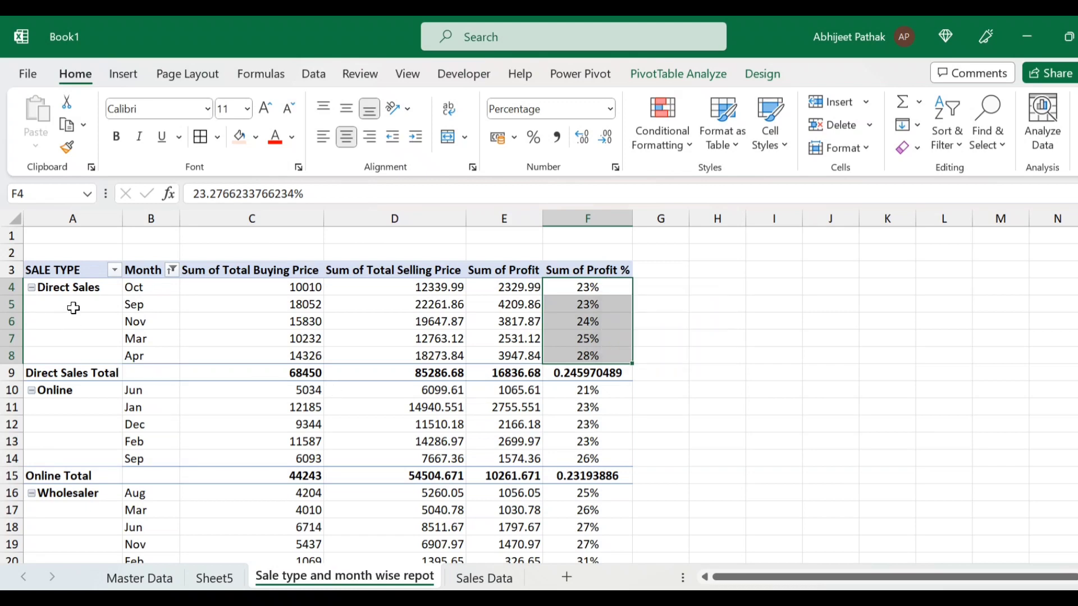
scroll(219, 484, down, 2)
scroll(601, 455, up, 2)
click(171, 271)
click(247, 324)
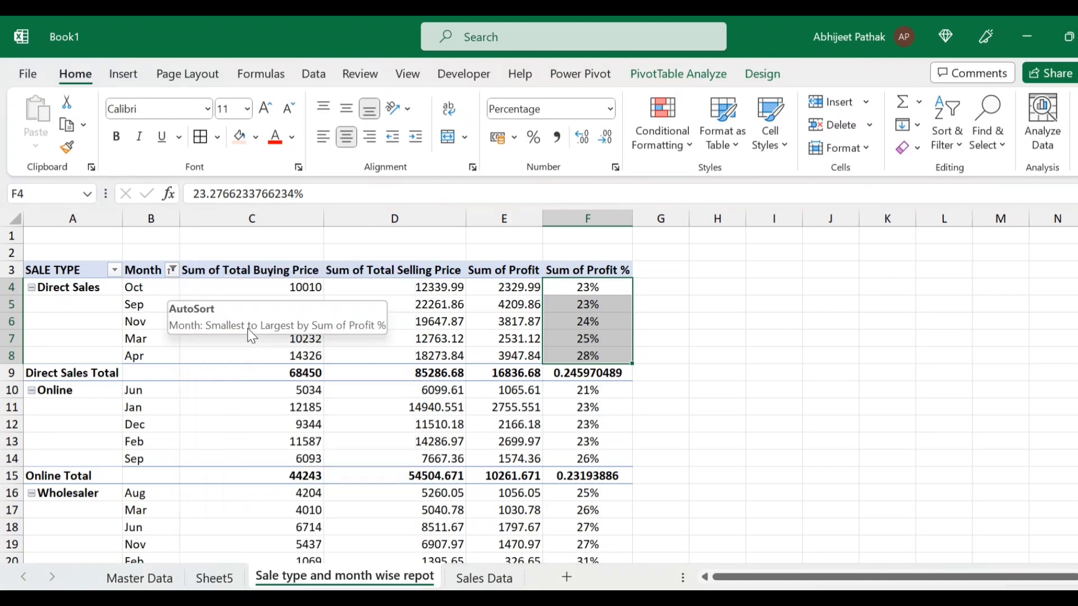
click(141, 291)
right_click(146, 294)
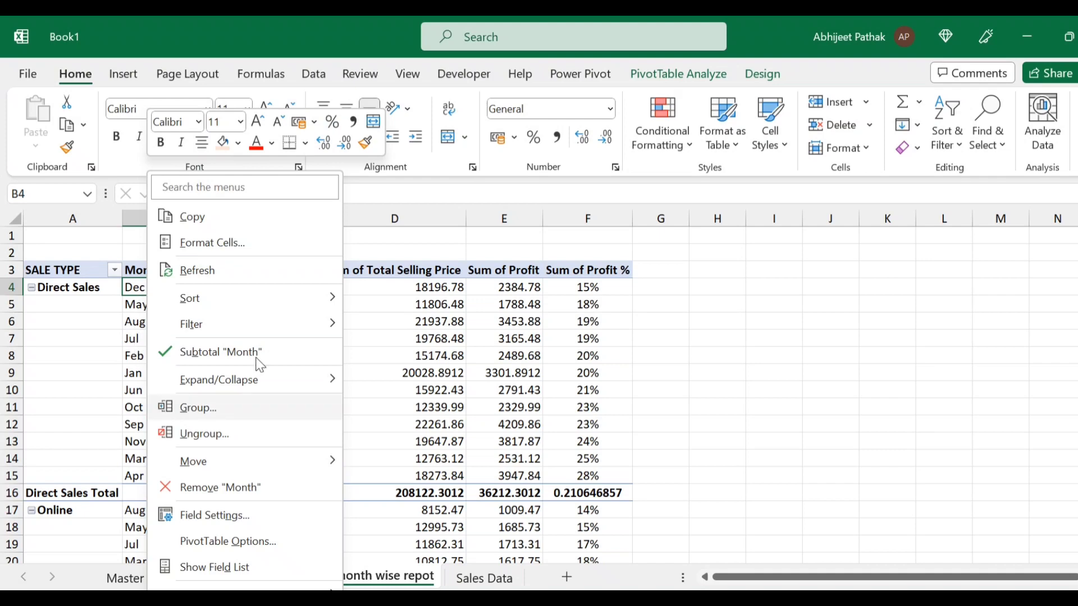
click(68, 286)
click(69, 286)
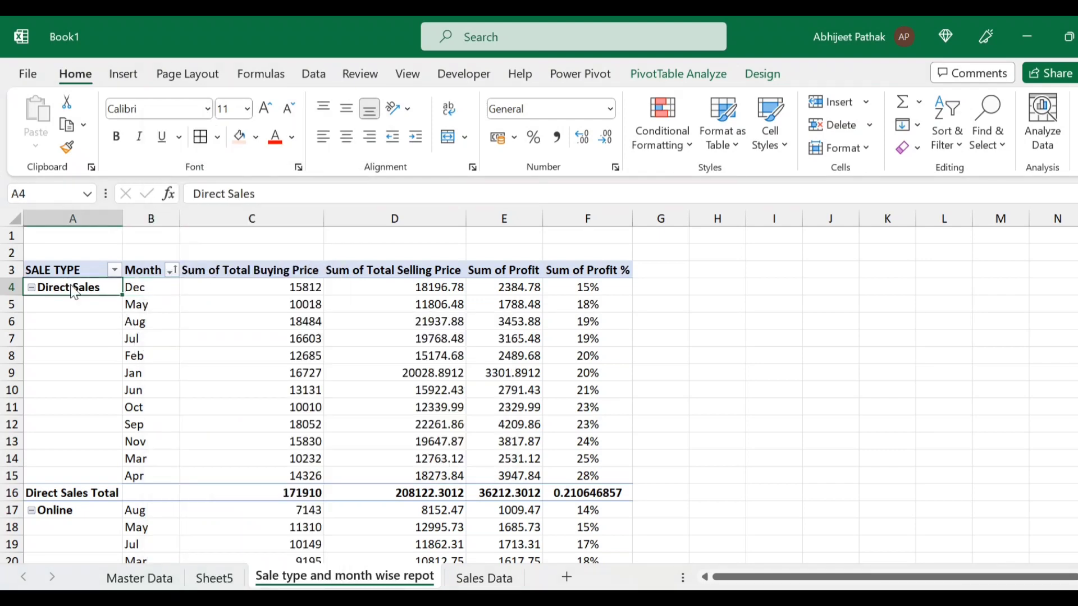
right_click(69, 286)
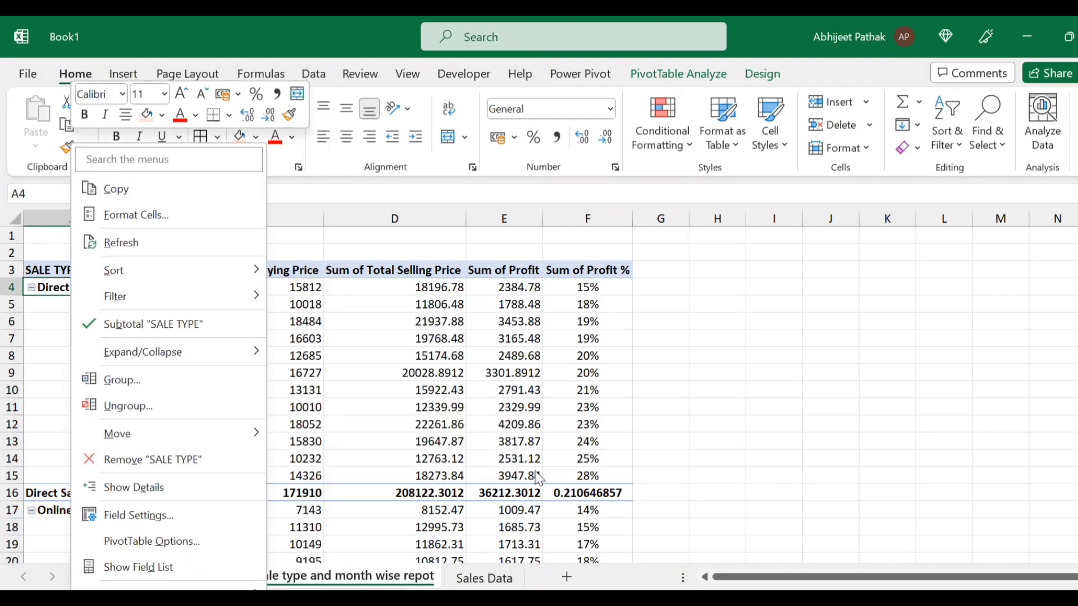
click(50, 297)
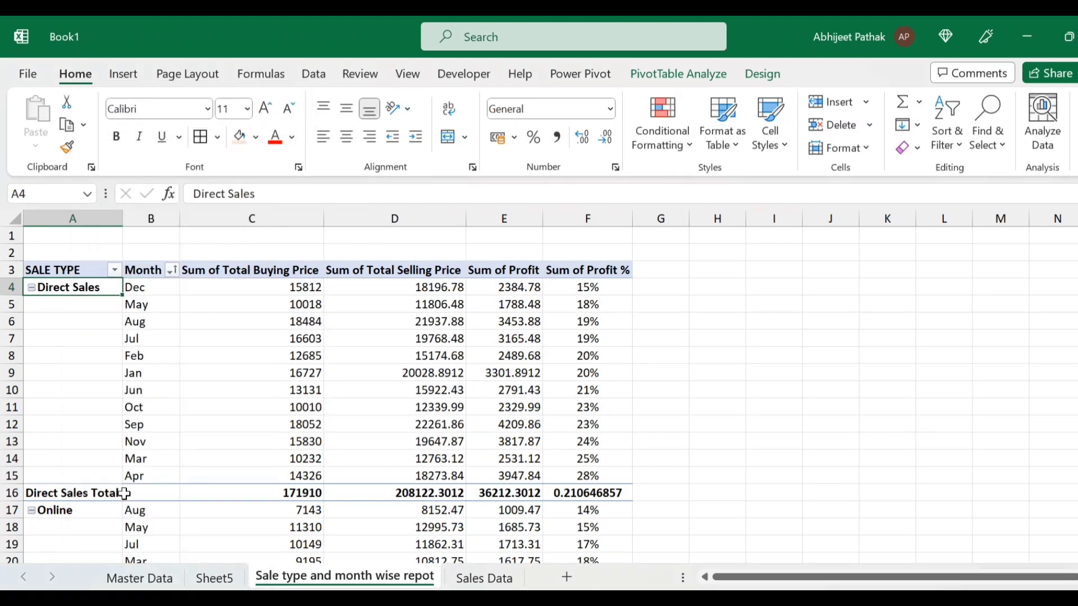
drag(113, 493, 608, 494)
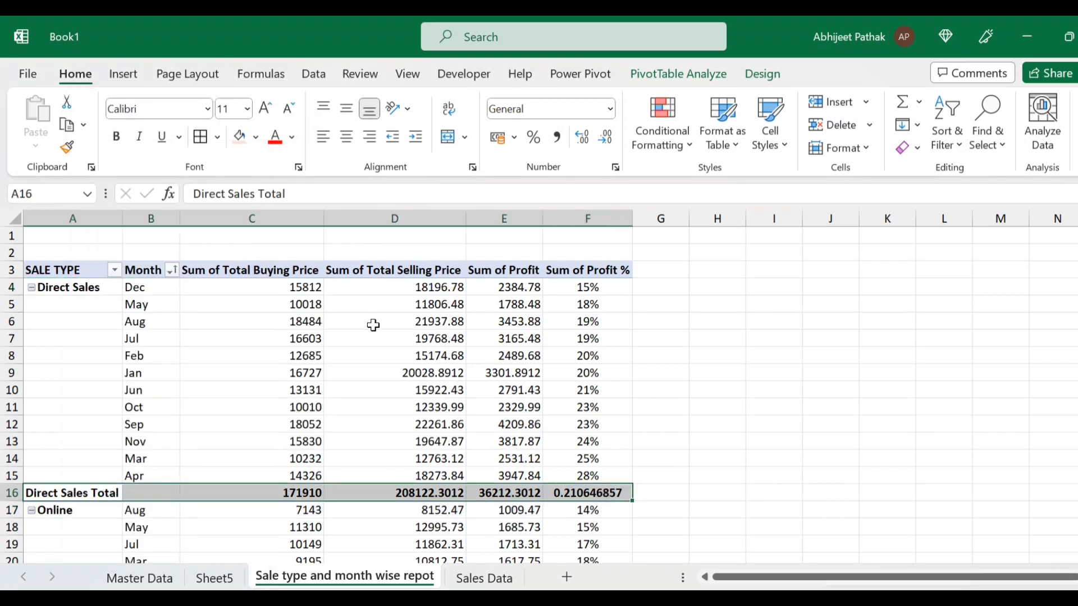
click(606, 284)
right_click(607, 287)
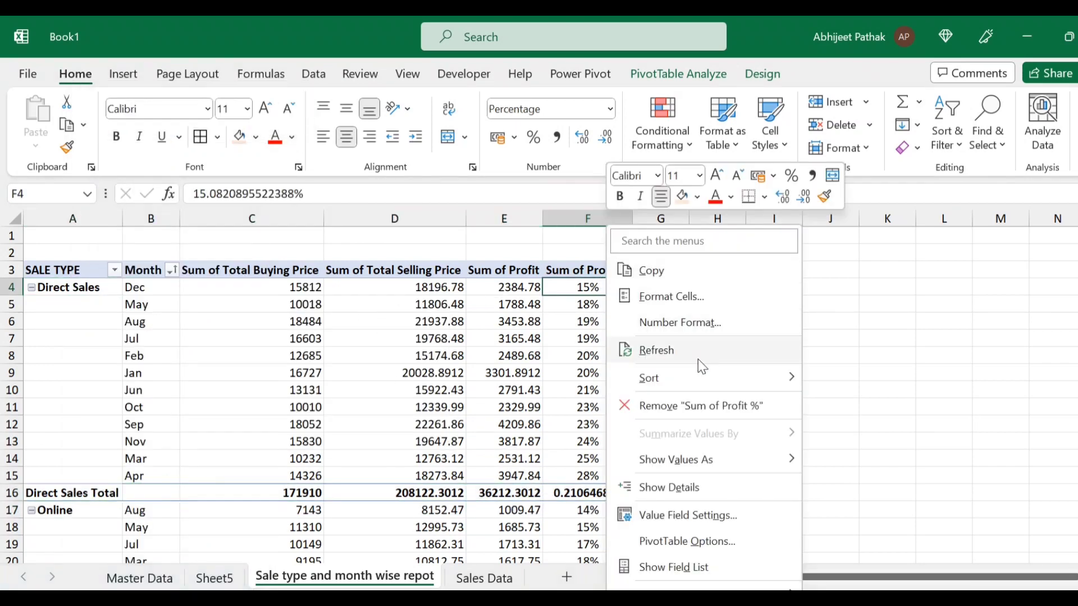
mouse_move(705, 460)
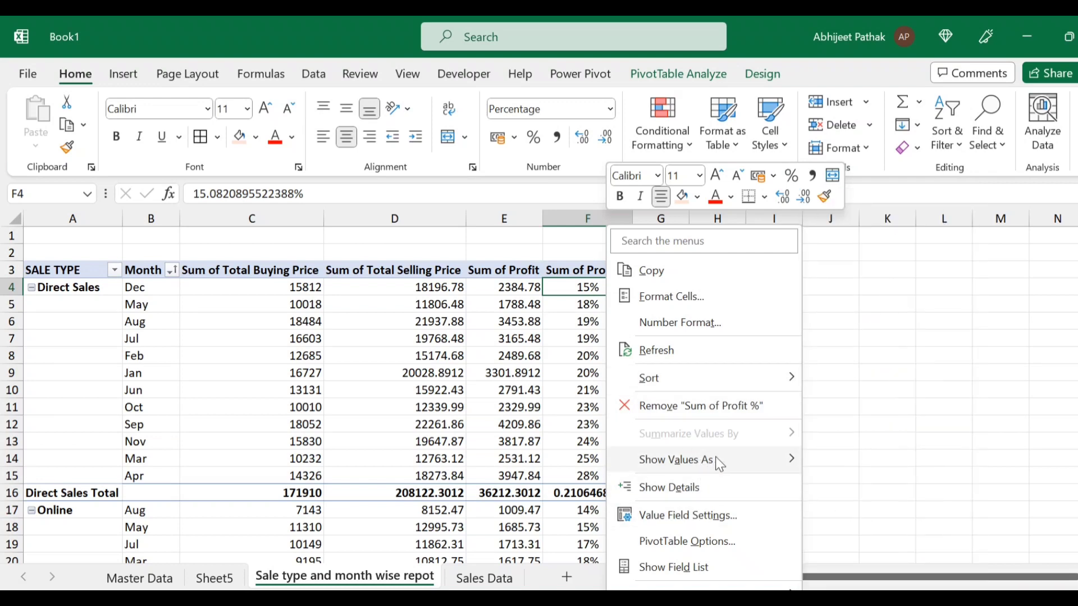
click(427, 318)
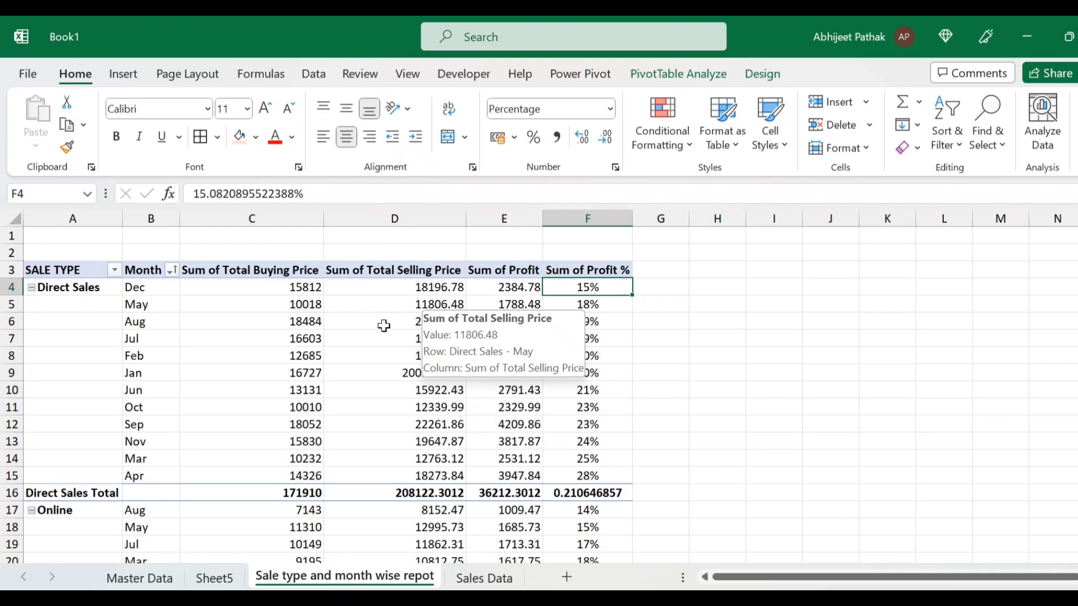
right_click(316, 339)
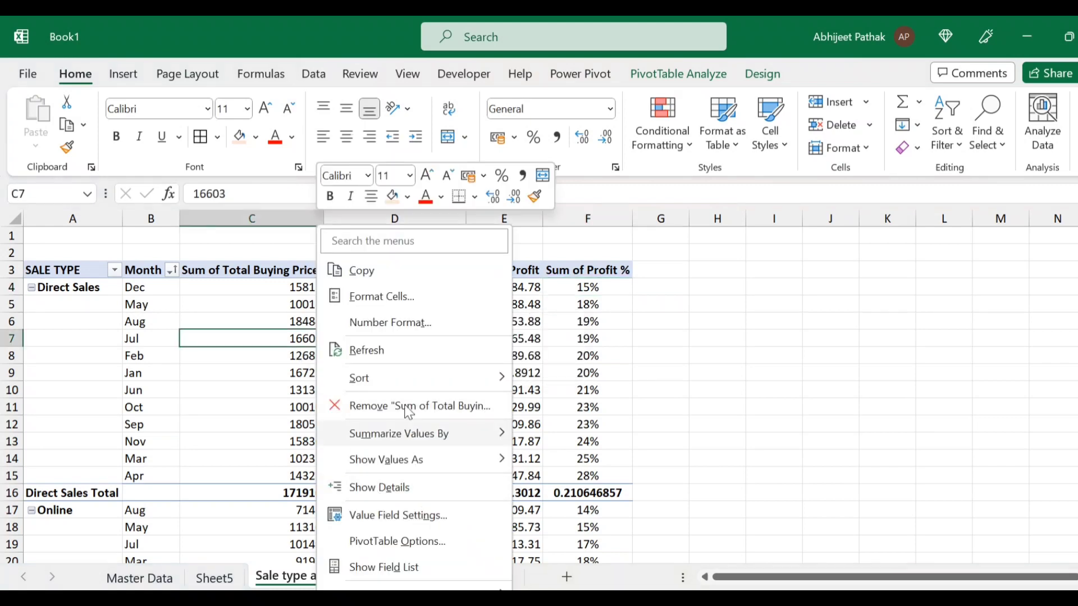
click(583, 355)
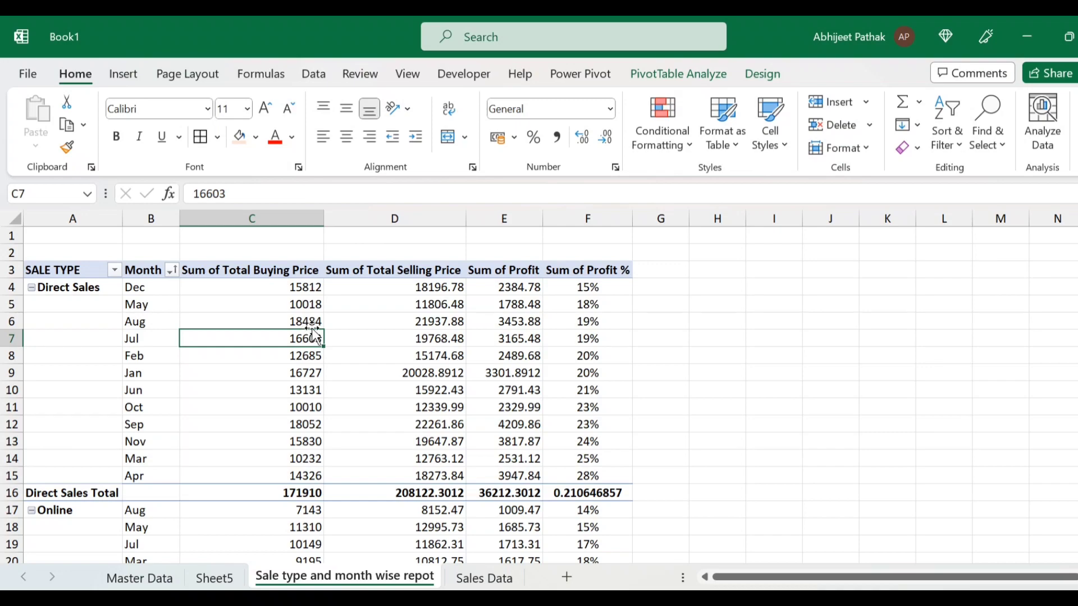
Step: Look over the whole sale type and month report and switch to the Master Data worksheet
scroll(381, 466, down, 6)
scroll(370, 469, up, 5)
scroll(370, 469, up, 1)
click(169, 578)
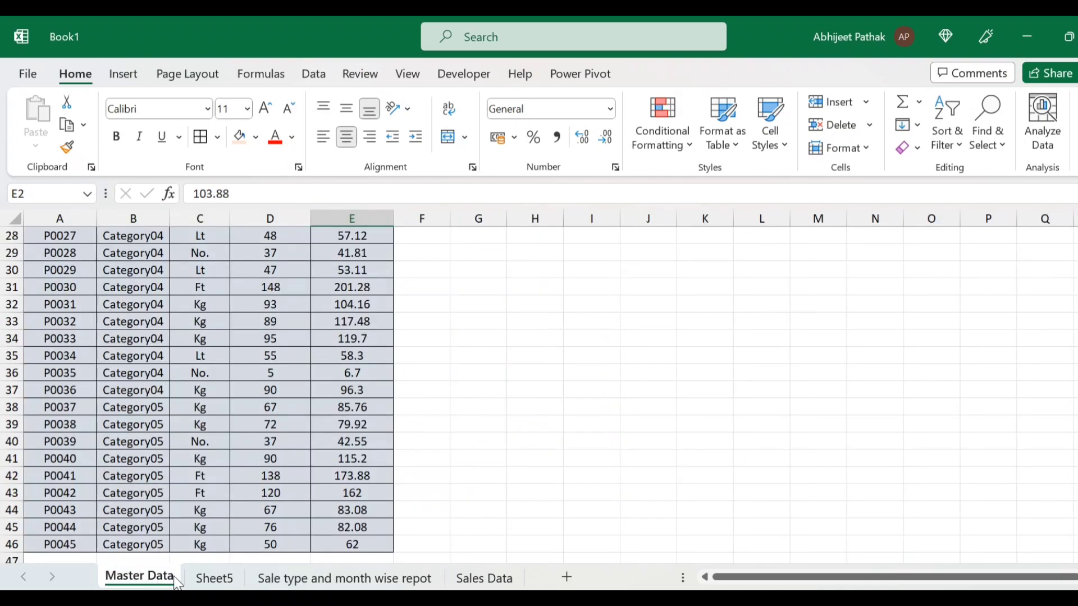
click(337, 581)
click(236, 581)
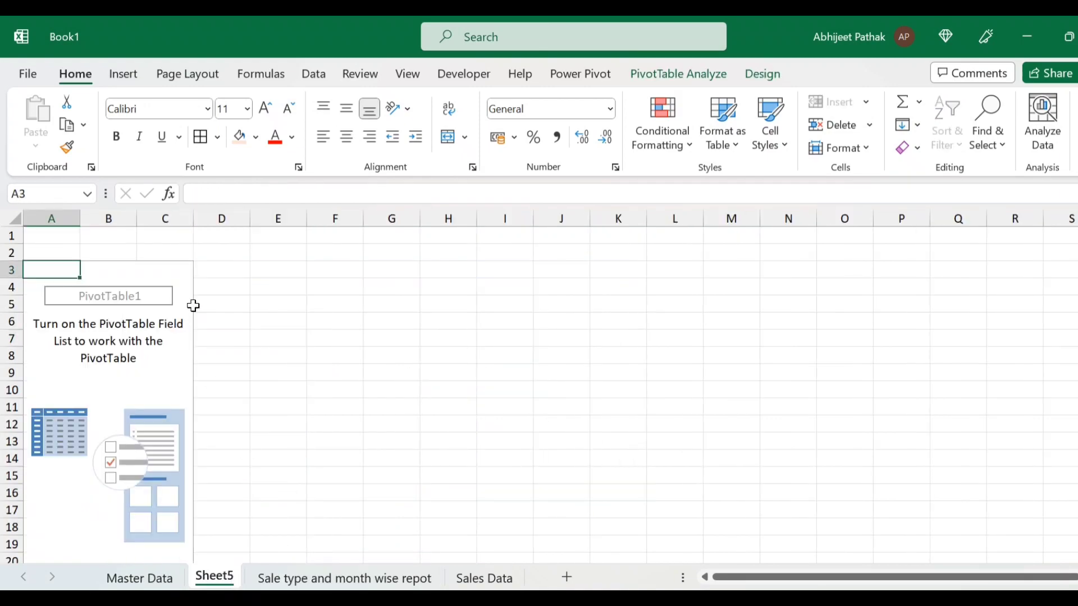
click(418, 579)
click(481, 576)
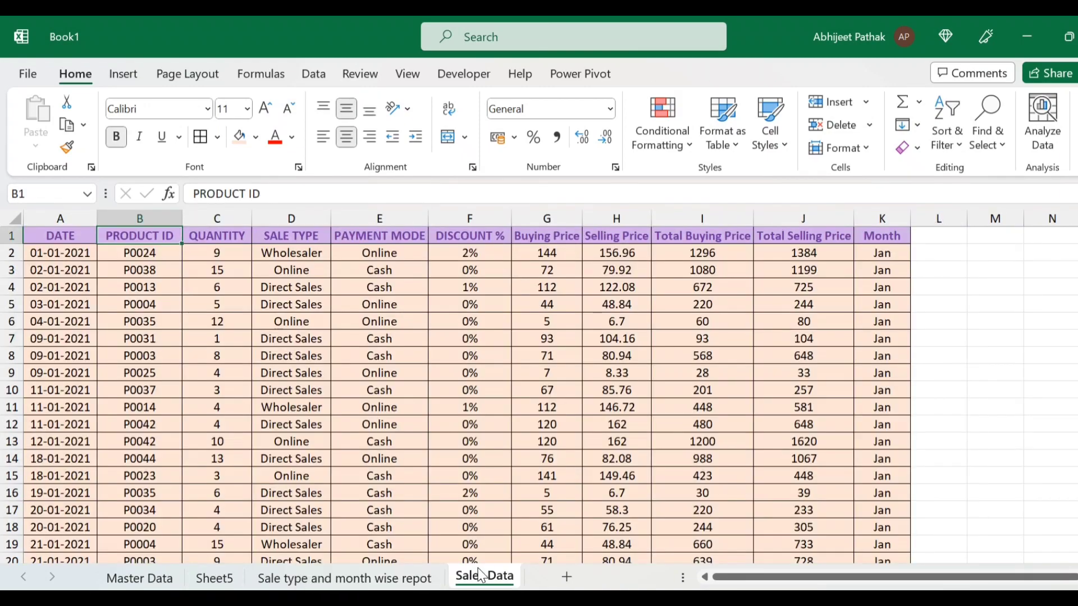
click(370, 584)
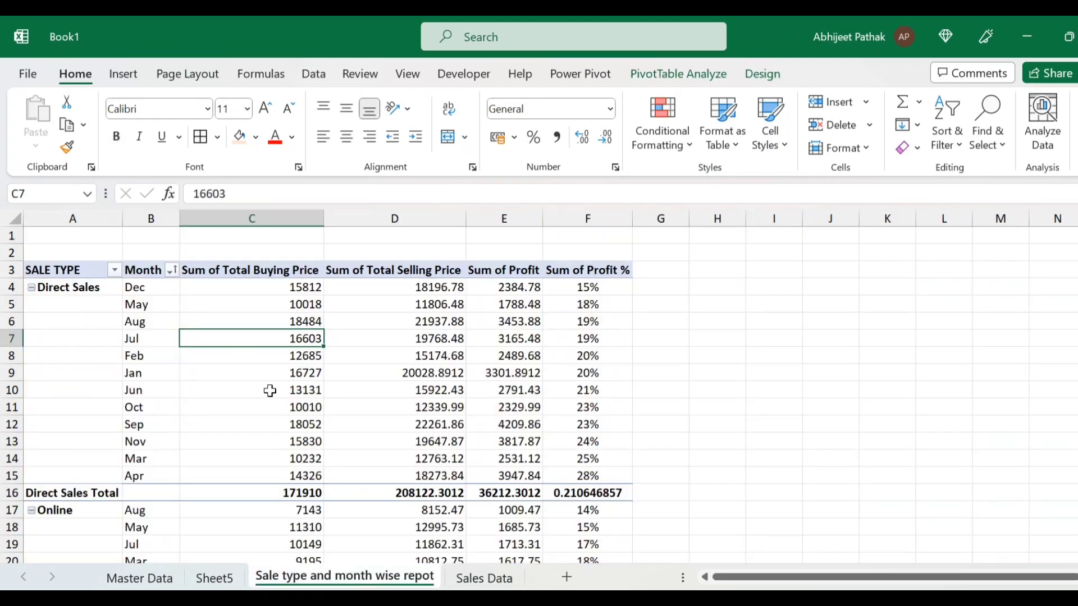
Step: Insert a PivotTable on a new worksheet from the Sales Data range A1:K528
click(492, 578)
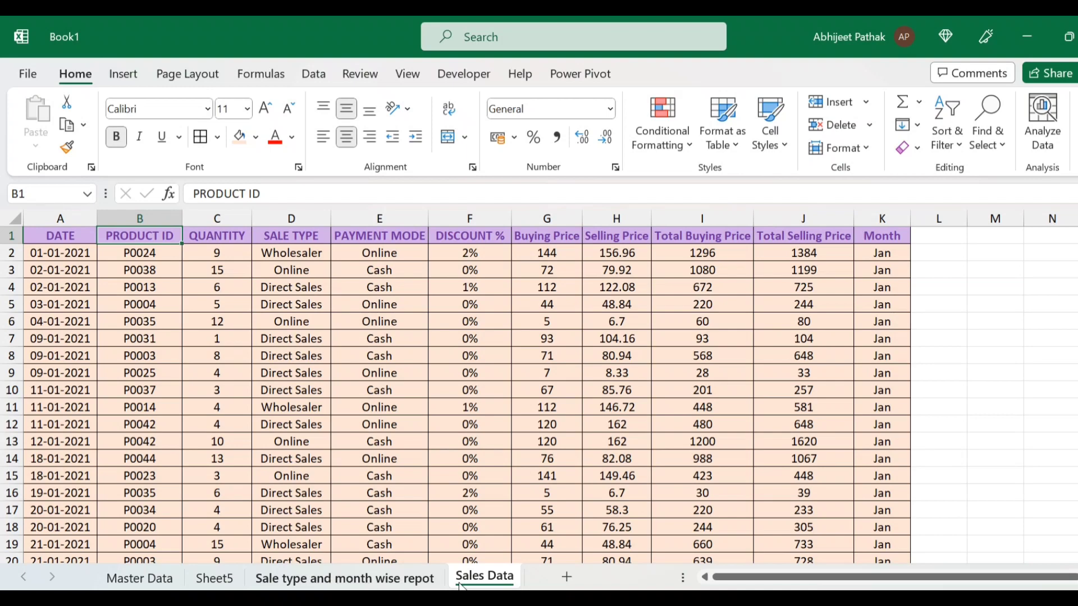
click(123, 73)
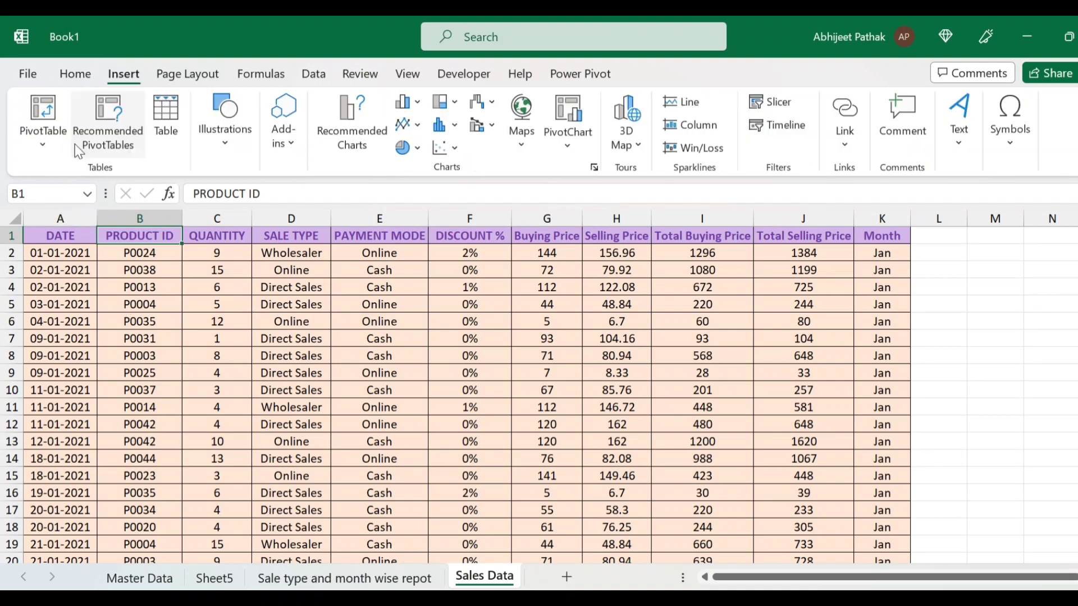
click(43, 112)
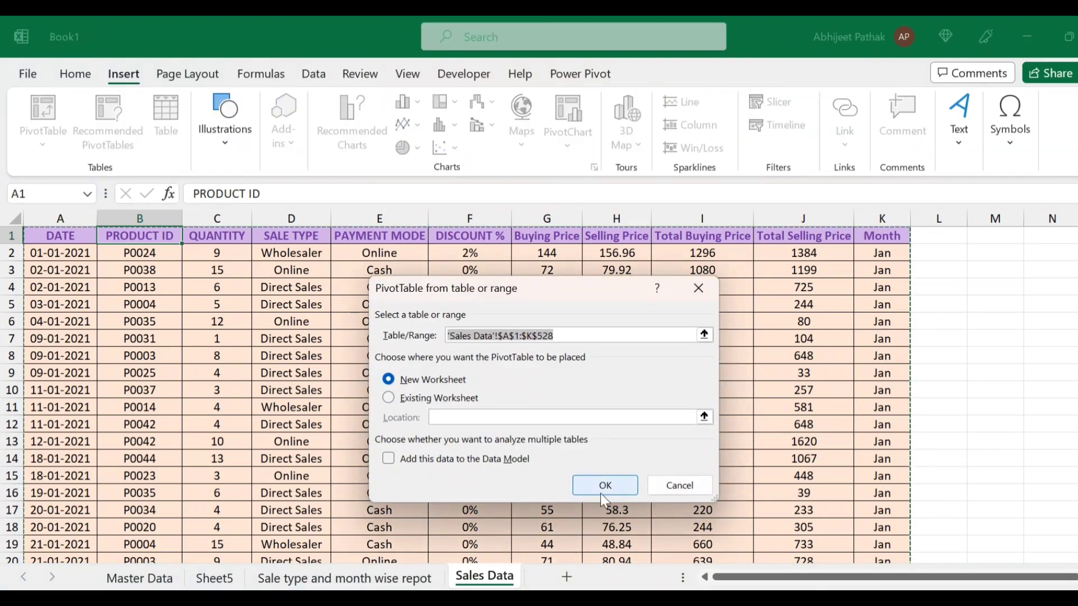
click(604, 484)
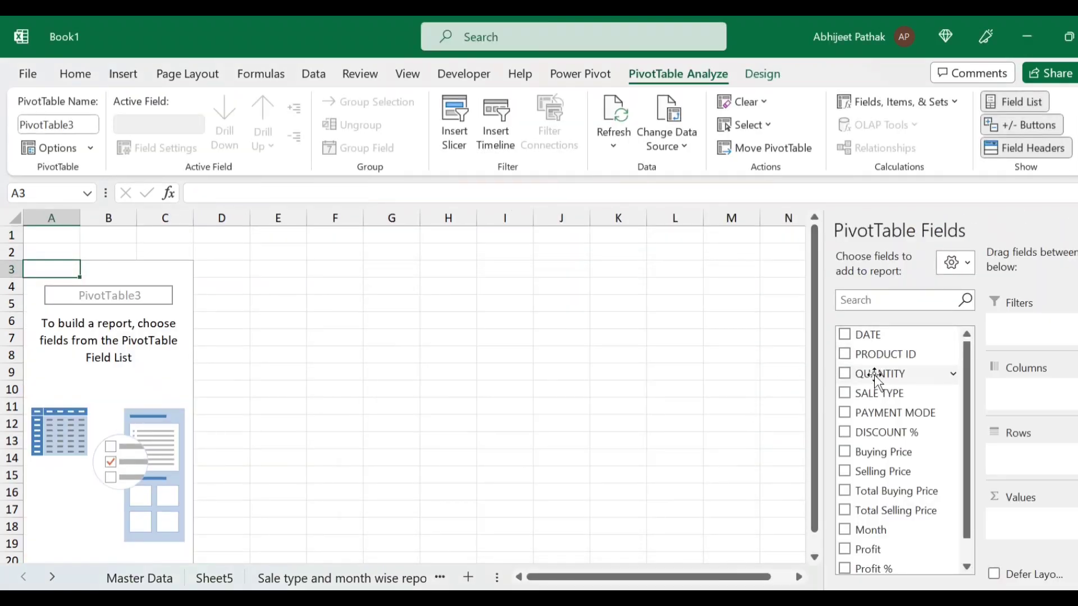
Step: Put PRODUCT ID in the rows and add Total Buying Price, Total Selling Price and Profit as summed values
click(845, 355)
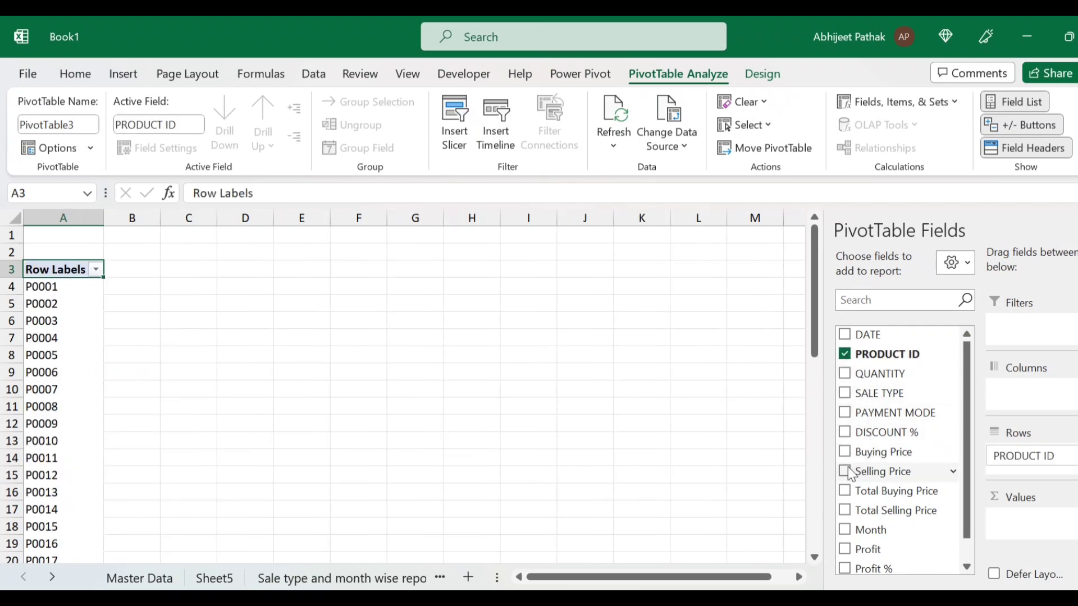
click(847, 493)
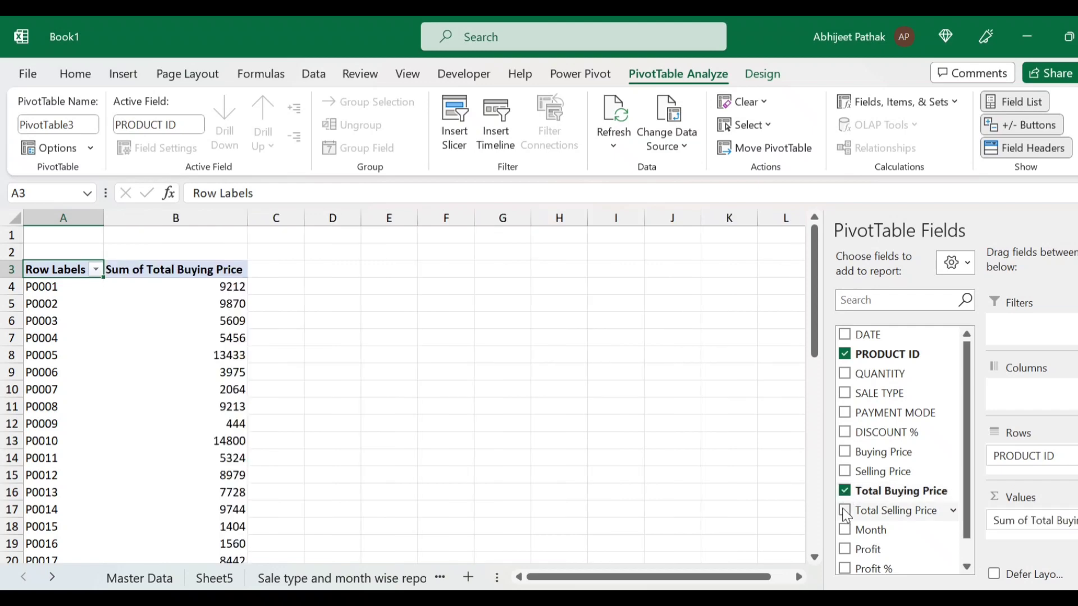
click(845, 512)
scroll(869, 499, down, 1)
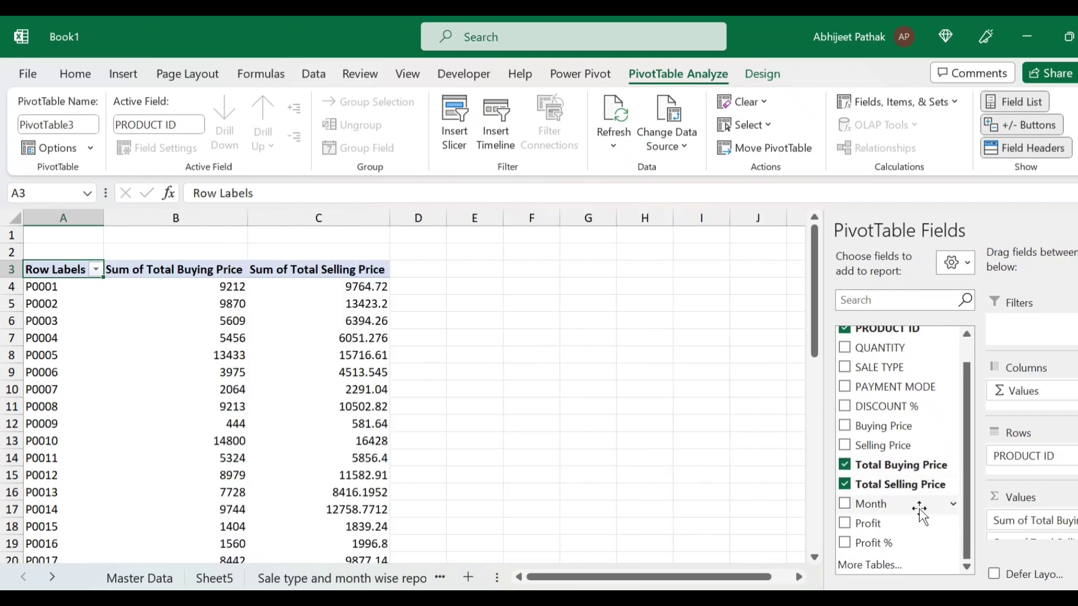
click(845, 525)
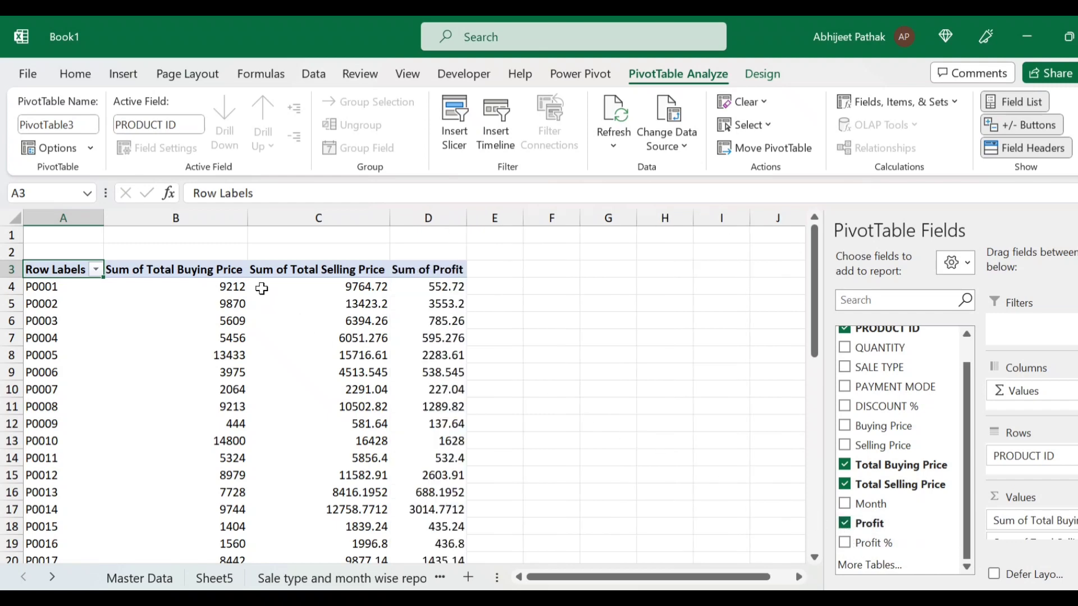
Step: Clear the profit check formula from cell F4 and select the Sum of Profit cell for P0001
mouse_move(261, 290)
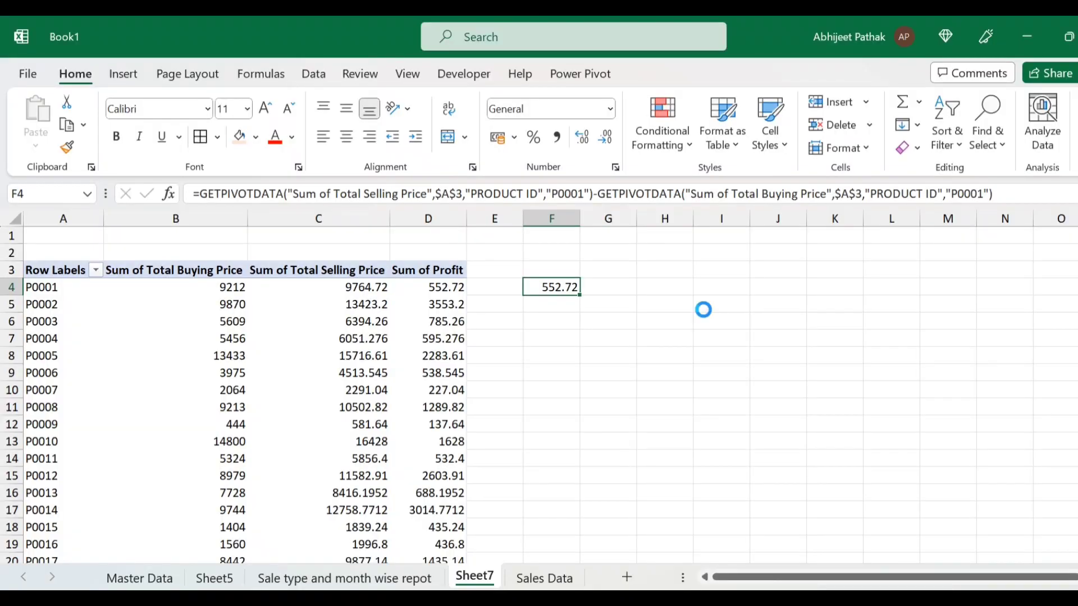
key(Delete)
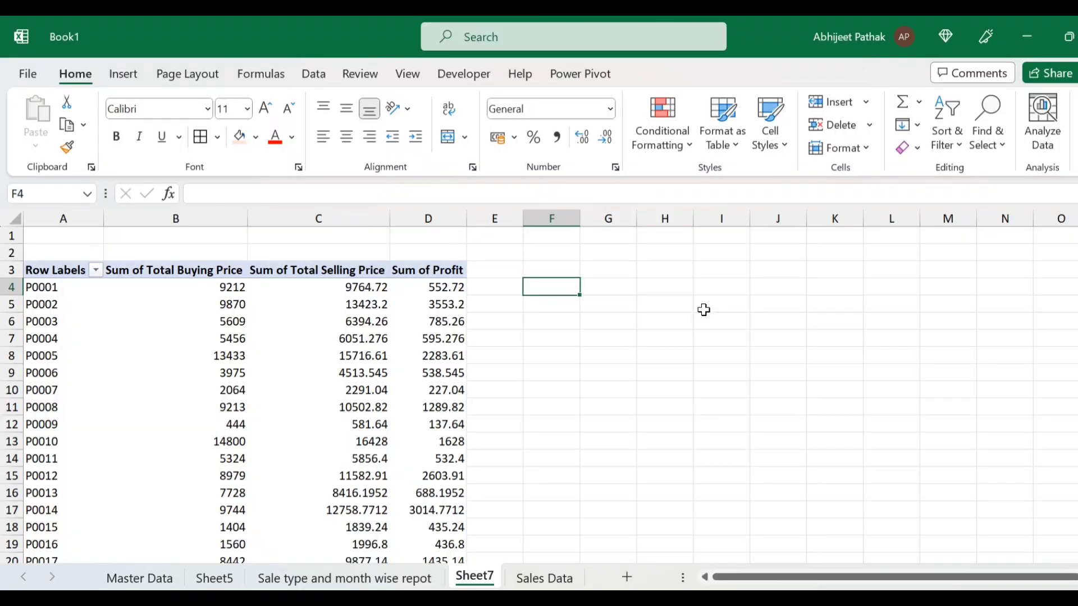
click(470, 320)
drag(473, 319, 473, 318)
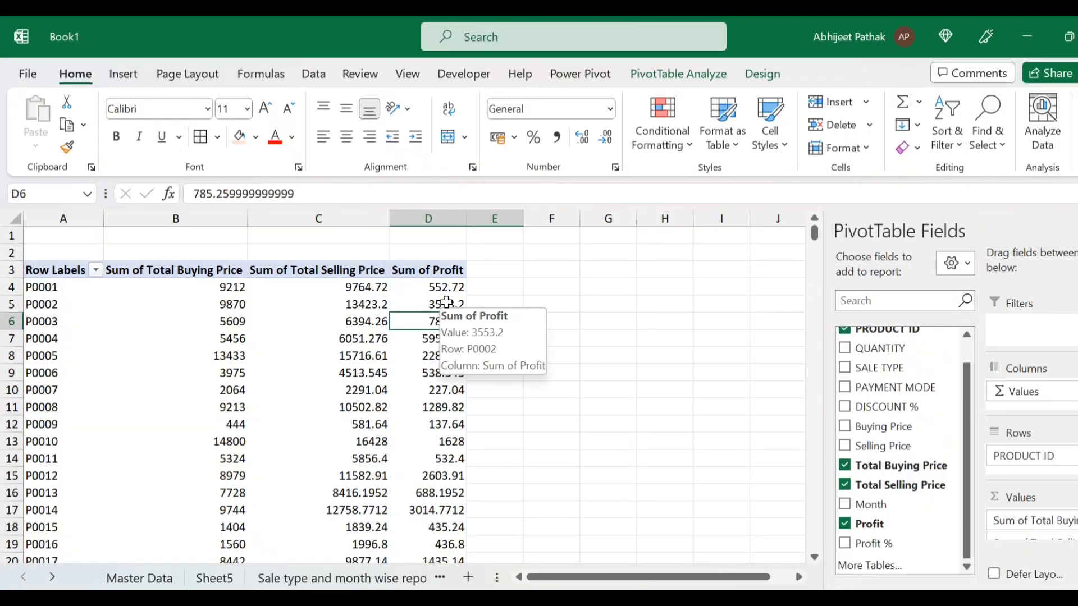
click(440, 287)
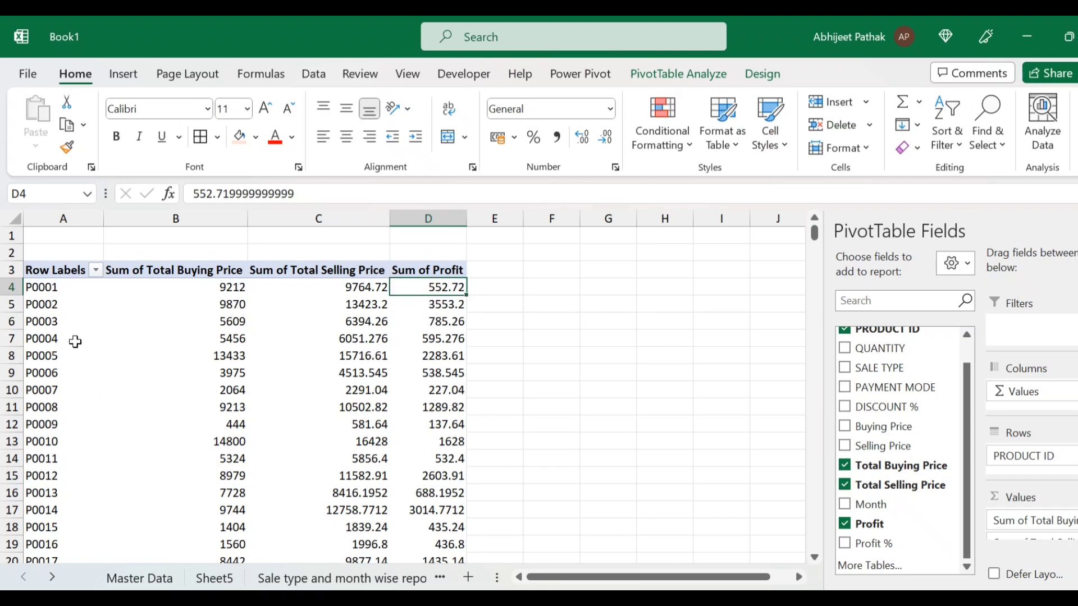
Step: Add SALE TYPE to the rows above PRODUCT ID so the products are grouped within each sale type
scroll(81, 365, down, 3)
scroll(81, 365, down, 10)
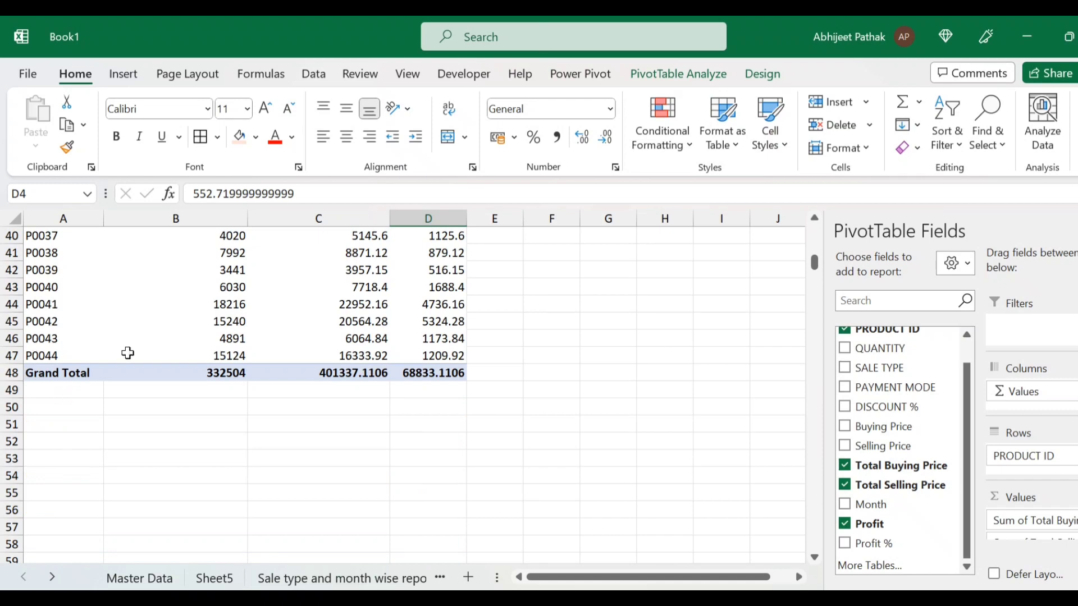
scroll(54, 367, up, 4)
scroll(54, 367, up, 8)
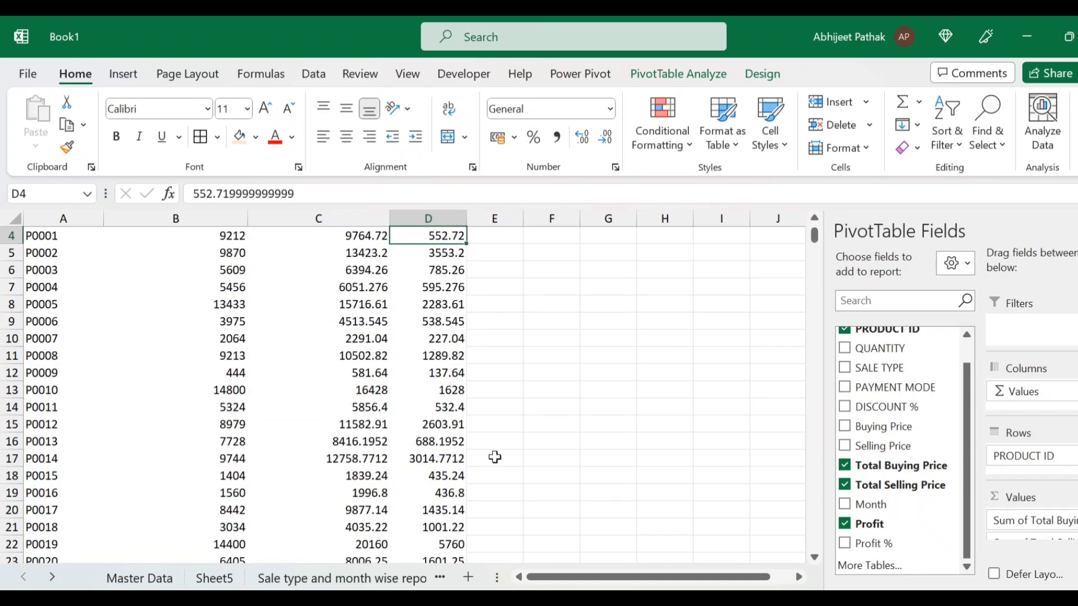
scroll(811, 431, up, 1)
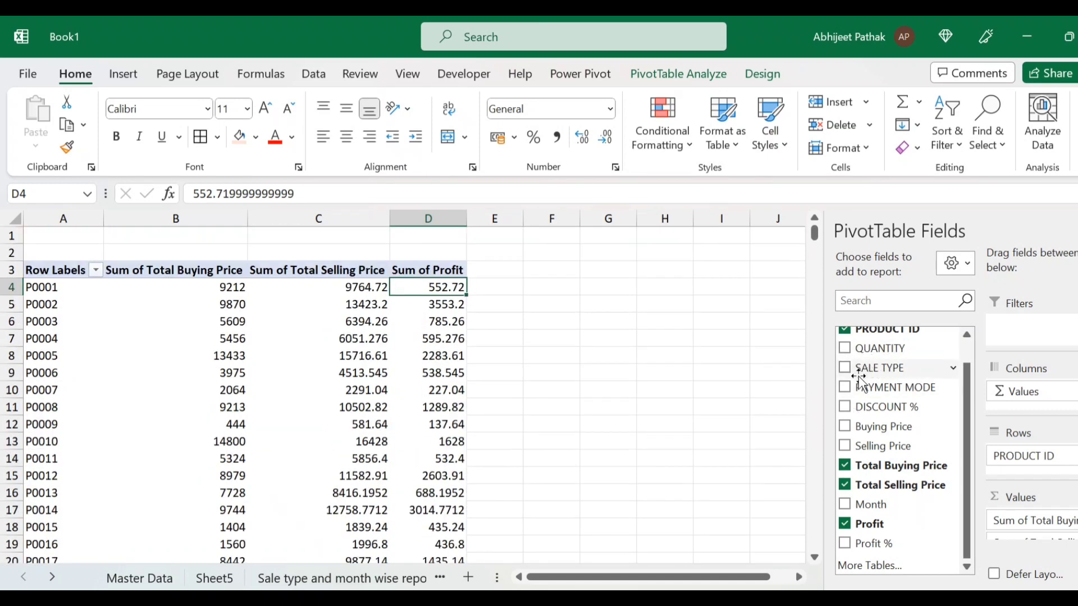
click(844, 369)
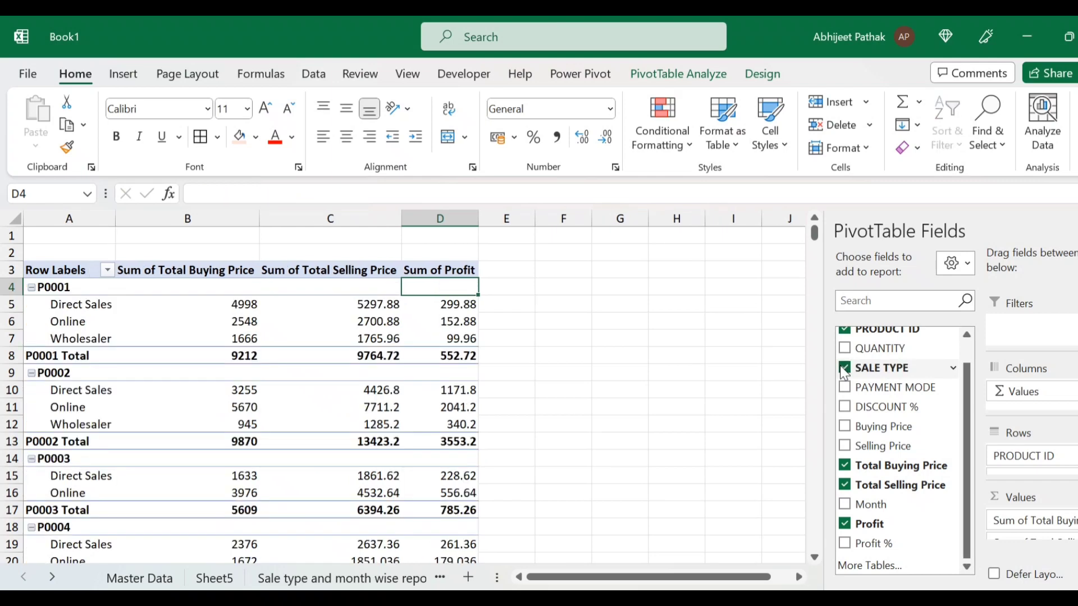
click(844, 369)
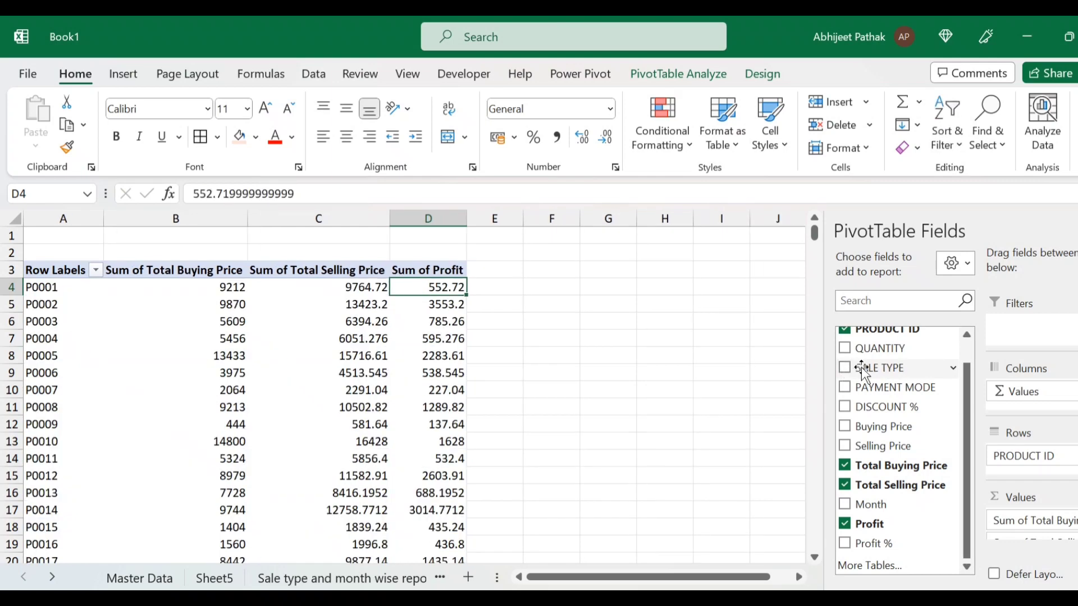
drag(863, 372, 1038, 456)
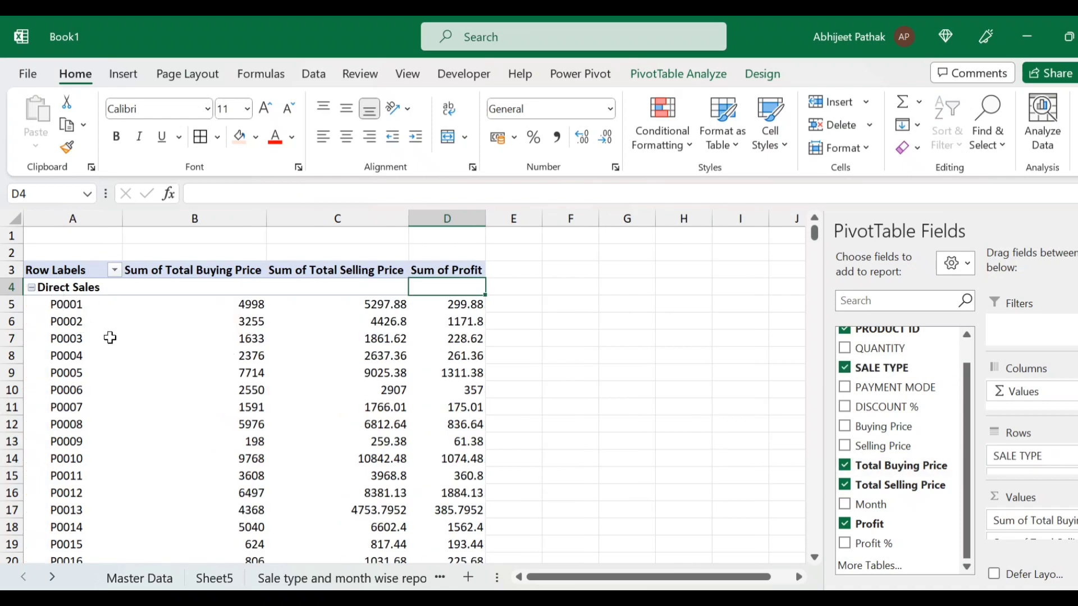
Step: Change the report layout of the sale type and product PivotTable to tabular form
scroll(110, 338, down, 17)
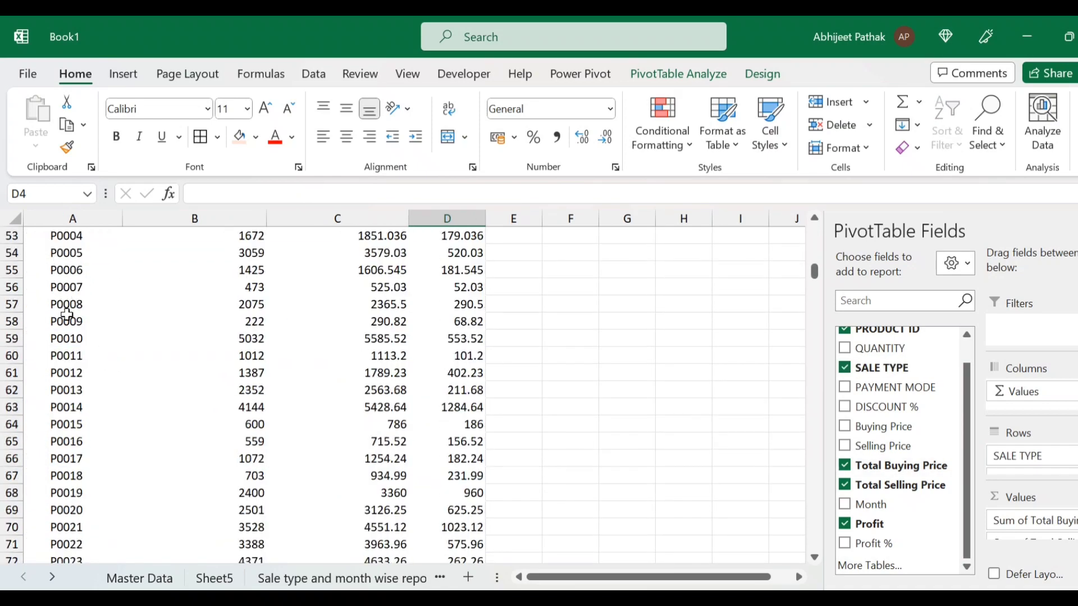
scroll(66, 314, down, 20)
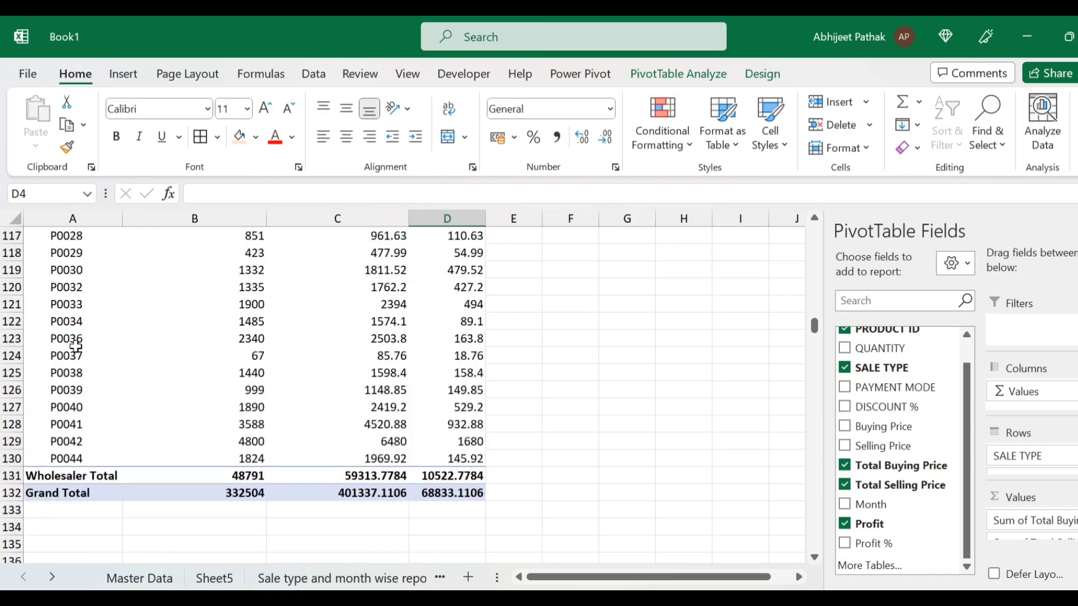
scroll(76, 347, up, 20)
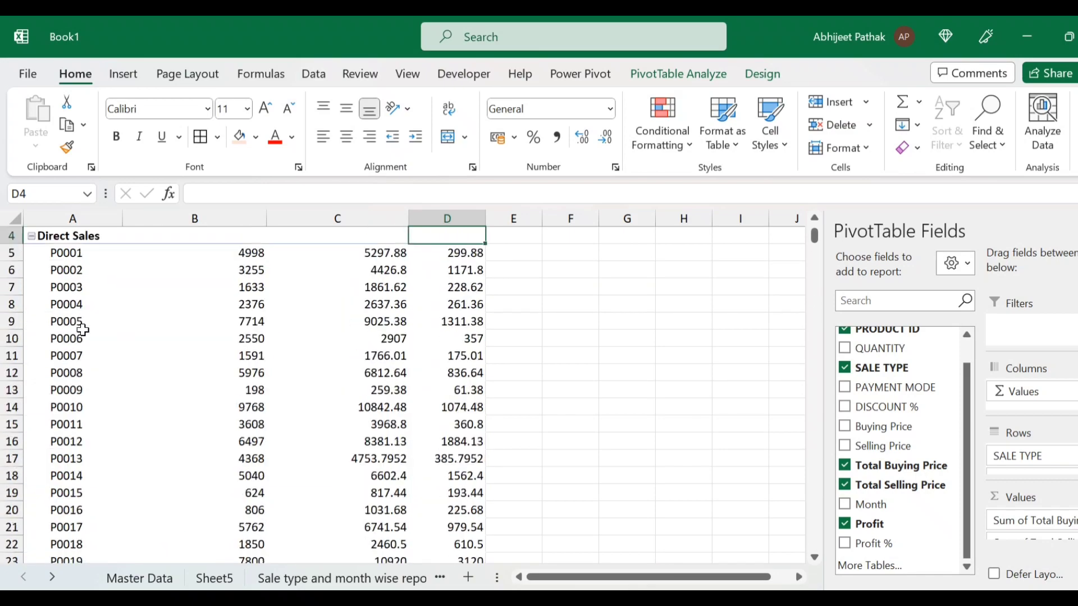
scroll(83, 330, up, 1)
click(765, 80)
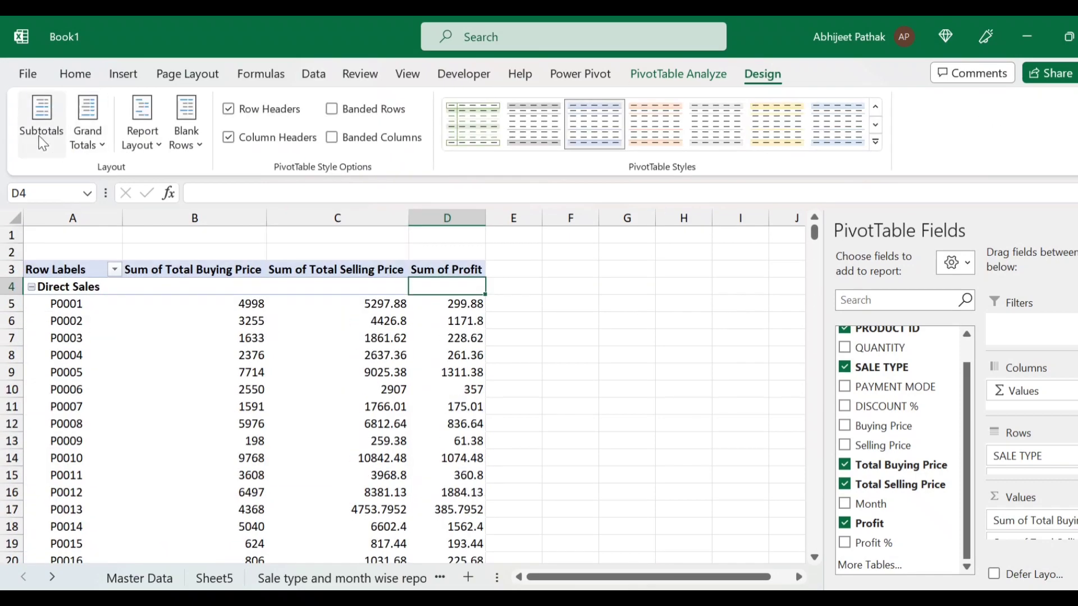
click(143, 132)
click(205, 271)
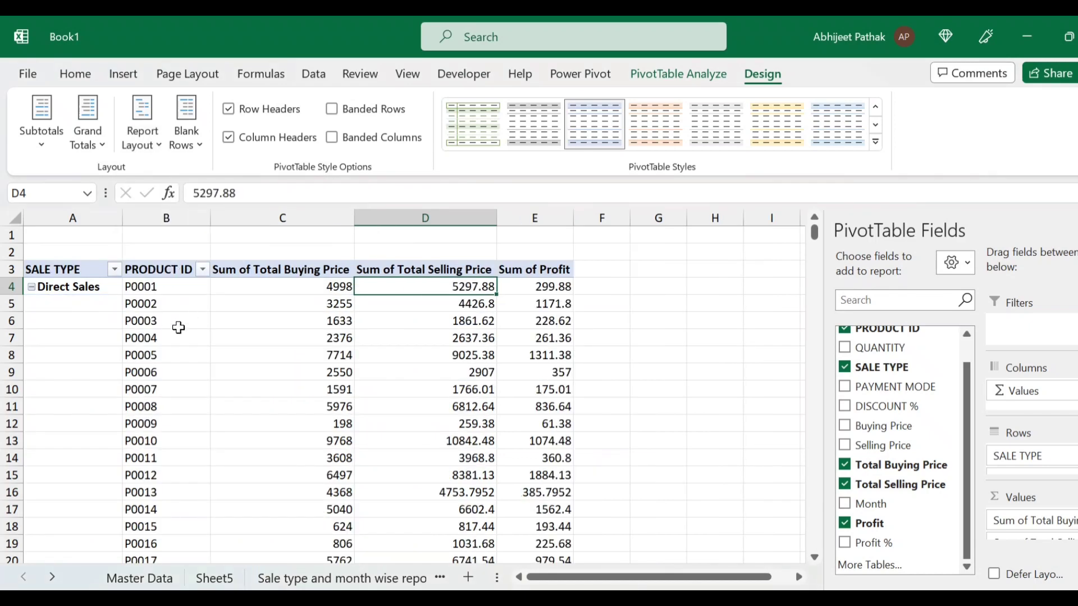
Step: Examine the products' prices and profits within each sale type, including the subtotals and the grand total
scroll(166, 334, down, 7)
scroll(165, 337, down, 5)
scroll(163, 338, up, 12)
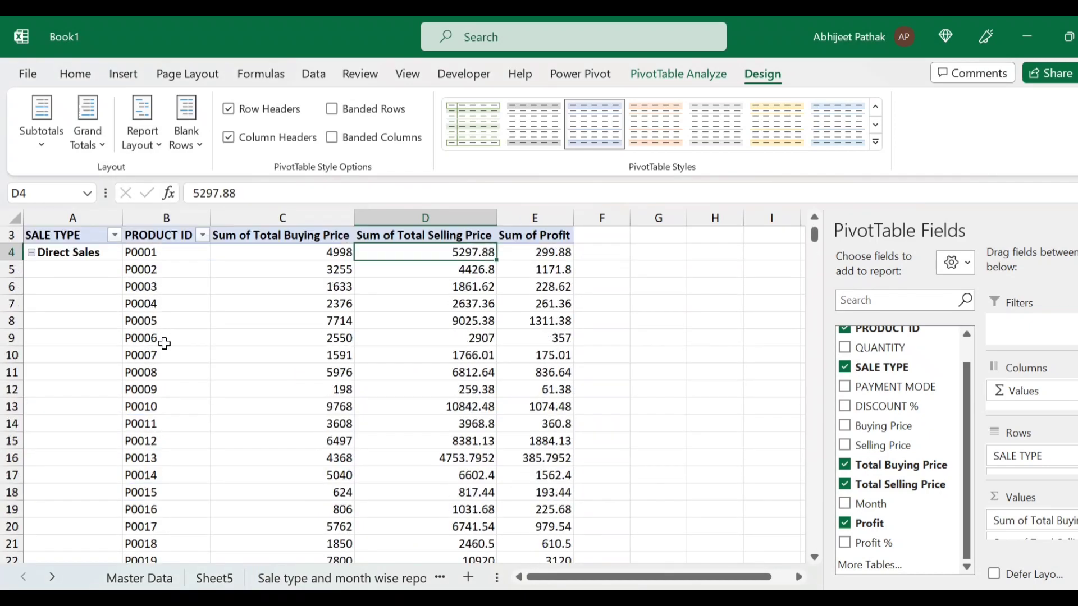
scroll(560, 358, down, 13)
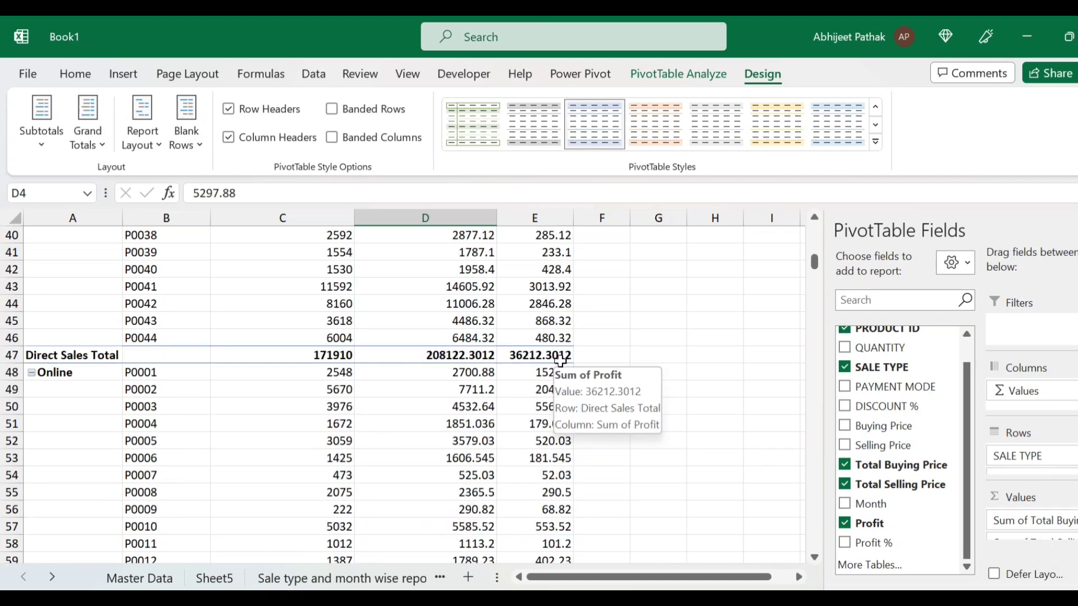
scroll(560, 360, down, 20)
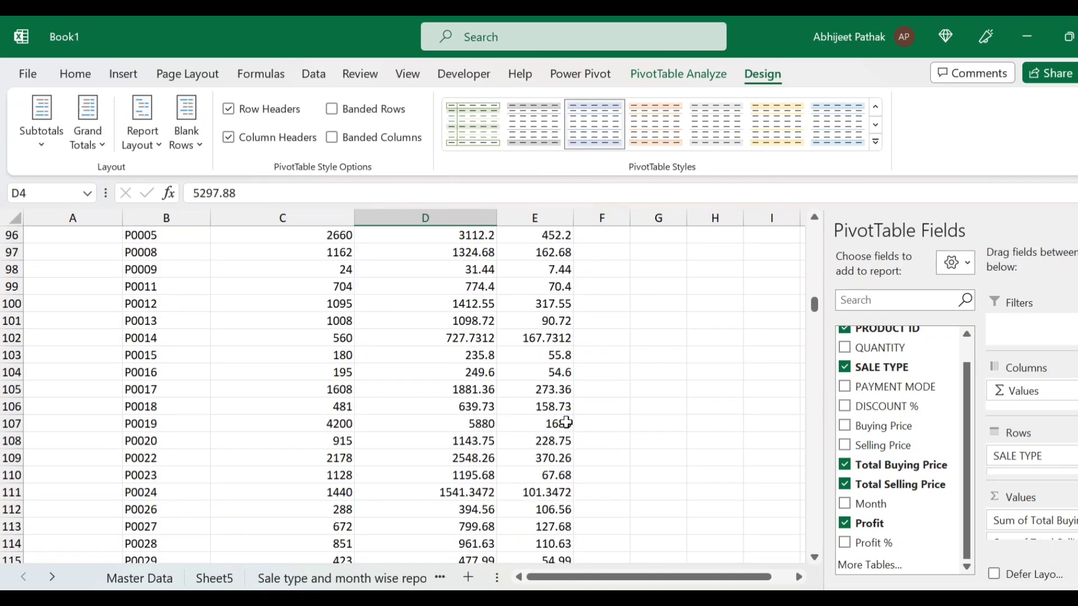
scroll(566, 452, up, 1)
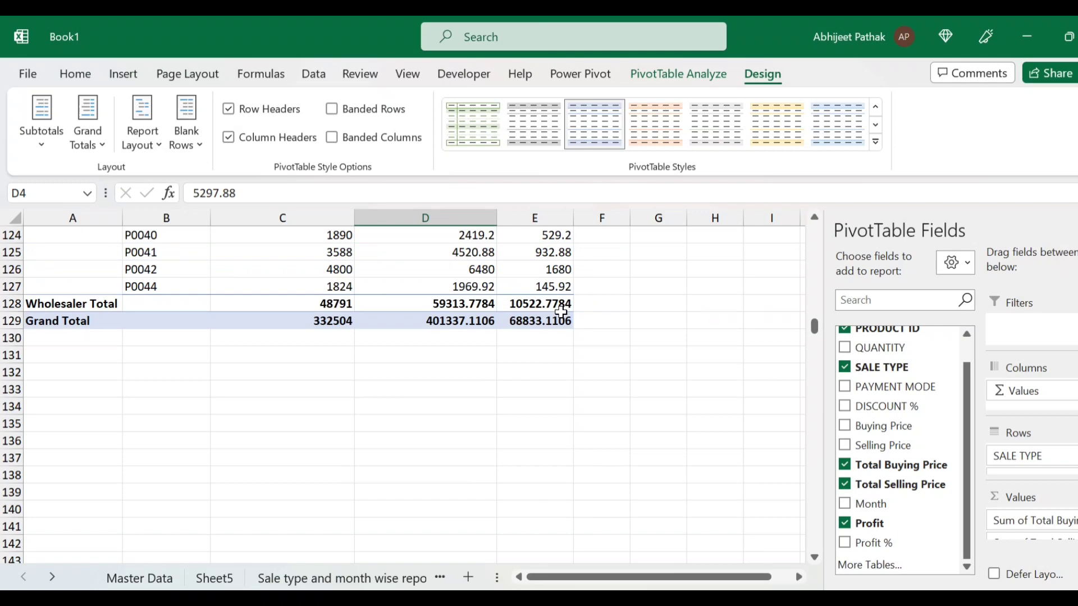
mouse_move(561, 311)
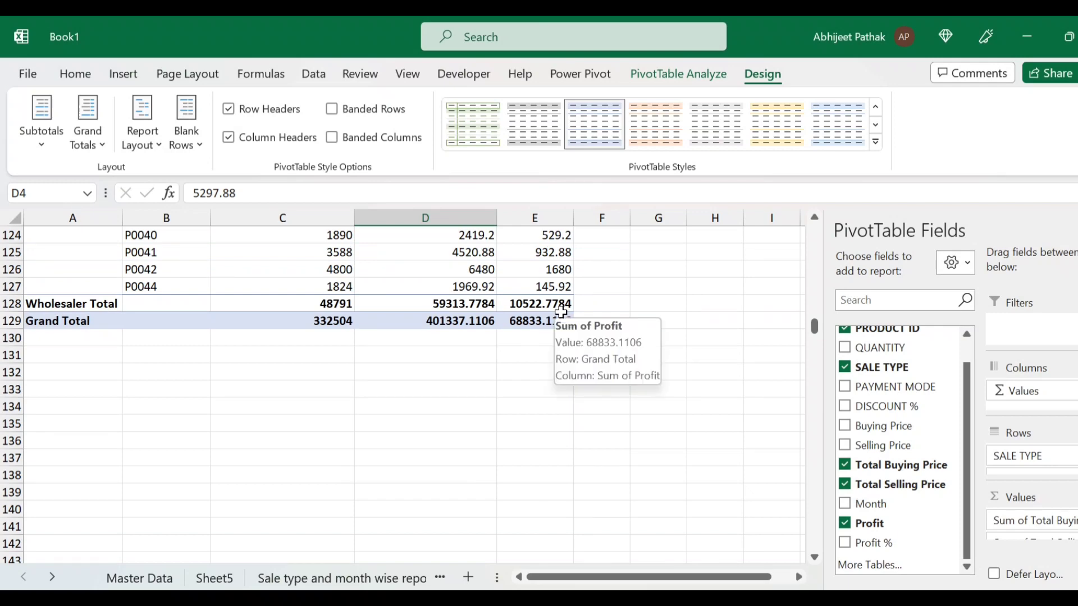
scroll(565, 315, up, 20)
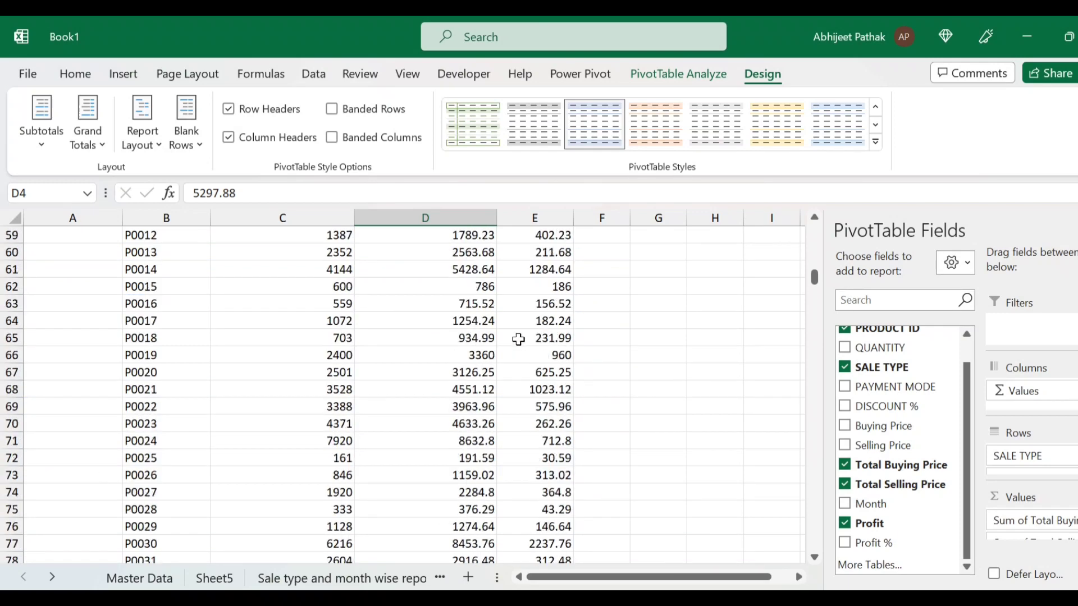
scroll(526, 339, up, 12)
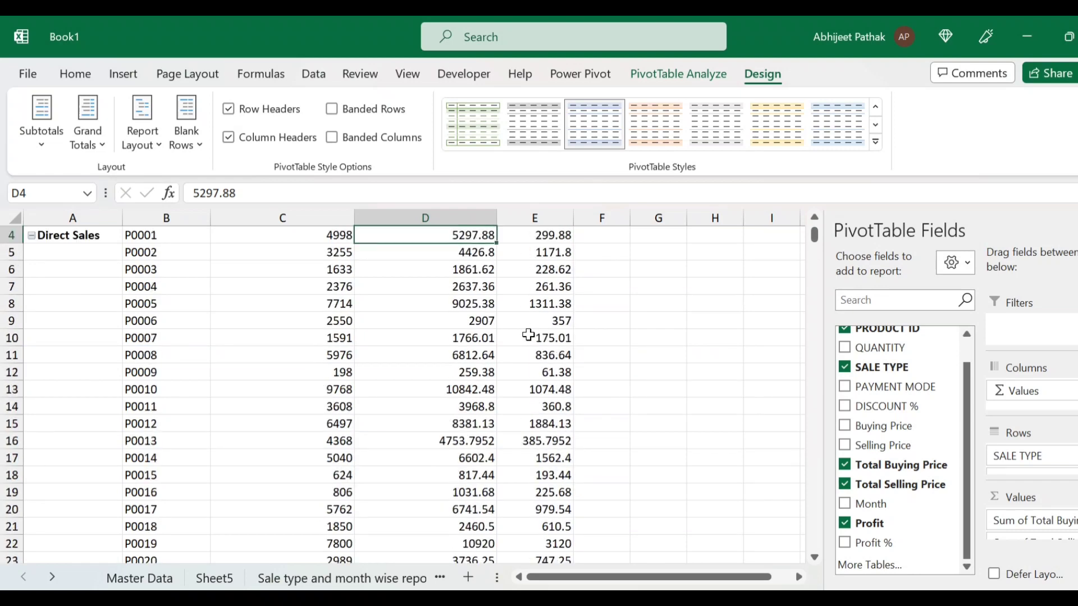
mouse_move(529, 335)
scroll(191, 357, up, 1)
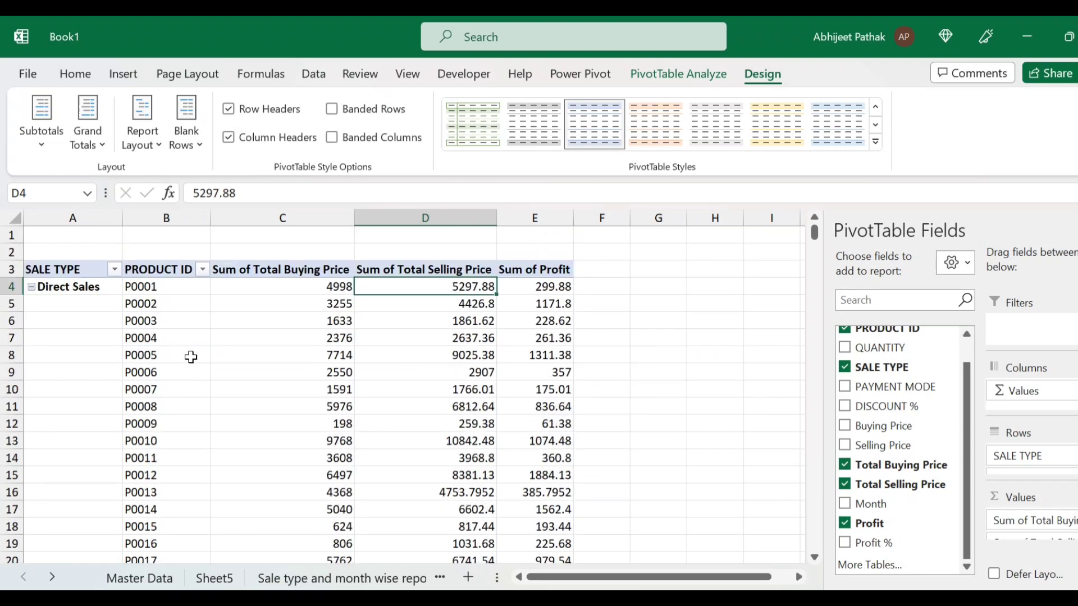
mouse_move(191, 357)
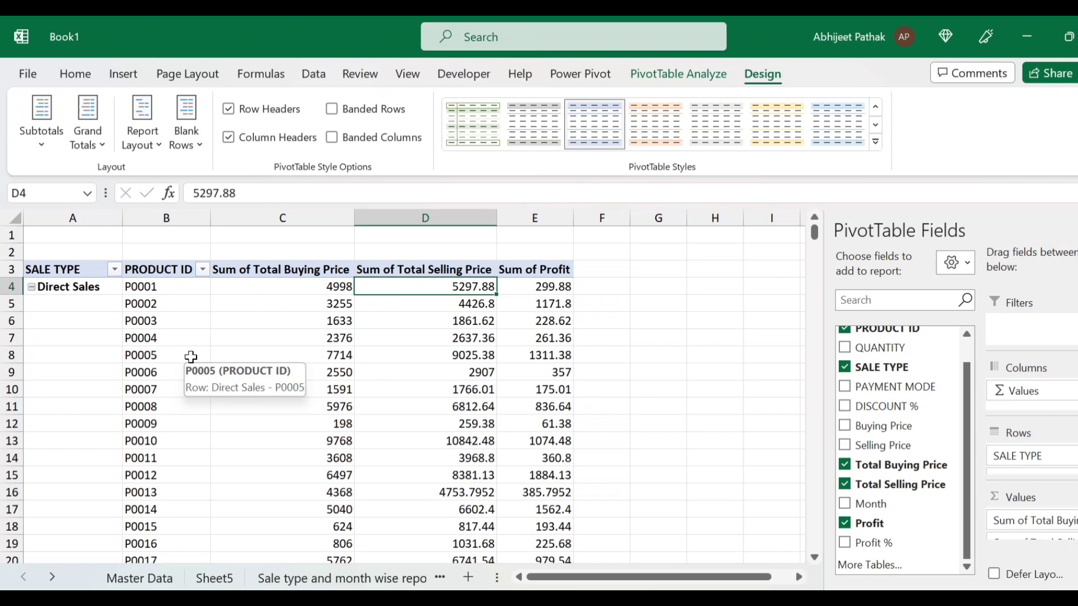
Step: Add QUANTITY to the values of the sale type and product PivotTable
click(170, 300)
right_click(173, 306)
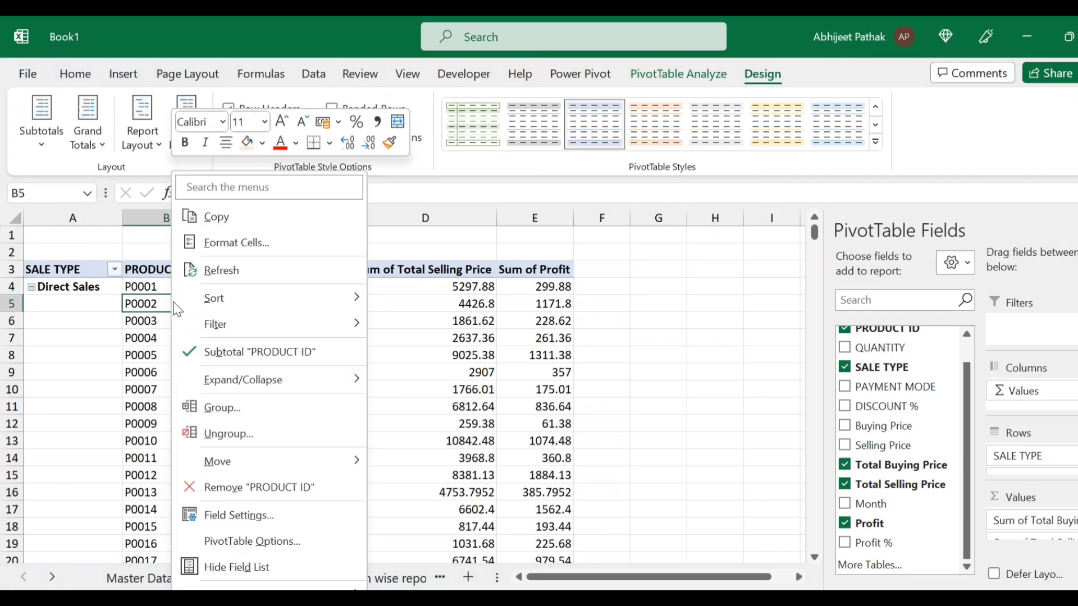
click(453, 286)
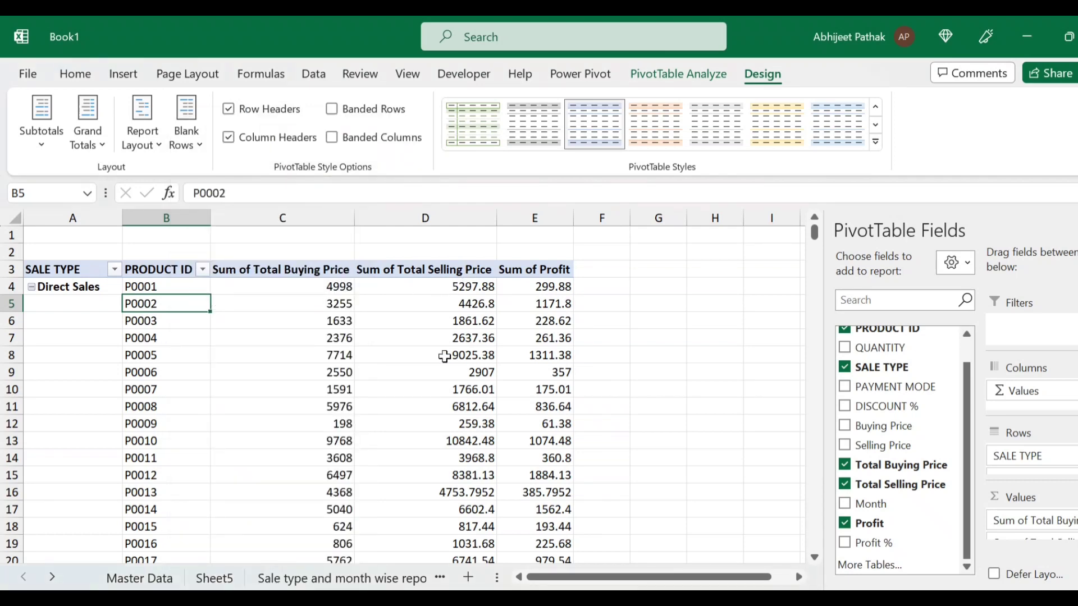
click(845, 348)
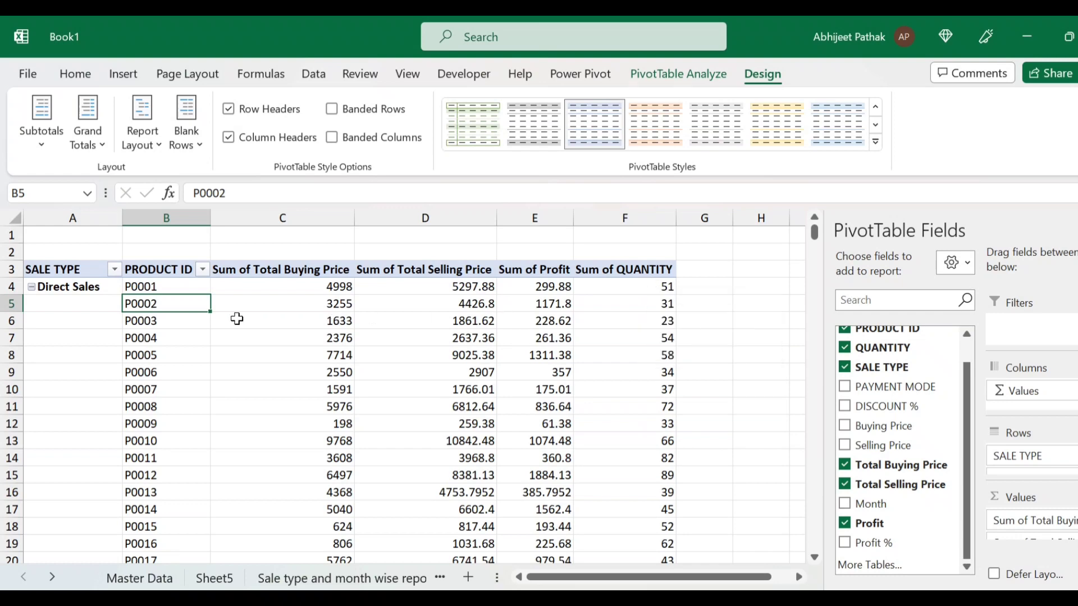
scroll(645, 404, down, 3)
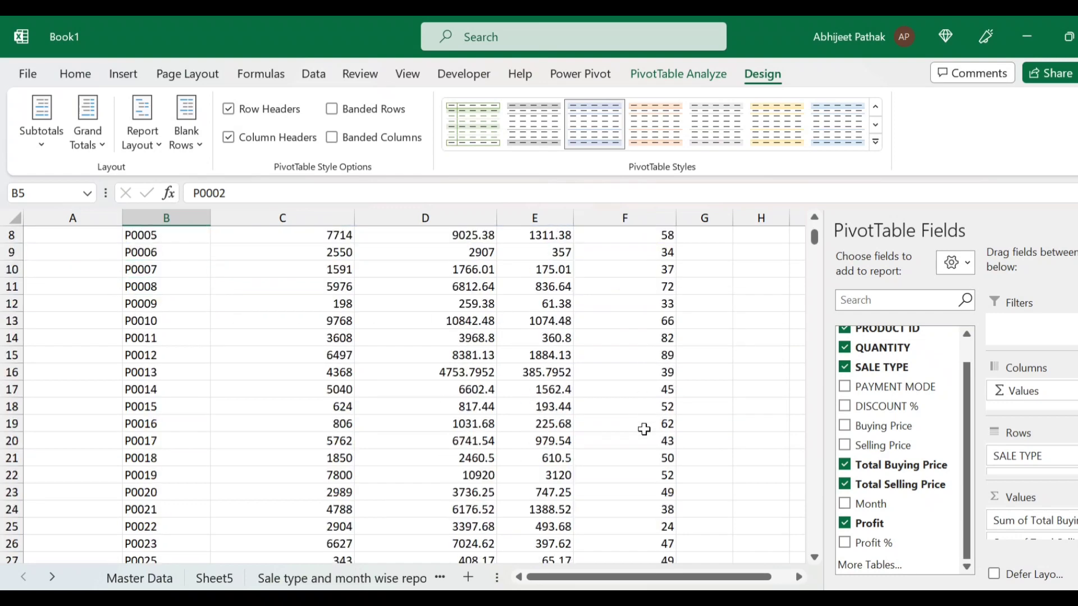
scroll(646, 450, up, 3)
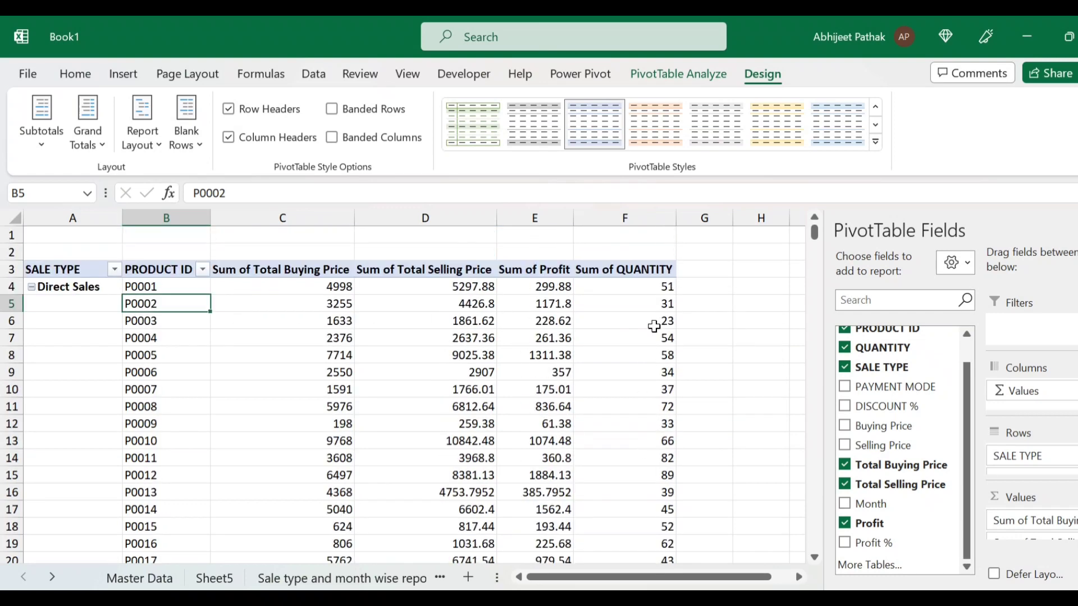
Step: Filter PRODUCT ID to the top 20 items by Sum of QUANTITY
right_click(159, 301)
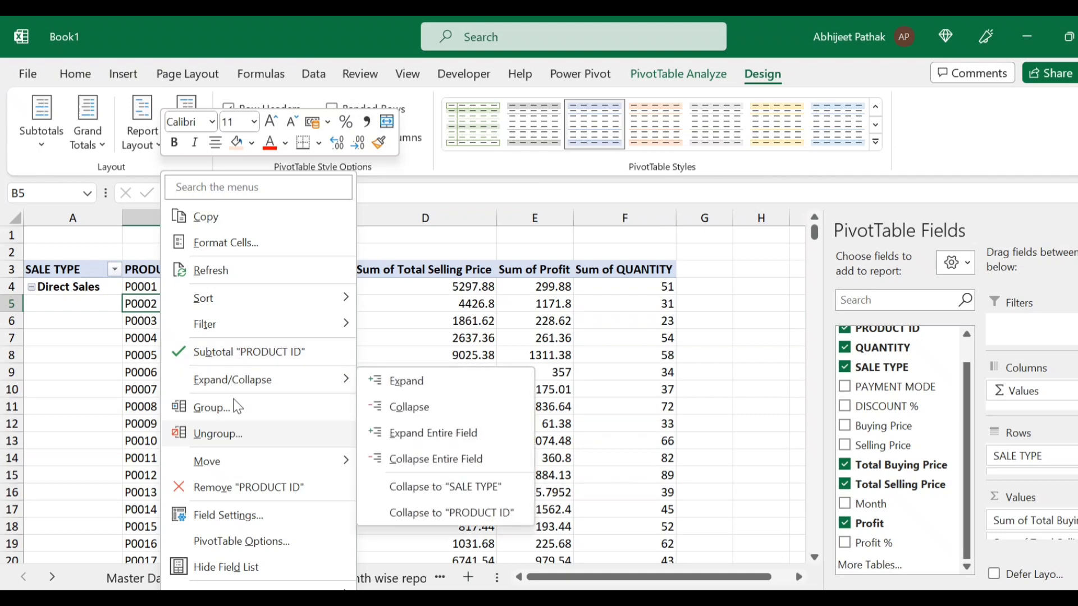
mouse_move(271, 335)
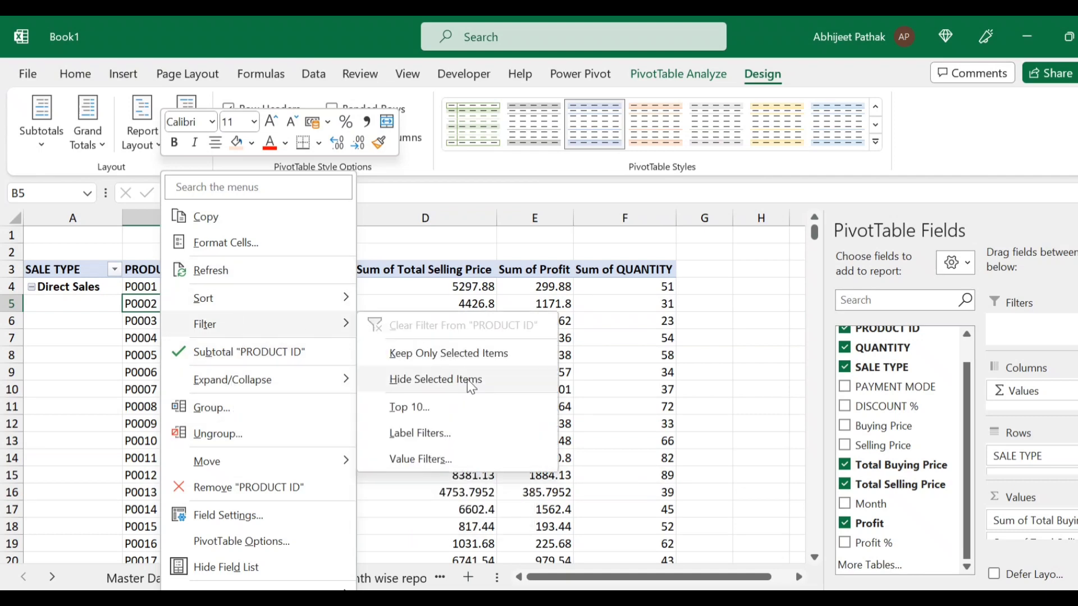
click(429, 406)
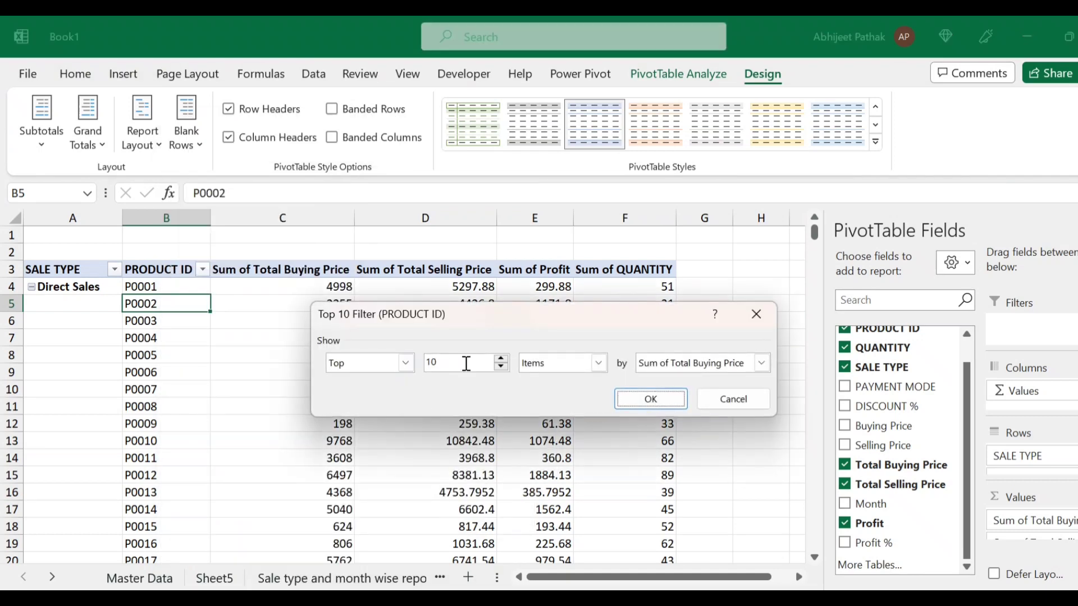
click(466, 364)
click(689, 363)
click(682, 418)
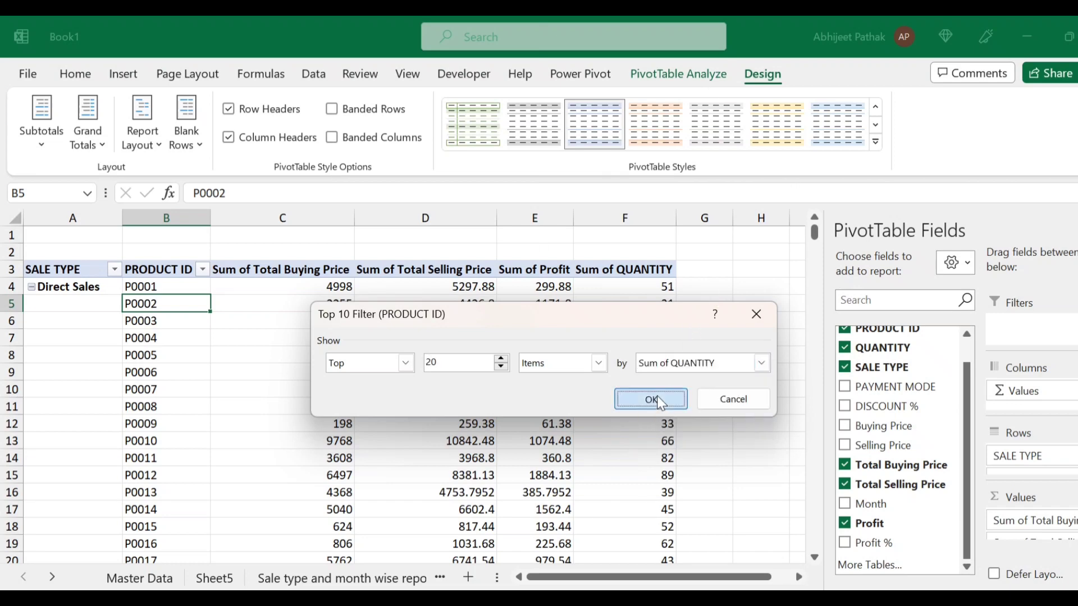
click(649, 400)
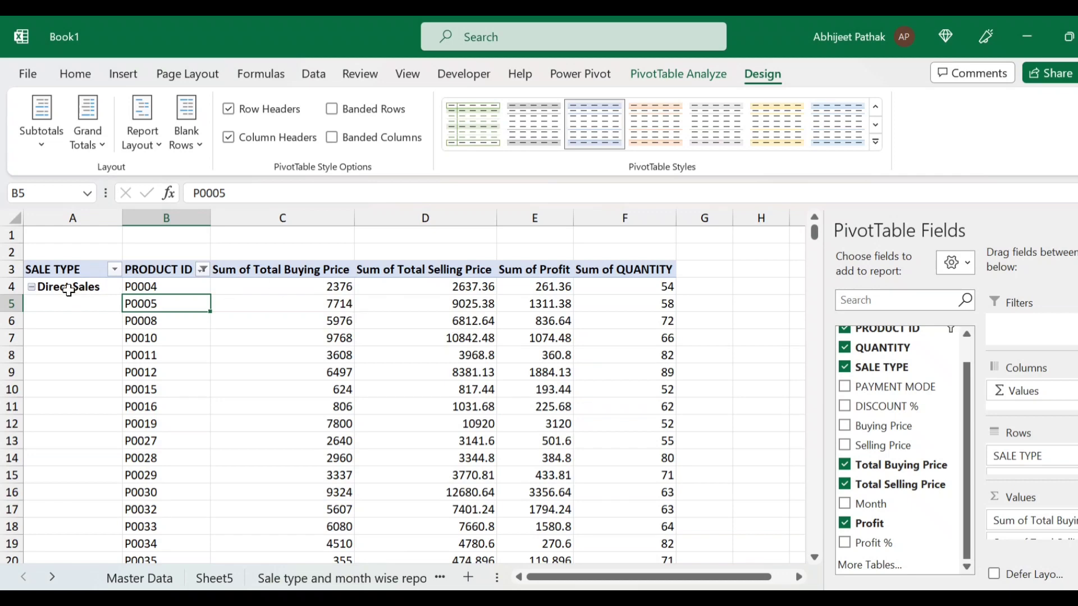
Step: Examine which products the top 20 filter keeps under Direct Sales, together with their quantities
click(68, 290)
scroll(555, 337, down, 2)
scroll(324, 354, up, 2)
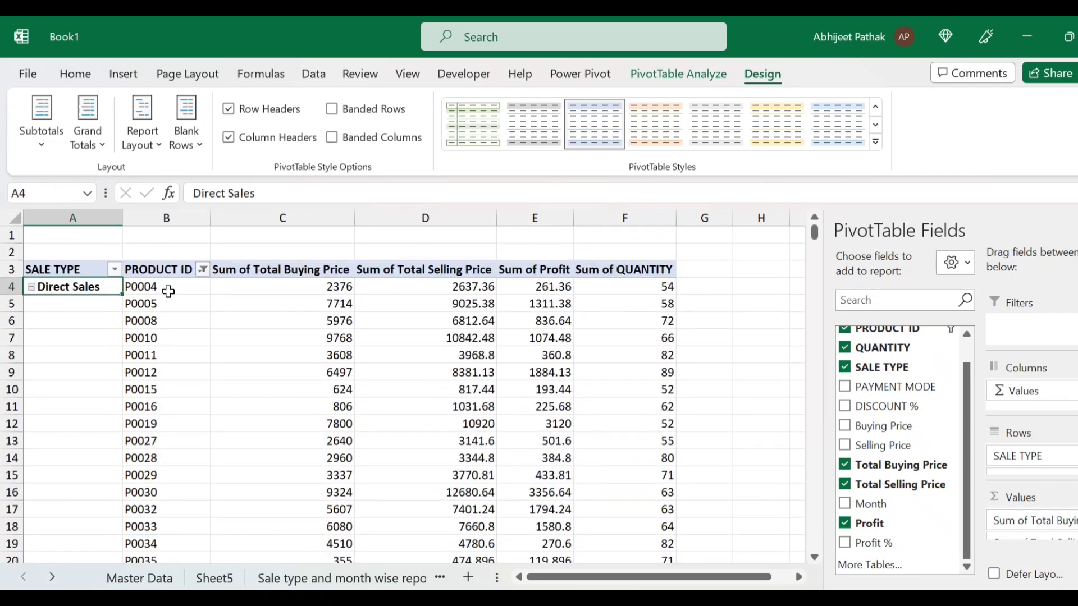
mouse_move(168, 292)
mouse_down()
mouse_move(168, 556)
mouse_move(176, 274)
mouse_up()
scroll(561, 477, up, 7)
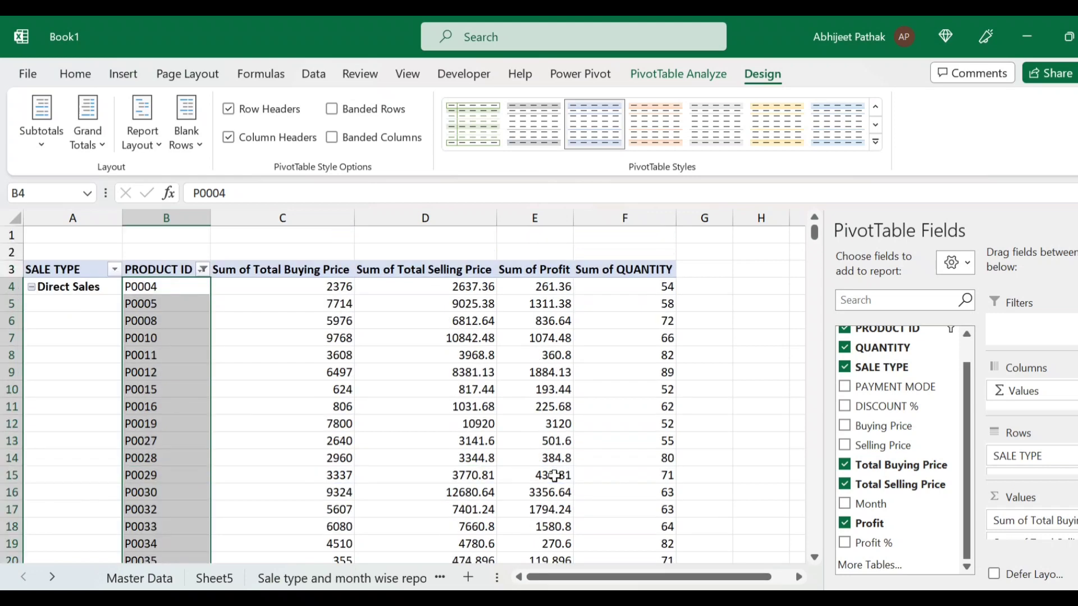
scroll(341, 395, down, 3)
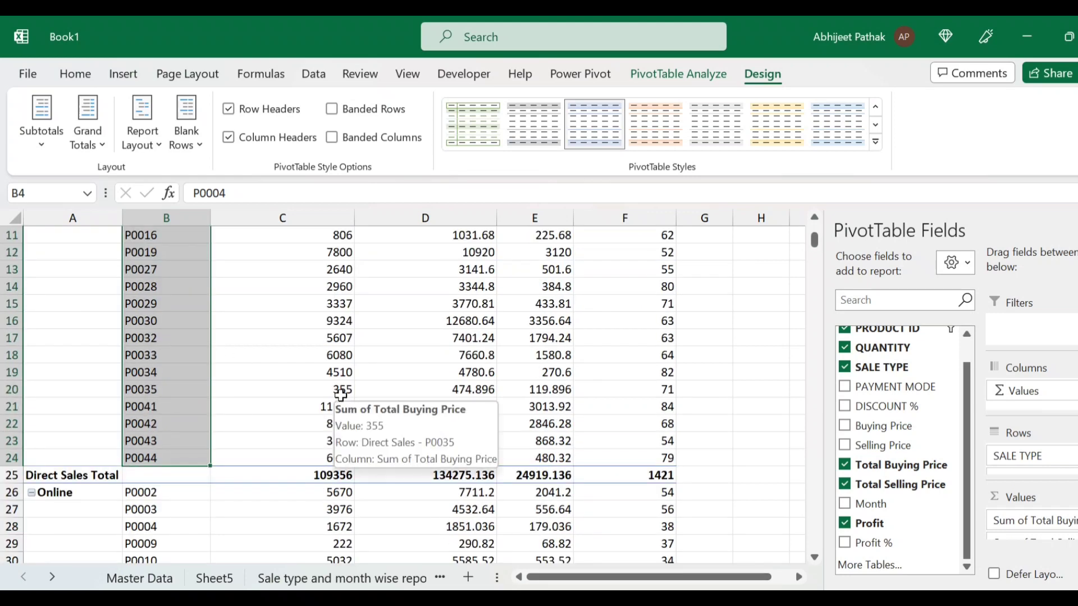
scroll(341, 395, up, 3)
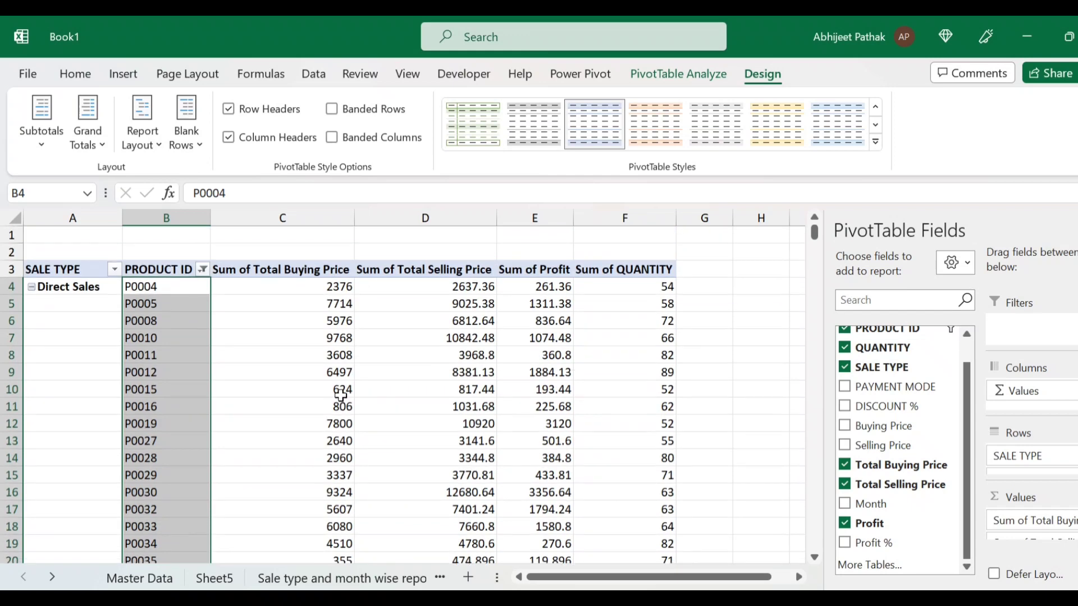
drag(646, 287, 638, 522)
scroll(638, 522, up, 2)
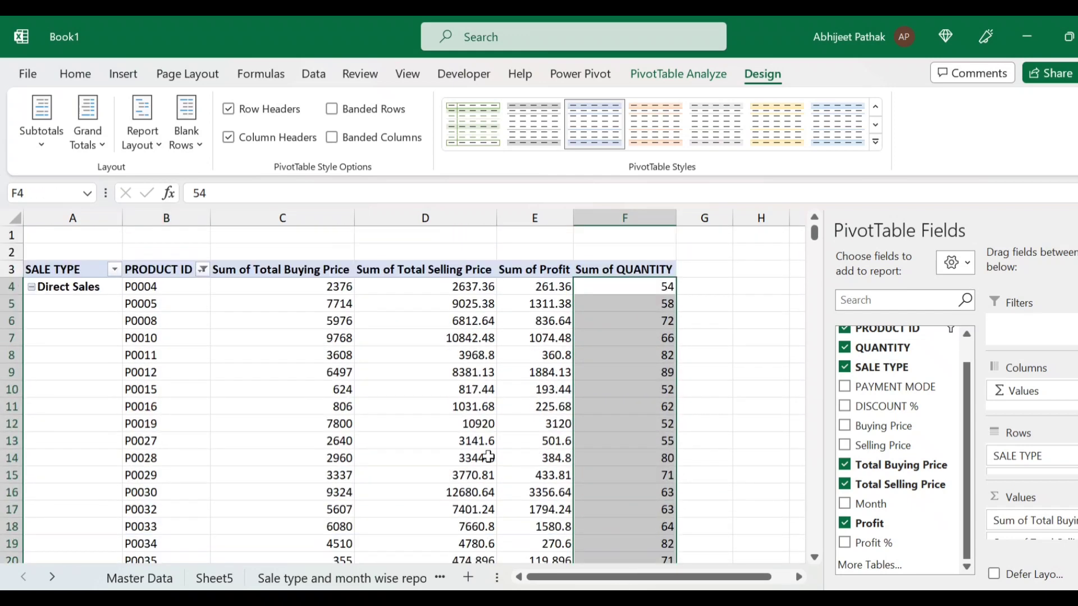
Step: Clear the filter from PRODUCT ID so all products are listed within each sale type
click(174, 319)
right_click(178, 324)
mouse_move(343, 325)
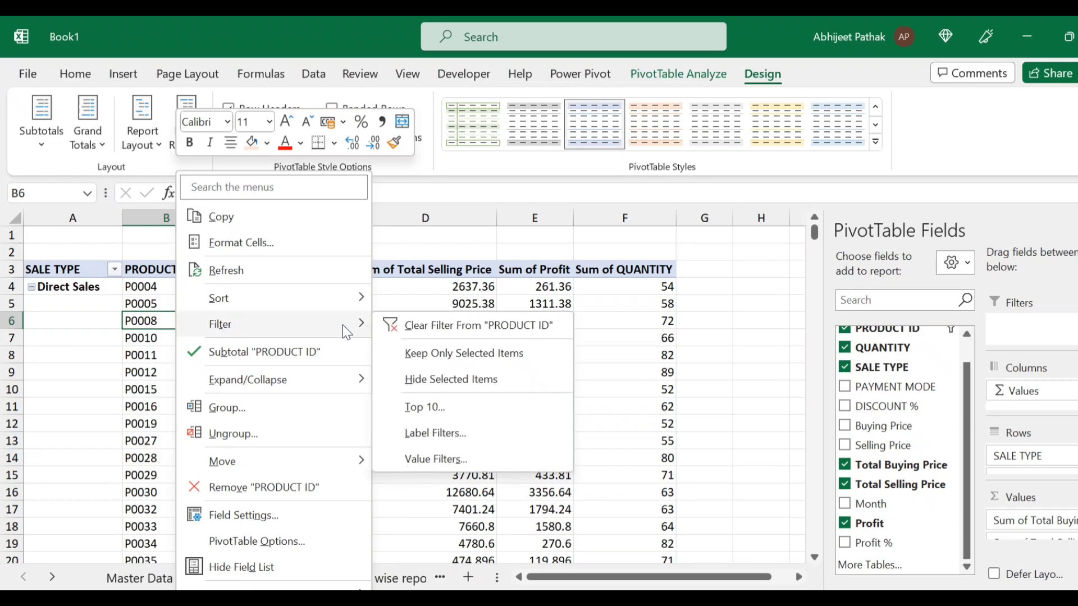
click(444, 324)
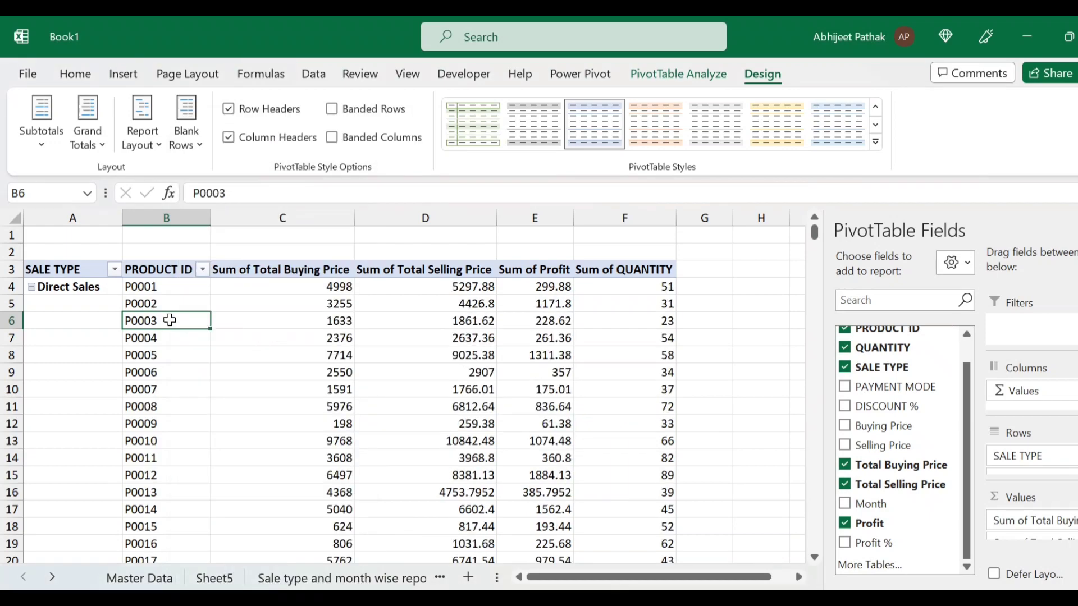
scroll(175, 337, down, 1)
scroll(174, 338, down, 8)
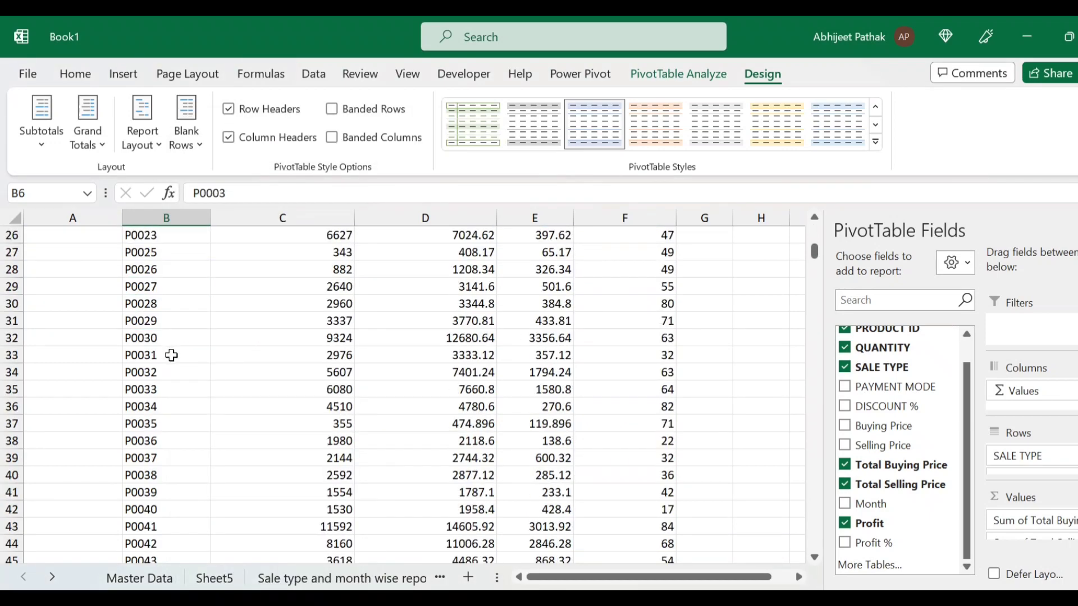
scroll(167, 356, up, 8)
Step: Filter PRODUCT ID to the top 10 items by Sum of QUANTITY
right_click(171, 322)
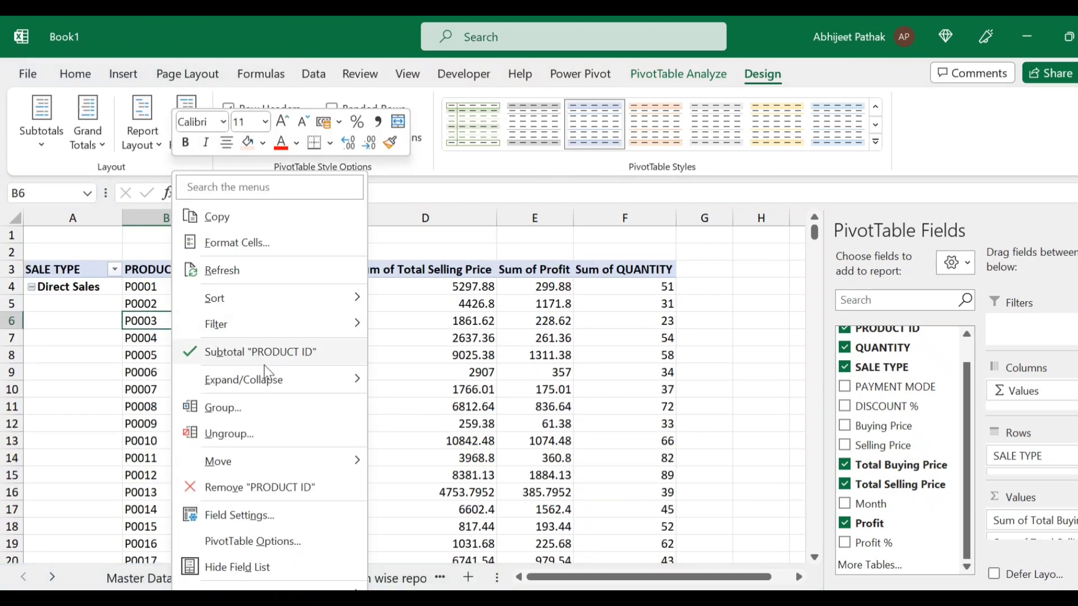
mouse_move(270, 328)
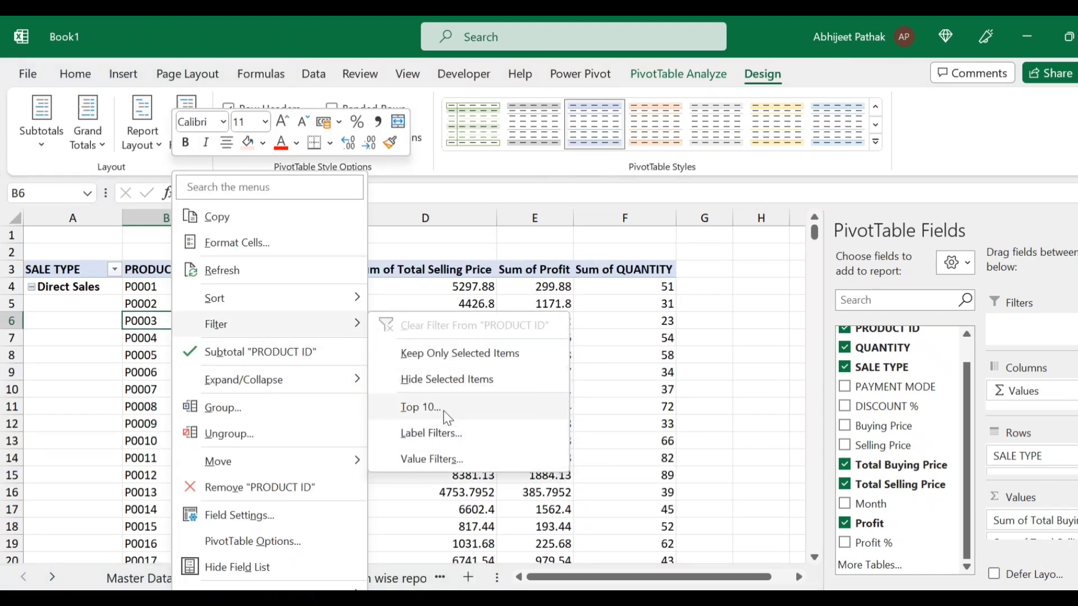
click(443, 411)
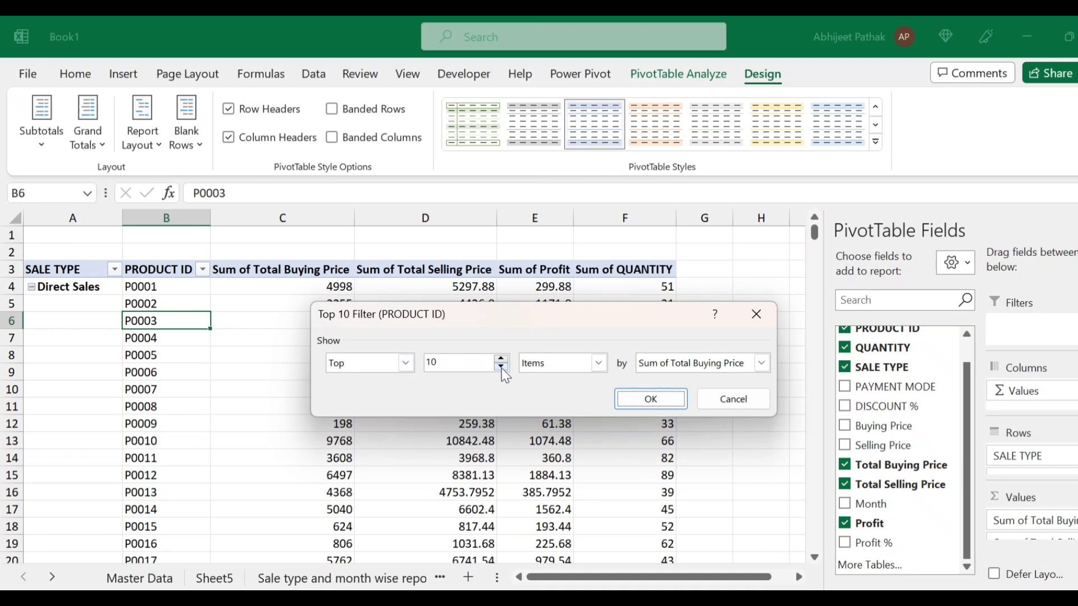
click(761, 363)
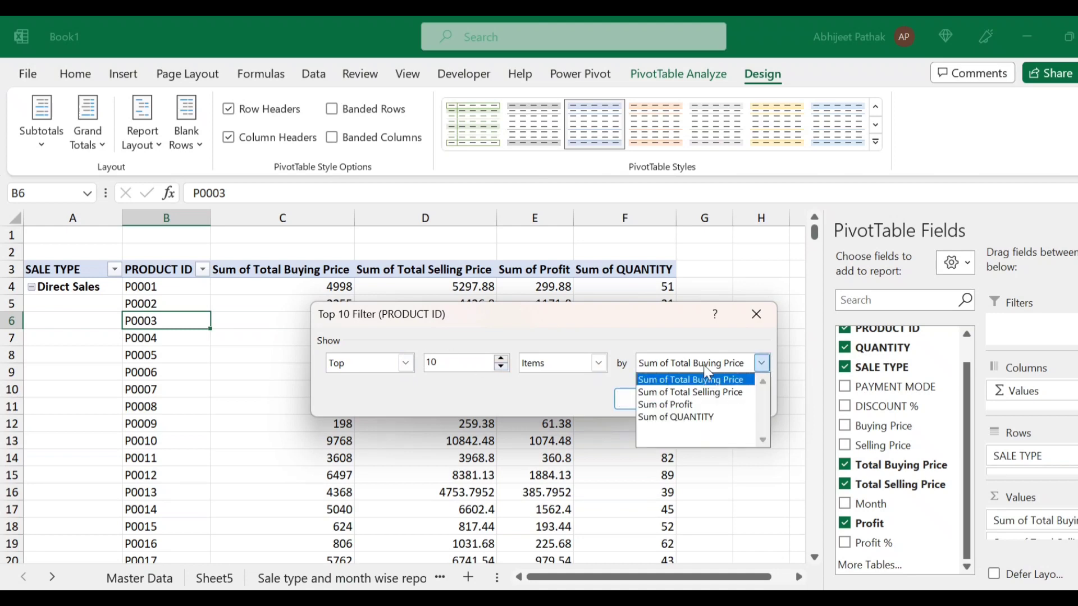
click(680, 416)
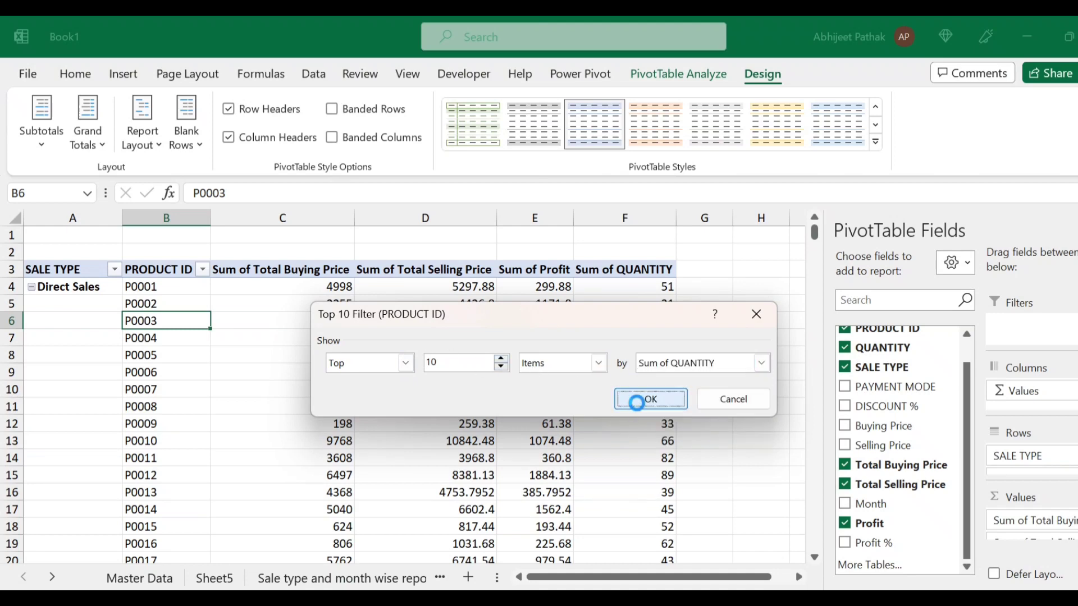
click(633, 399)
Step: Examine the Sum of QUANTITY values of the top 10 products under Direct Sales
drag(638, 292, 625, 437)
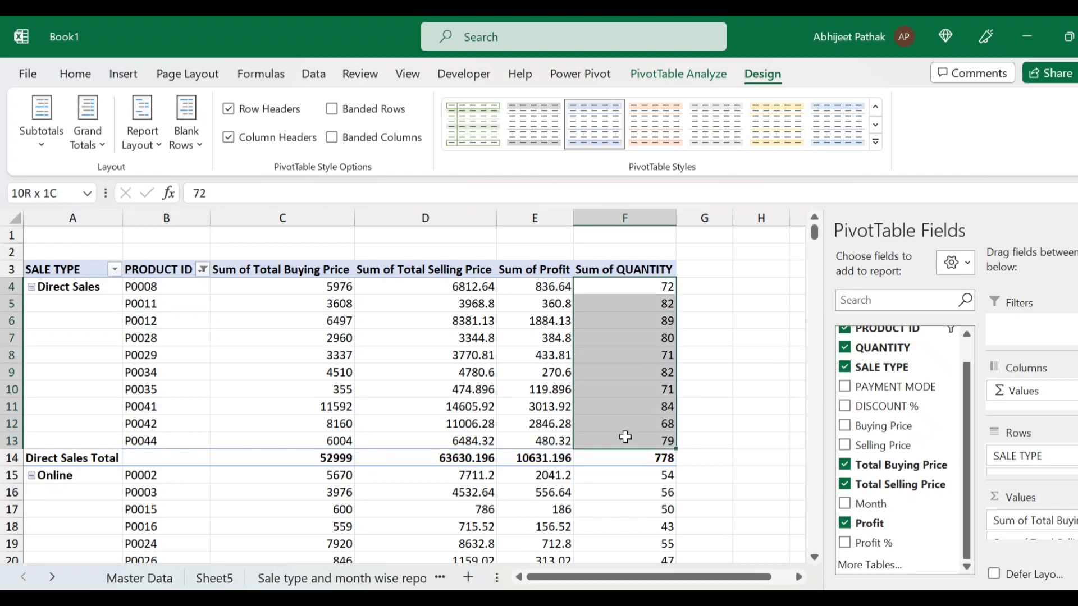
drag(628, 286, 633, 443)
click(61, 289)
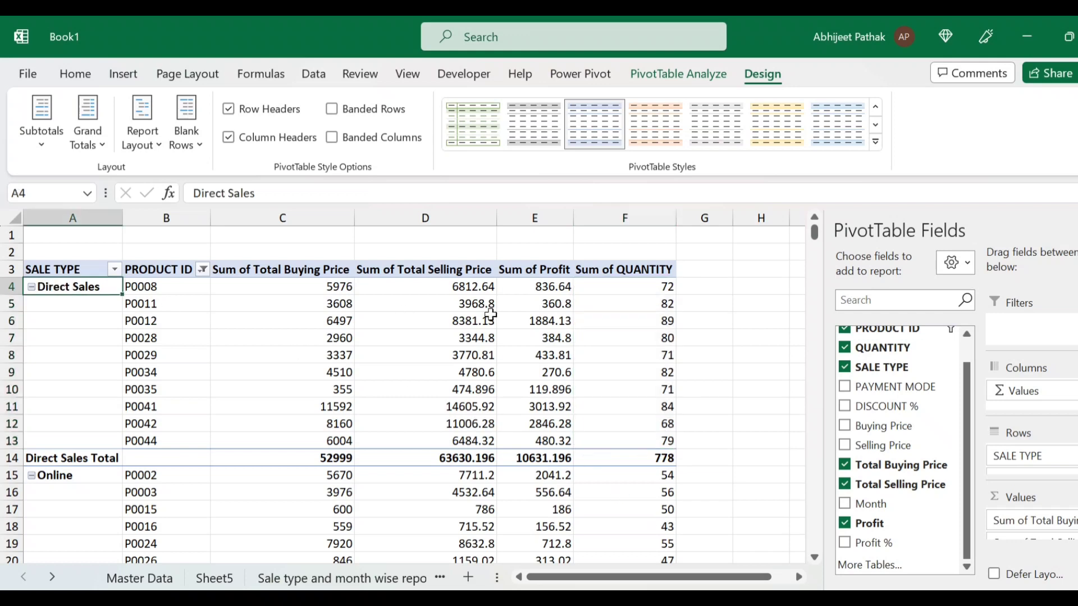
drag(650, 293, 633, 444)
click(636, 284)
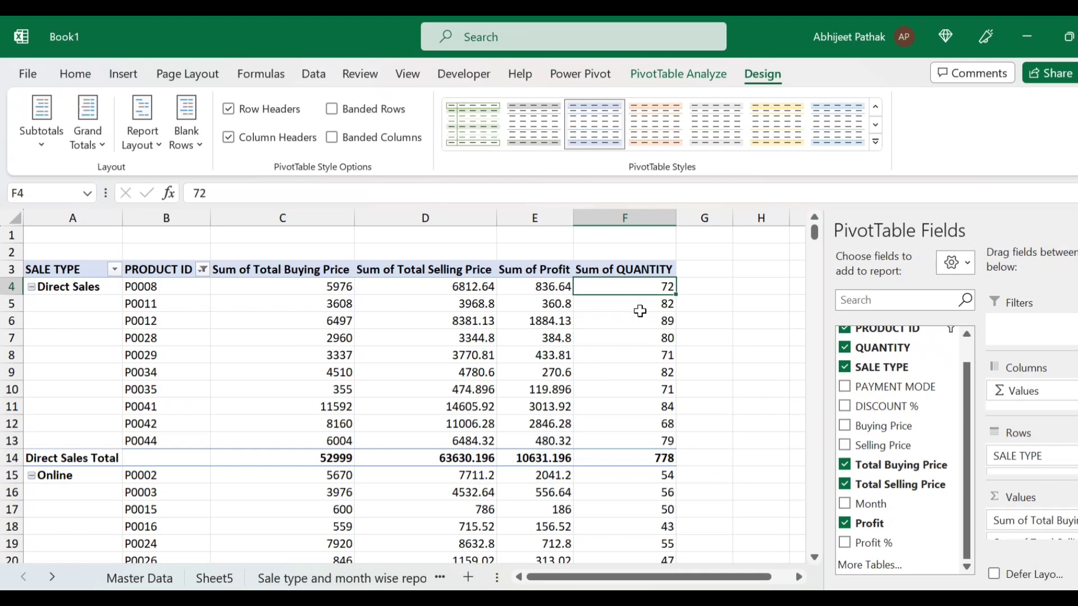
click(640, 321)
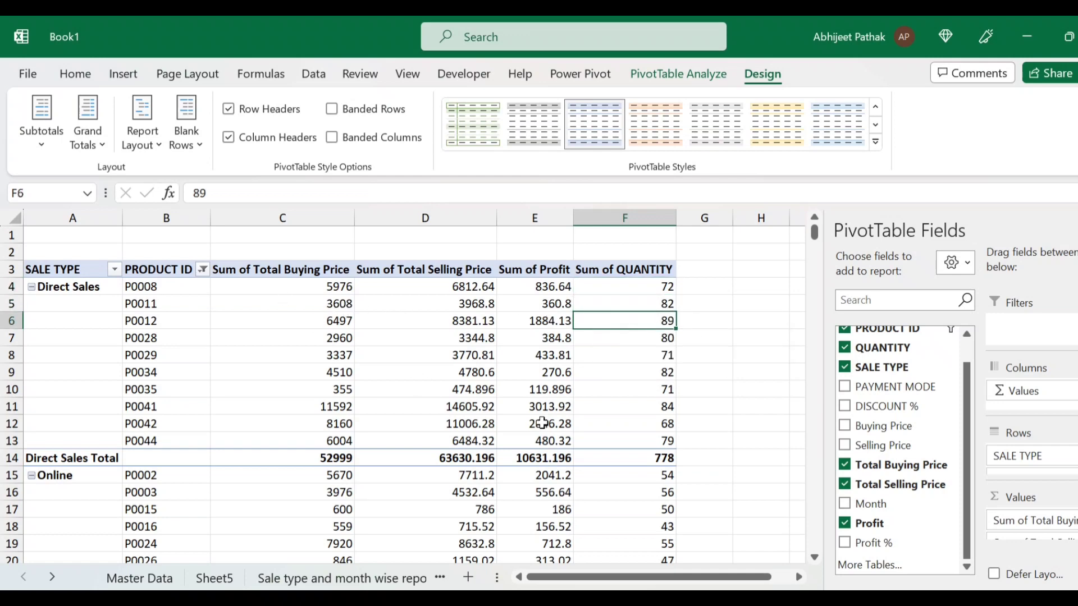
Step: Add Month to the rows above SALE TYPE so the sale types and products are grouped by month
scroll(860, 443, up, 1)
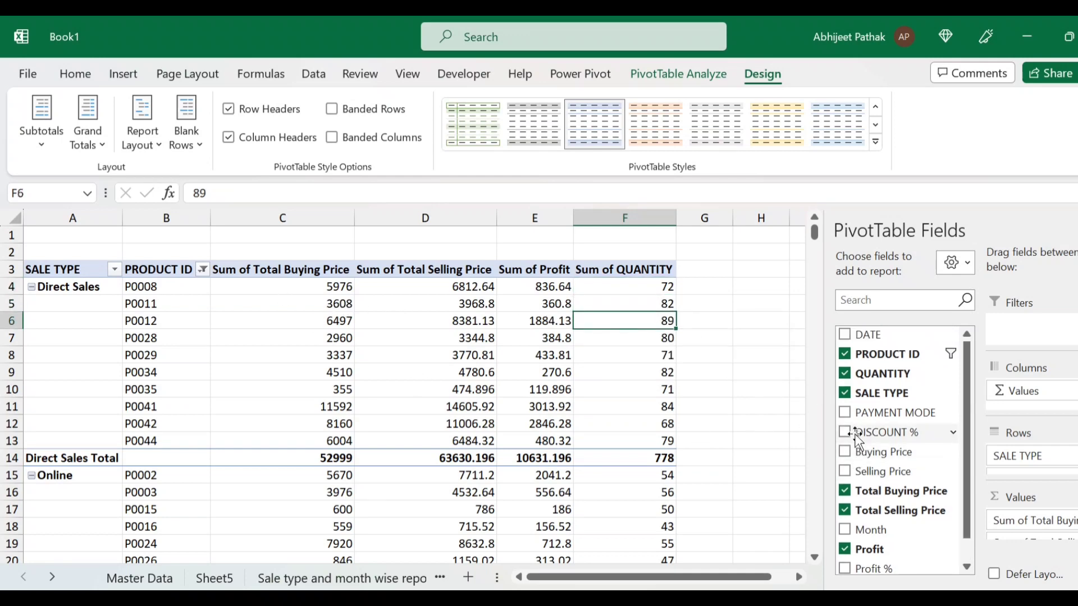
scroll(858, 437, down, 1)
scroll(858, 450, up, 1)
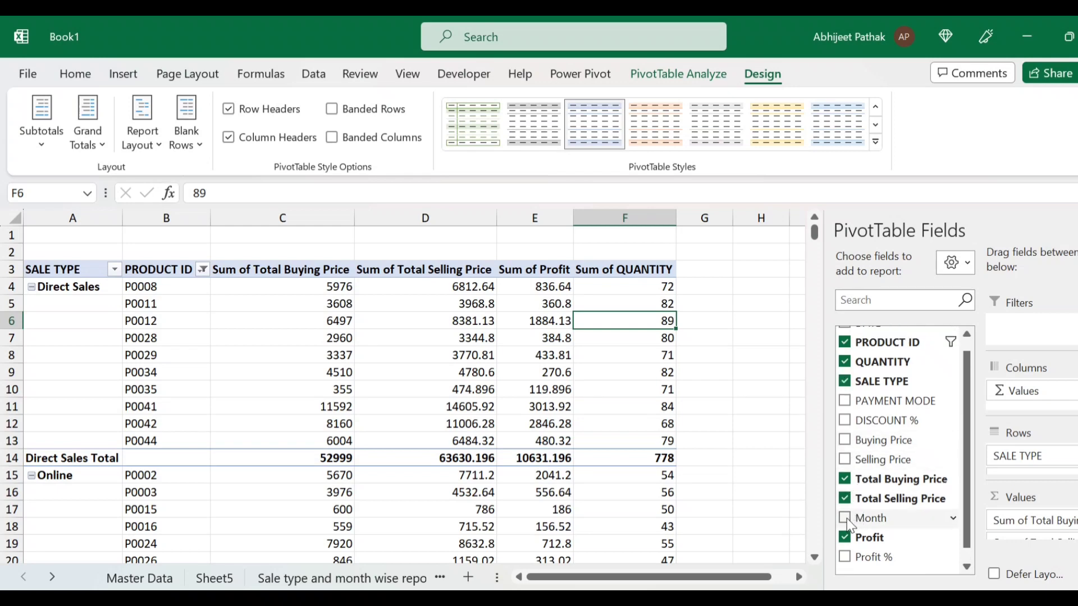
drag(847, 517, 1037, 462)
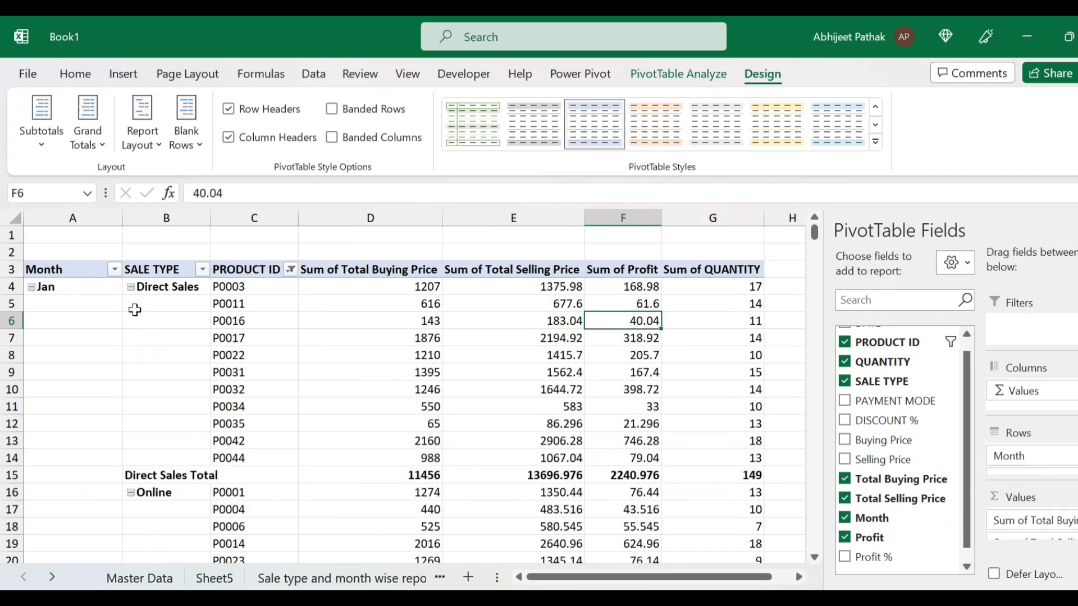
scroll(86, 291, down, 14)
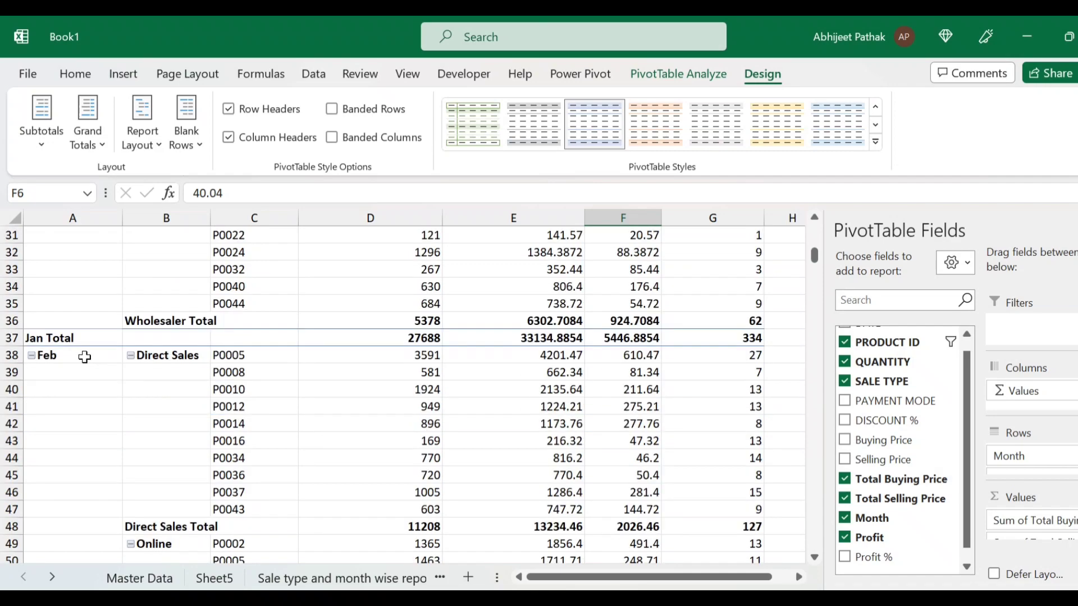
scroll(85, 358, down, 10)
scroll(83, 360, up, 20)
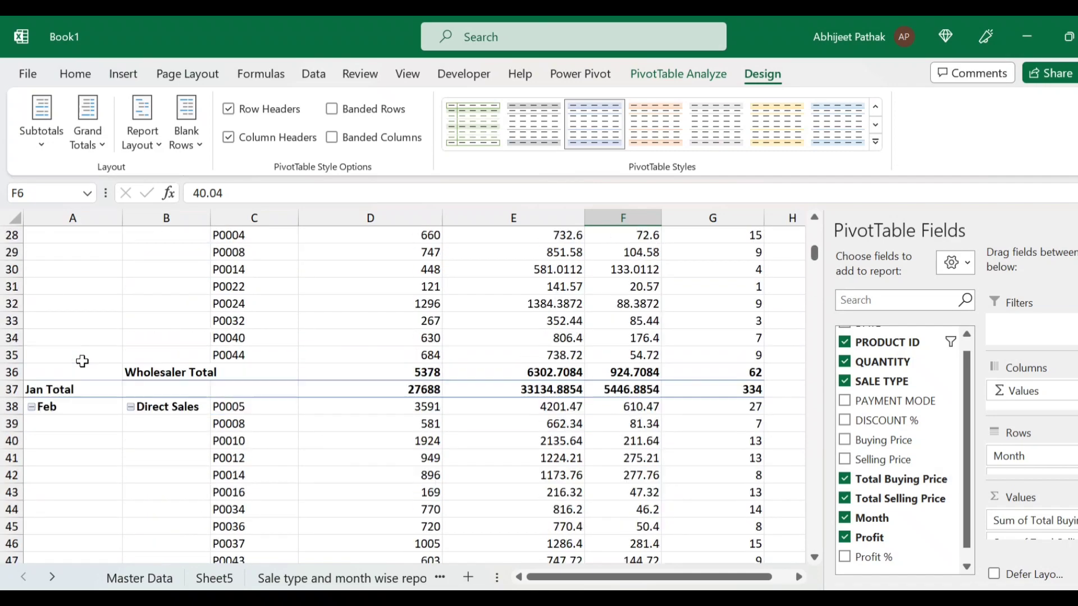
Step: Collapse the entire Month field so each month is summarised in a single row
right_click(80, 289)
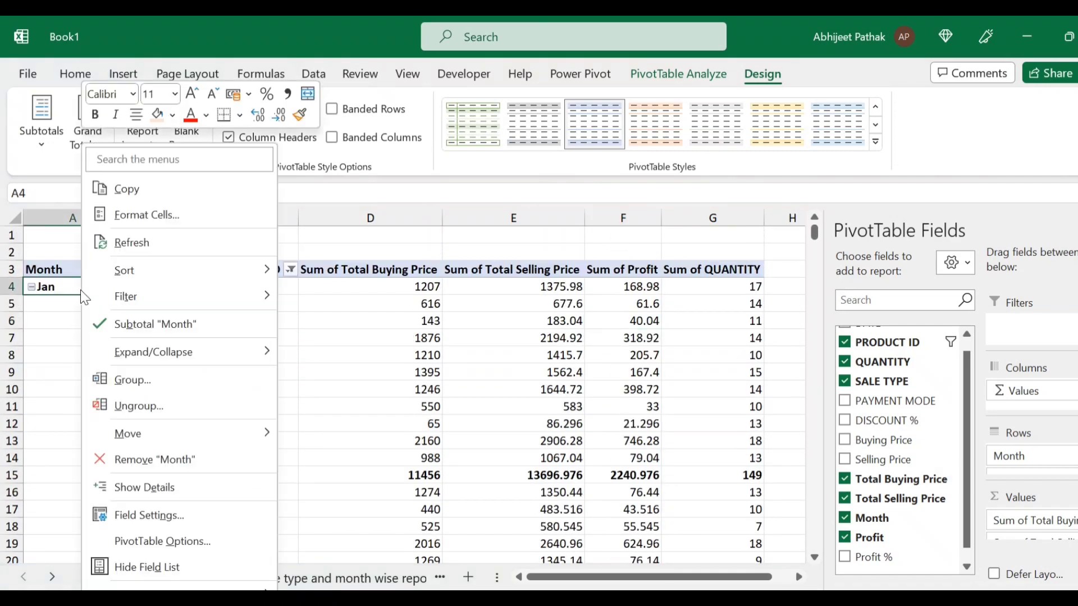
mouse_move(180, 353)
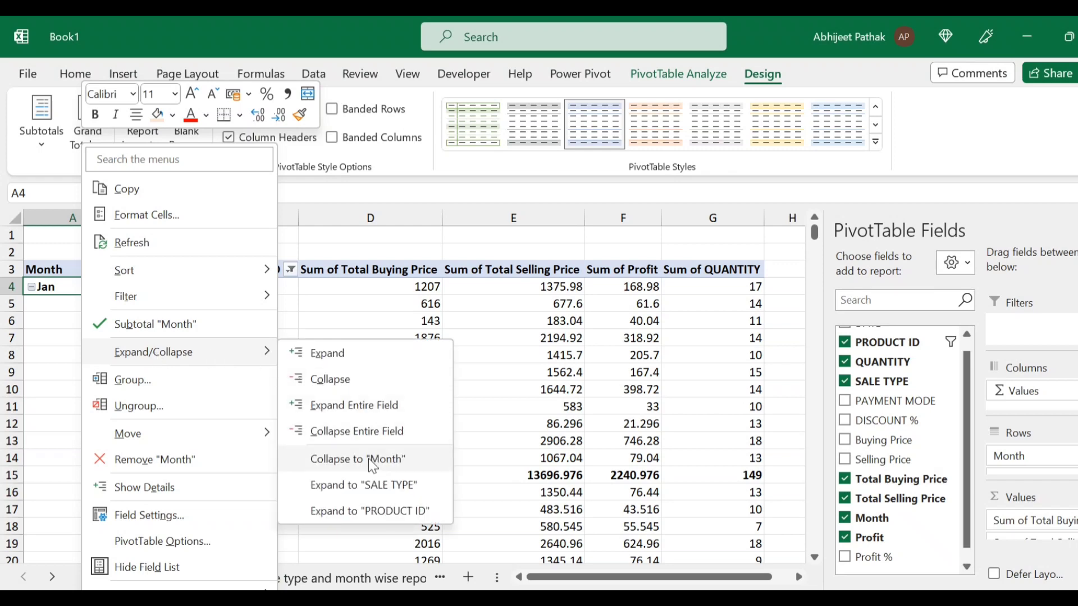
click(372, 432)
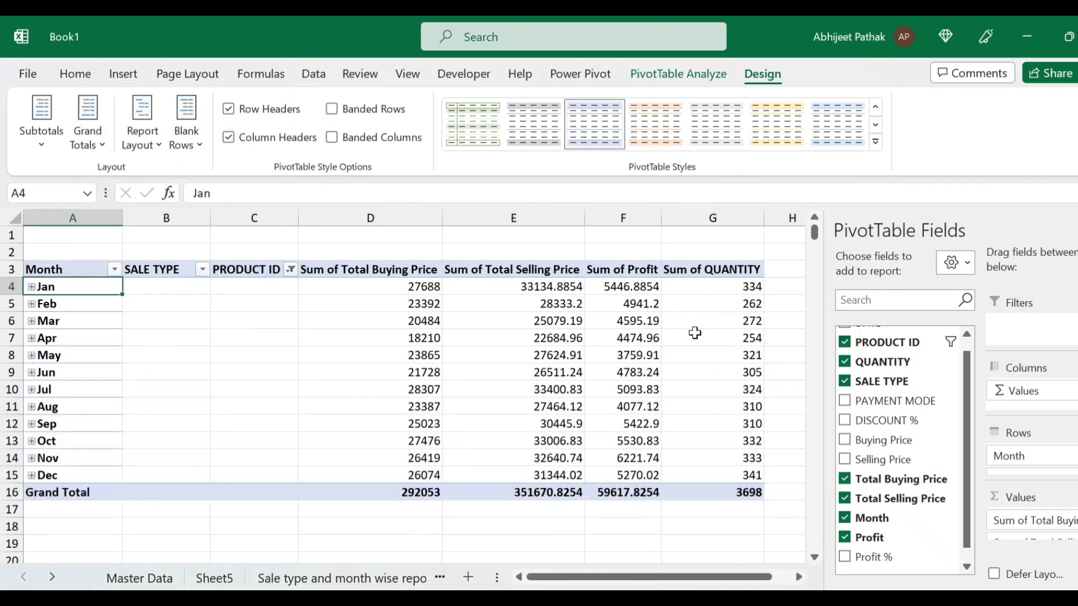
Step: Expand January and examine the top product IDs under Direct Sales, Online and Wholesaler
click(31, 287)
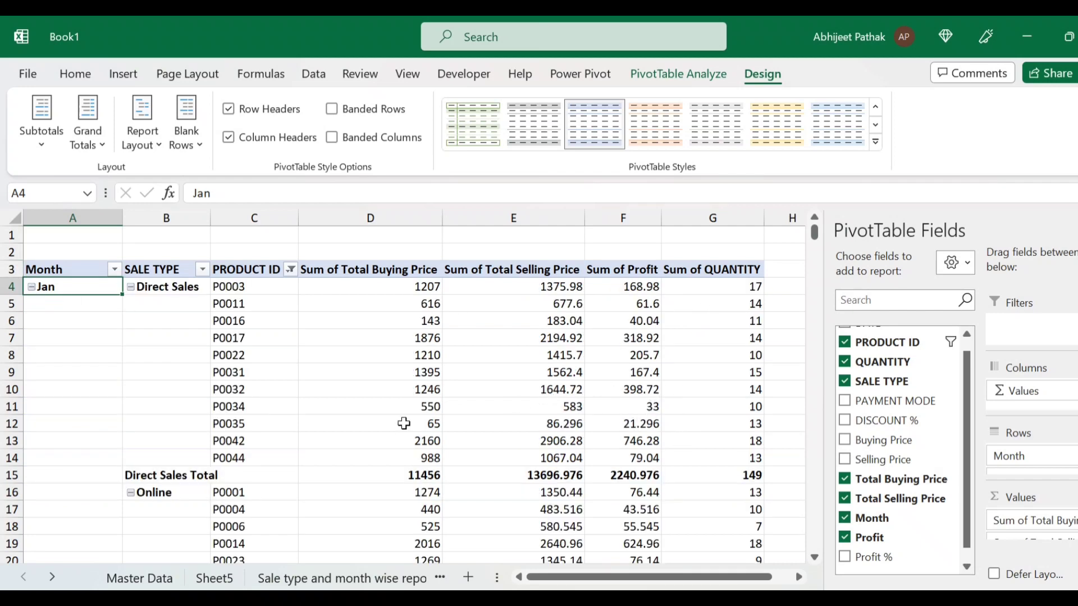
drag(247, 289, 247, 455)
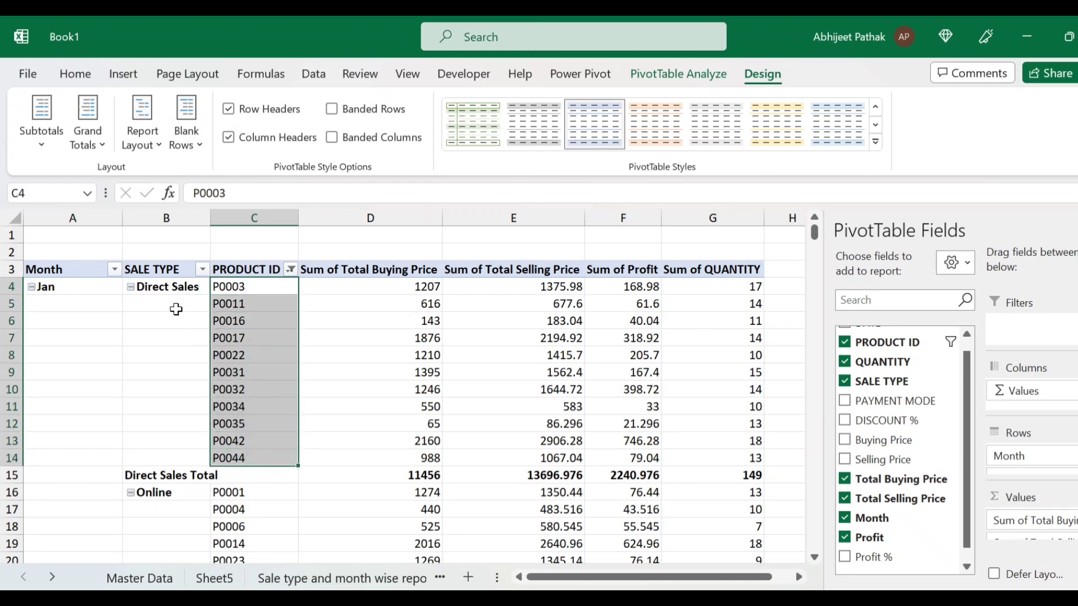
scroll(245, 385, down, 2)
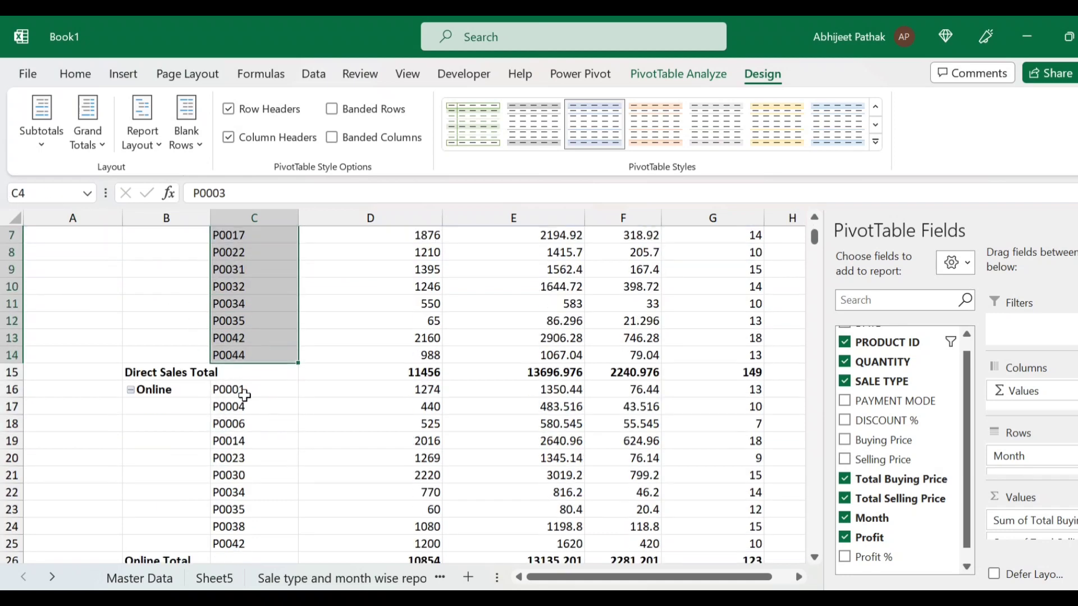
drag(229, 390, 232, 540)
scroll(231, 540, down, 4)
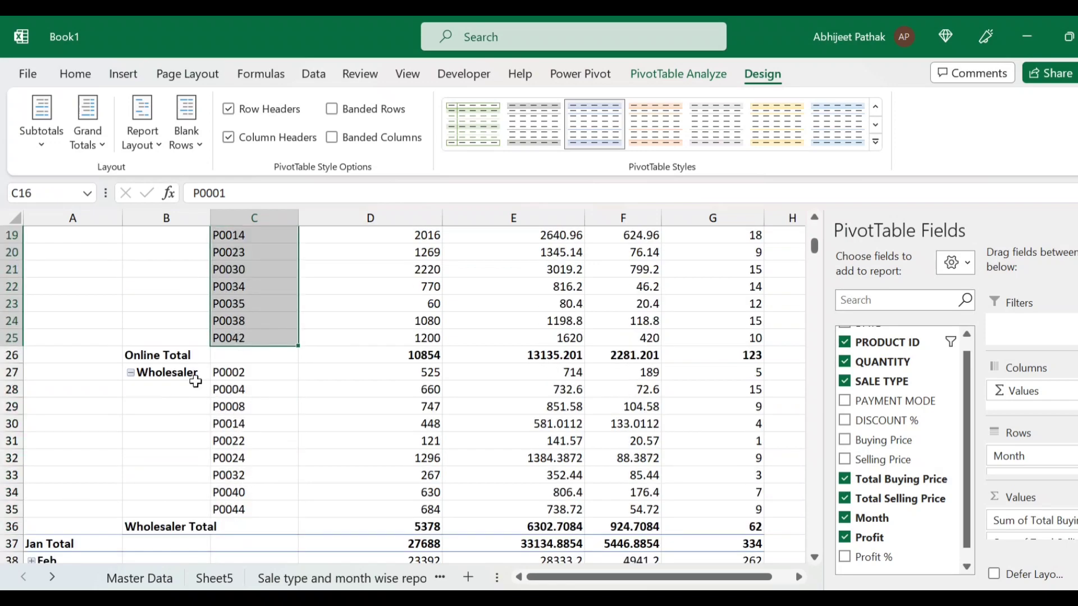
drag(240, 373, 242, 511)
scroll(259, 475, down, 2)
scroll(259, 475, up, 8)
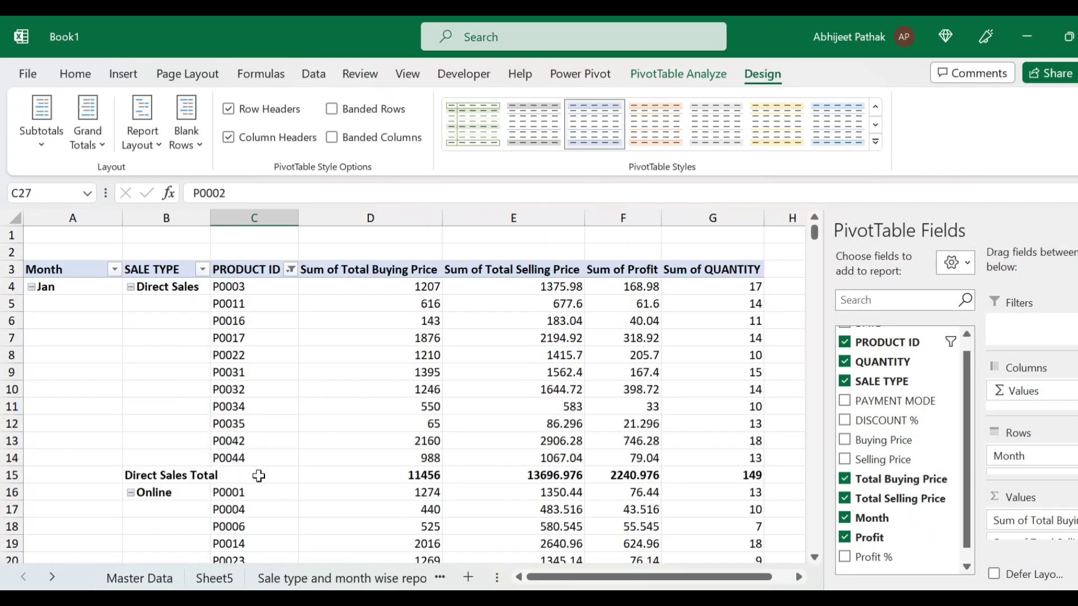
Step: Expand February and review its top products by sale type alongside those of January
scroll(256, 358, down, 11)
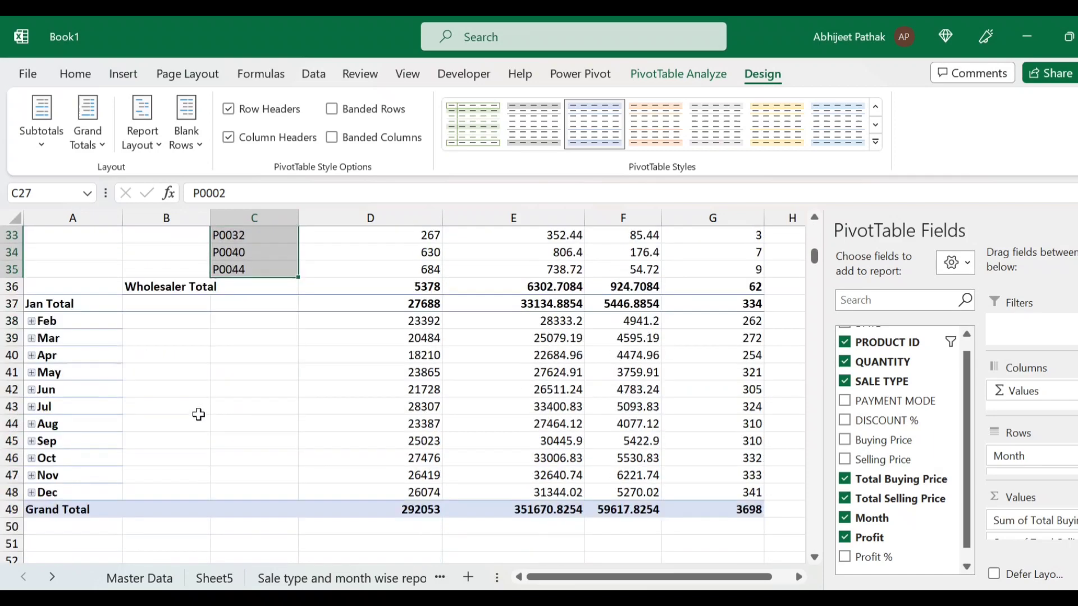
click(33, 326)
click(32, 322)
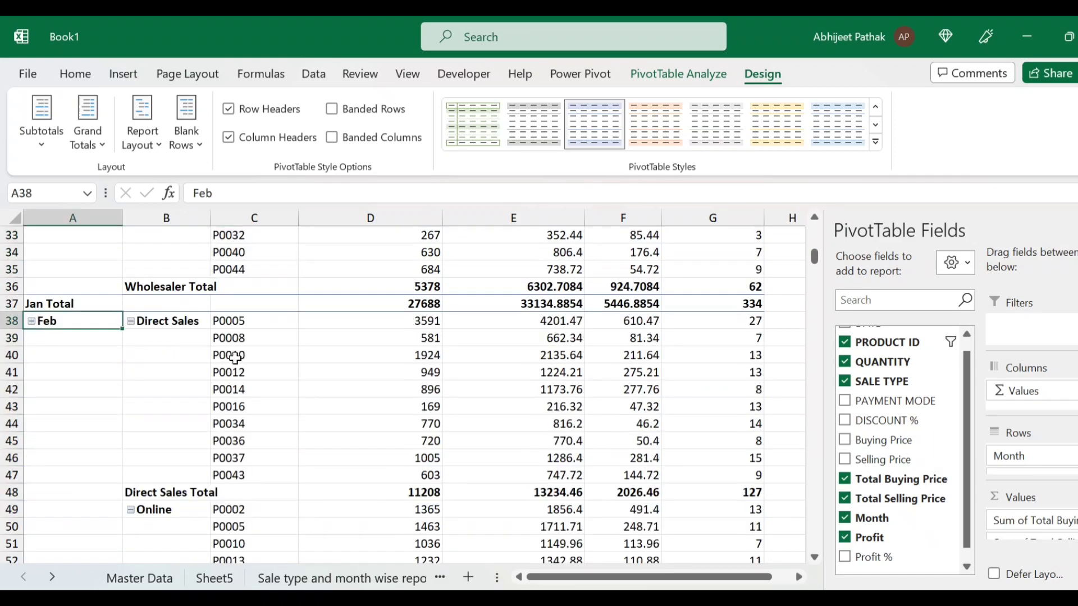
scroll(230, 370, down, 4)
scroll(238, 371, up, 5)
scroll(238, 371, up, 10)
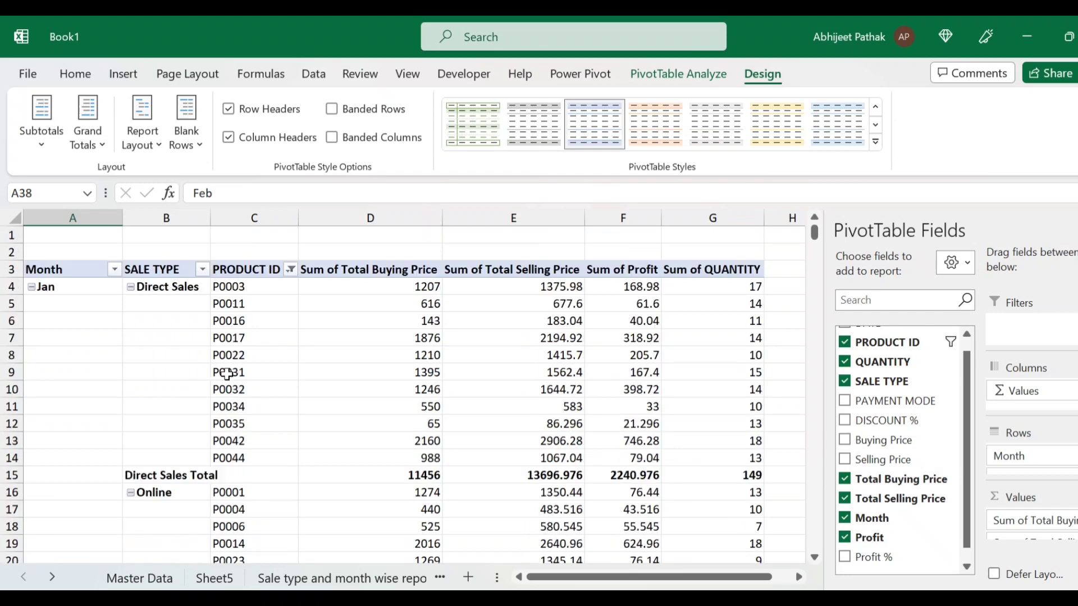
Step: Remove Month from the PivotTable and examine the Direct Sales product IDs with their Sum of QUANTITY values
click(845, 518)
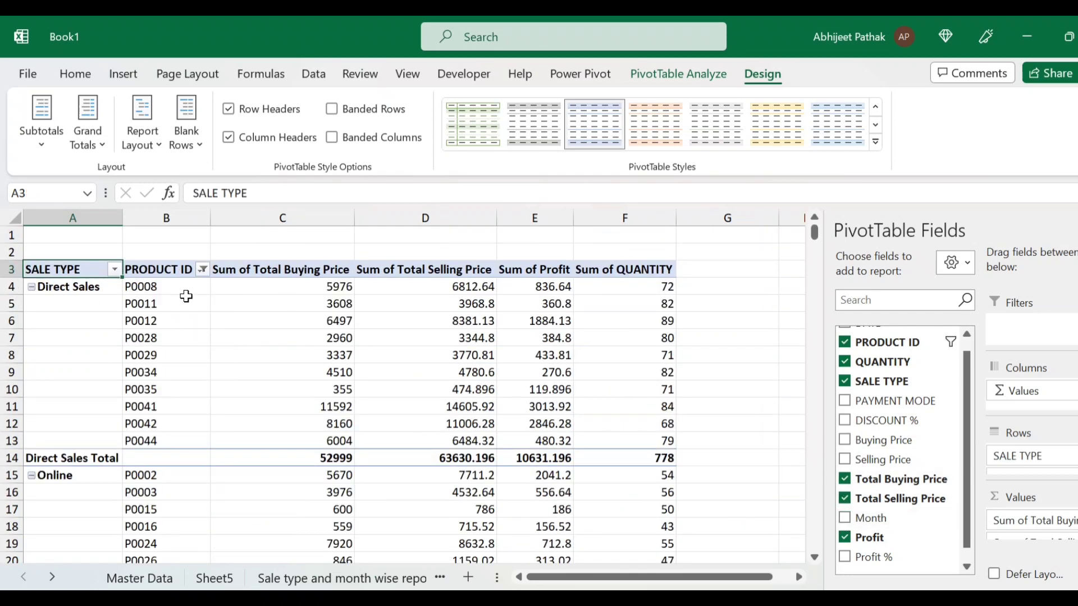
drag(175, 287, 177, 441)
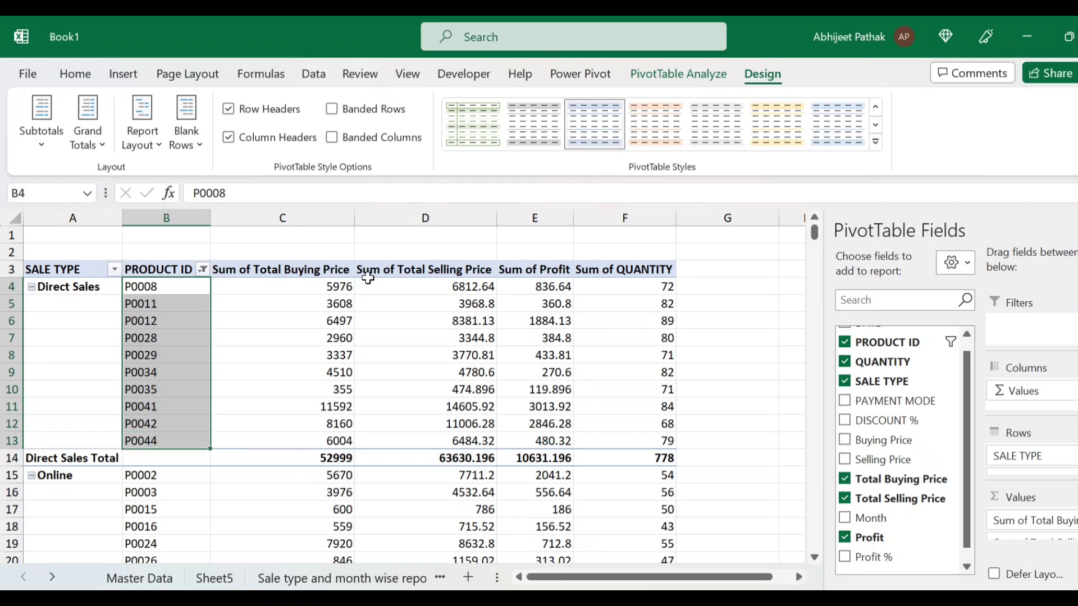
drag(649, 285, 647, 447)
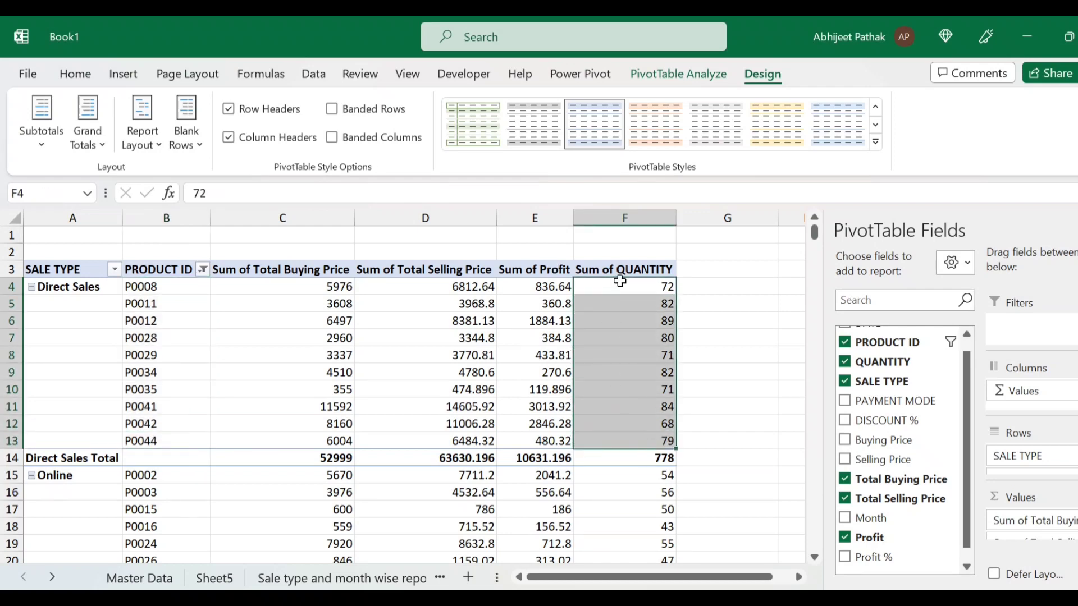
drag(622, 289, 625, 423)
right_click(157, 337)
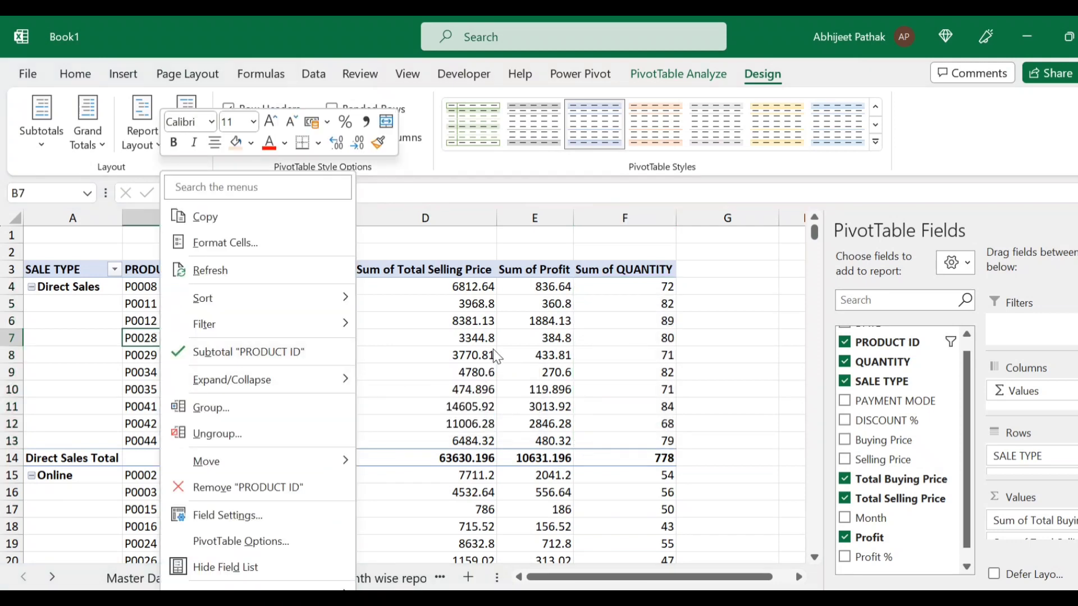
key(Escape)
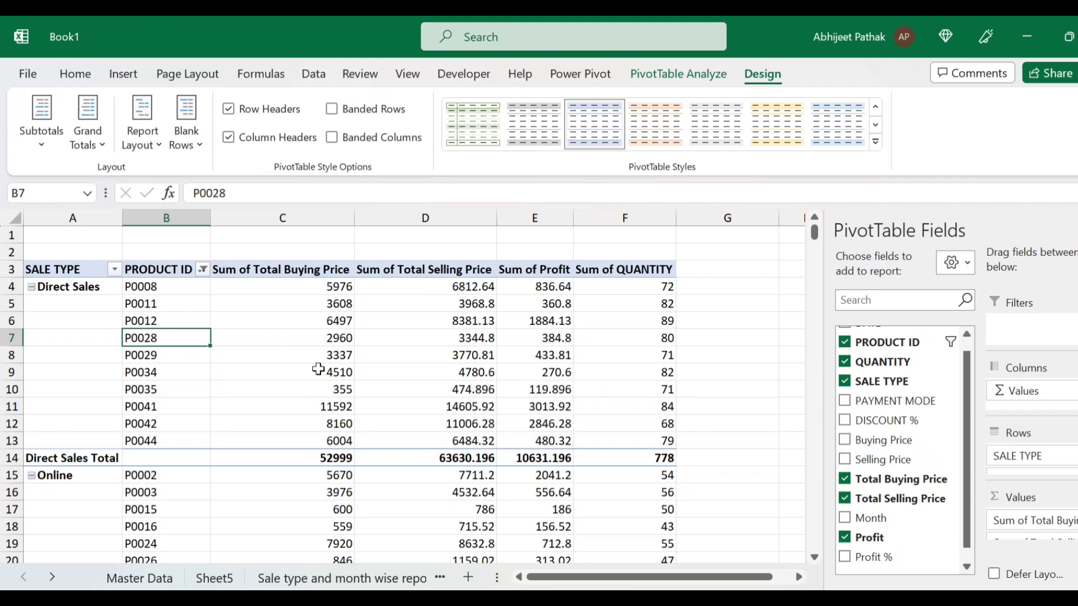
mouse_move(322, 365)
mouse_move(356, 381)
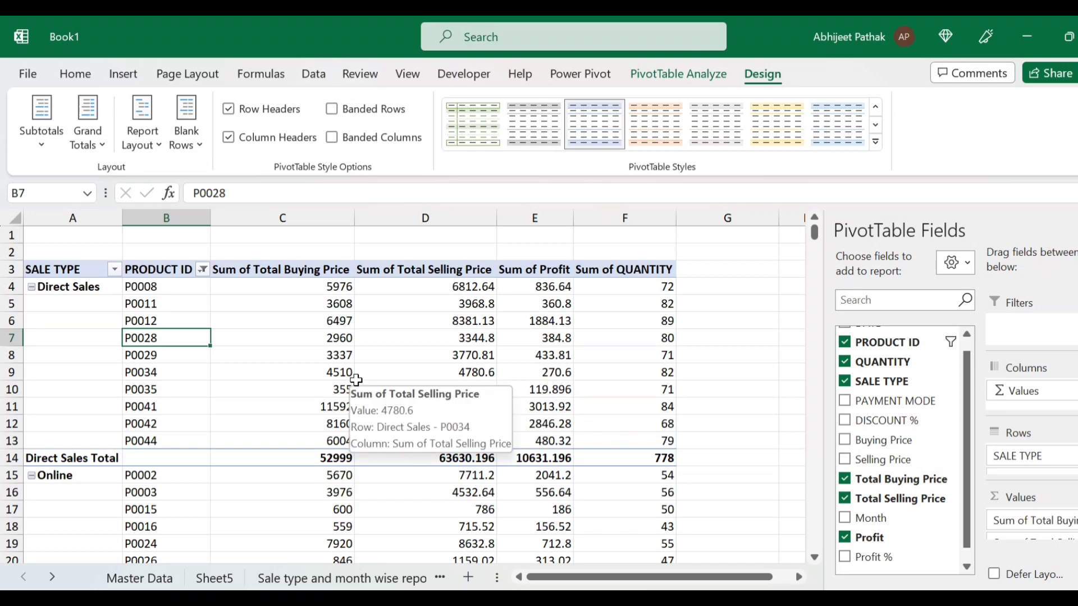